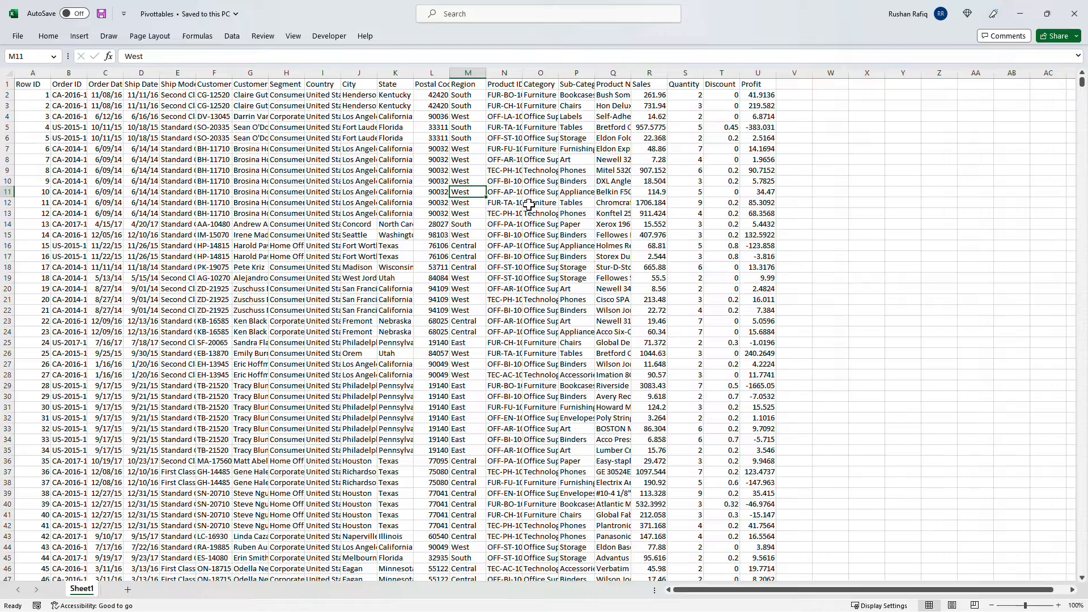
Step: Examine the column headings in the first row of the sales data, including the ship date, ship mode and customer fields
key("Right")
key("Right")
key("Right")
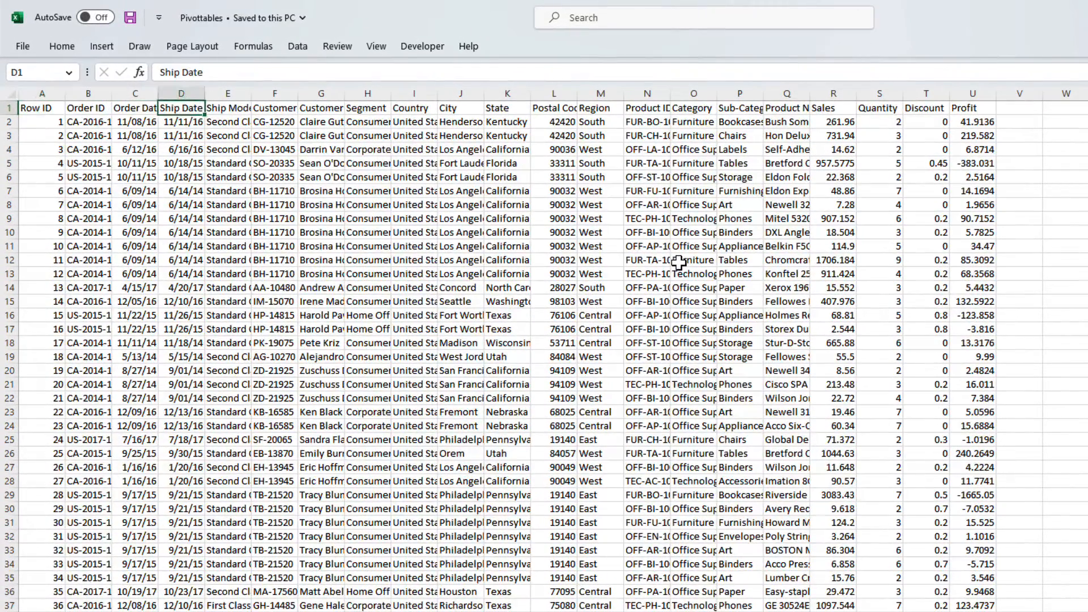
key("Right")
key("Right")
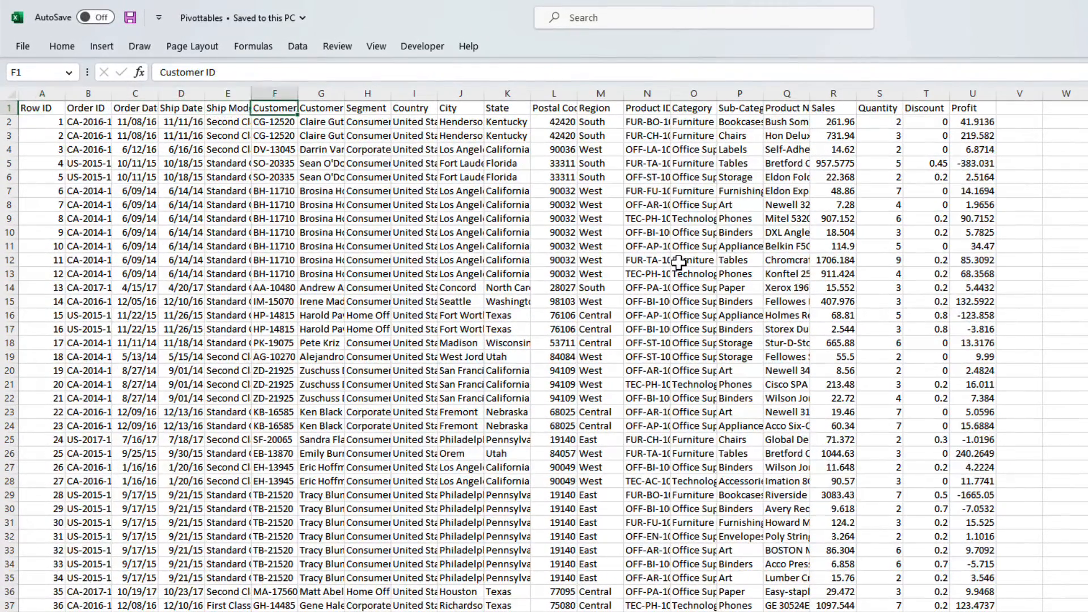
key("Left")
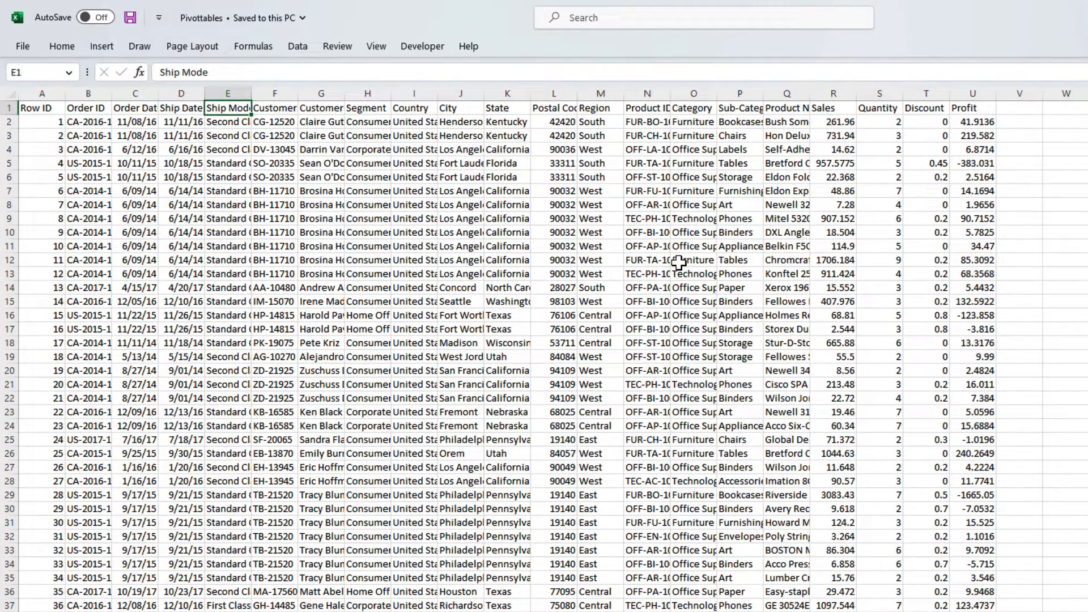
key("Left")
key("Left")
key("Left")
key("Left")
key("ctrl+shift+Right")
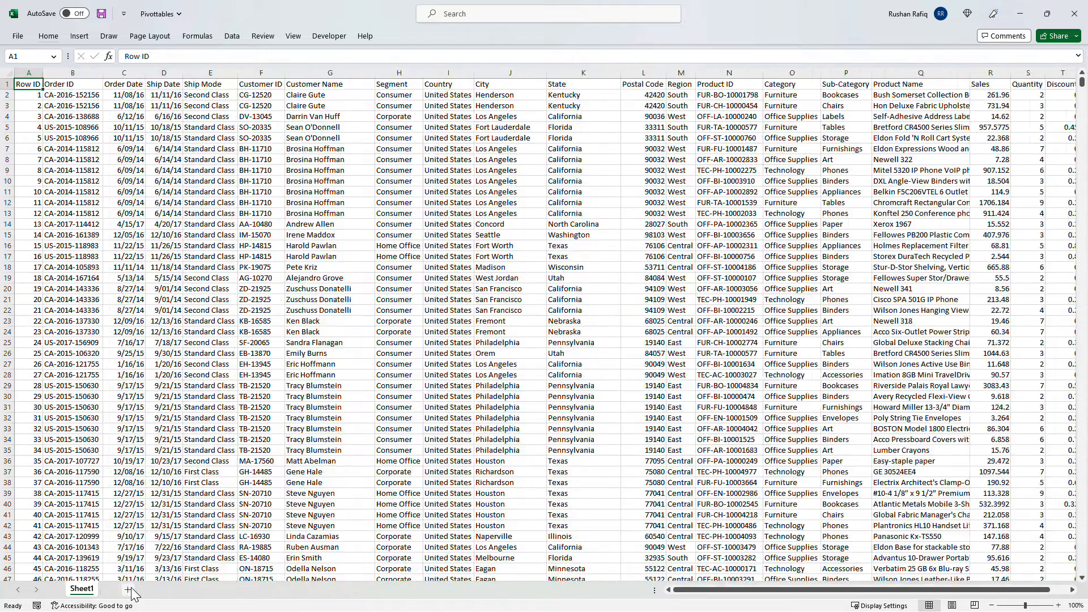
Step: Add a new sheet named Summary with the heading Region in B2 and South, West, Central and East below it
left_click(130, 592)
left_click(69, 94)
type("Region")
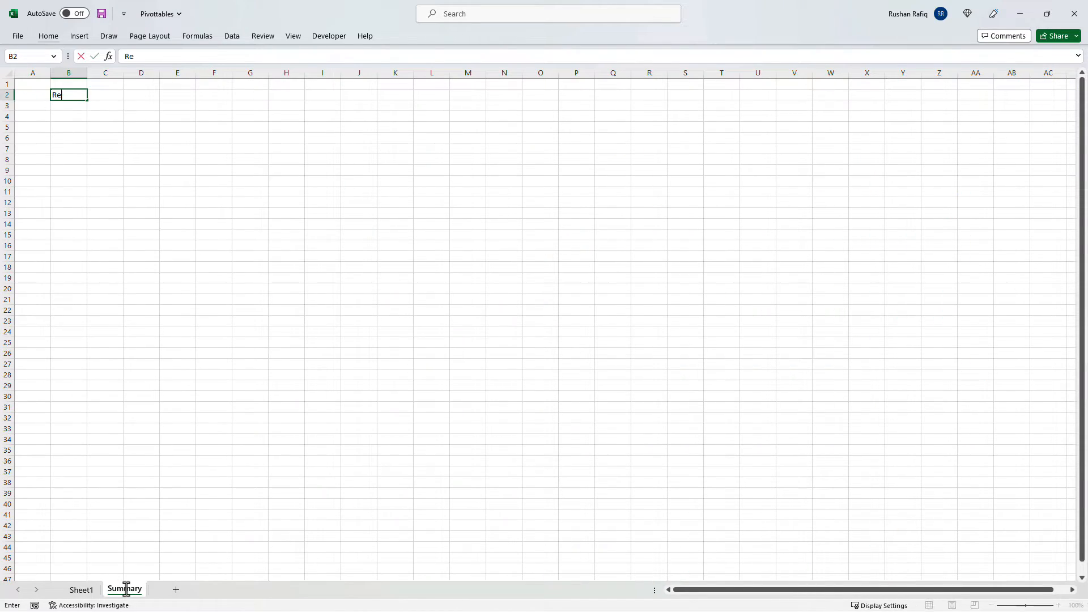
key("Return")
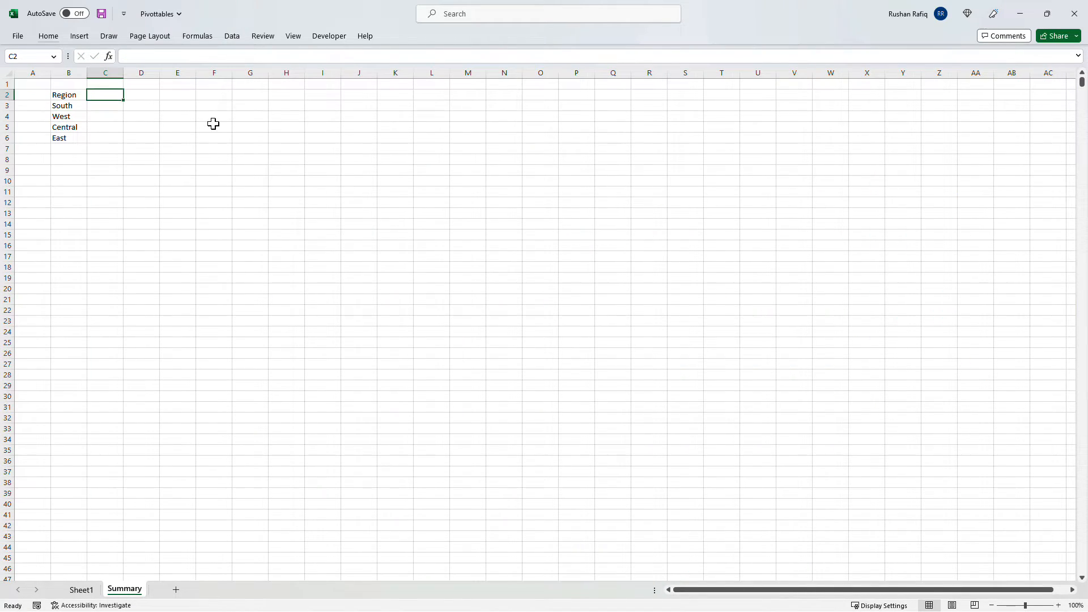
Step: Add a Sales heading in C2 and total each region's sales with SUMIF, using Sheet1 columns M and R
type("Sales")
key("Return")
type("=sumif")
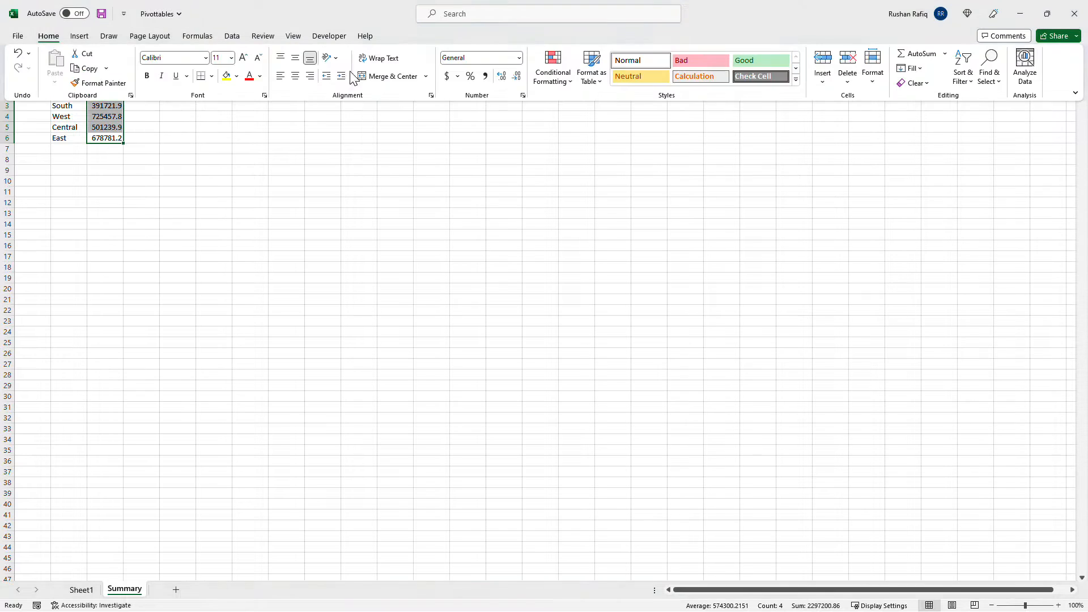
left_click(110, 116)
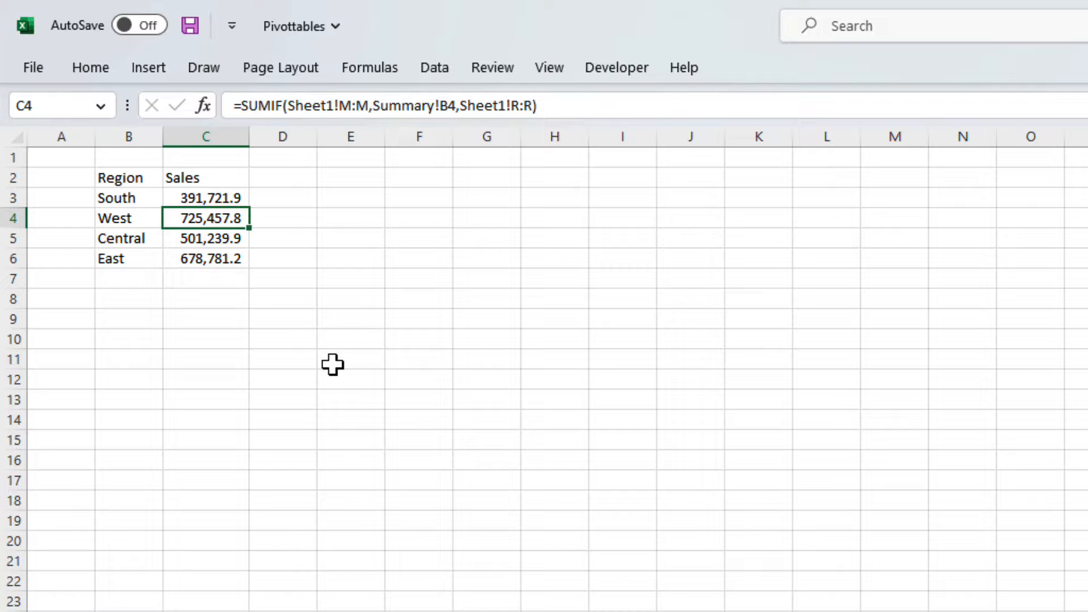
Step: Replace the labels in B3 and B4 of the Summary table with Furniture and Office Supplies
key("Left")
key("Up")
type("Furniture")
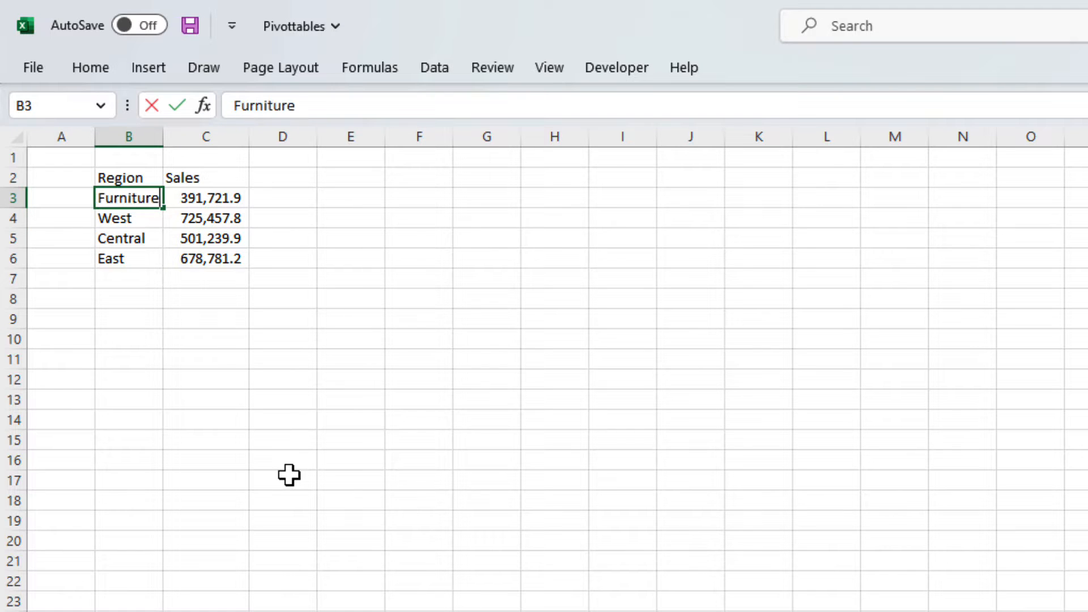
key("Return")
type("Office S")
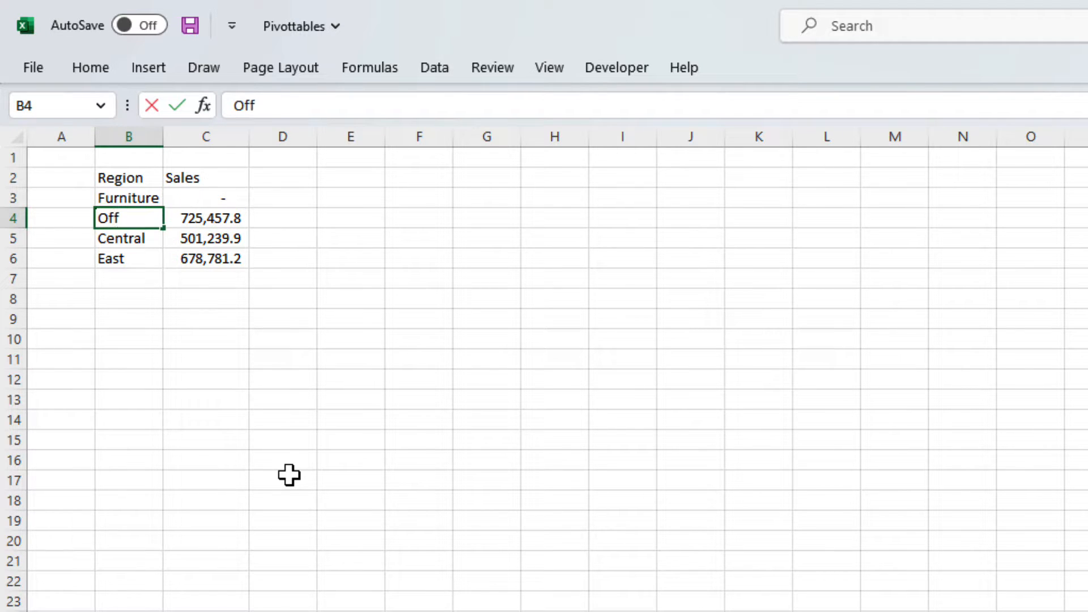
type("upplies")
key("Return")
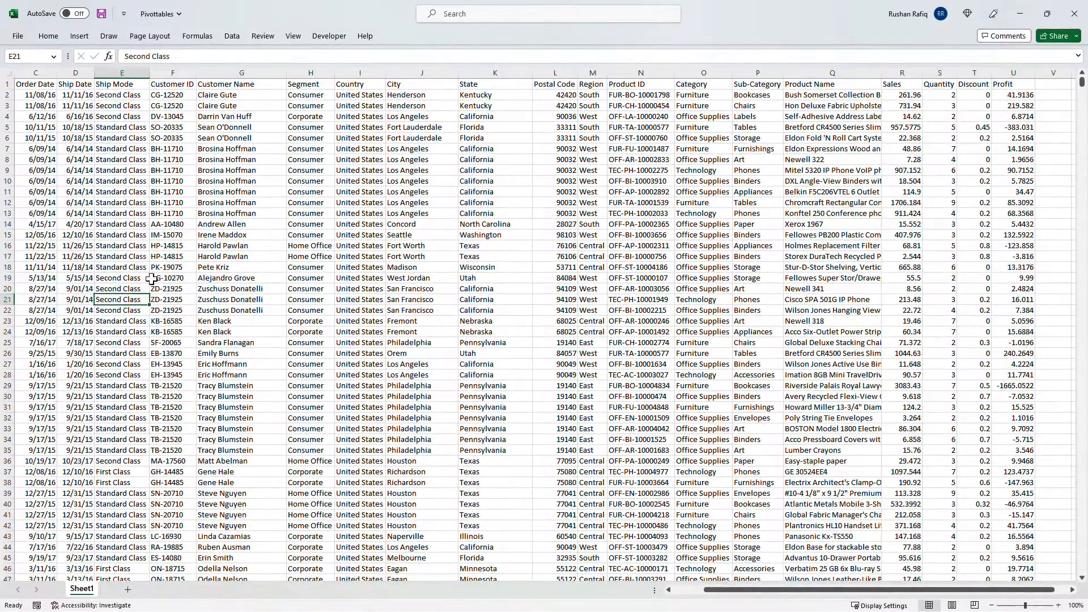
Step: Insert a PivotTable on a new worksheet from the full Sheet1 data range A1:U9995
key("ctrl+Home")
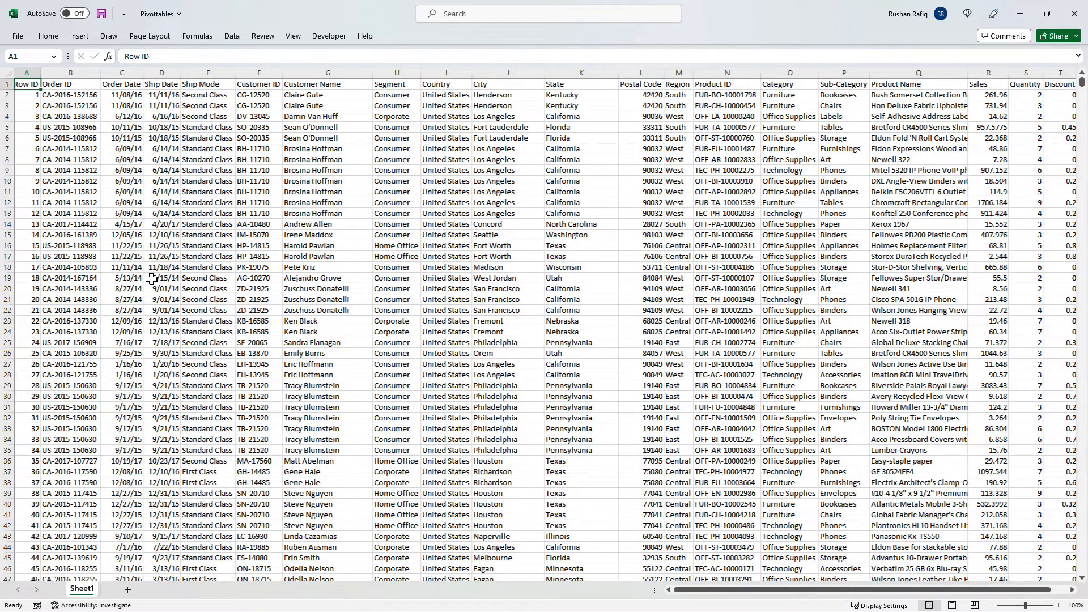
key("ctrl+shift+Right")
key("ctrl+shift+Down")
scroll(151, 278, "down", 1)
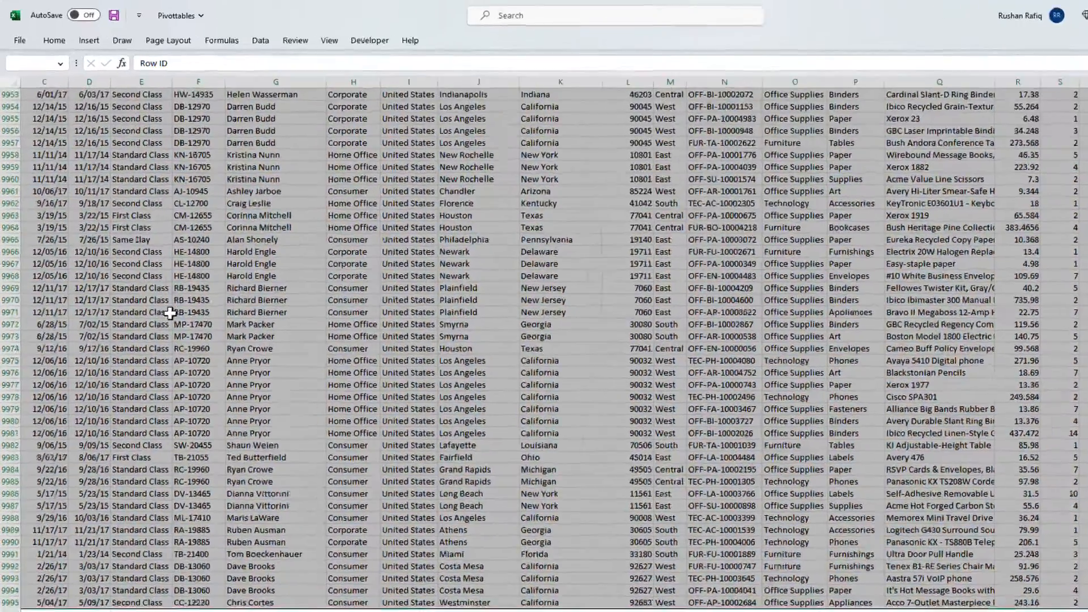
left_click(89, 41)
left_click(31, 89)
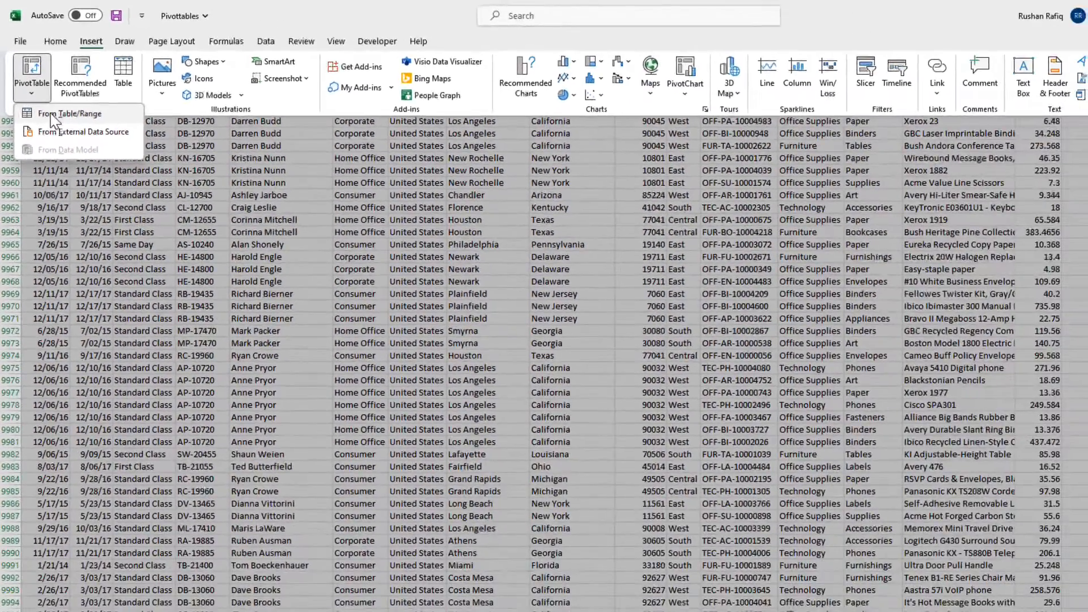
left_click(84, 187)
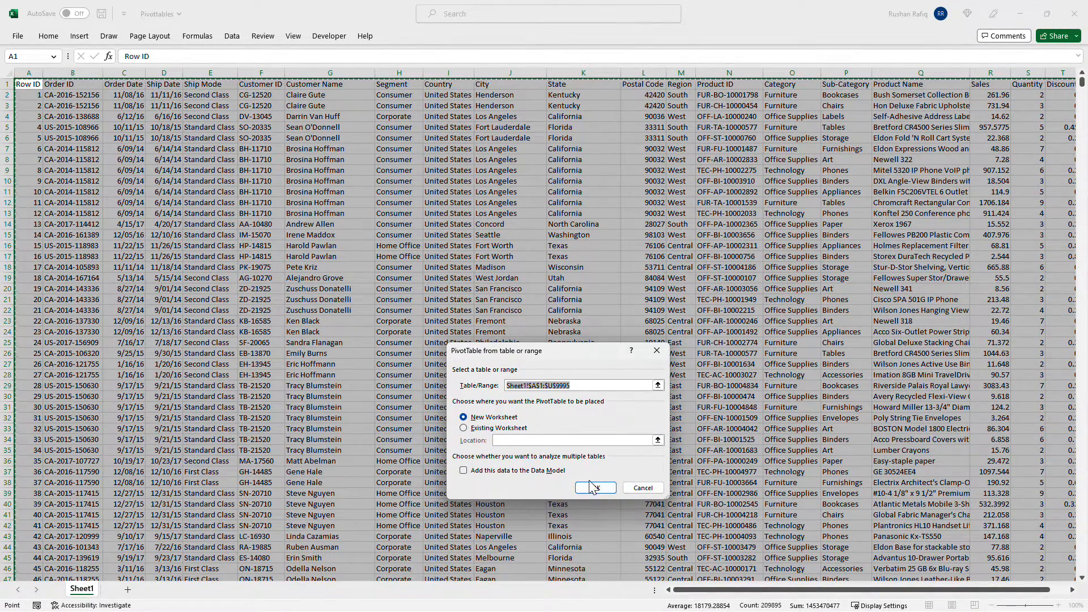
left_click(594, 489)
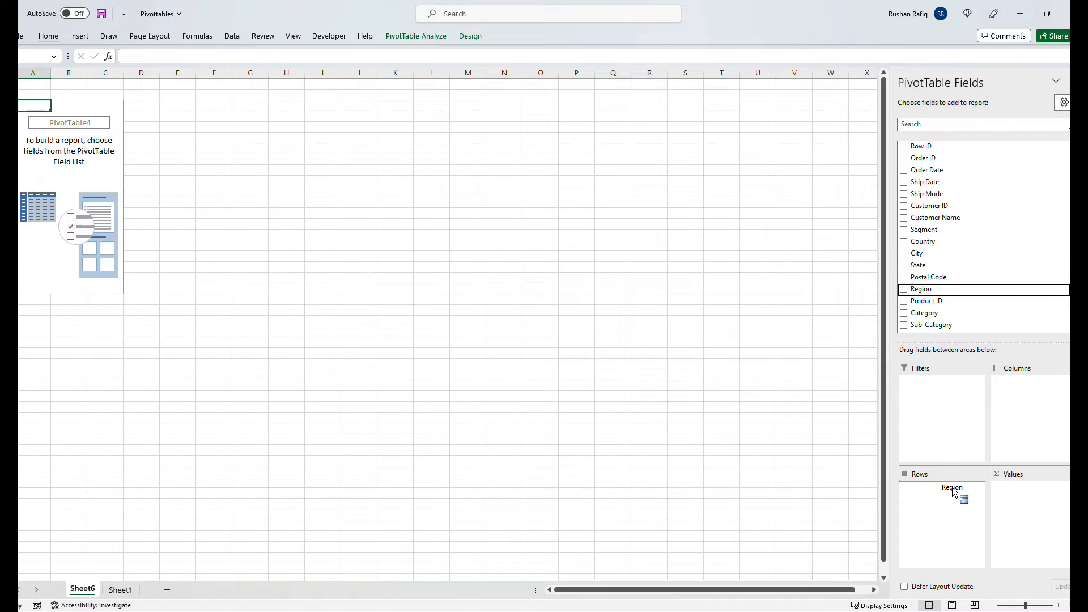
Step: Build the PivotTable with Region as rows, Category as columns and Sales as summed values
left_click_drag(960, 496, 952, 505)
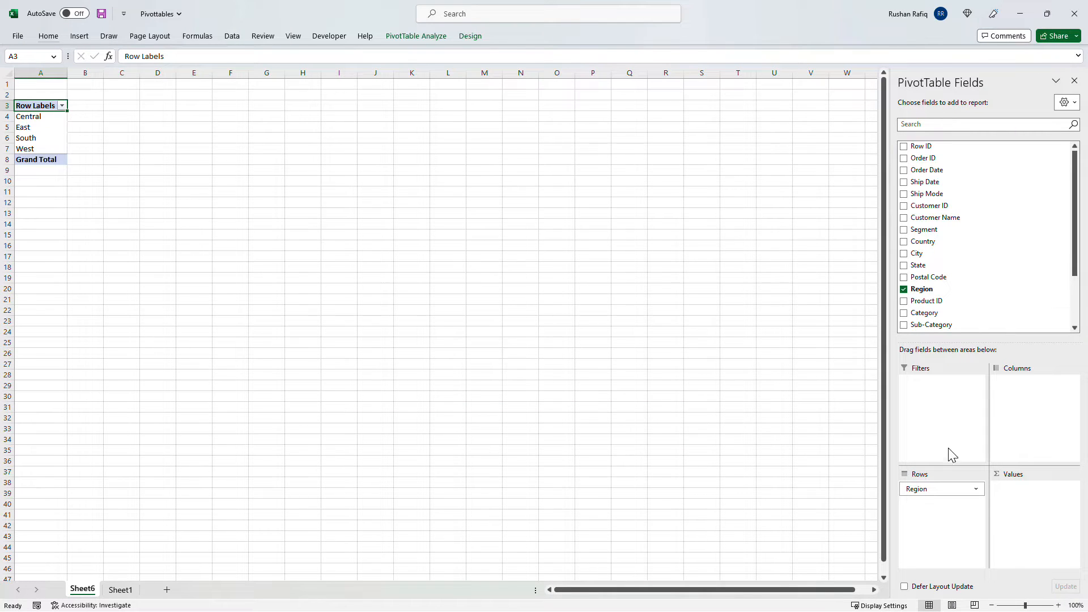
left_click_drag(950, 314, 1041, 414)
scroll(967, 284, "down", 2)
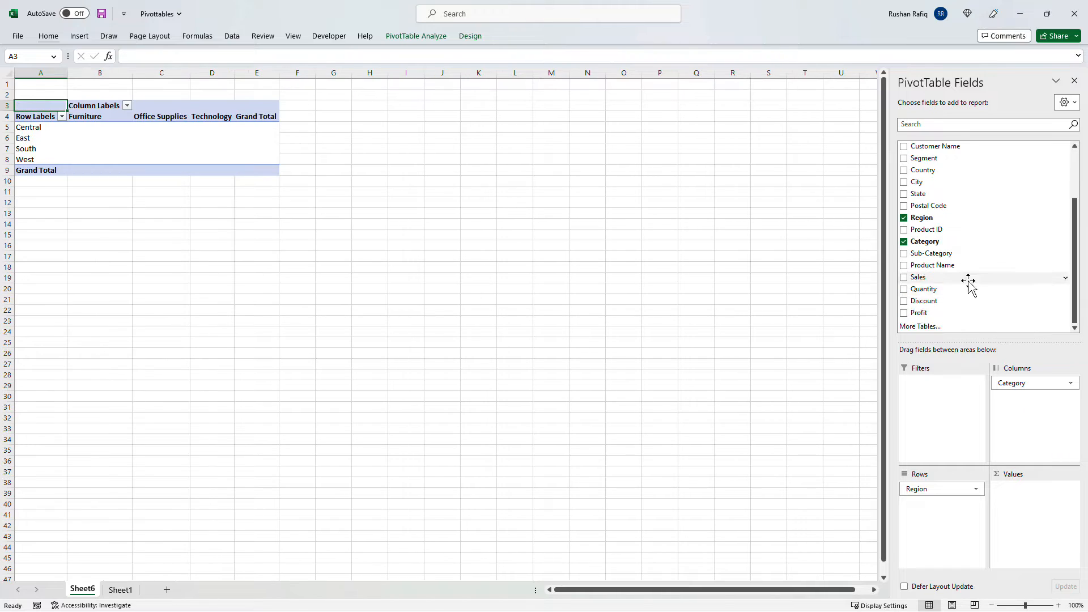
left_click_drag(967, 284, 1029, 538)
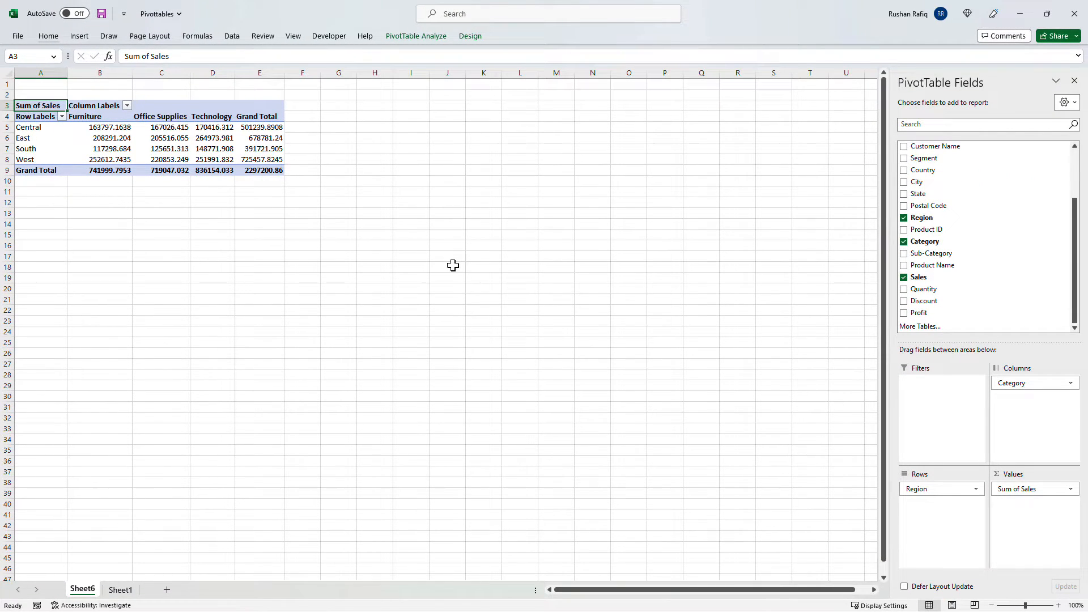
Step: Add State below Region in the PivotTable rows and review the sales by state
left_click_drag(945, 194, 955, 517)
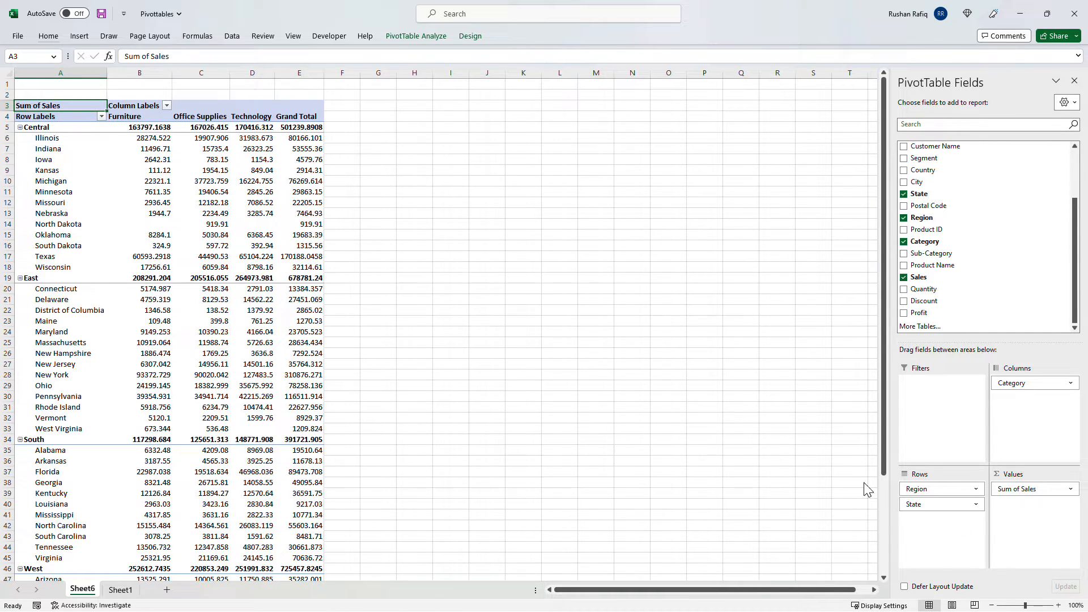
scroll(296, 289, "down", 6)
scroll(296, 289, "up", 6)
left_click(34, 149)
Step: Replace Category with Order Date in the PivotTable columns and inspect the 2017 sales value for Texas
left_click_drag(1035, 383, 974, 240)
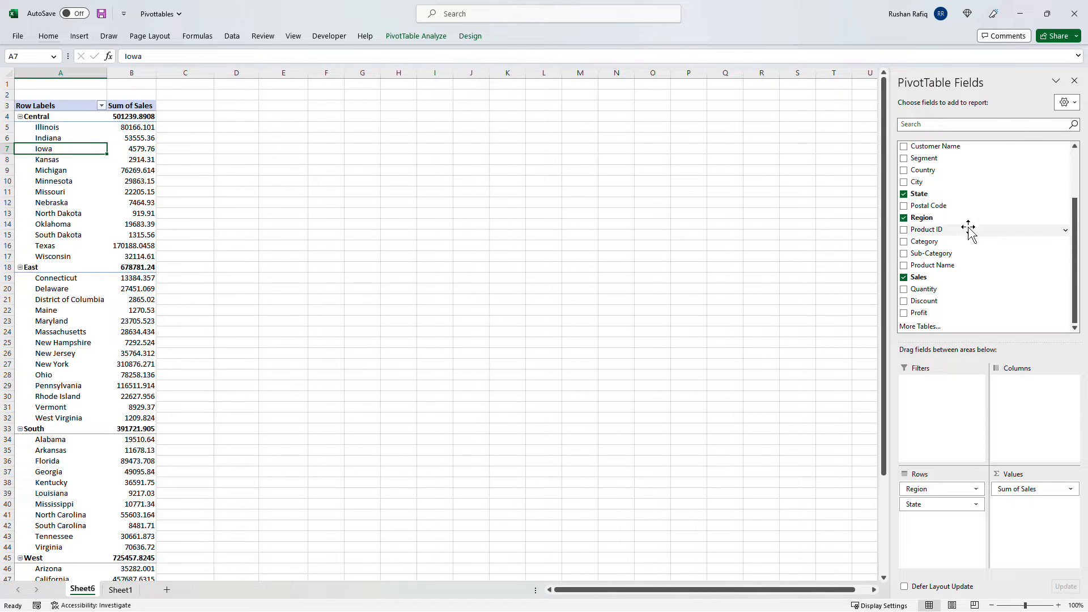
scroll(952, 187, "up", 3)
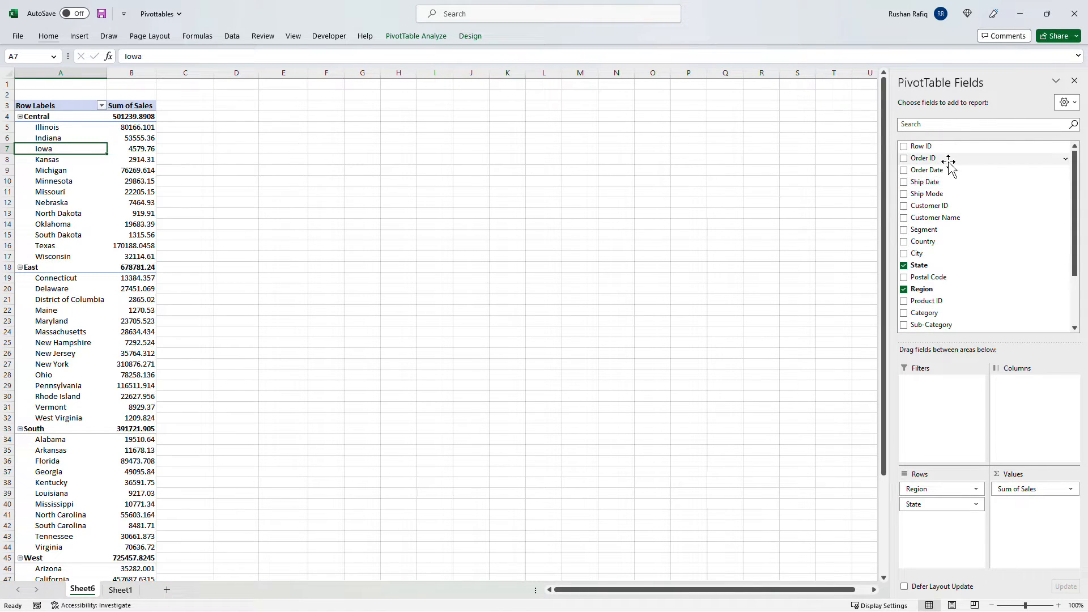
left_click_drag(948, 161, 1033, 419)
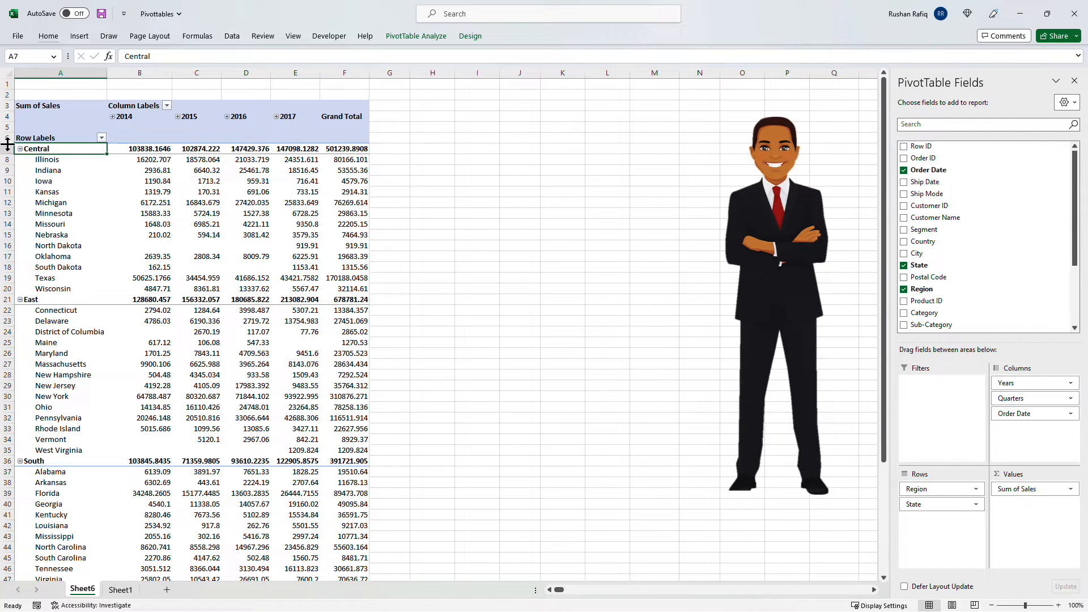
left_click(289, 278)
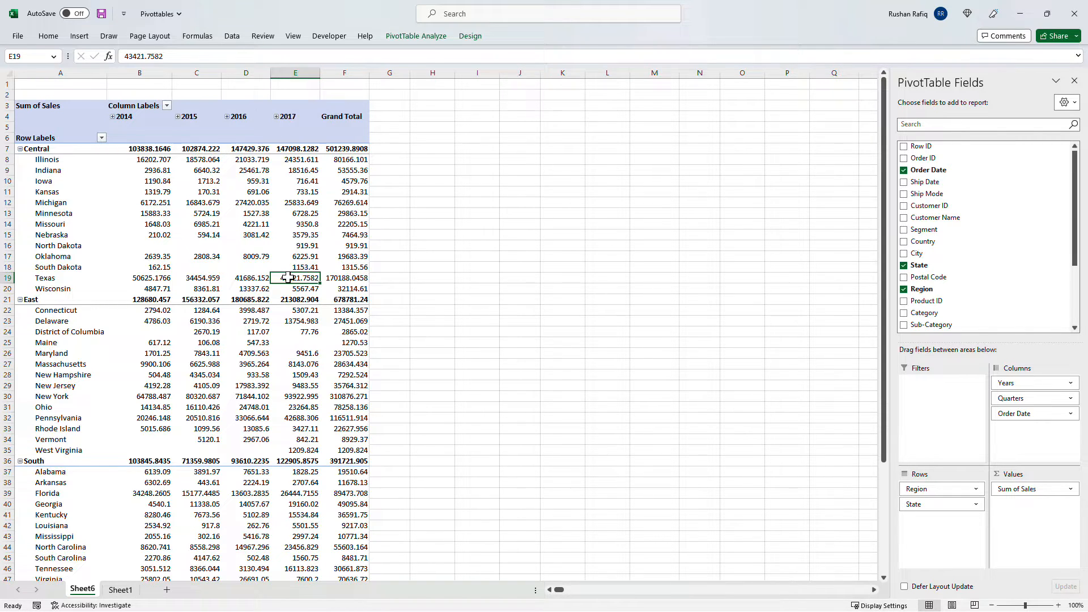
mouse_move(289, 278)
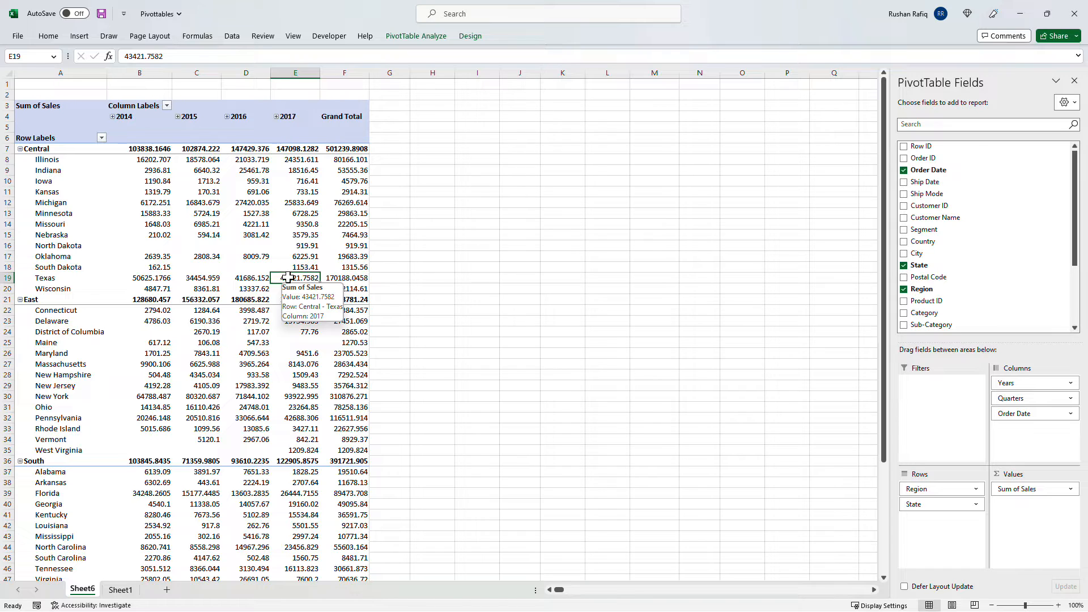
Step: Remove State from the PivotTable rows and place Category in the report filter
left_click_drag(957, 505, 955, 305)
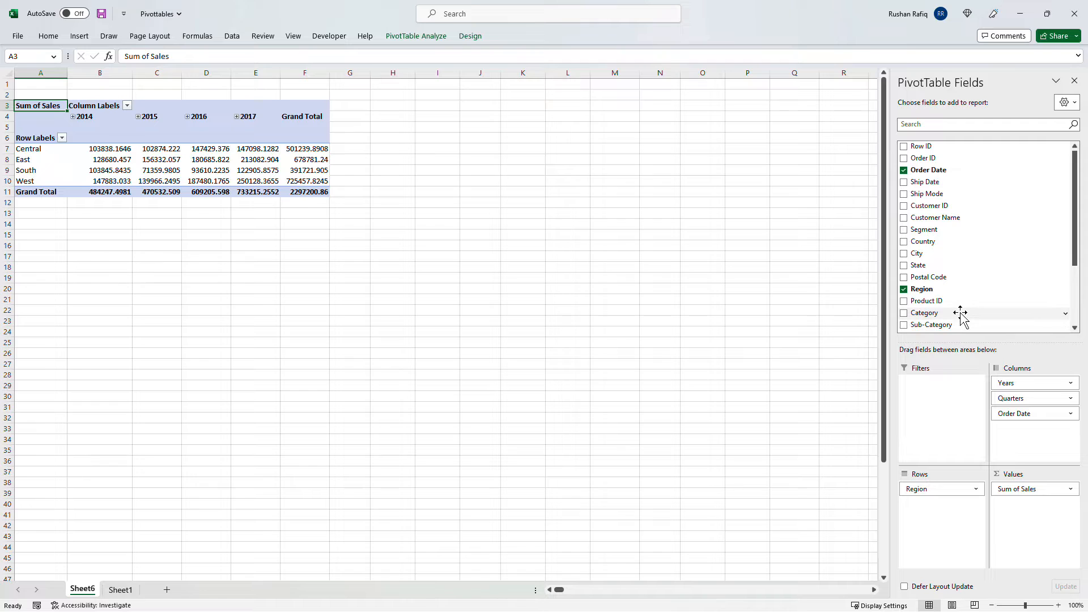
left_click_drag(959, 313, 975, 425)
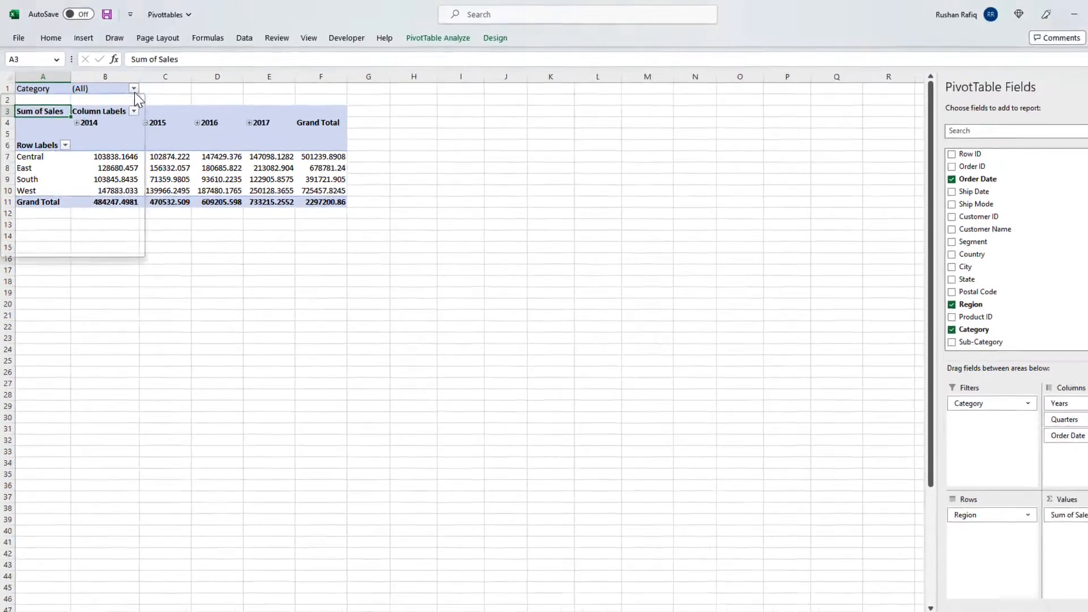
Step: Filter the PivotTable by the Furniture category with selection of multiple items enabled
left_click(211, 140)
left_click(32, 121)
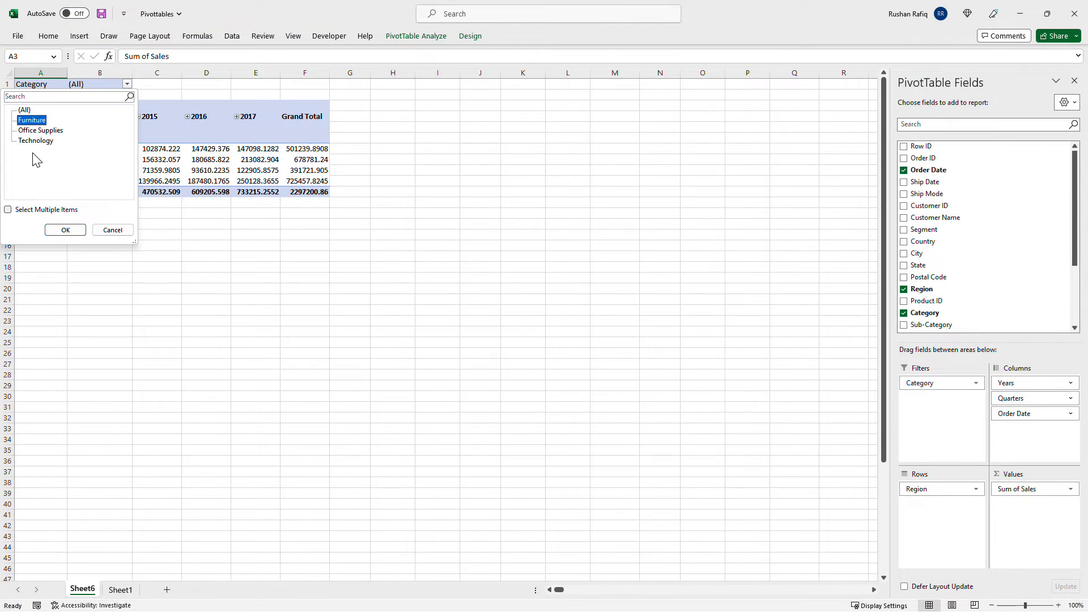
left_click(8, 210)
left_click(63, 229)
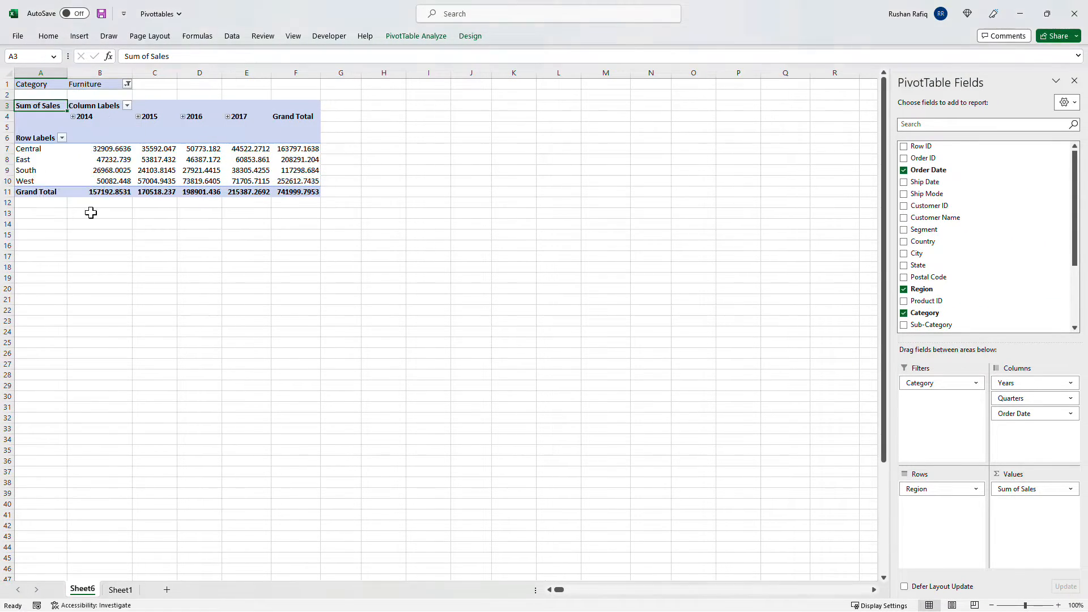
left_click(161, 169)
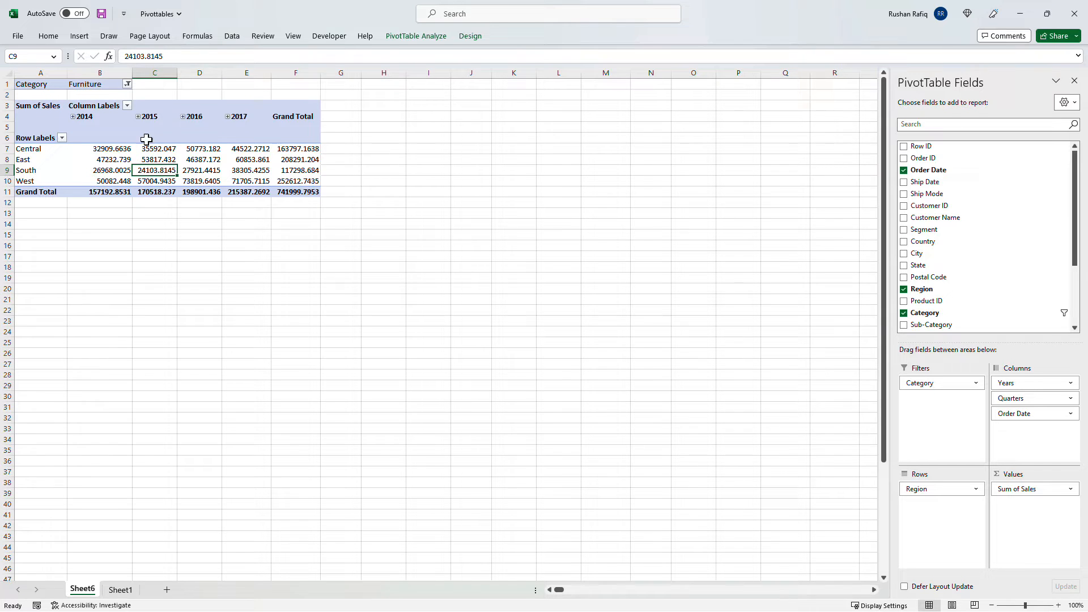
Step: Change the Category filter so that only Office Supplies is selected
left_click(127, 84)
left_click(21, 130)
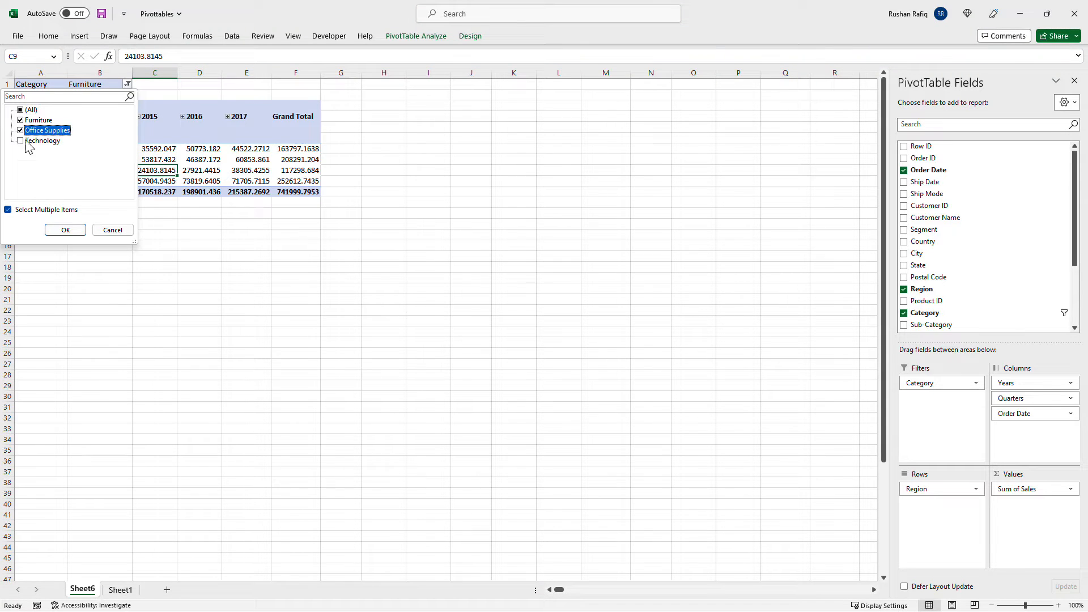
left_click(20, 120)
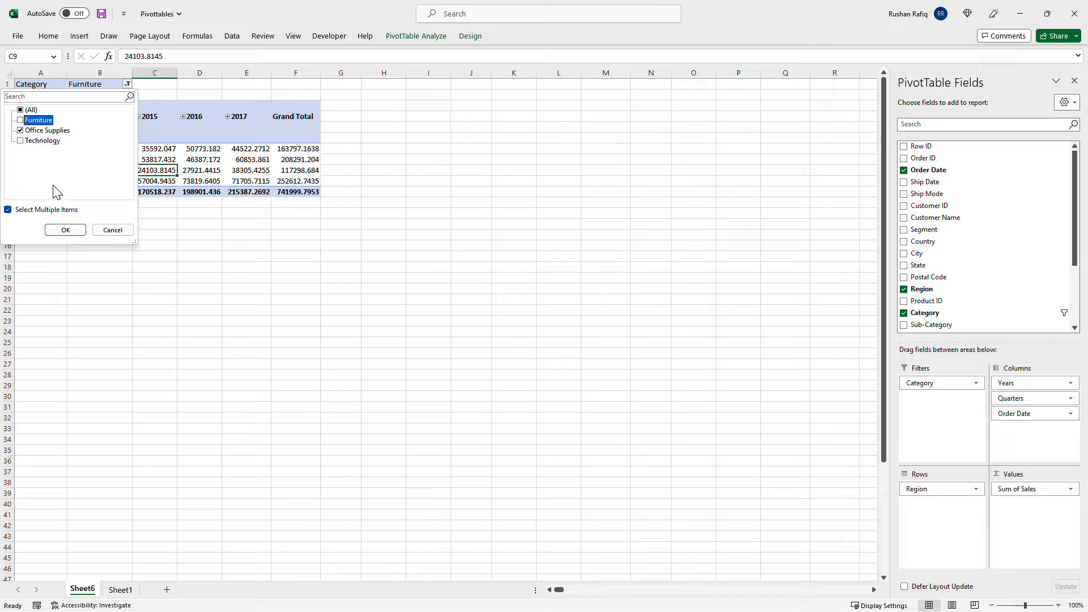
left_click(65, 229)
left_click(101, 170)
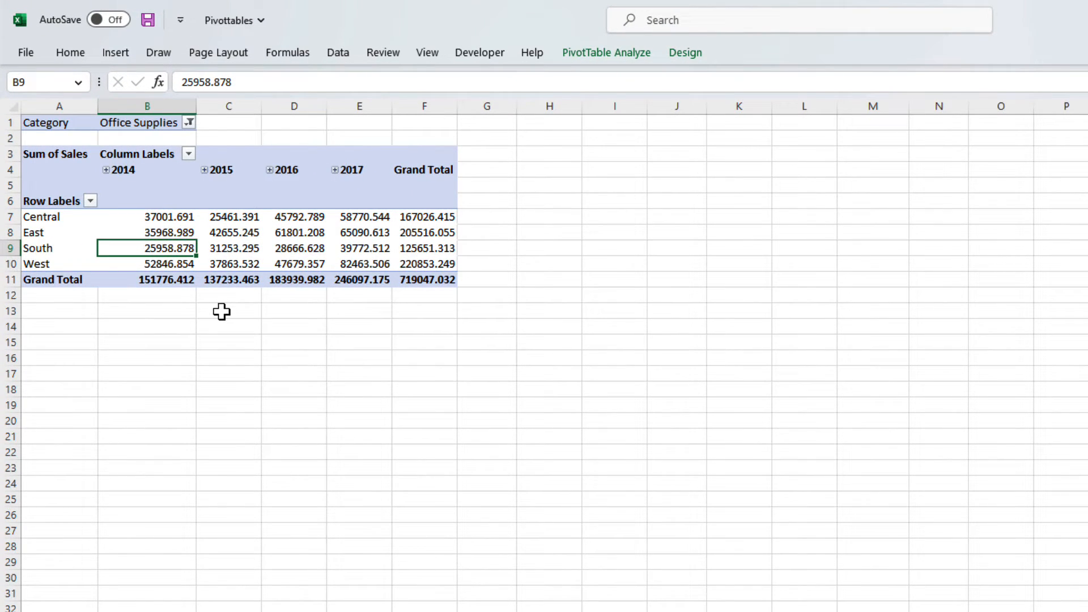
Step: Format the PivotTable's Sales values as Number with two decimal places and a thousands separator
right_click(237, 250)
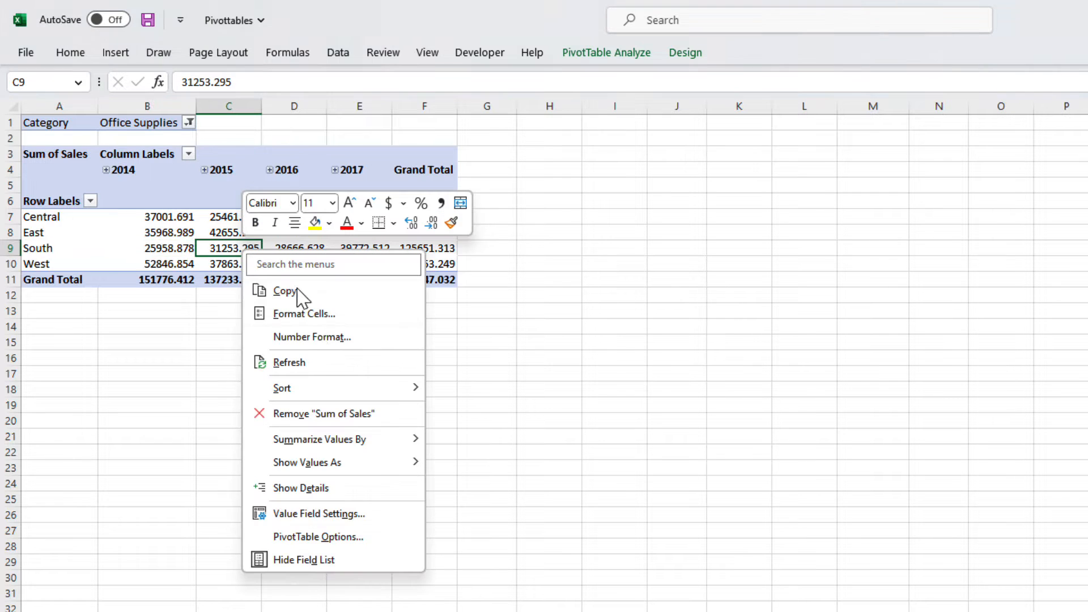
left_click(329, 338)
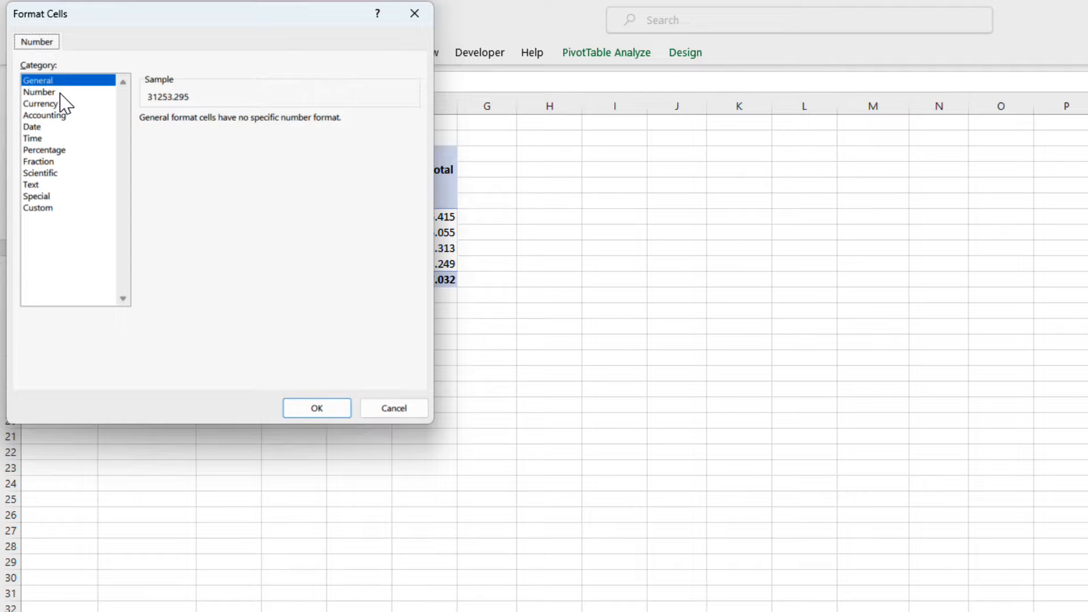
left_click(40, 92)
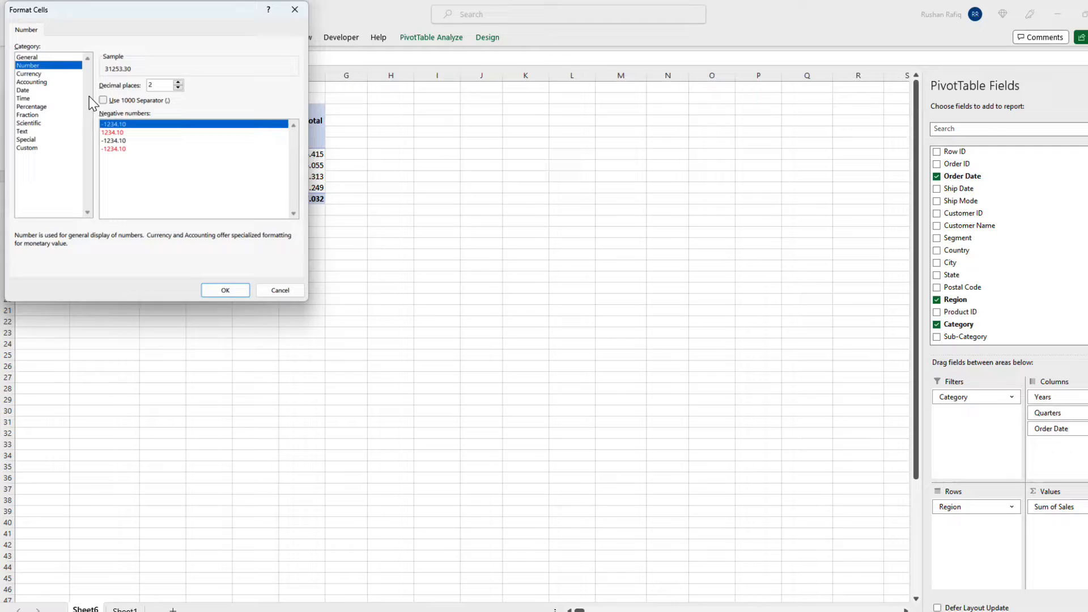
left_click(144, 140)
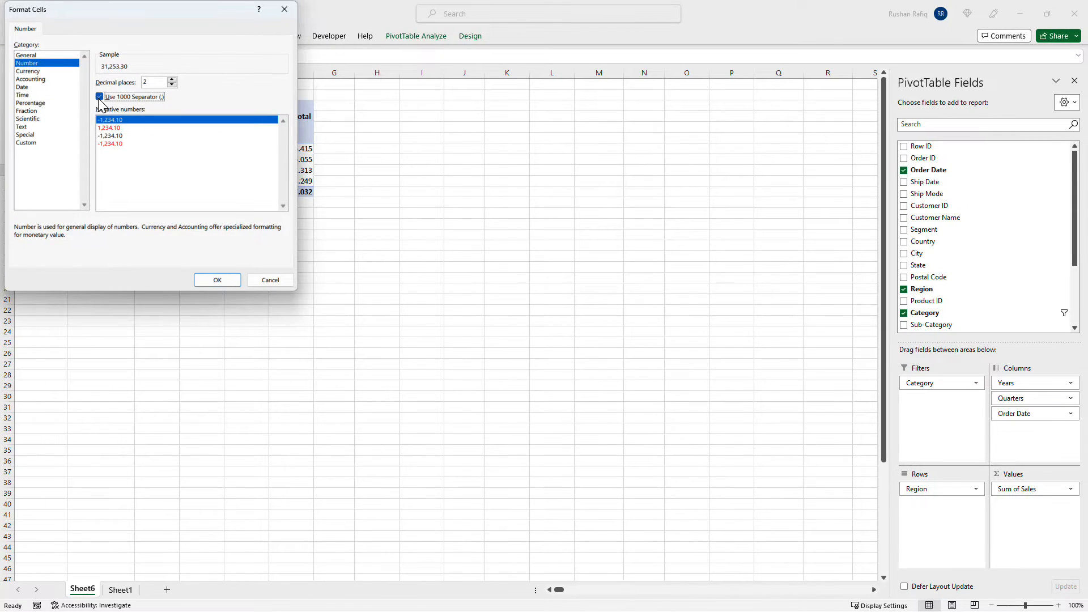
left_click(215, 280)
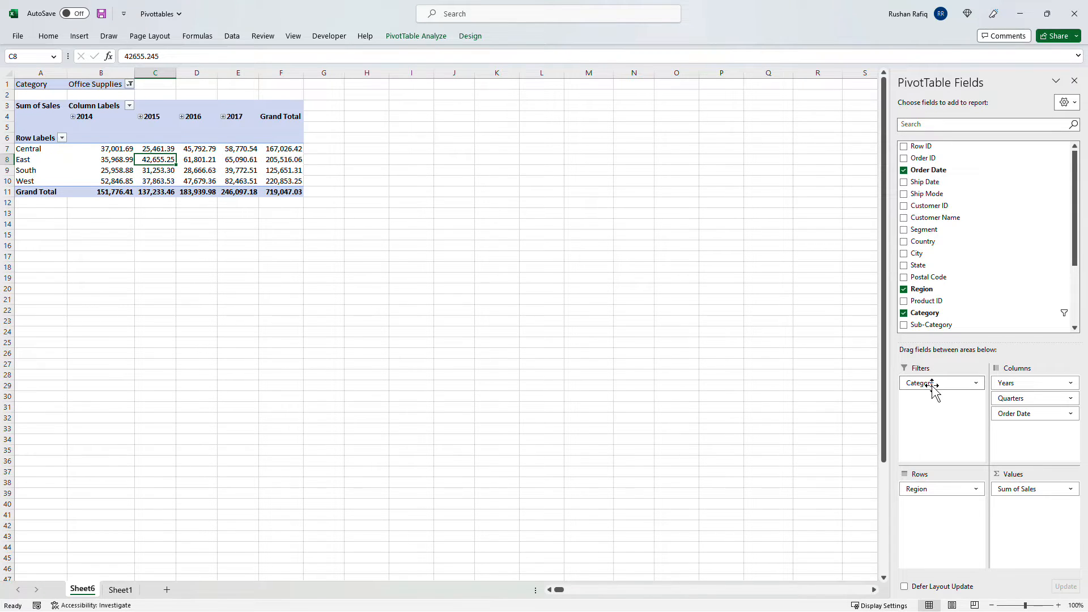
Step: Replace the Category report filter with a Category slicer placed beside the PivotTable
left_click_drag(932, 384, 950, 254)
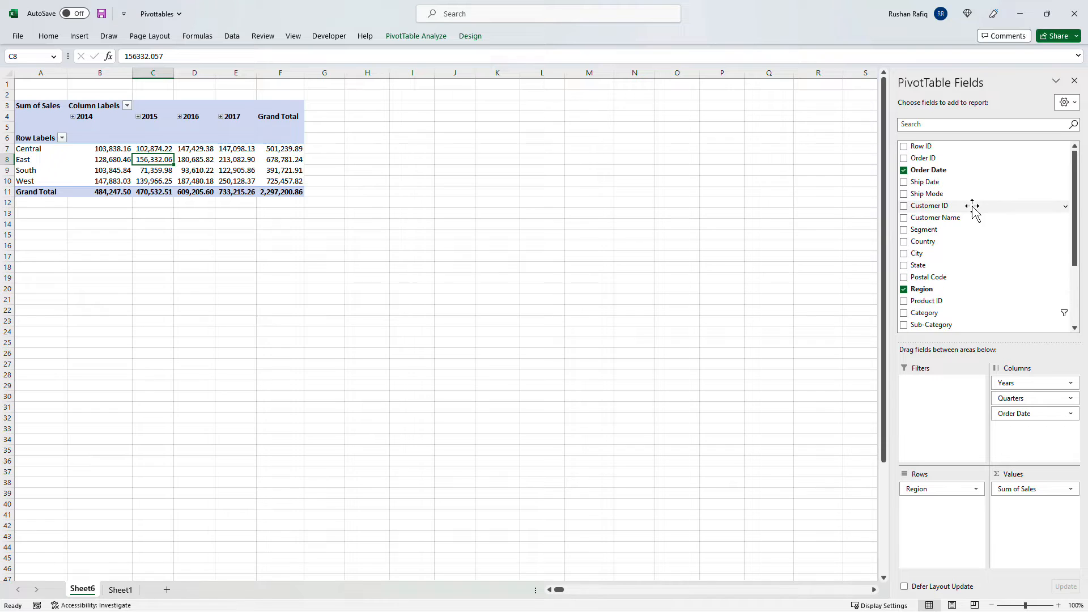
scroll(973, 208, "down", 1)
scroll(973, 208, "up", 1)
scroll(972, 207, "down", 3)
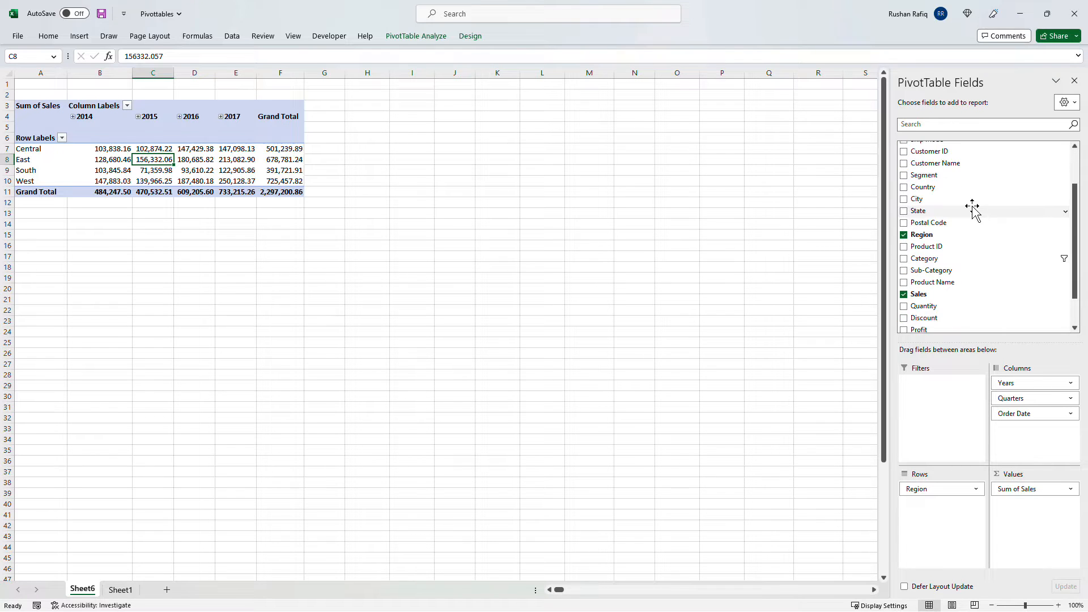
right_click(950, 259)
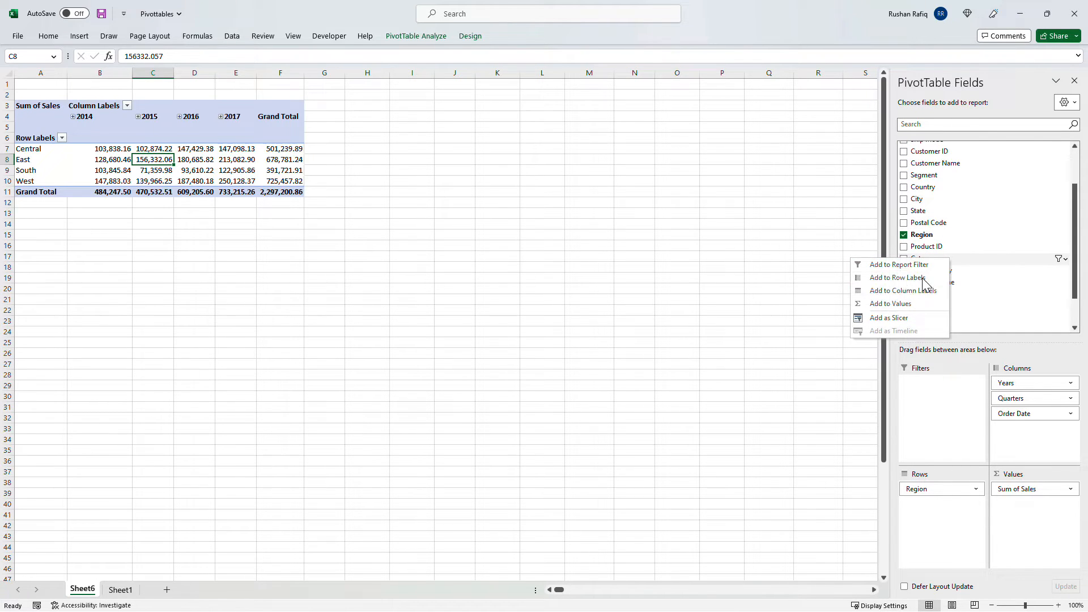
left_click(906, 319)
left_click_drag(451, 263, 460, 163)
Step: Filter the PivotTable with the slicer by Furniture, Office Supplies, Technology and Furniture again, and clear the filter
left_click(460, 182)
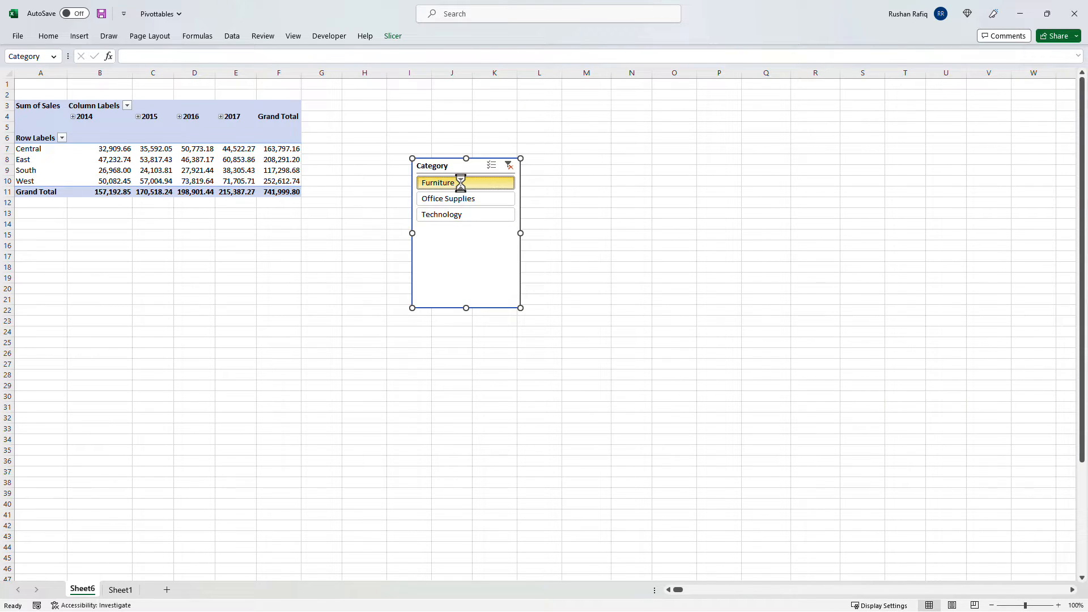
left_click(460, 200)
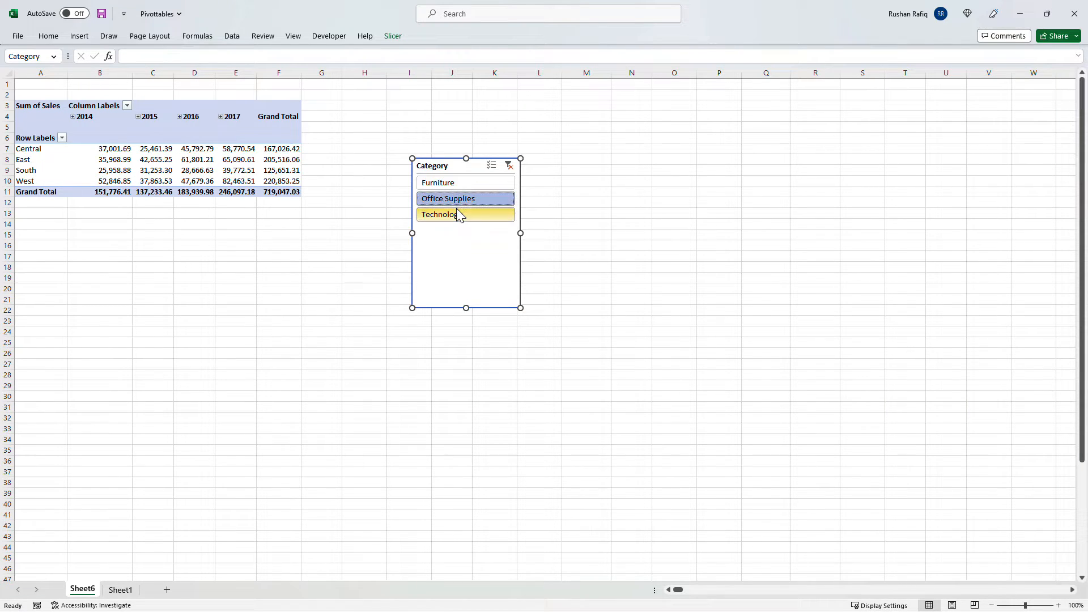
left_click(459, 214)
left_click(462, 183)
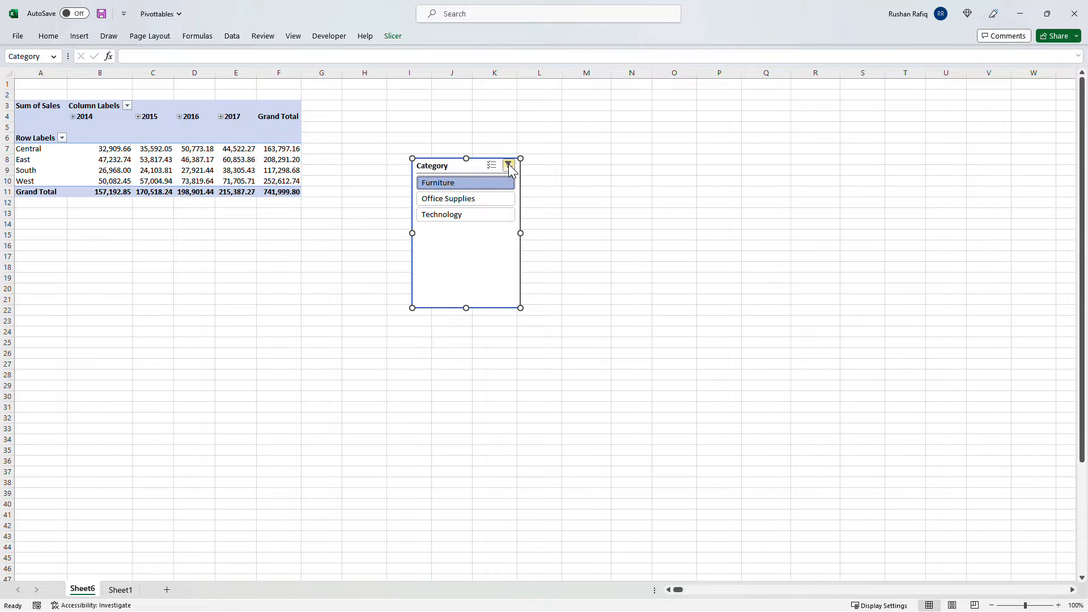
left_click(509, 165)
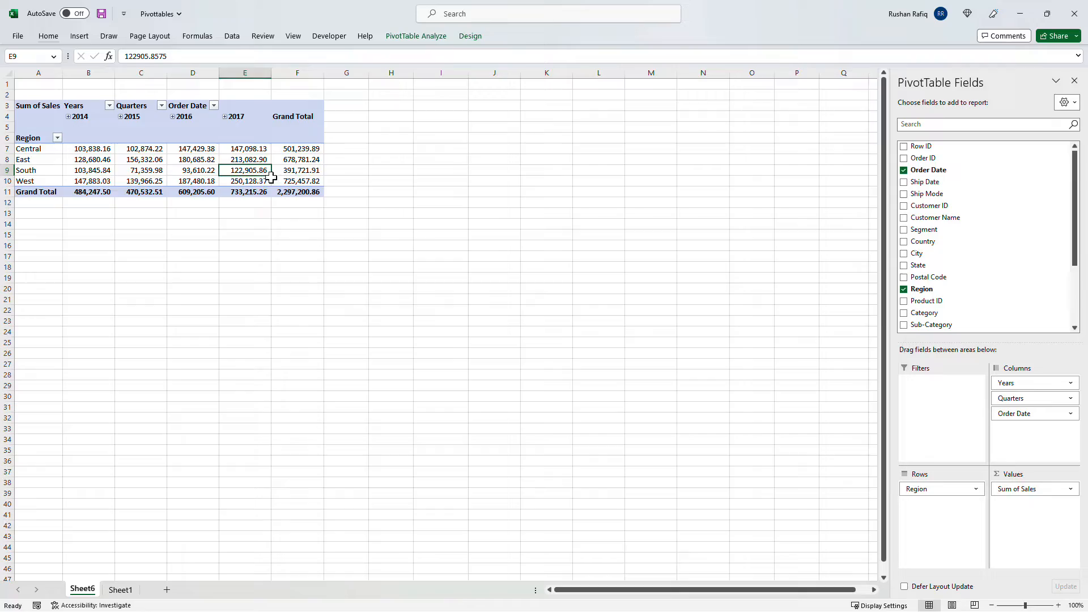
Step: Select the entire PivotTable on Sheet6, including its headers and grand totals, and delete it
key("ctrl+Right")
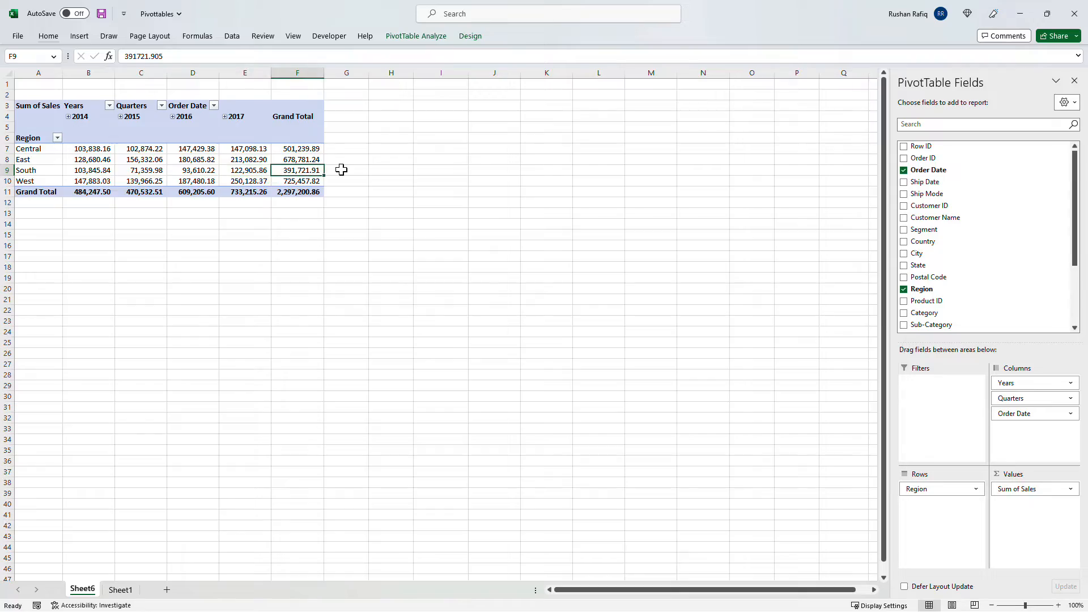
key("ctrl+Down")
key("ctrl+shift+Left")
key("ctrl+shift+Up")
key("shift+Up")
key("shift+Up")
key("shift+Up")
key("shift+Up")
key("Delete")
Step: Create a PivotTable from the Sheet1 data range A1:U9995, placed on existing Sheet6 at cell A3
key("ctrl+Page_Down")
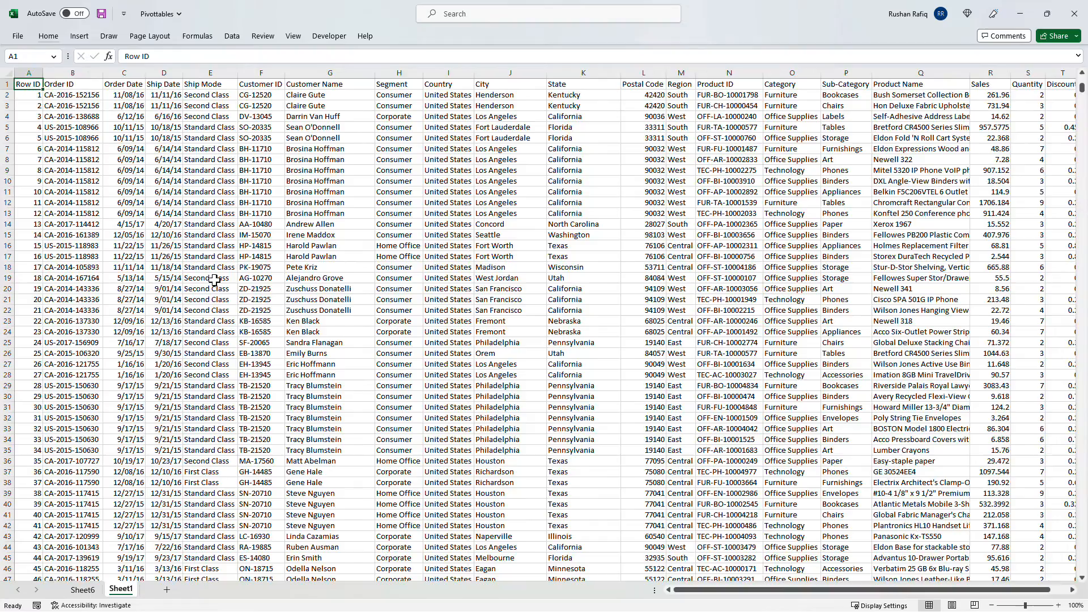
key("ctrl+shift+Down")
key("ctrl+shift+Right")
key("alt+n")
key("v")
key("t")
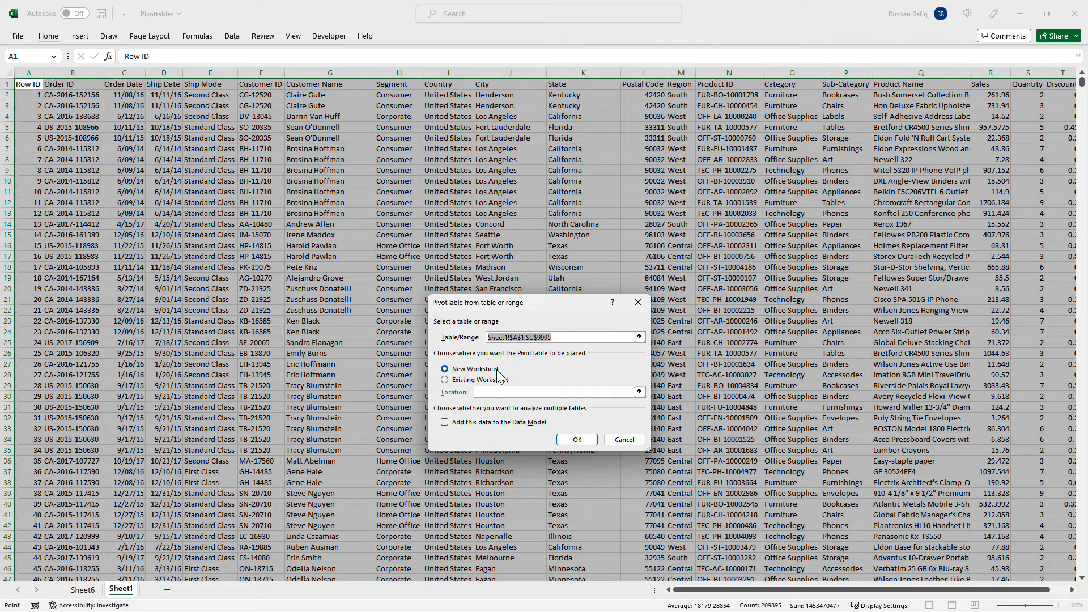
left_click(493, 379)
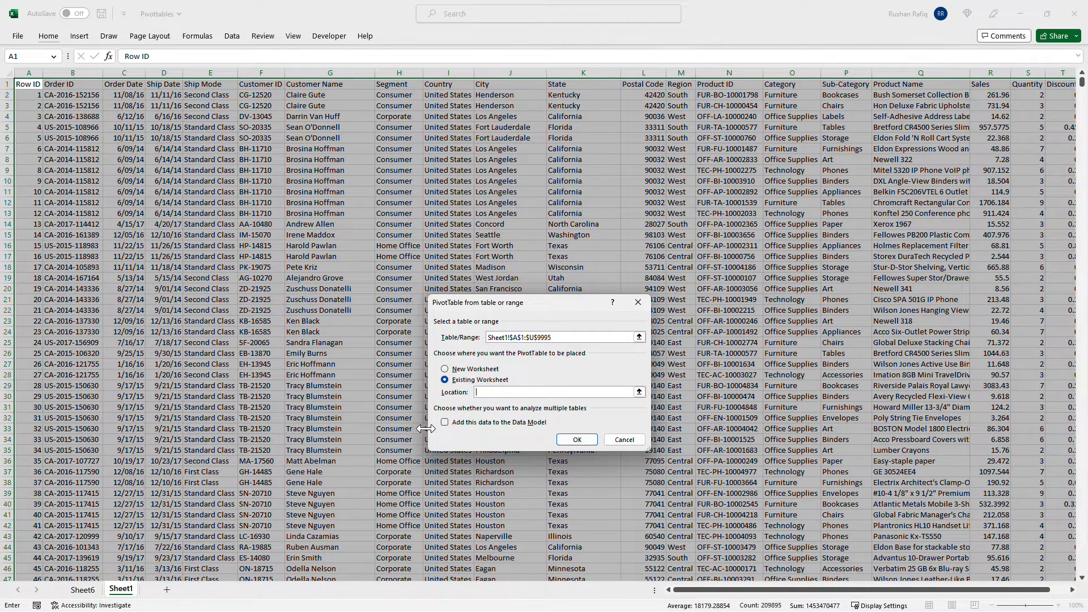
left_click(82, 591)
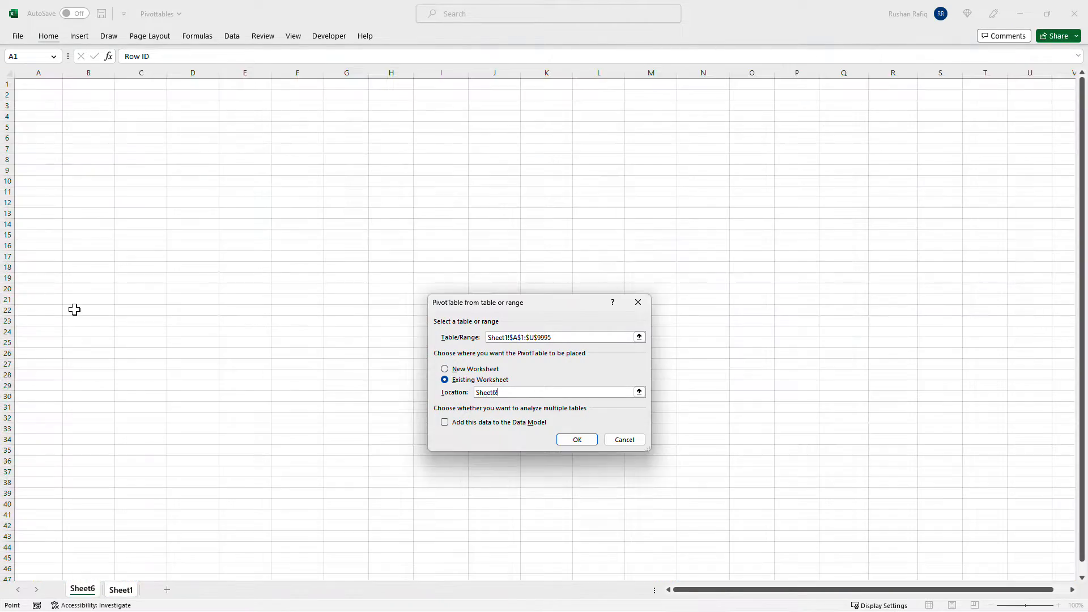
left_click(34, 105)
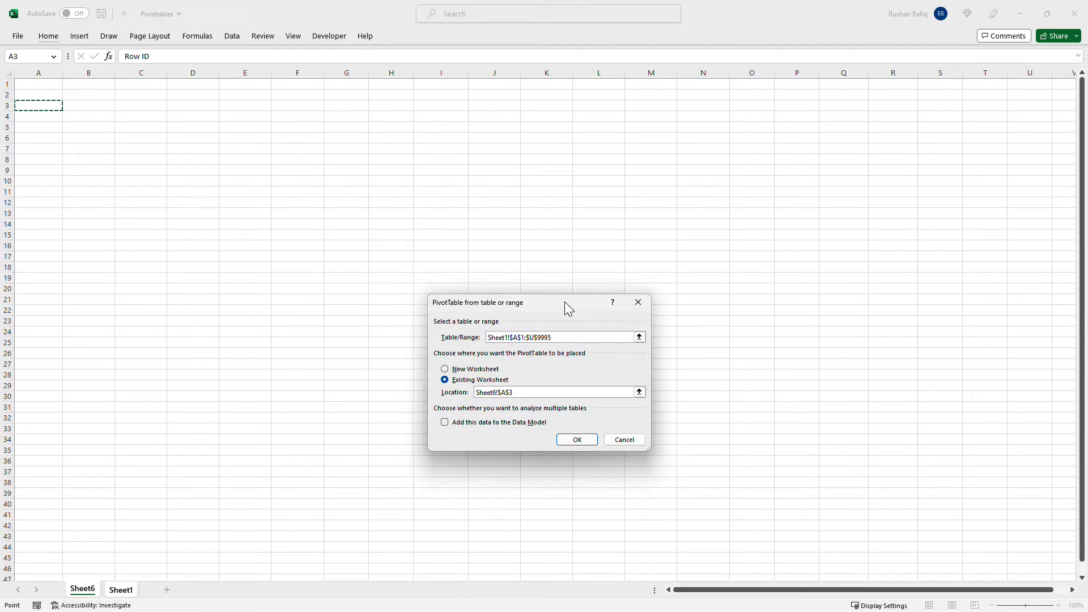
left_click(577, 440)
Step: Lay out the new PivotTable with Region as rows, Sales as summed values and Order Date as columns
scroll(949, 229, "down", 2)
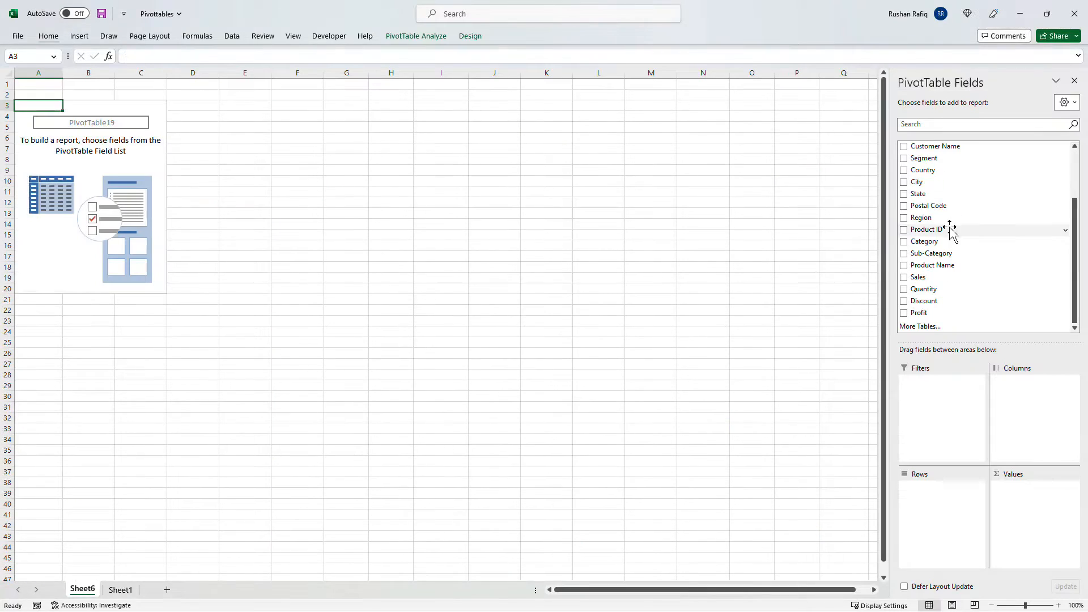
left_click_drag(957, 491, 957, 491)
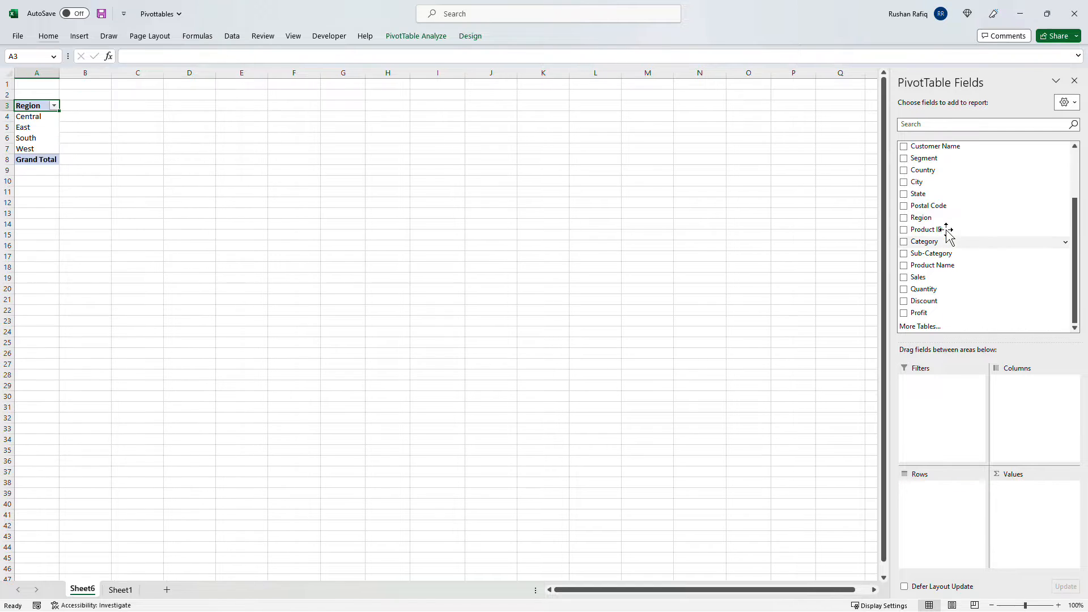
left_click_drag(957, 281, 1030, 506)
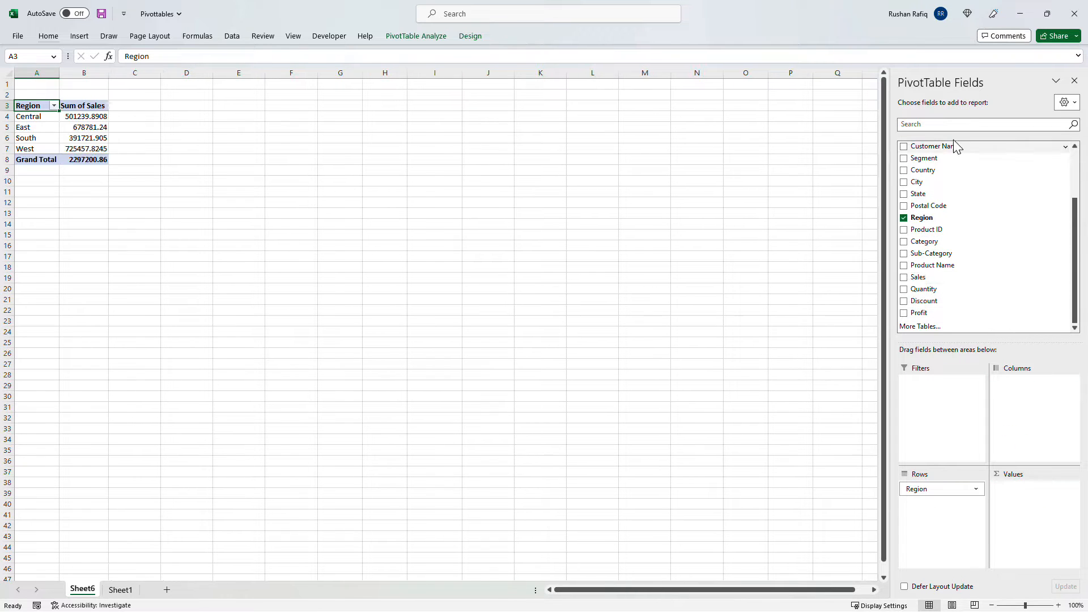
scroll(954, 170, "up", 2)
left_click_drag(945, 170, 1028, 413)
Step: Rename the PivotTable as SalesByRegion
left_click(85, 149)
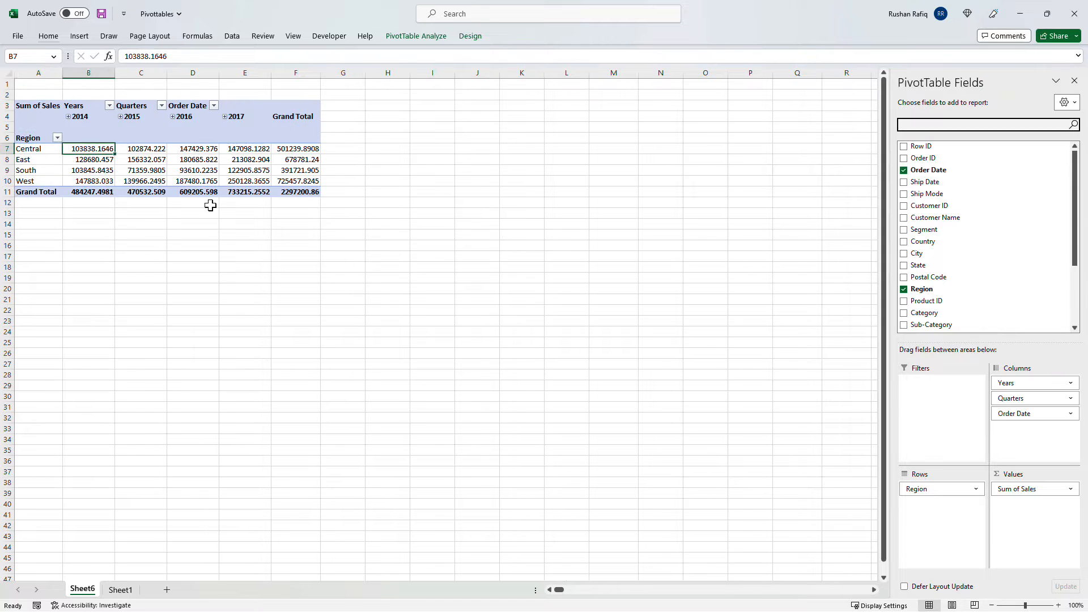
left_click(416, 36)
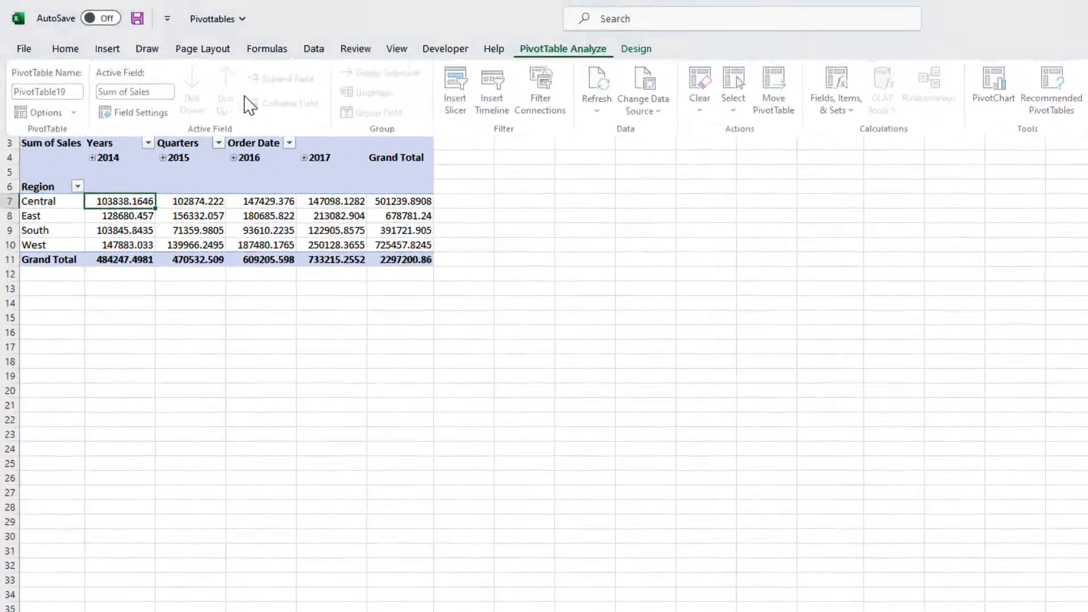
left_click(45, 67)
type("SalesB")
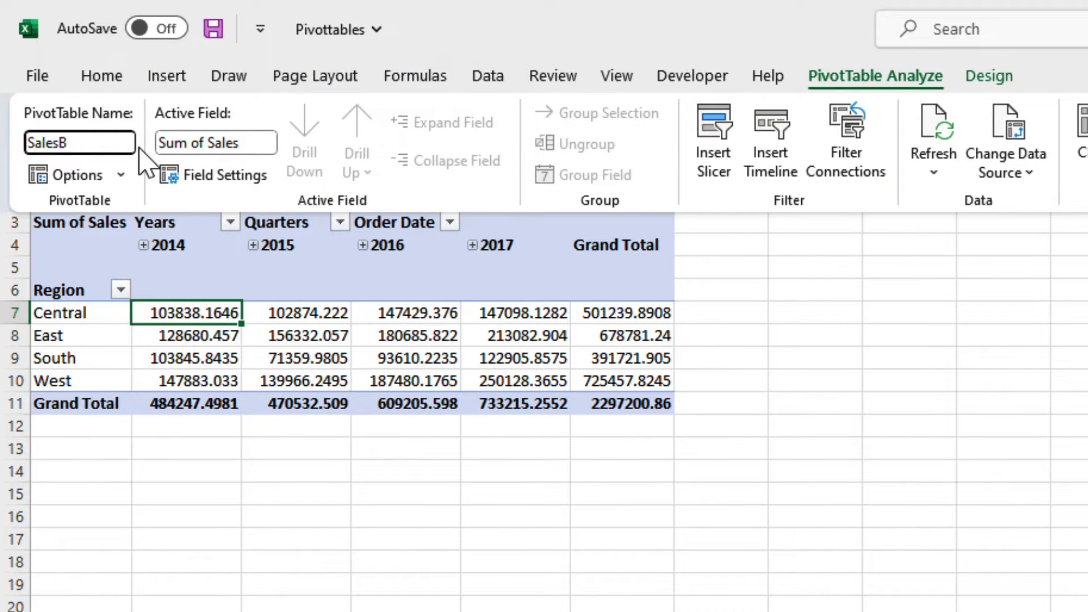
type("yRegion")
key("Return")
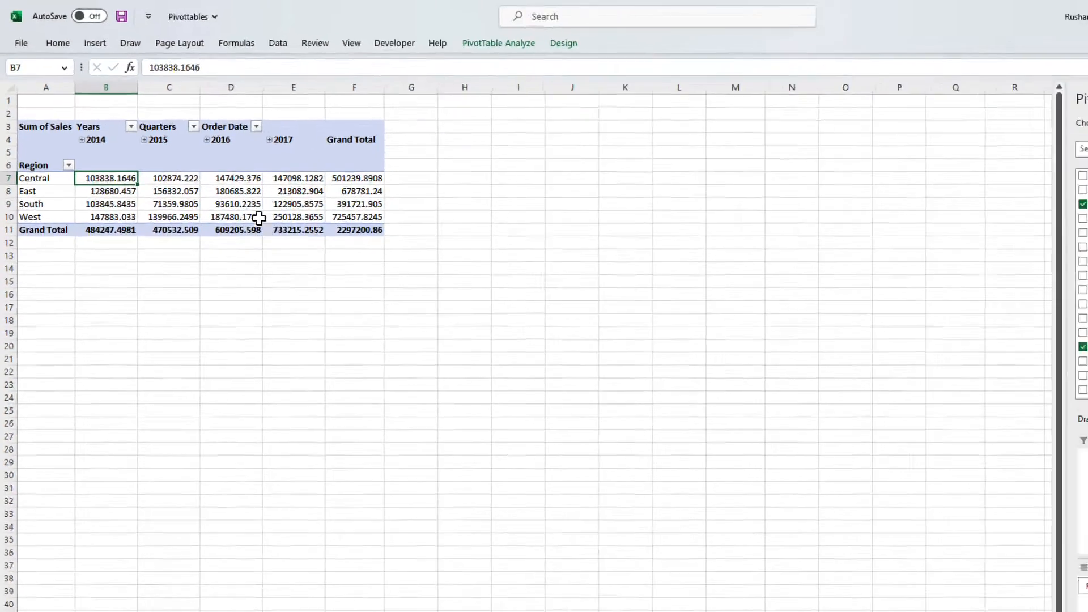
Step: Add a Category slicer to the SalesByRegion PivotTable and place it beside the table, near row 3
left_click(249, 195)
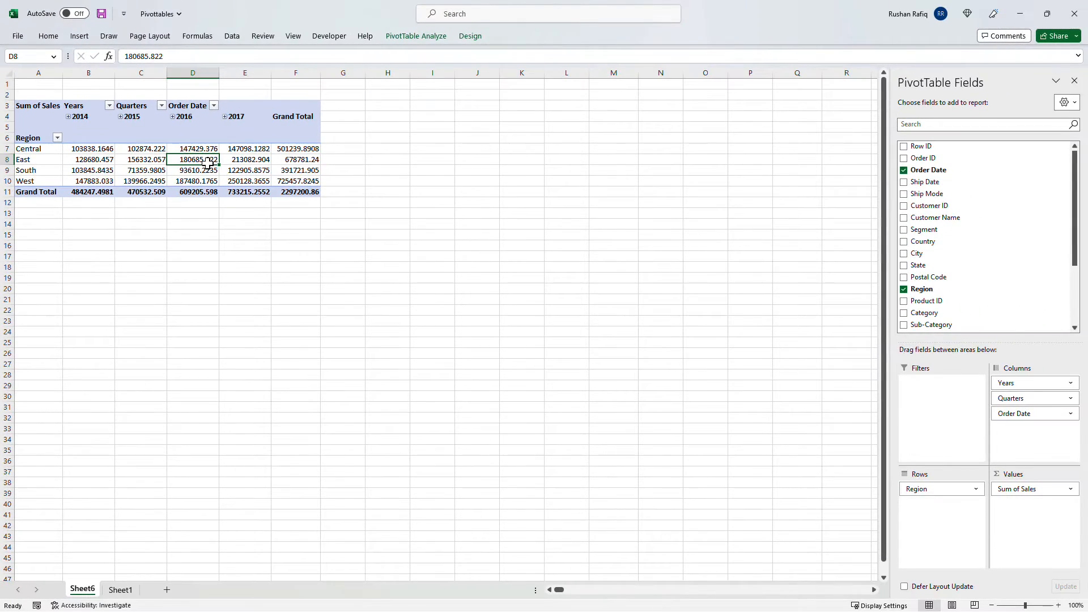
left_click(297, 170)
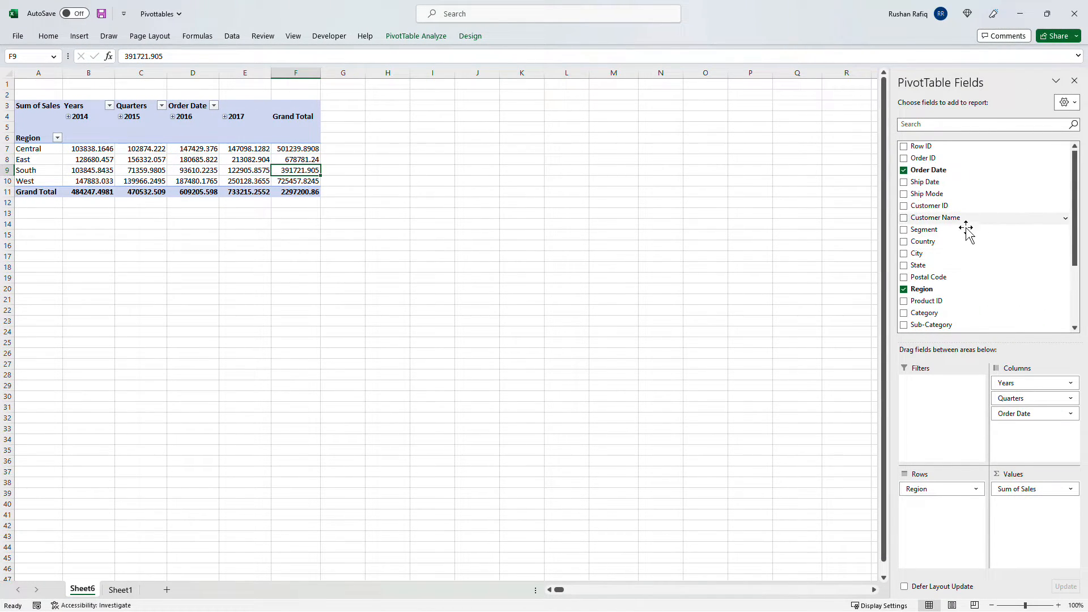
scroll(952, 272, "down", 1)
scroll(951, 275, "down", 1)
right_click(948, 259)
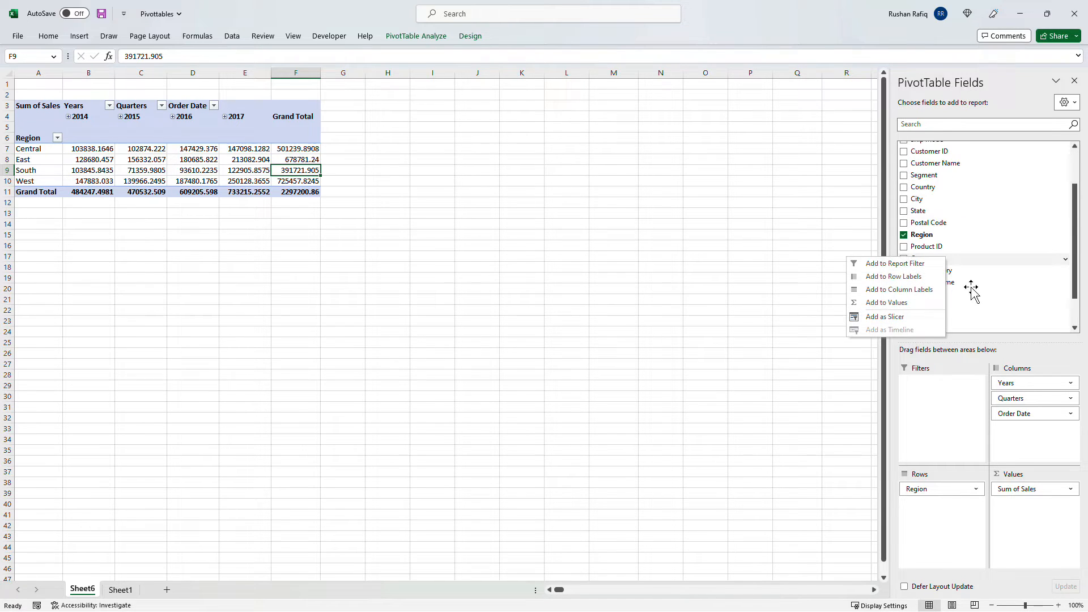
left_click(904, 315)
left_click_drag(442, 261, 450, 109)
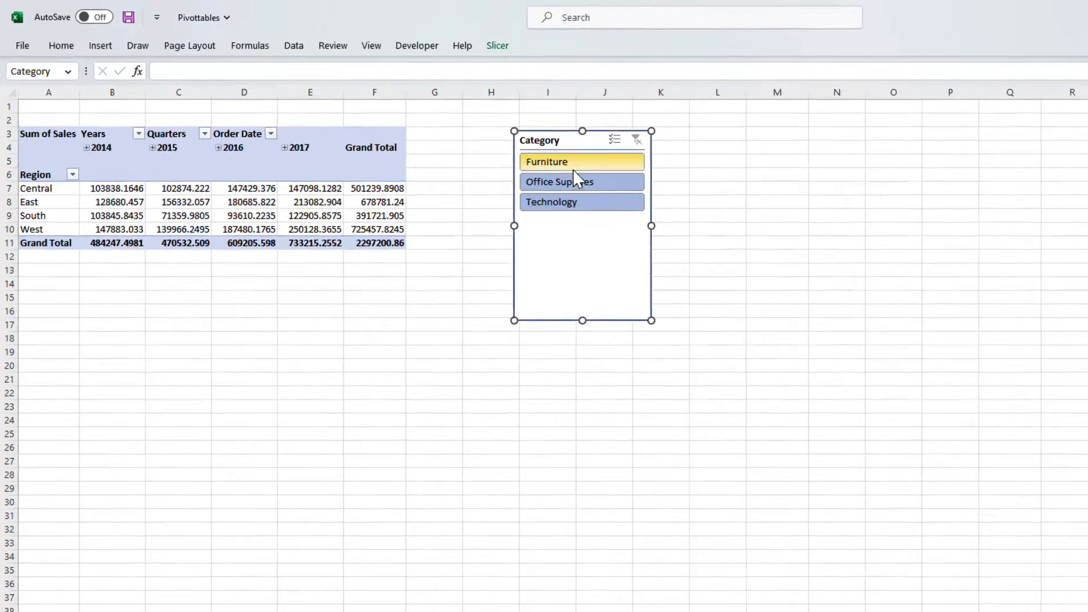
Step: Try the Category slicer with Furniture, Office Supplies and Technology, return to Furniture, and clear the filter
left_click(573, 168)
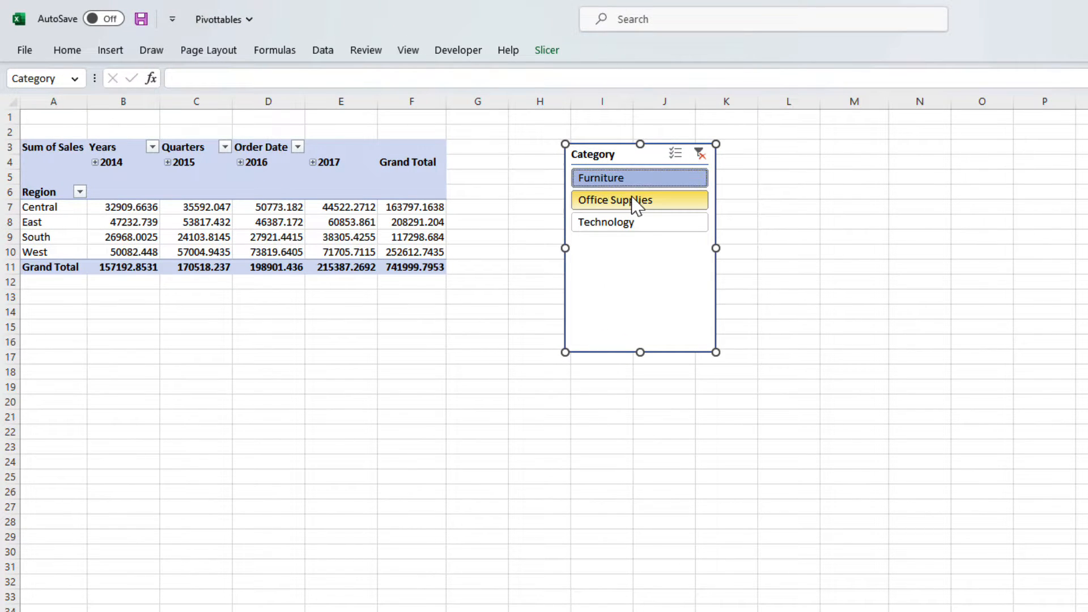
left_click(577, 184)
left_click(634, 226)
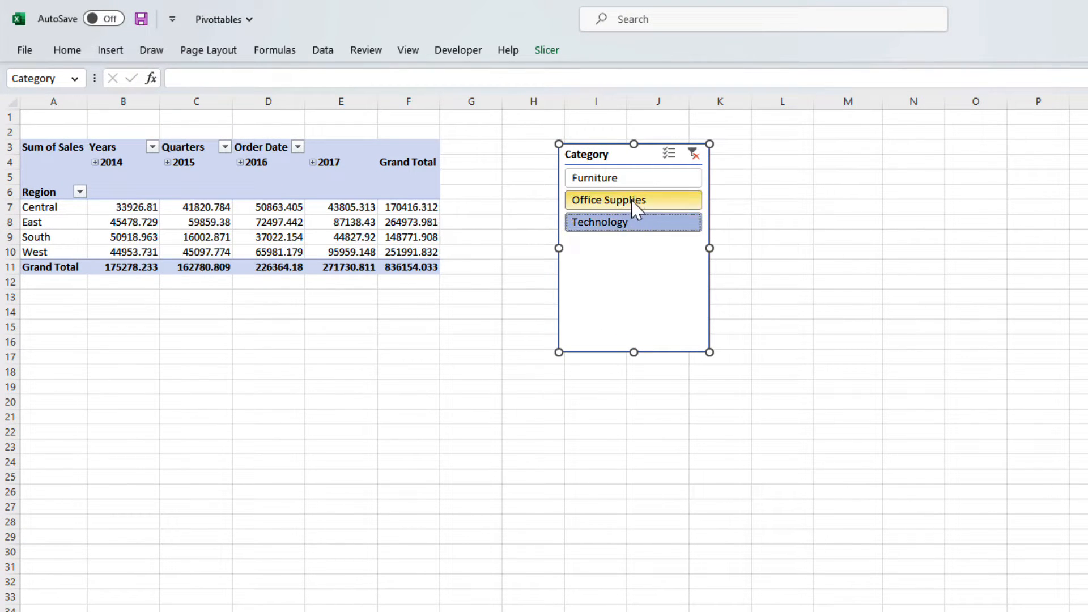
left_click(646, 177)
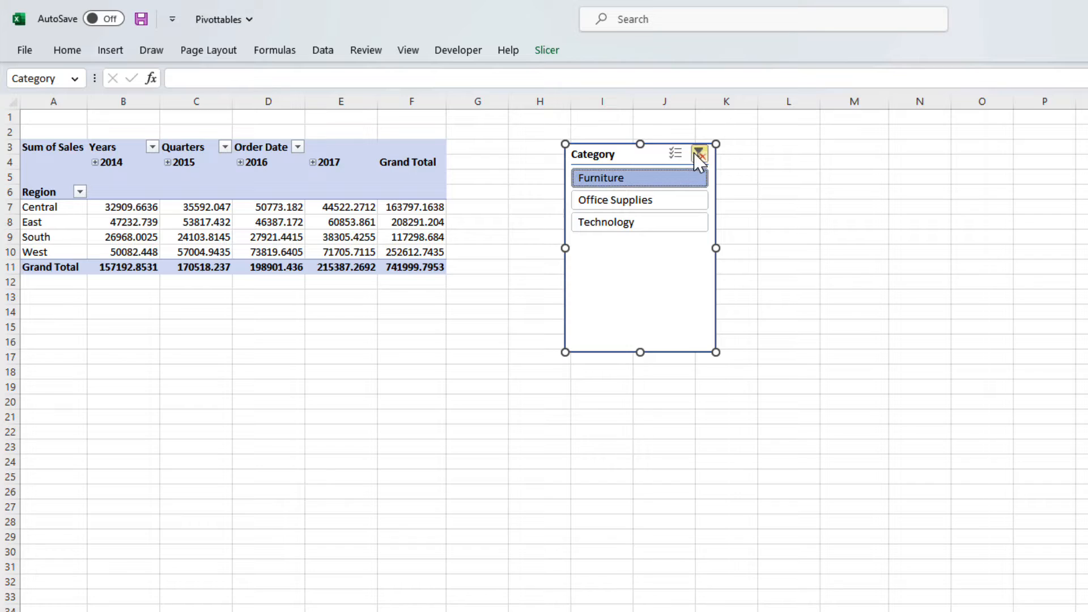
left_click(698, 153)
Step: Copy the whole SalesByRegion PivotTable, paste it at cell A18 of Sheet6, and select a cell in the copy
left_click(301, 225)
key("ctrl+Left")
key("ctrl+Down")
key("ctrl+shift+Right")
key("ctrl+shift+Up")
key("ctrl+shift+Up")
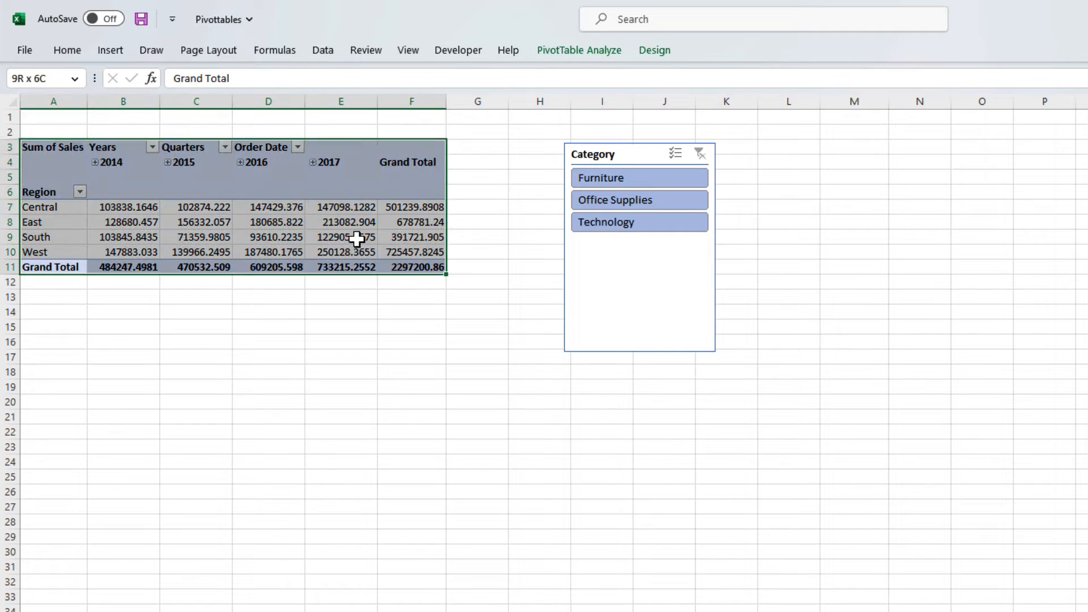
key("ctrl+c")
left_click(62, 372)
key("ctrl+v")
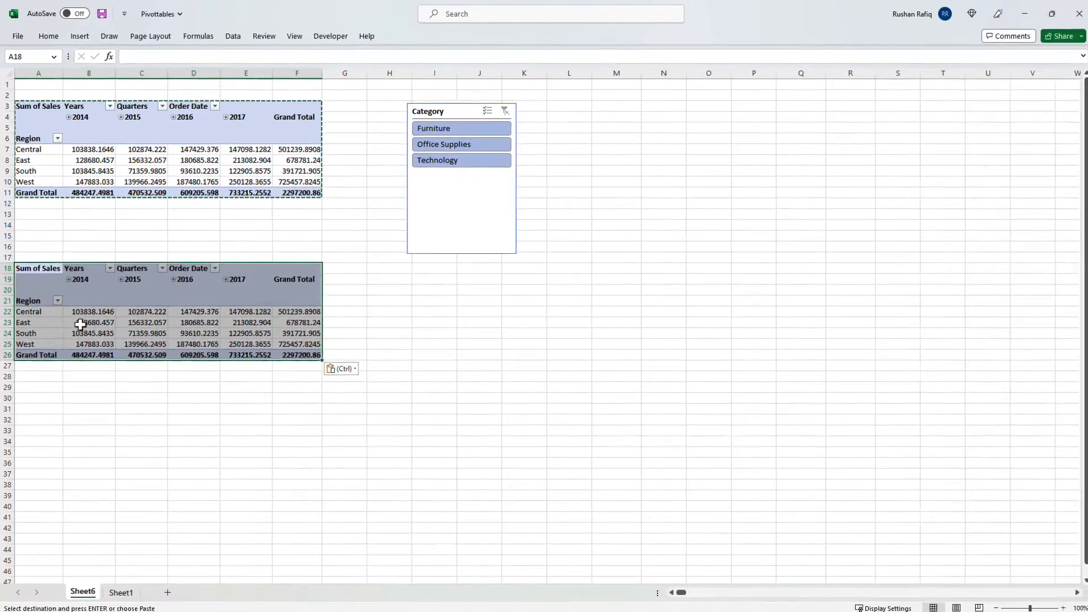
left_click(53, 462)
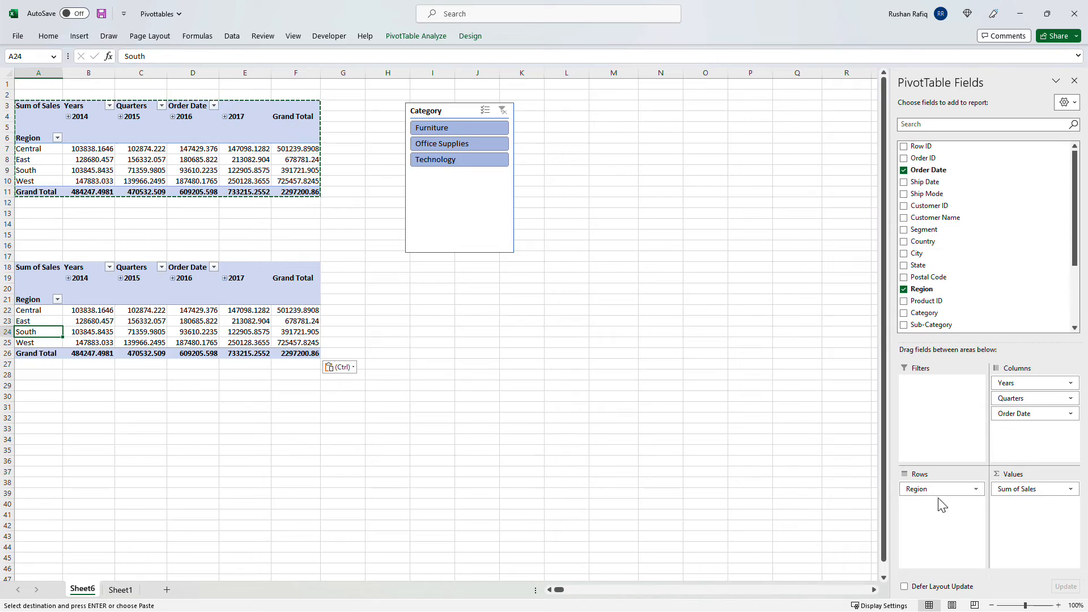
Step: Replace Region with Sub-Category in the rows of the PivotTable copy at A18 and rename it SalesbySubCategory
mouse_move(939, 488)
left_mouse_down()
mouse_move(964, 309)
mouse_move(953, 495)
mouse_move(944, 484)
left_mouse_up()
left_click(153, 364)
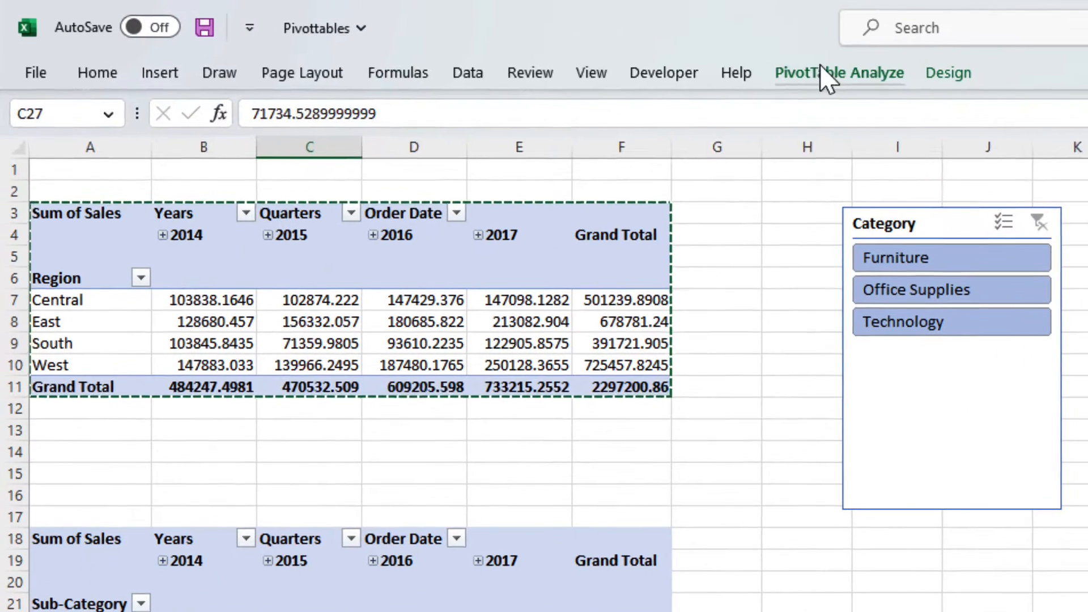
left_click(827, 74)
left_click(54, 136)
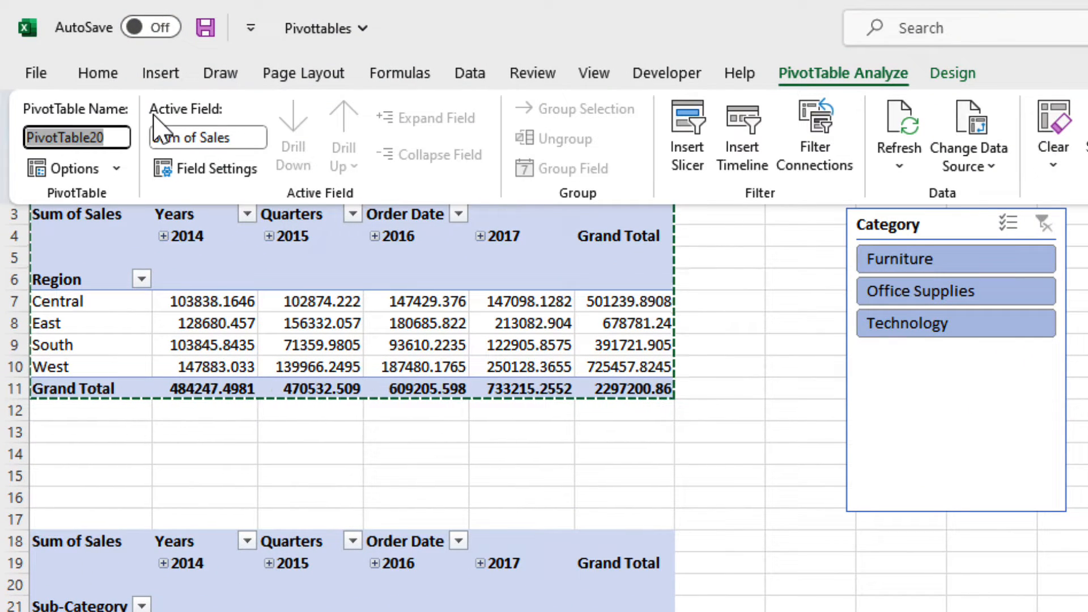
type("SalesbySub")
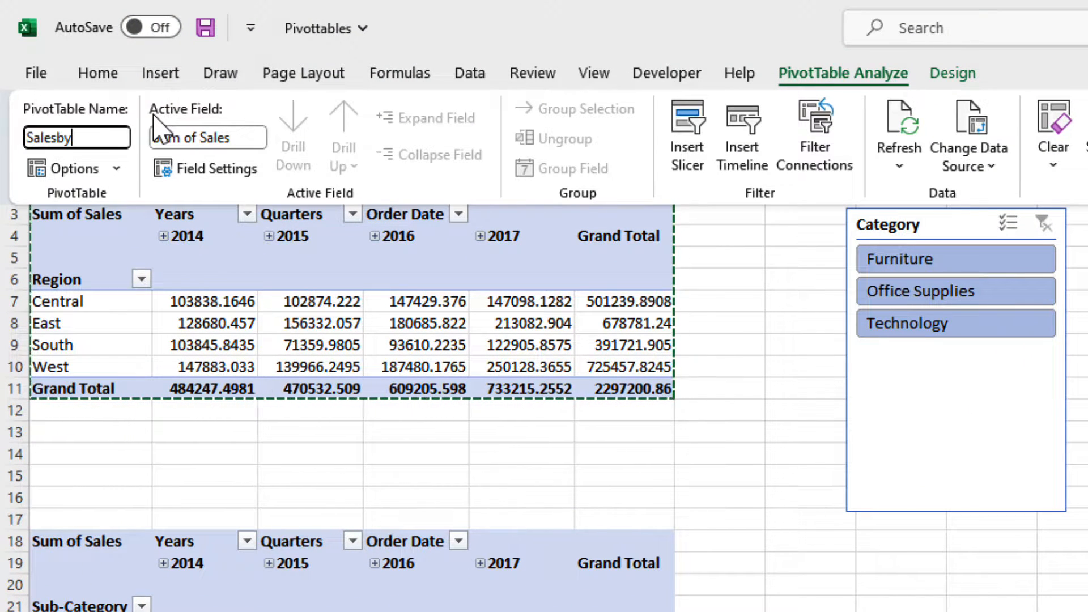
type("Category")
key("Return")
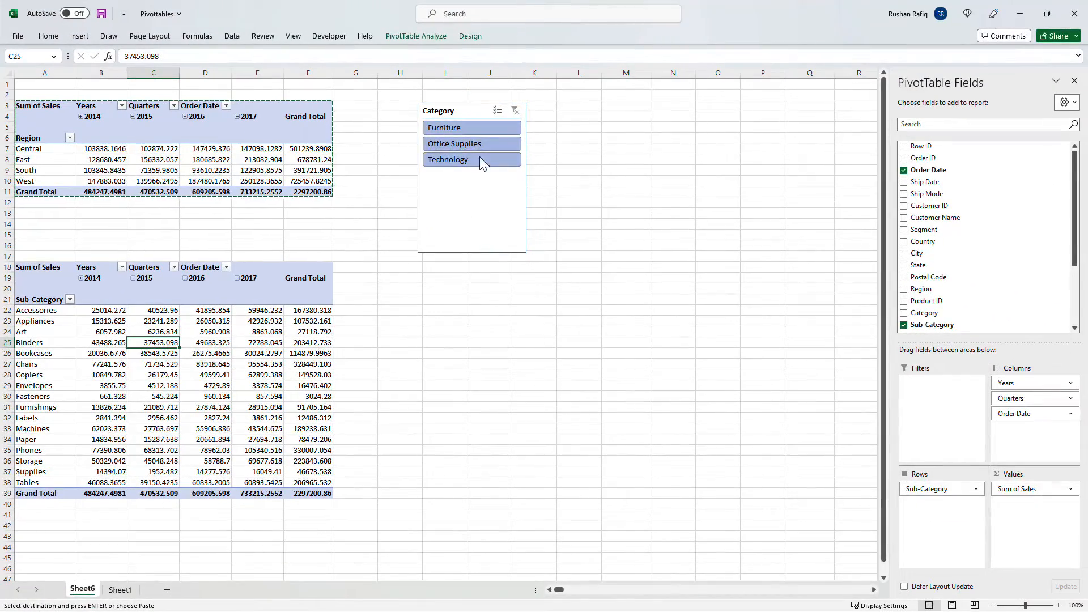
Step: Try the Category slicer on the Region and Sub-Category PivotTables with Furniture, Office Supplies and Technology, and clear the filter
left_click(551, 147)
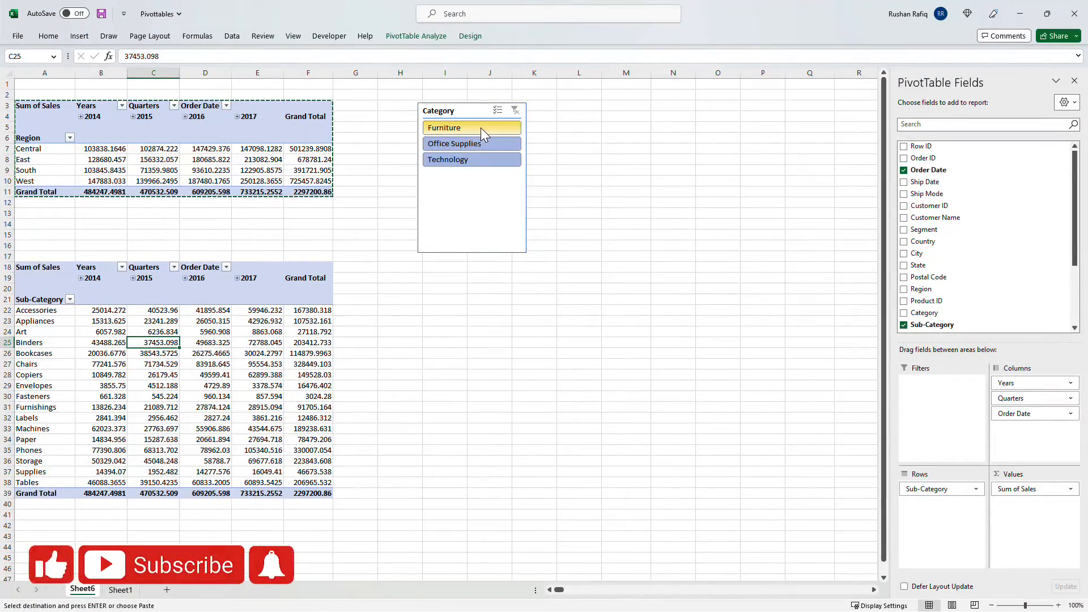
left_click(481, 142)
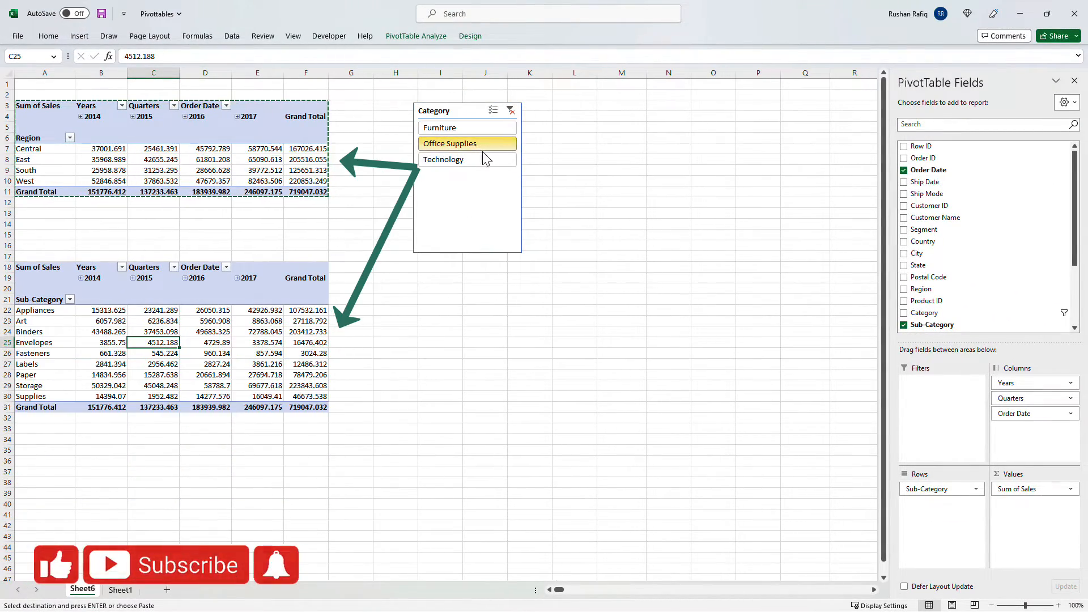
left_click(483, 161)
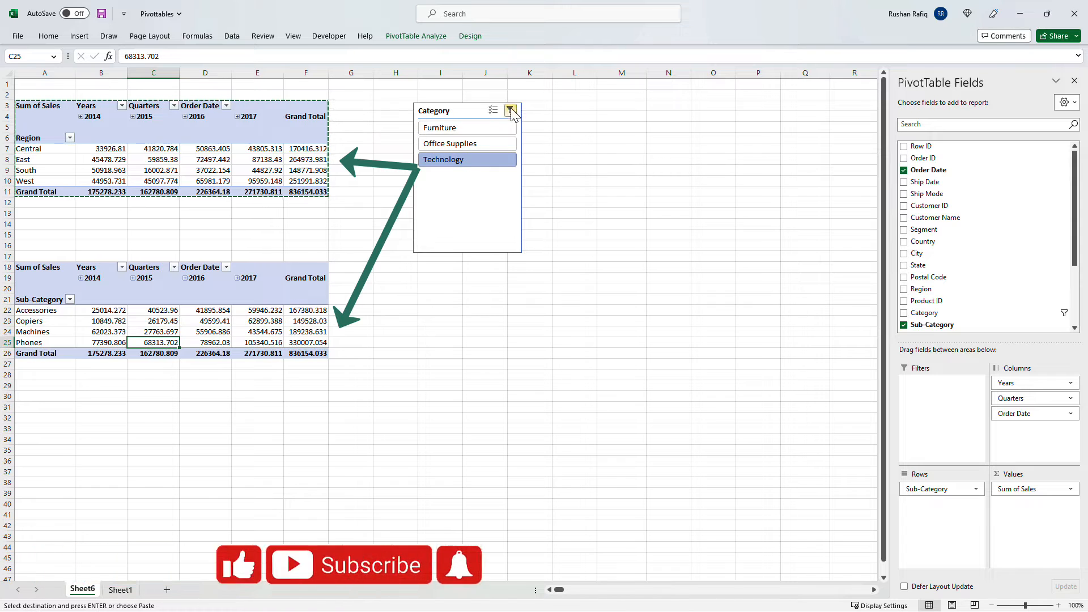
left_click(511, 111)
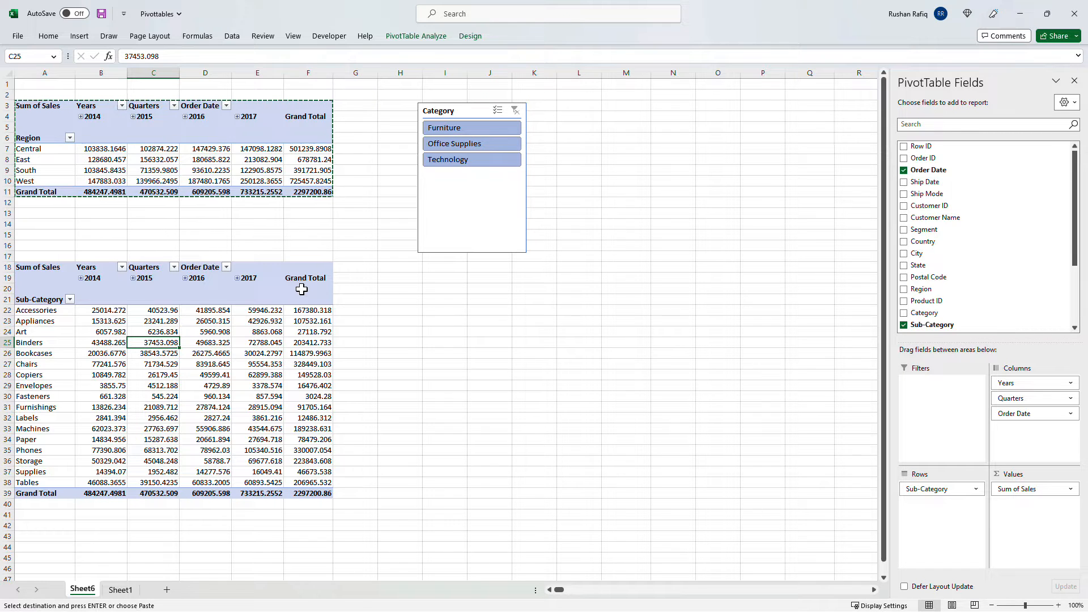
Step: Copy the whole SalesbySubCategory PivotTable to cell I18 and replace Sub-Category with Ship Mode in the copy's rows
key("Escape")
left_click(282, 335)
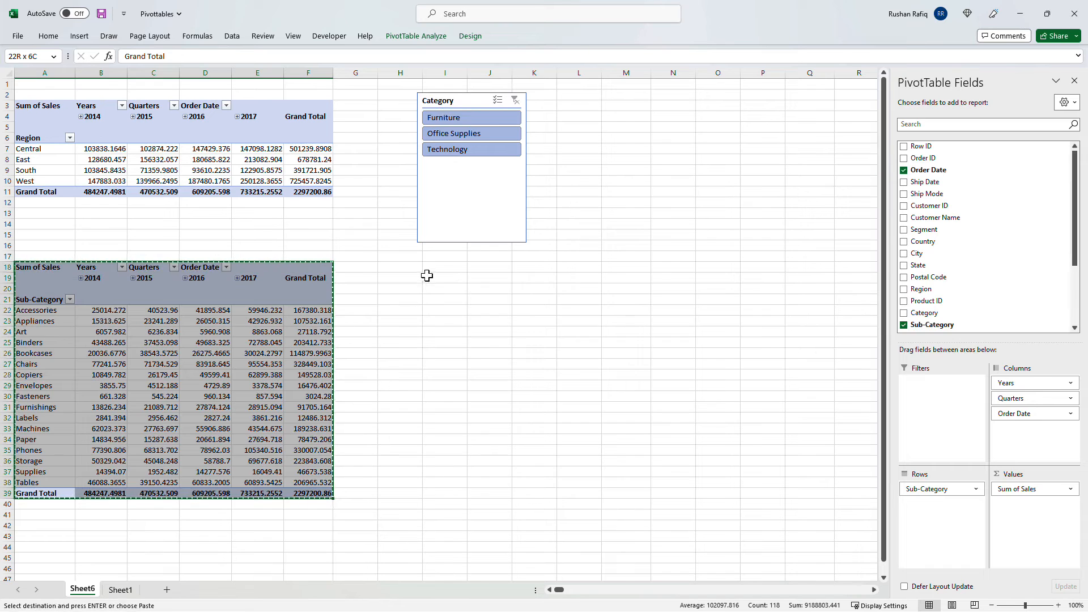
left_click(428, 269)
key("ctrl+v")
left_click(460, 366)
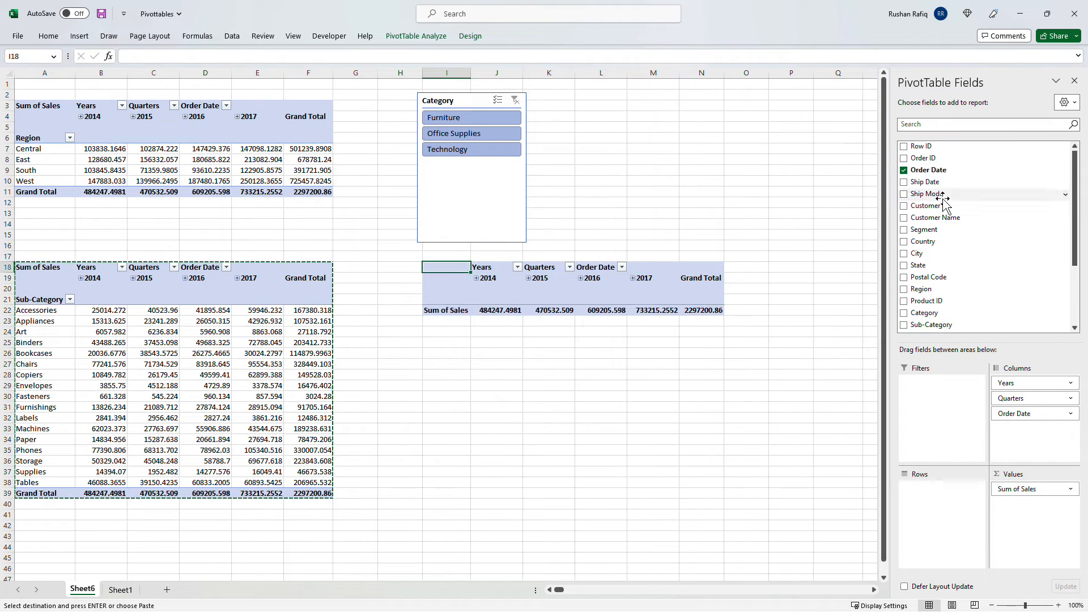
left_click_drag(944, 199, 930, 503)
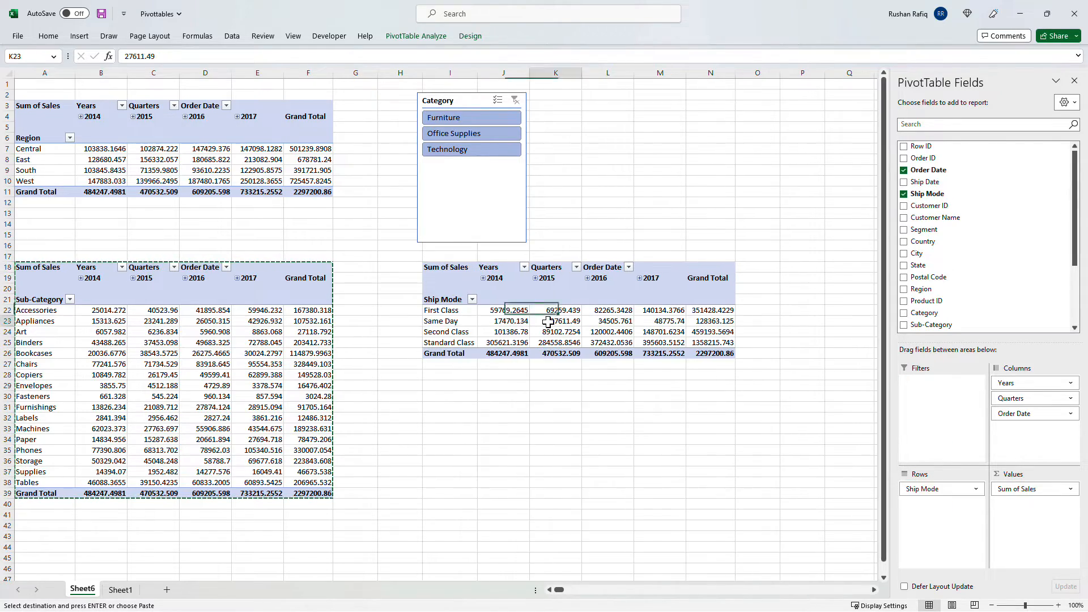
Step: Rename the Ship Mode PivotTable as SalesbyShipMode
left_click(518, 320)
left_click(416, 35)
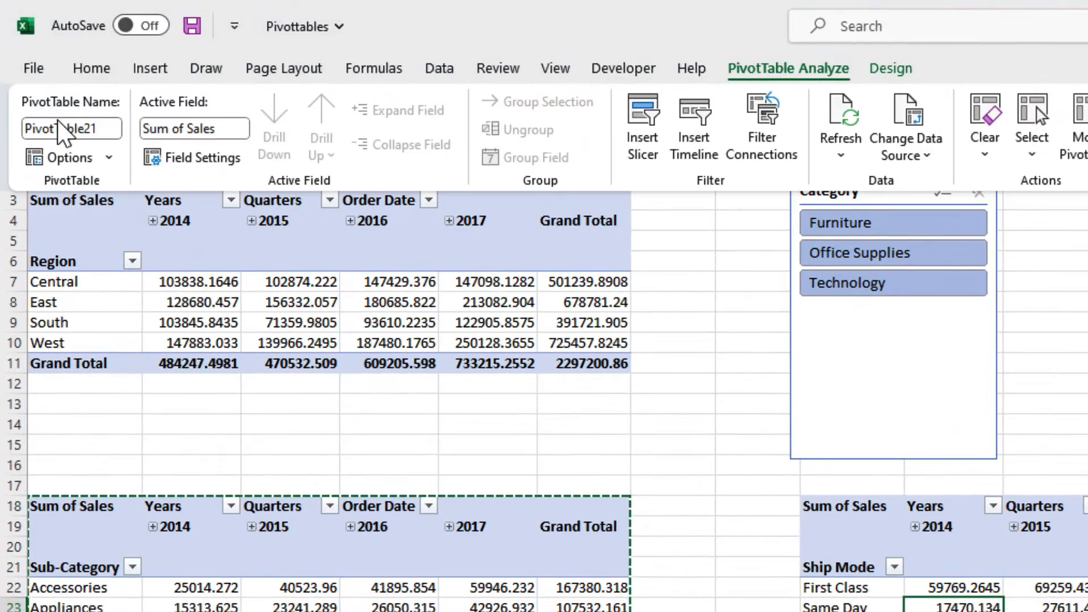
left_click(65, 123)
type("SalesbySHip")
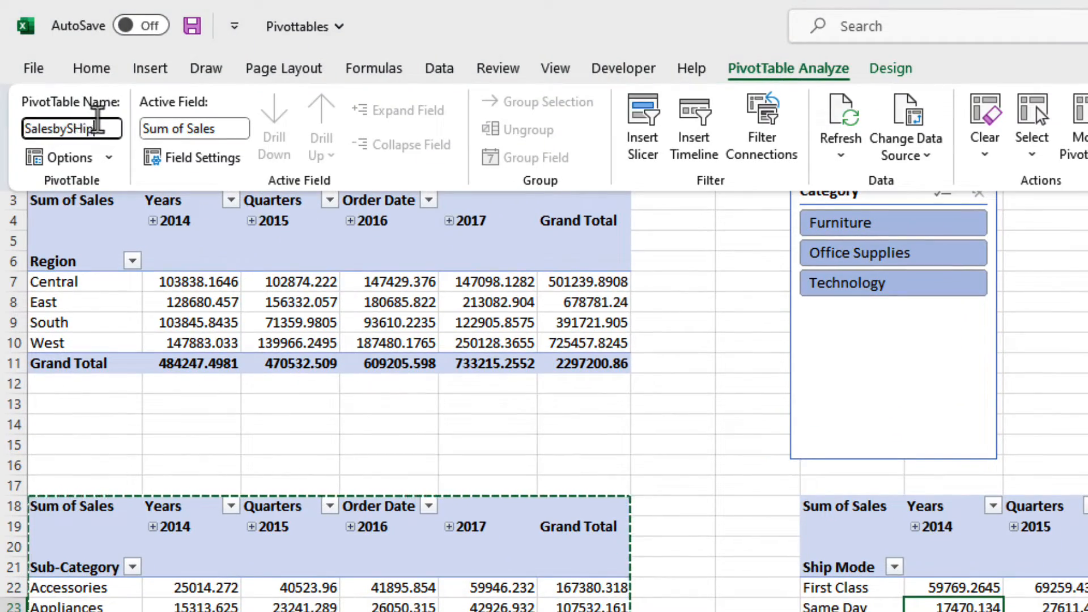
key("BackSpace")
key("BackSpace")
key("BackSpace")
type("hipMod")
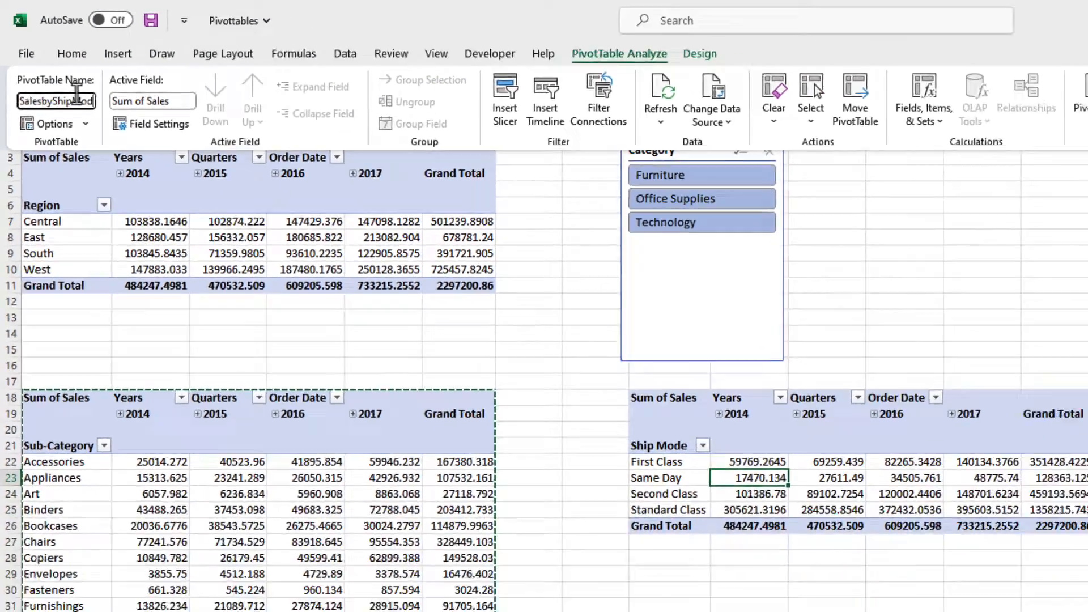
key("Return")
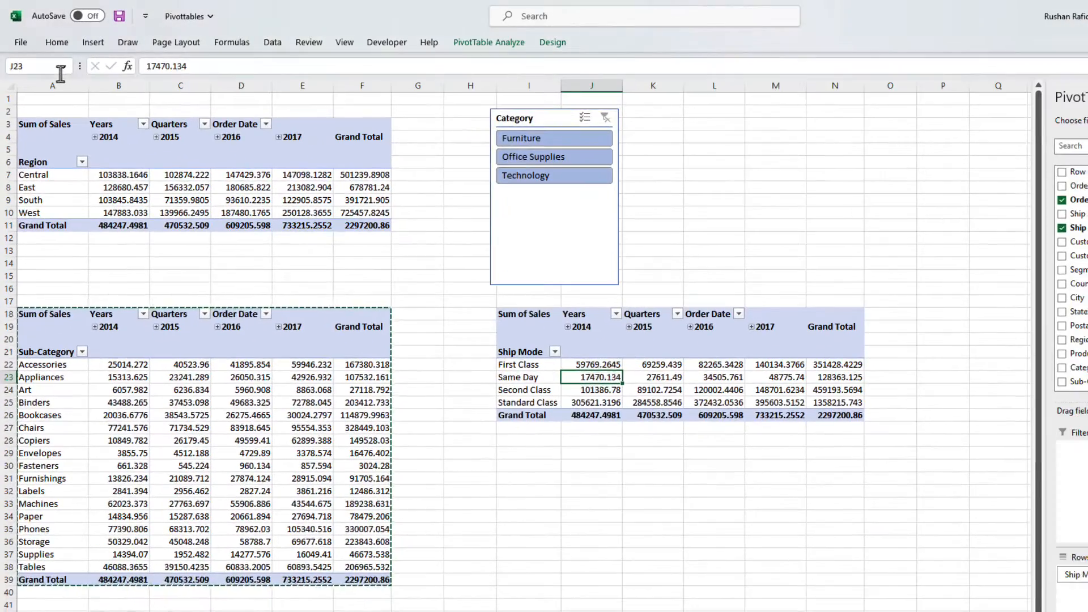
Step: Test the Category slicer on all three PivotTables with Furniture, Office Supplies and Technology, and clear the filter
left_click(671, 542)
left_click(694, 180)
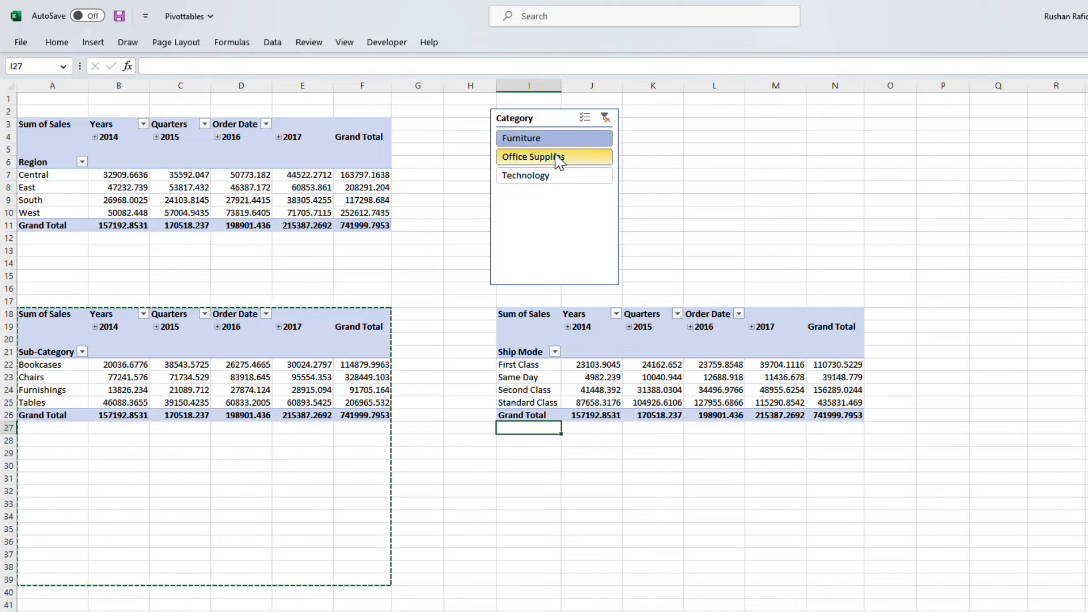
left_click(553, 157)
left_click(560, 176)
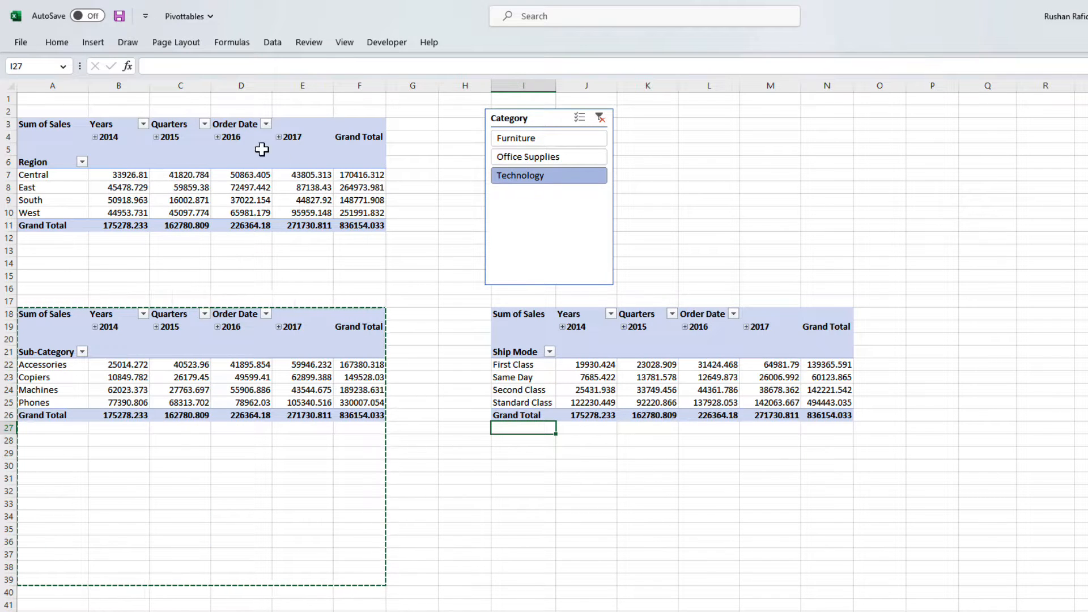
left_click(604, 114)
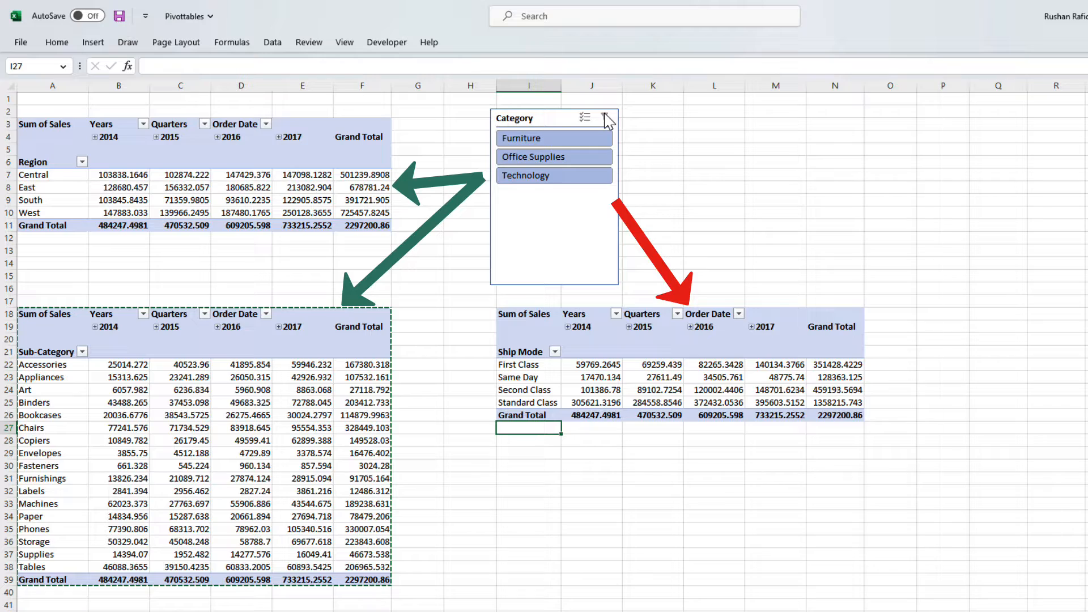
Step: Disconnect the SalesbyShipMode PivotTable from the Category slicer through its Report Connections
left_click(605, 118)
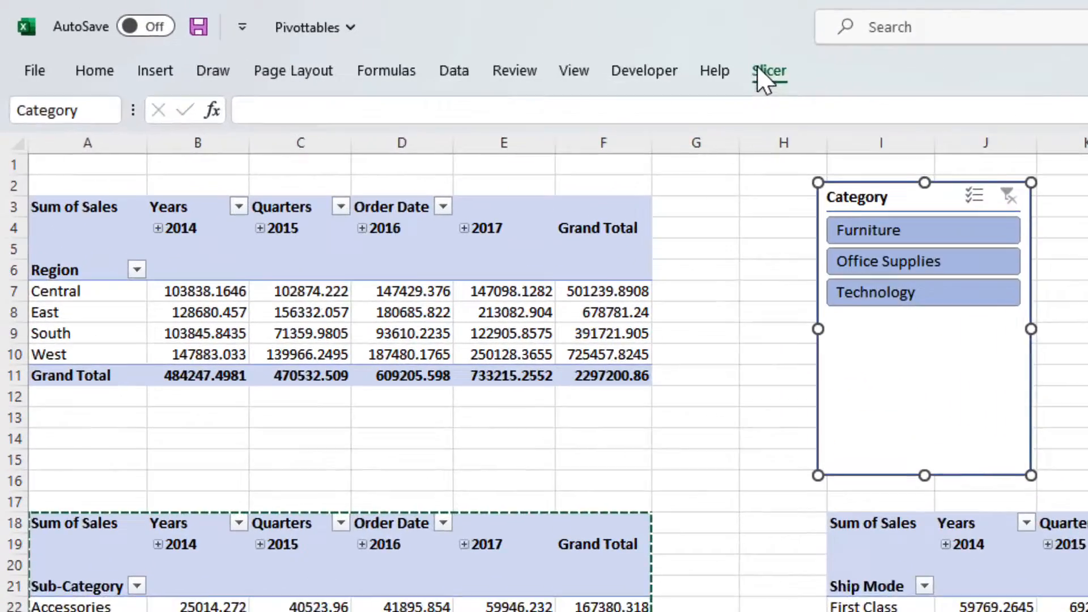
left_click(510, 50)
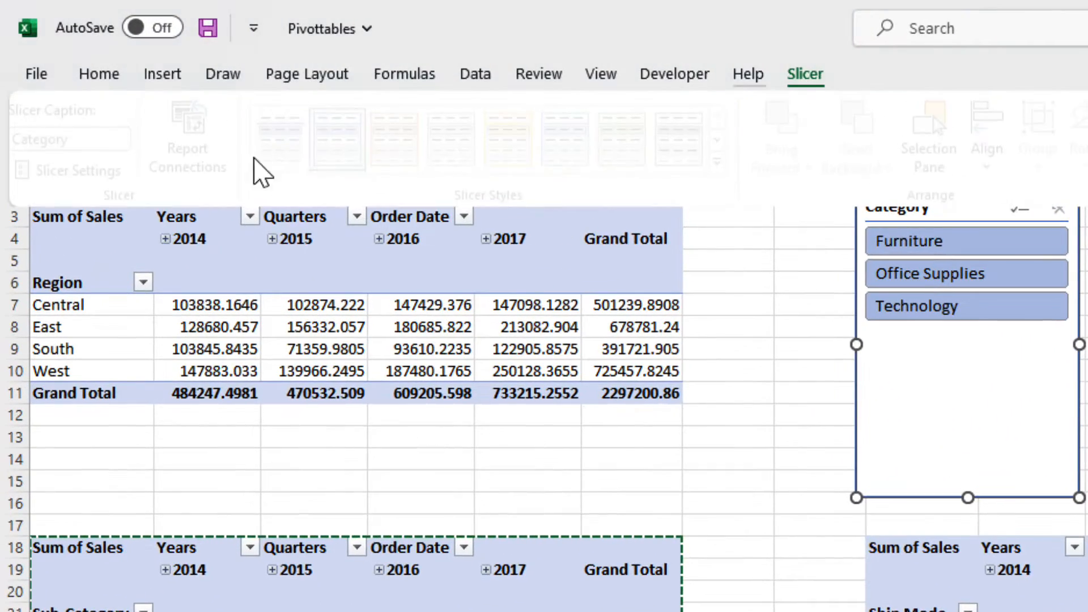
left_click(194, 150)
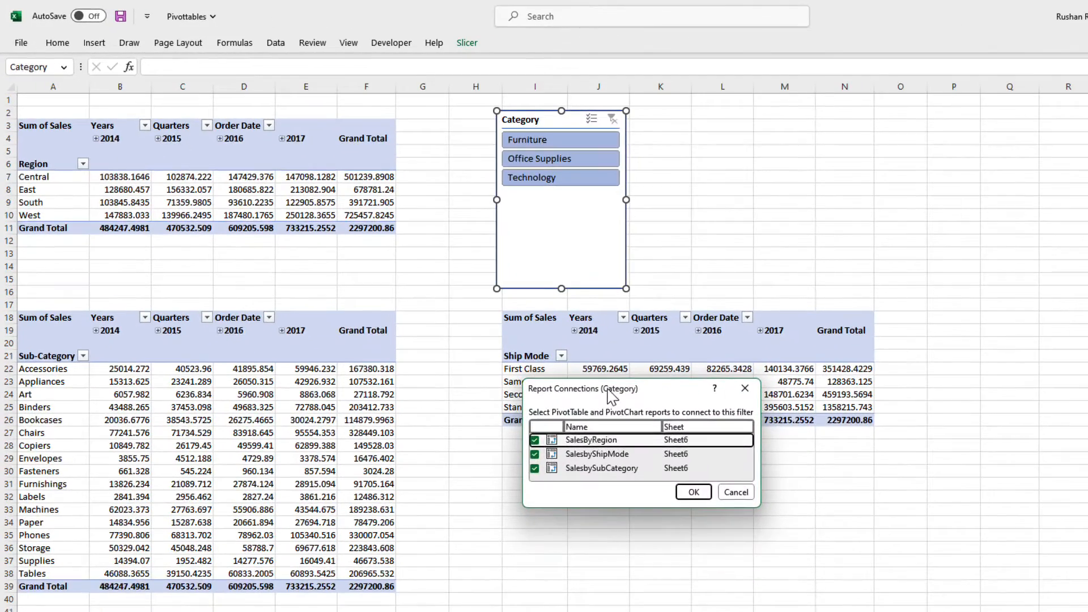
left_click_drag(608, 388, 632, 462)
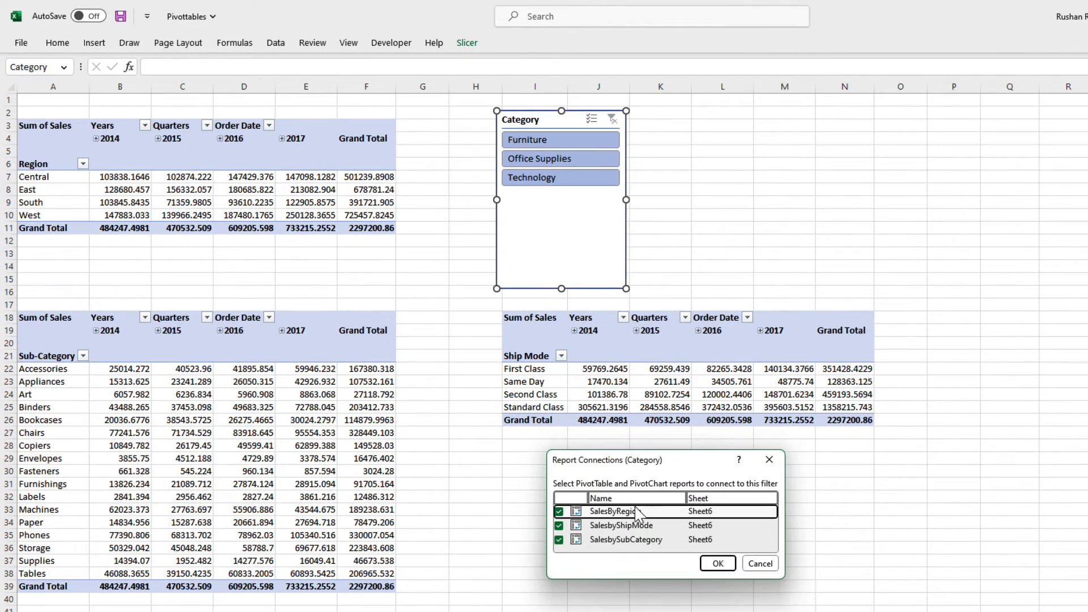
left_click(559, 526)
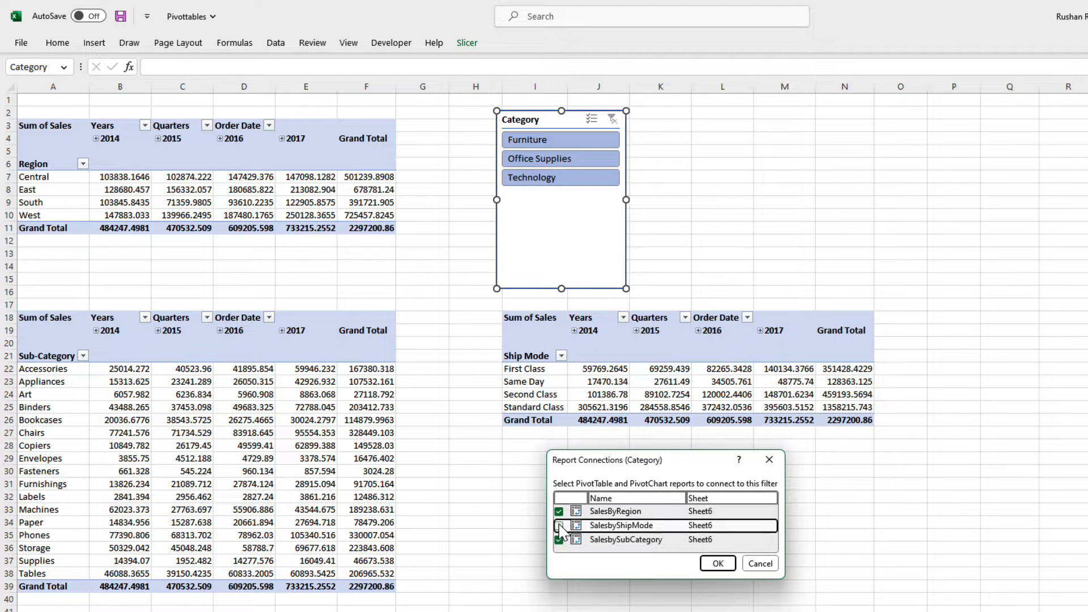
left_click(718, 565)
left_click(590, 497)
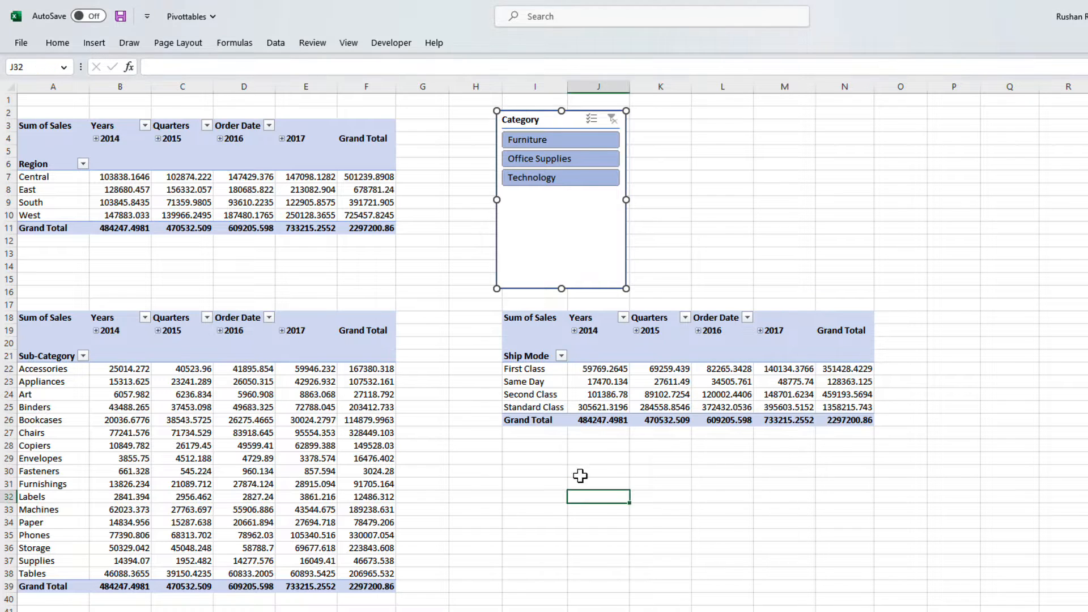
Step: Check the slicer's changed report connections by filtering to Furniture, Office Supplies and Technology, and clear the filter
left_click(584, 141)
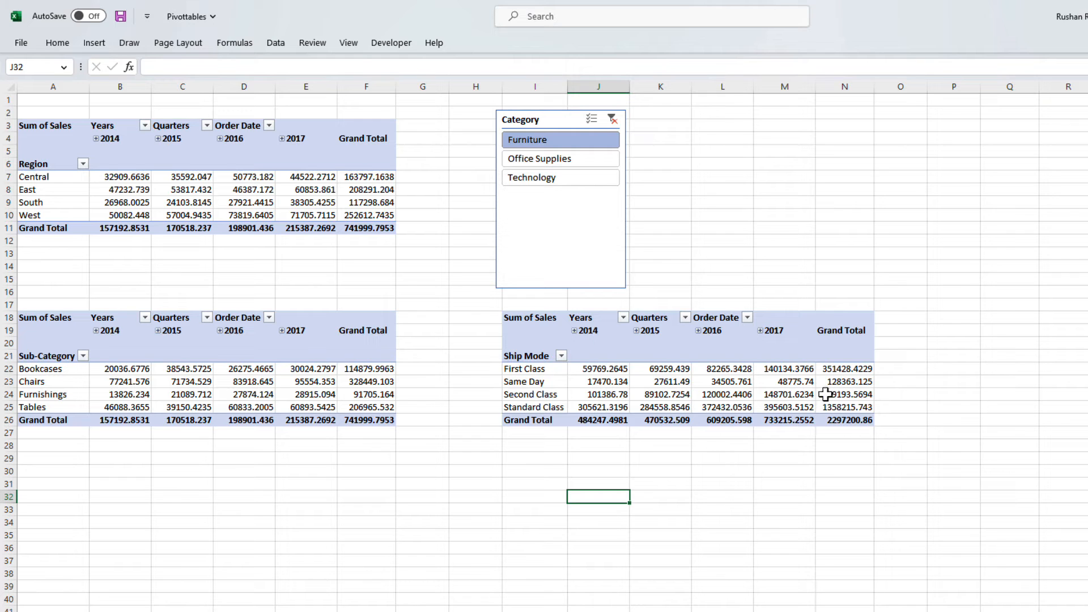
left_click(558, 160)
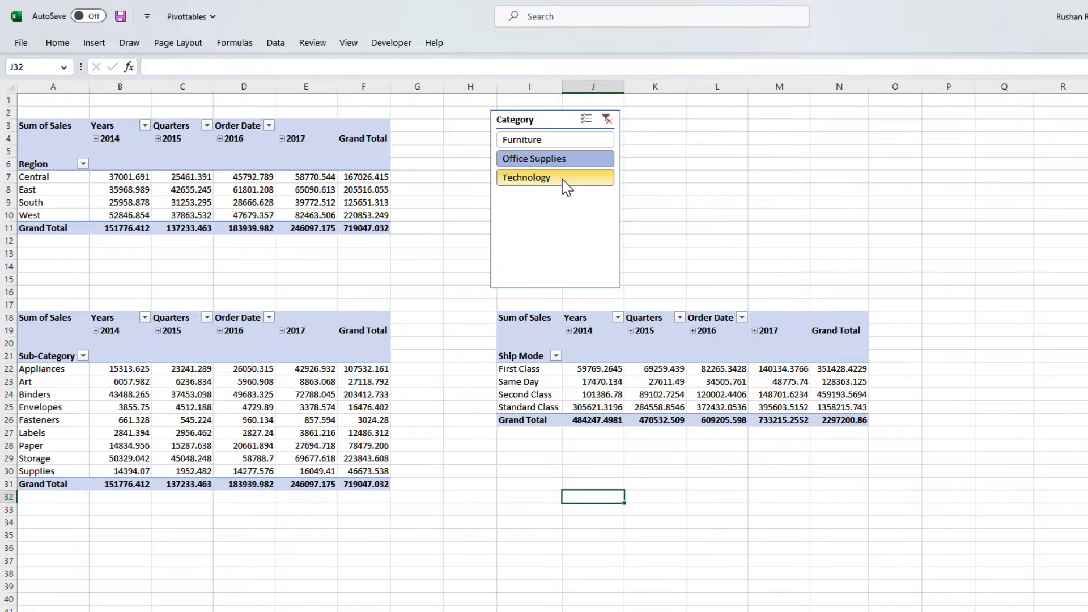
left_click(564, 179)
left_click(607, 119)
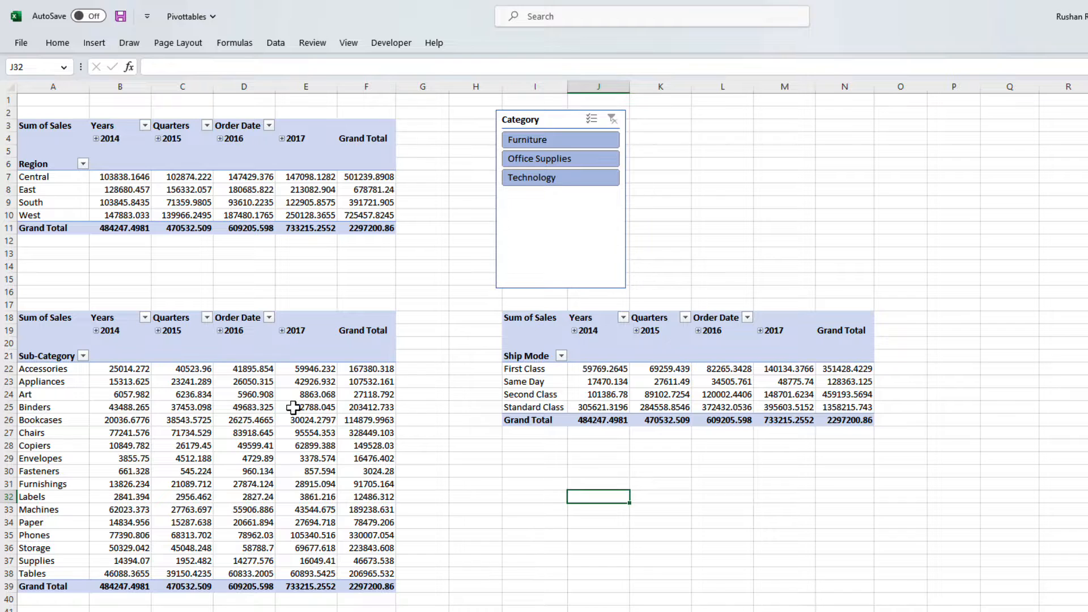
Step: Disconnect the Category slicer from the SalesbySubCategory PivotTable through that table's Filter Connections
left_click(245, 420)
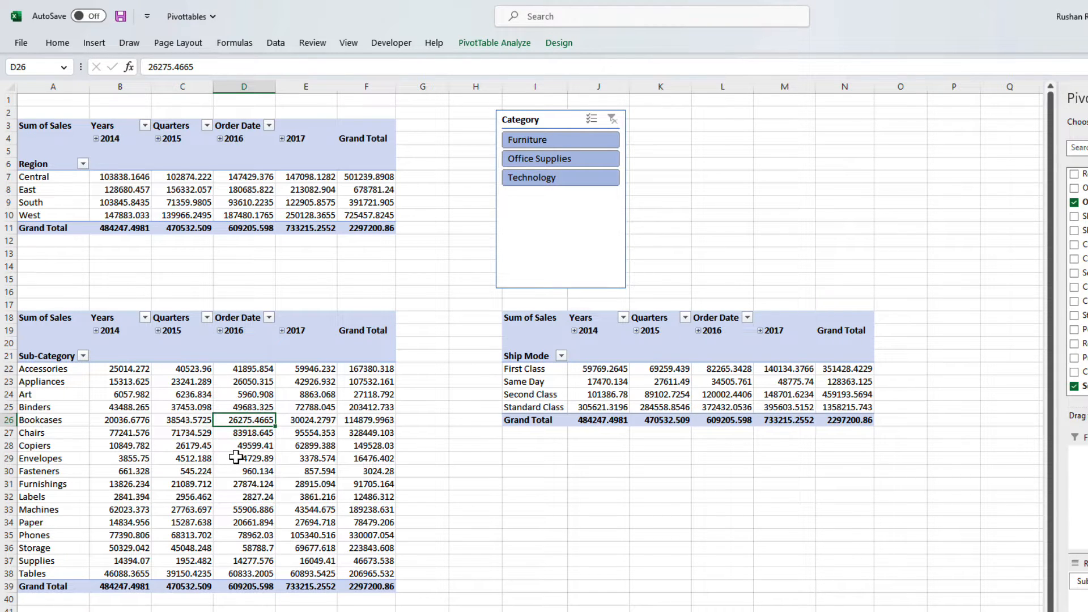
mouse_move(238, 443)
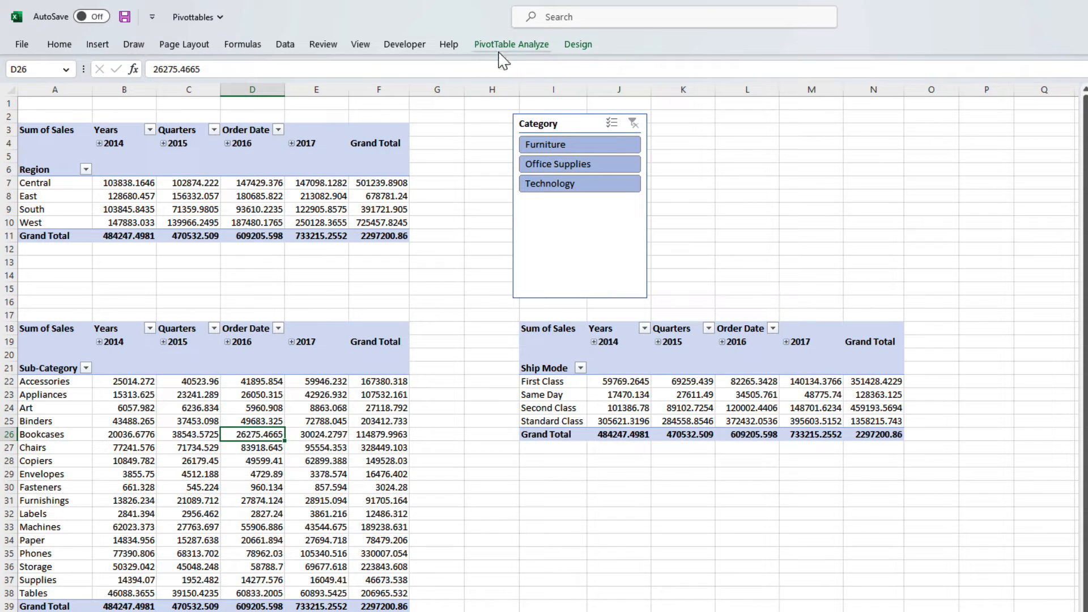
left_click(506, 46)
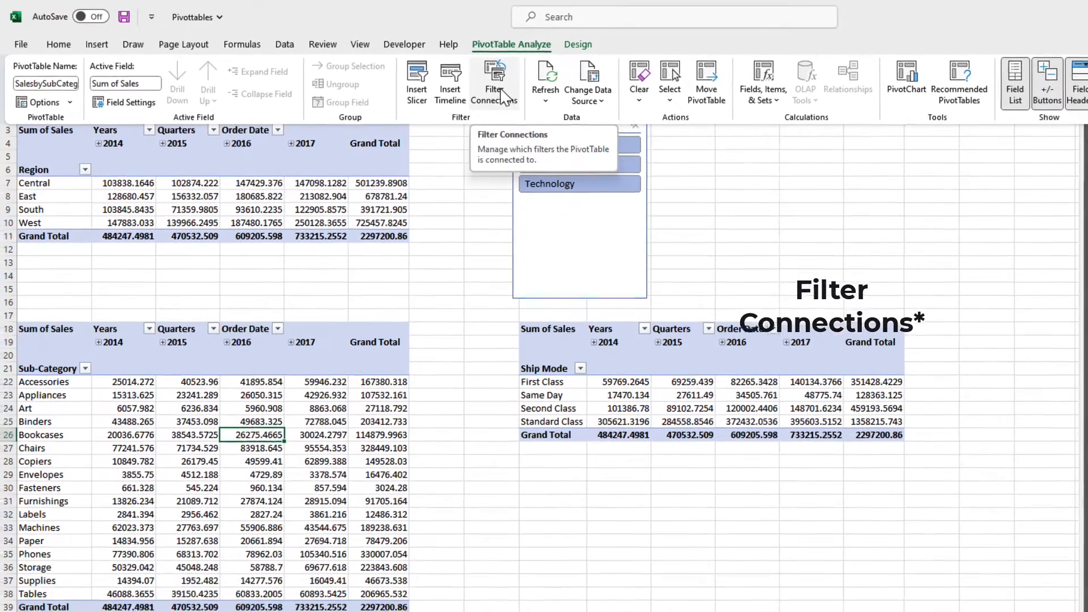
left_click(505, 98)
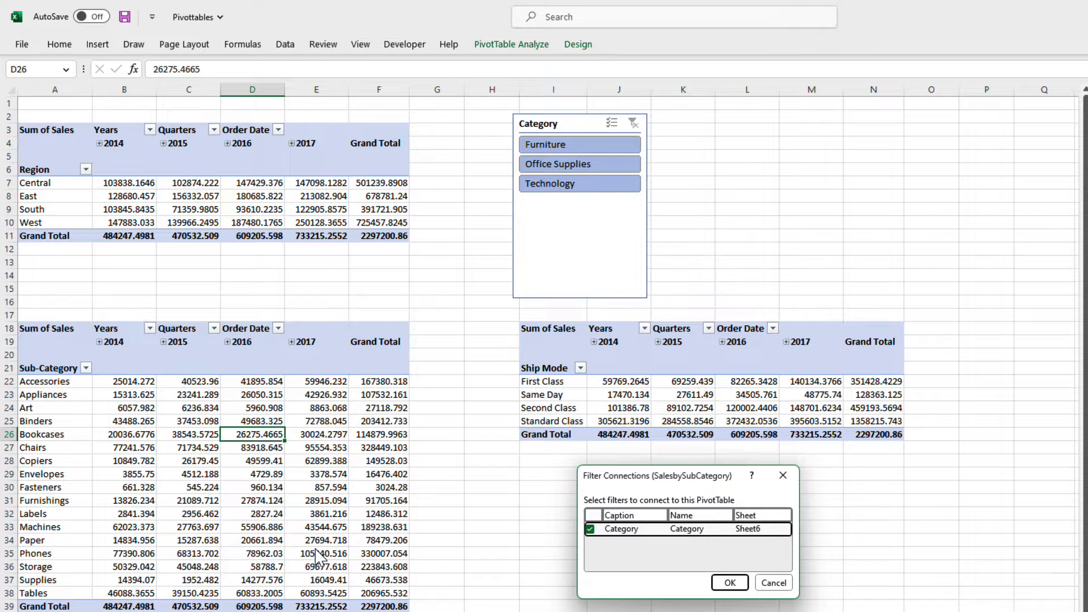
left_click(730, 583)
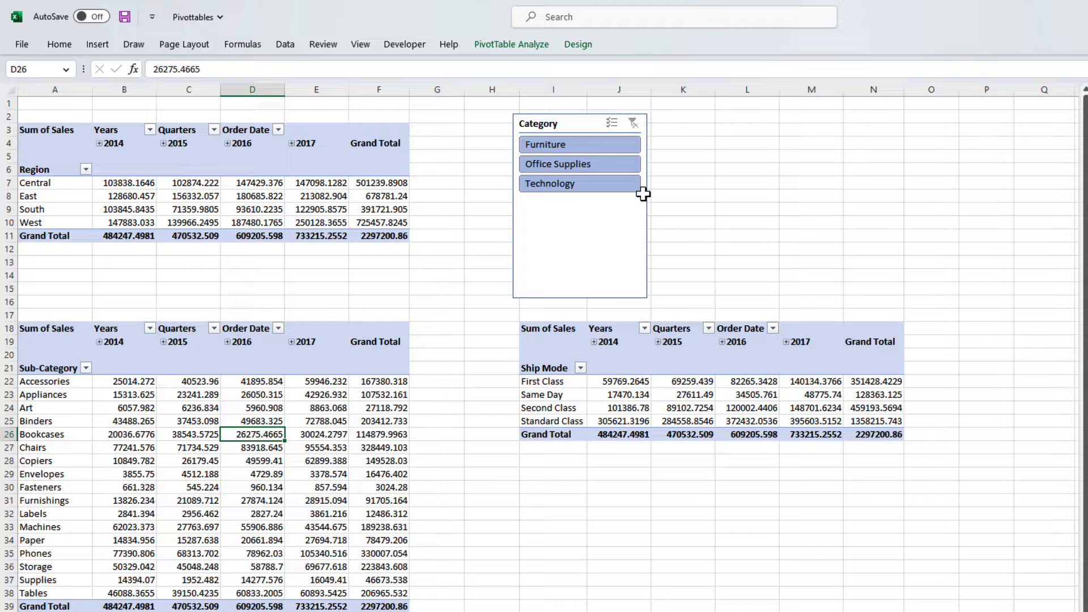
Step: Check the Category slicer with Furniture, Office Supplies and Technology, return to Furniture, and clear the filter
left_click(607, 146)
left_click(601, 166)
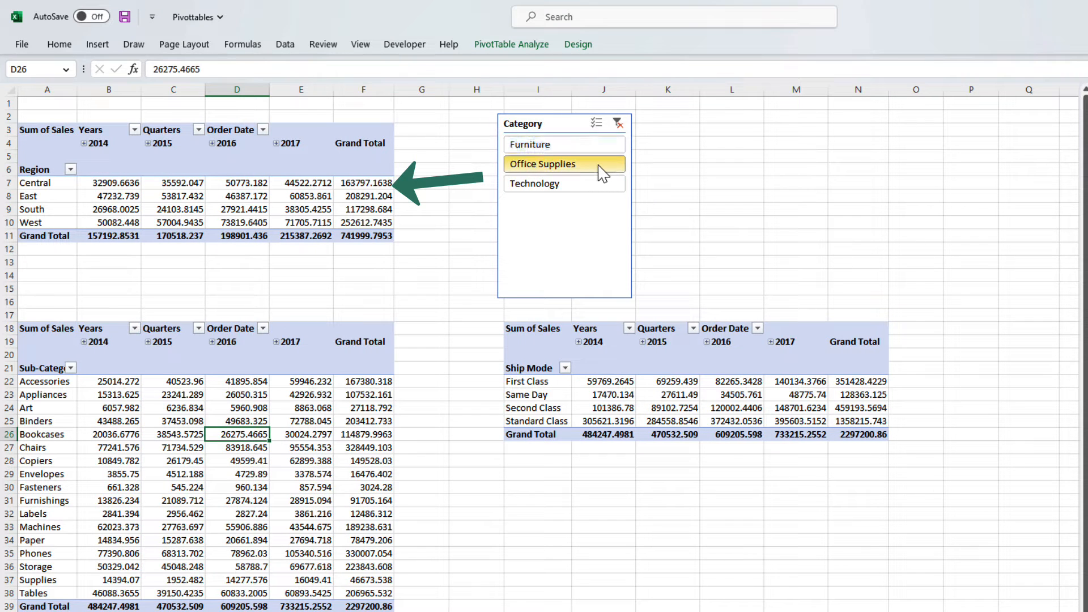
left_click(586, 184)
left_click(577, 146)
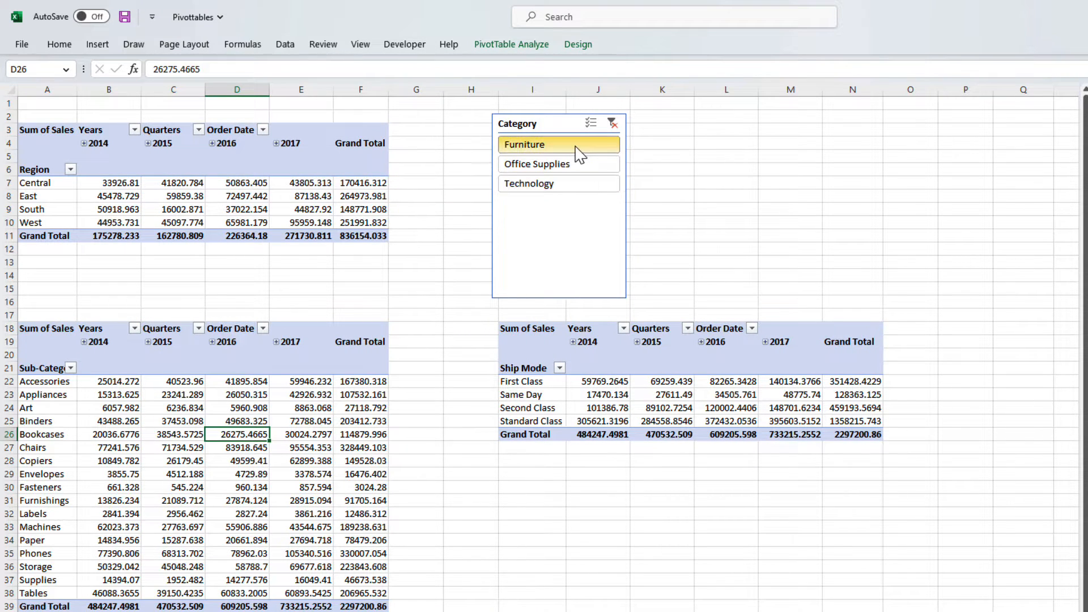
left_click(619, 125)
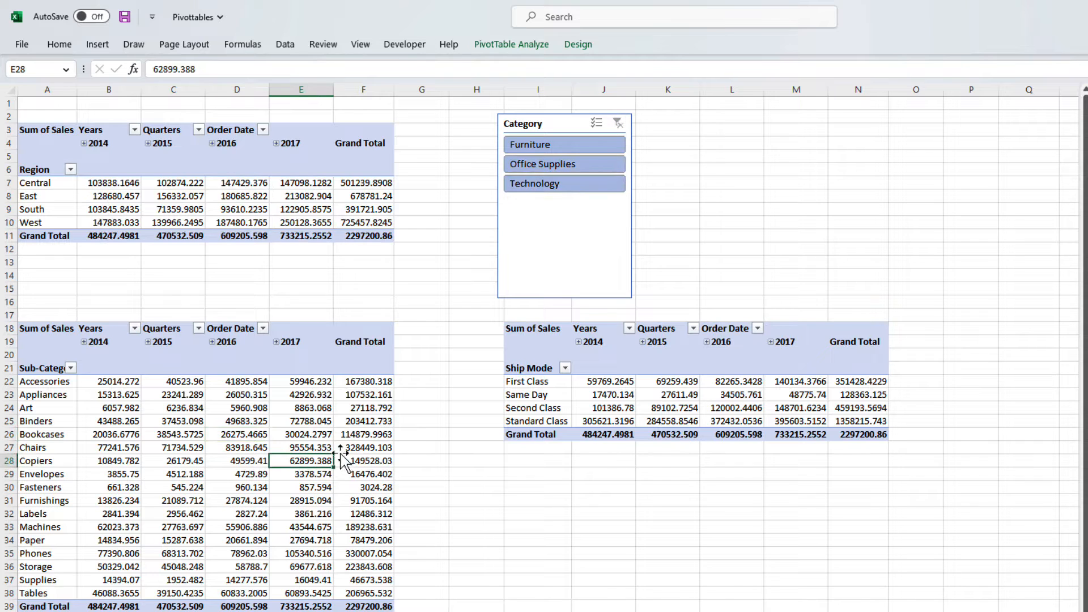
Step: Check the dashboard's sub-category and city tables by filtering their category slicer to Office Supplies and Furniture, and reselect all three categories
left_click(320, 461)
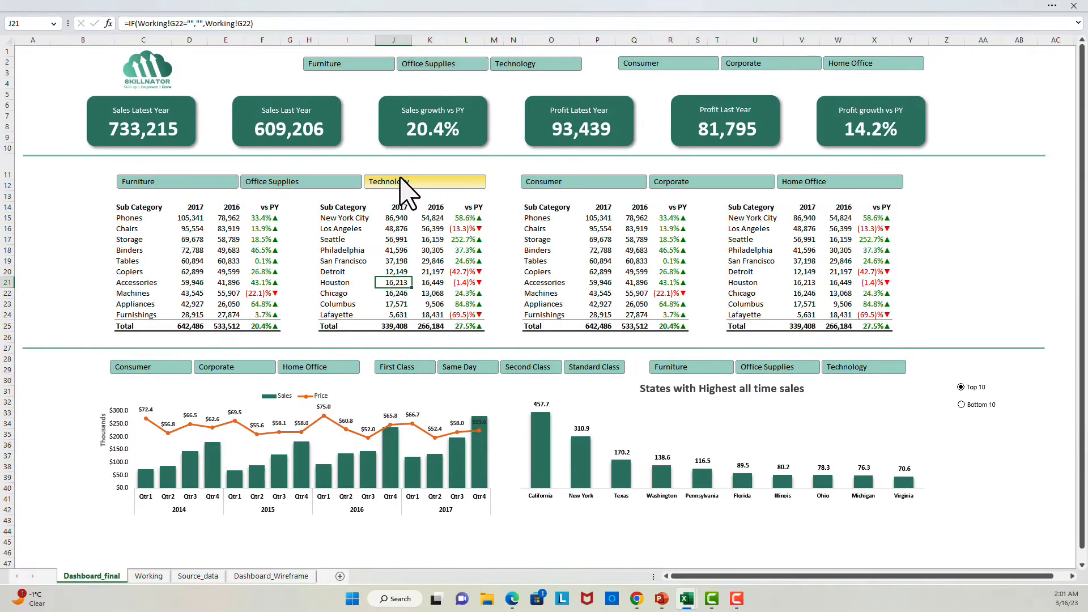
left_click(302, 181)
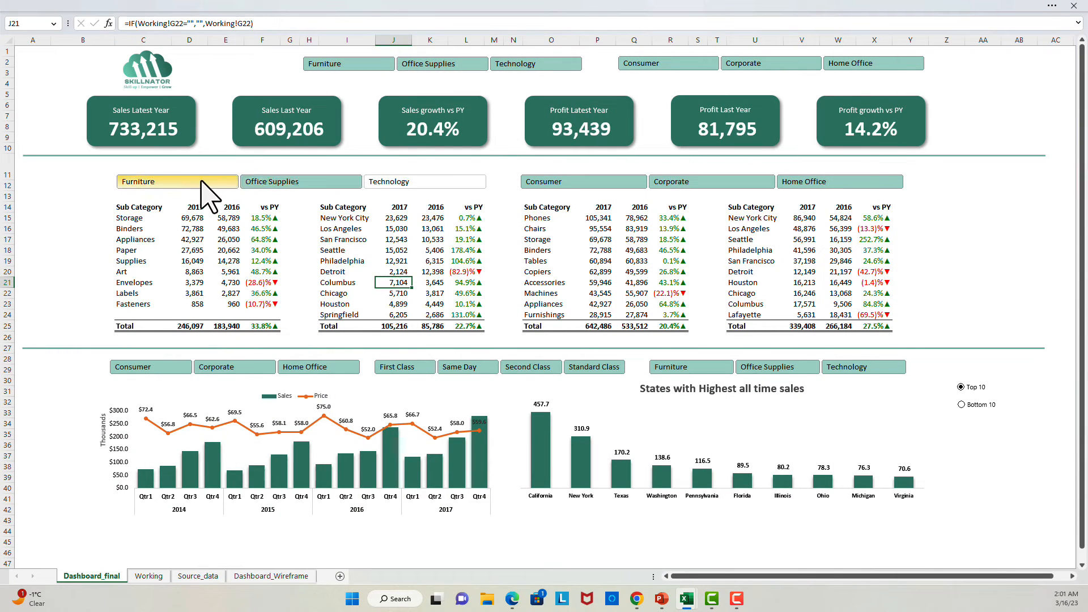
left_click(393, 185, "shift")
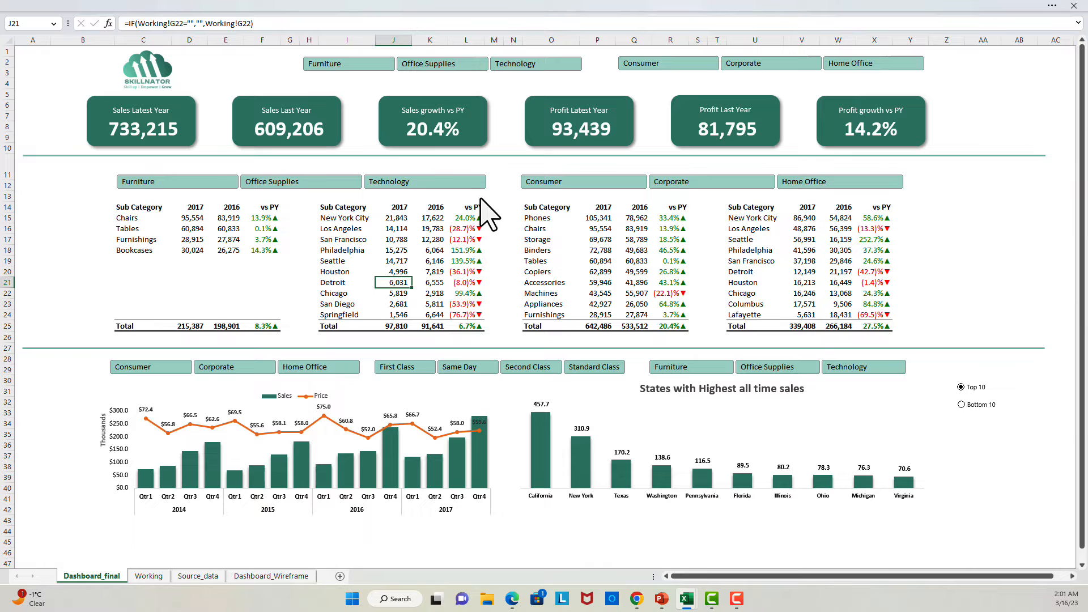
Step: Check the dashboard charts by filtering their category slicer, reselect all categories, and switch the states chart to Bottom 10 and back to Top 10
left_click(882, 370)
left_click(744, 366)
left_click(686, 366)
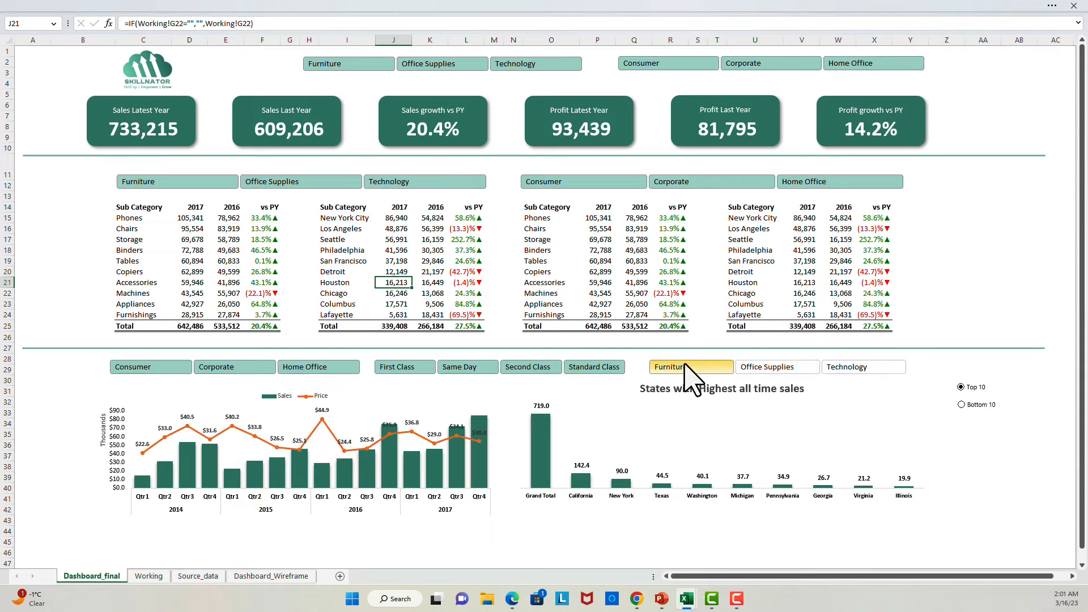
left_click(851, 367, "shift")
left_click(962, 404)
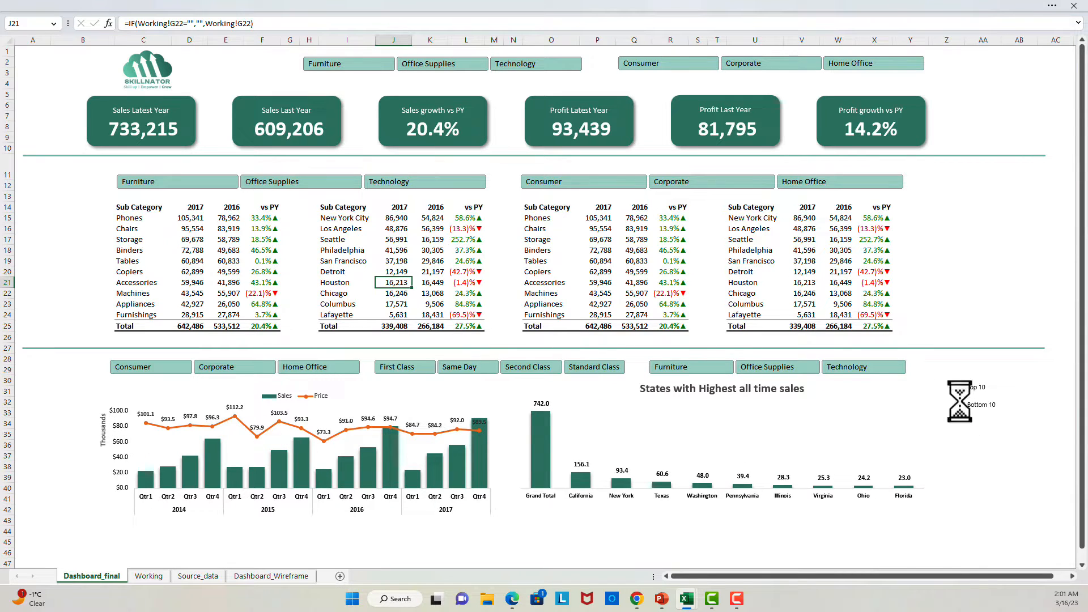
left_click(962, 387)
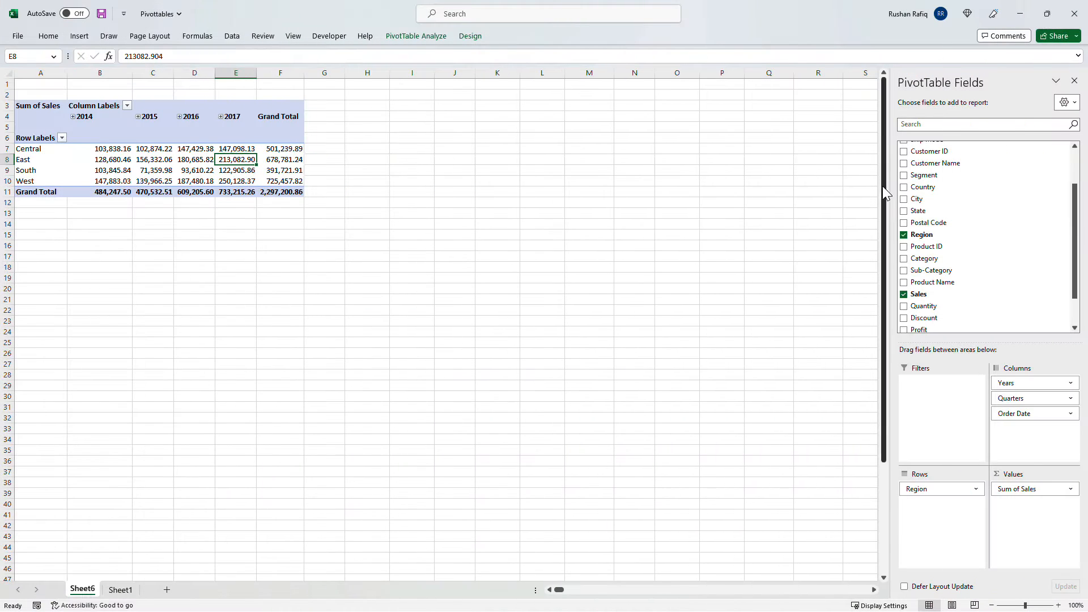
Step: Add an Order Date timeline to the region PivotTable and stretch it wide across the sheet below the table
scroll(916, 195, "up", 2)
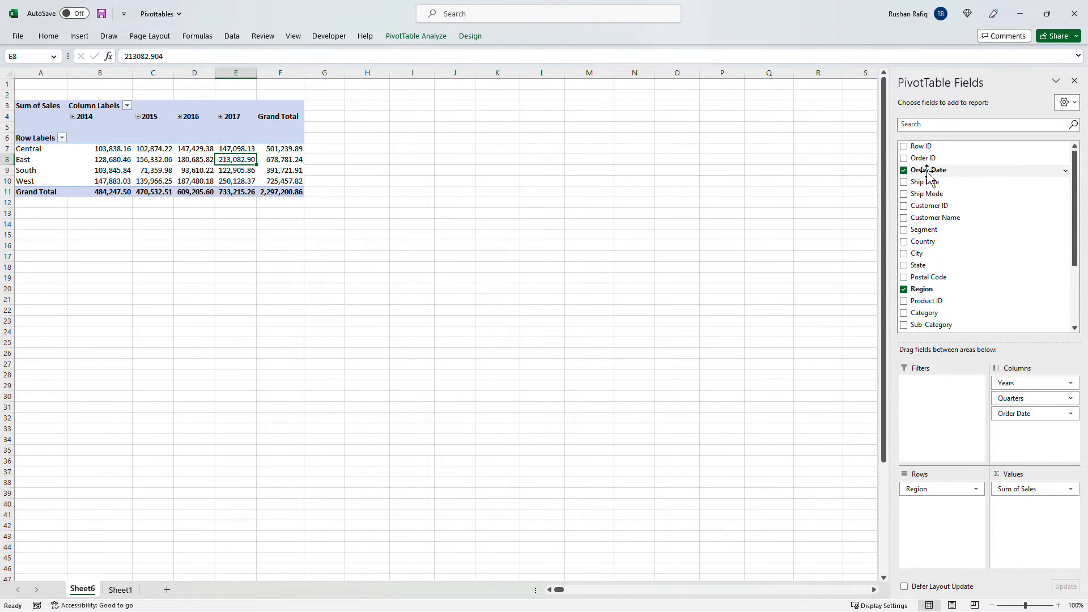
right_click(928, 172)
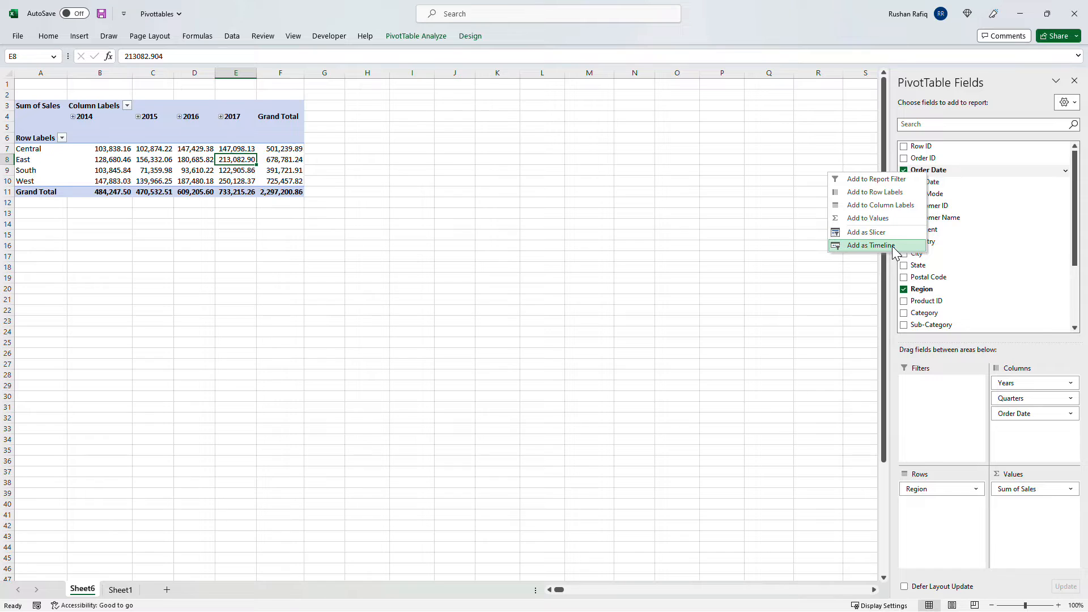
left_click(893, 249)
left_click(477, 297)
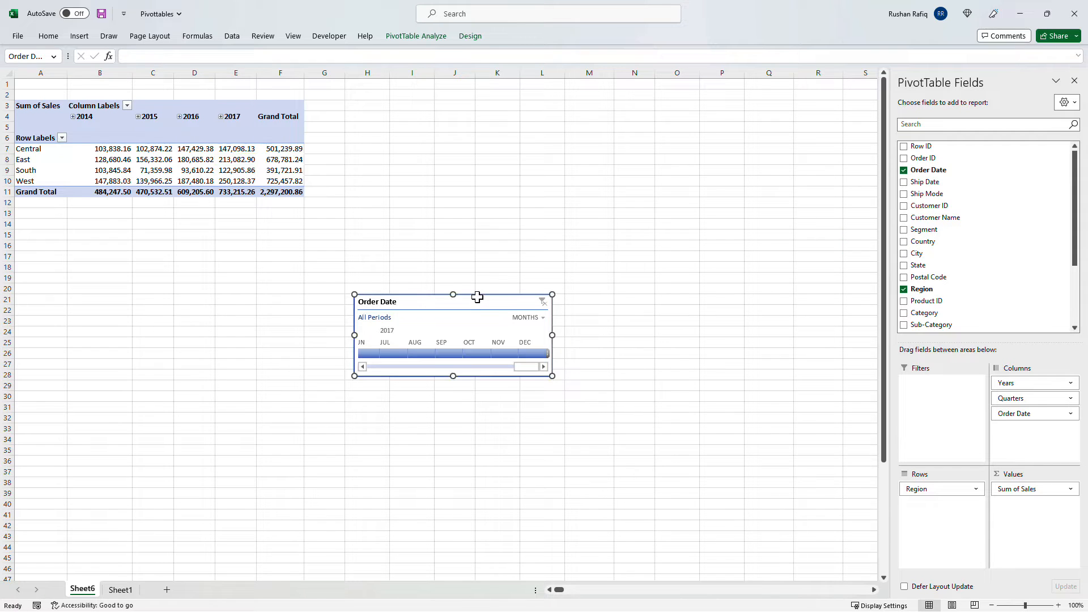
left_click_drag(477, 297, 450, 294)
left_click_drag(525, 332, 1009, 331)
left_click_drag(327, 333, 175, 339)
Step: Filter the Order Date timeline to January 2015 and extend the selected period to about mid-2016
scroll(496, 369, "up", 2)
left_click(326, 353)
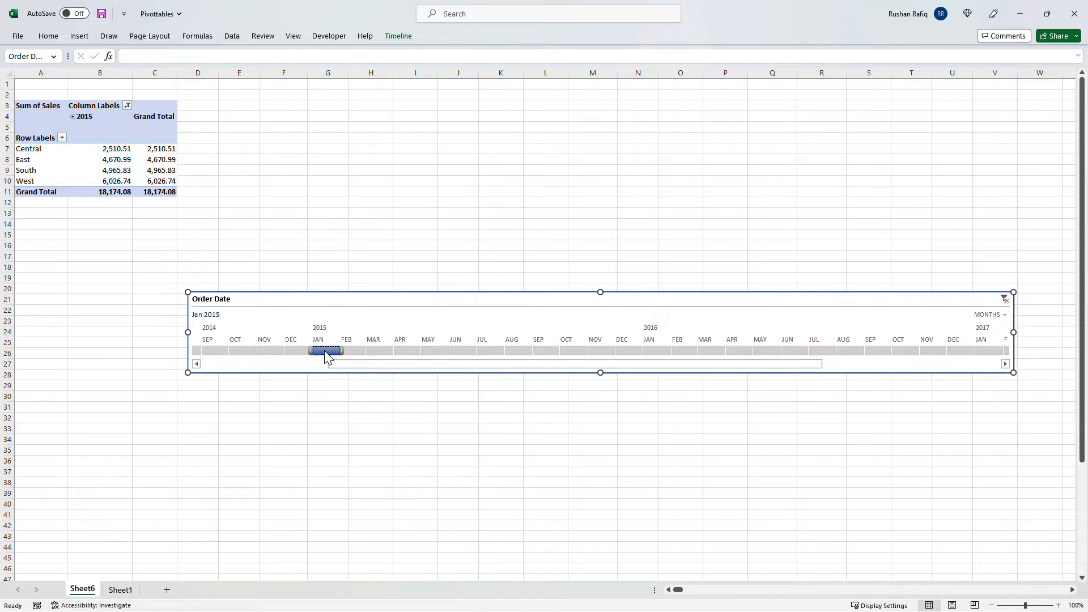
left_click_drag(342, 350, 805, 351)
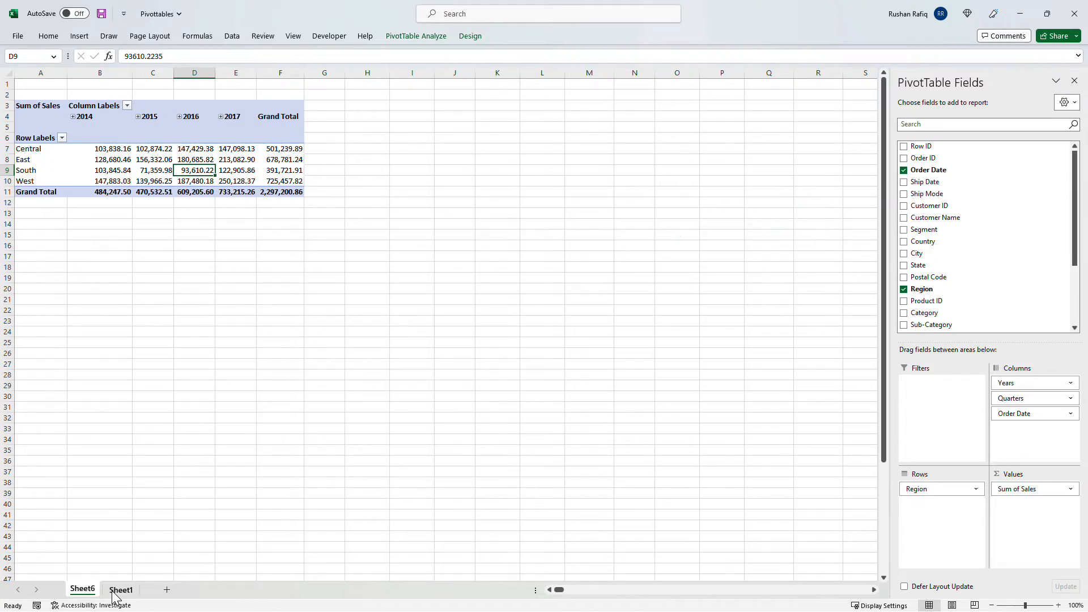
Step: Set the Sales value of the first South record on Sheet1, cell R2, to 10000000
left_click(116, 590)
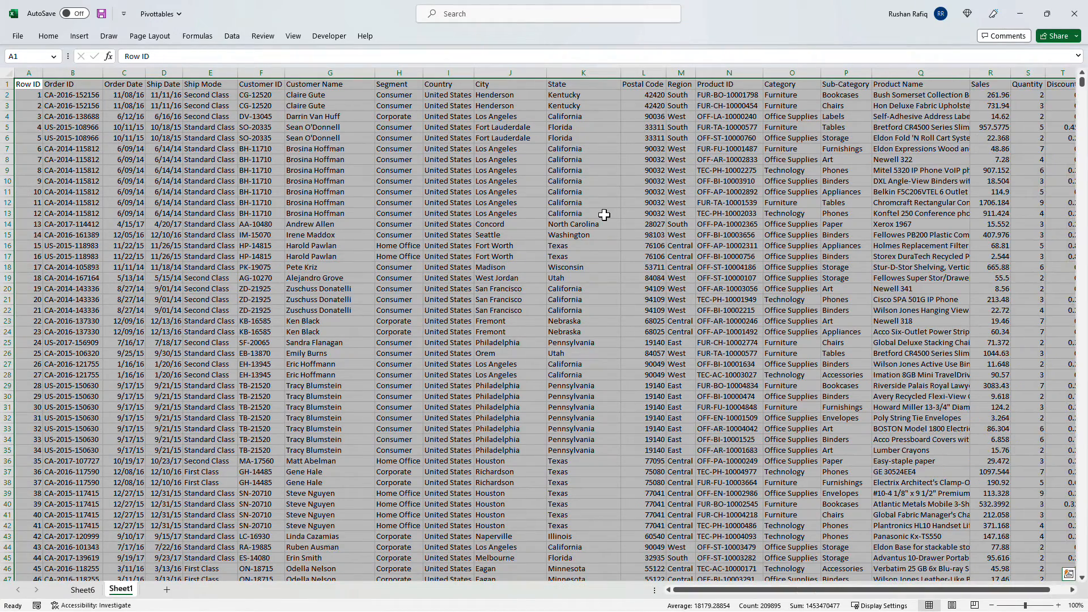
left_click(683, 95)
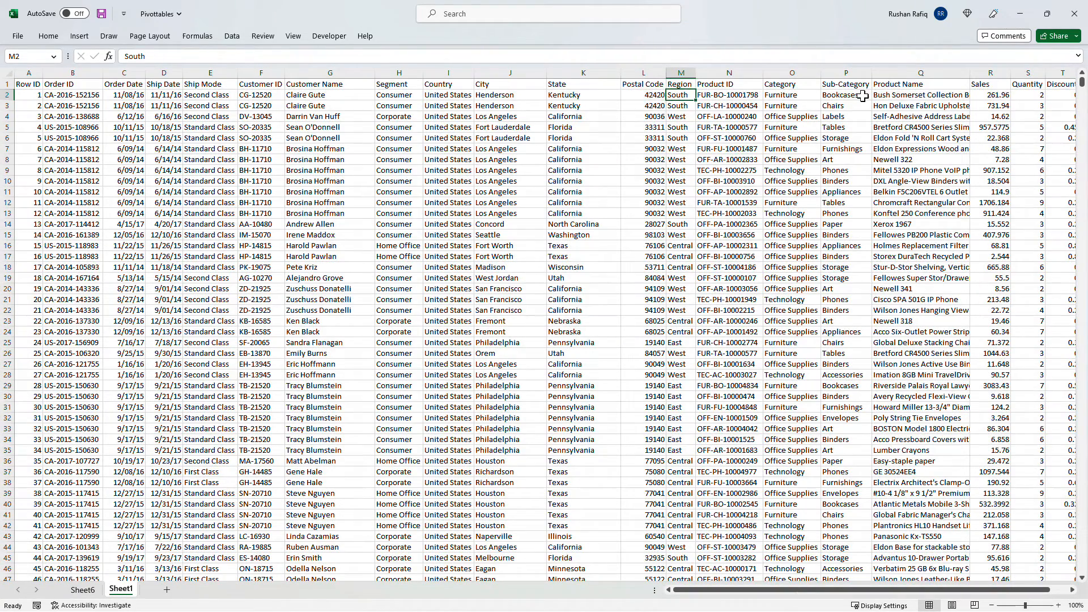
left_click(1000, 95)
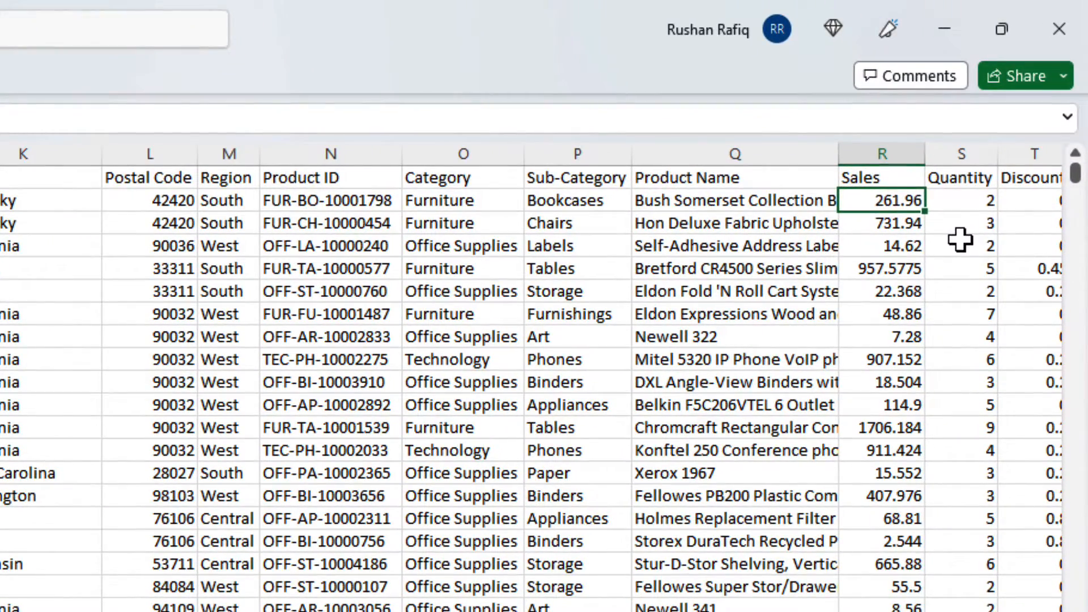
type("10000000")
key("Return")
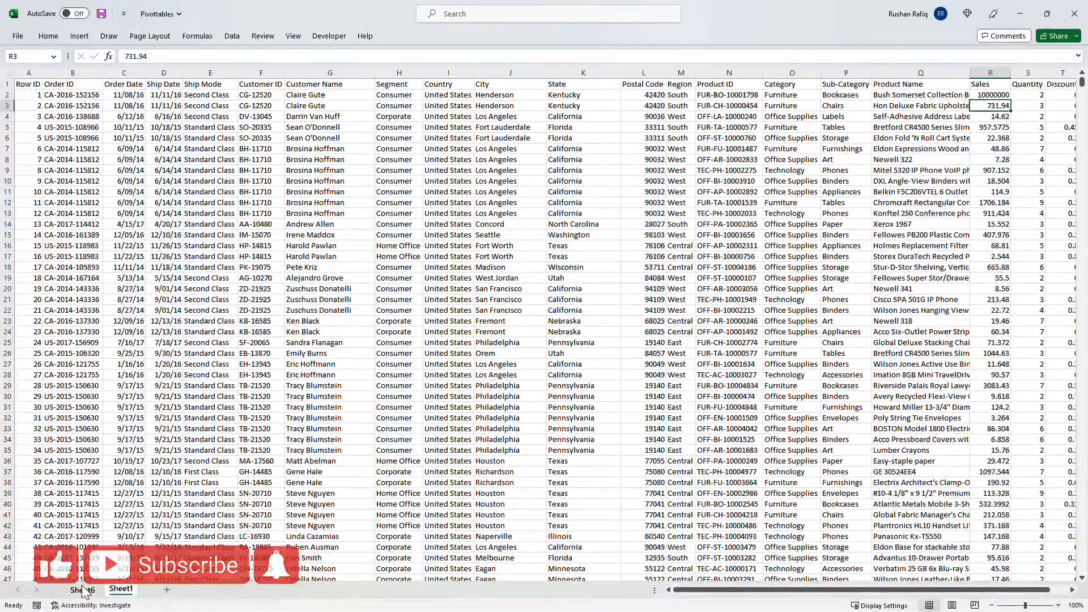
Step: Refresh the region PivotTable on Sheet6, check the South row, and undo the refresh and the source value change
left_click(83, 590)
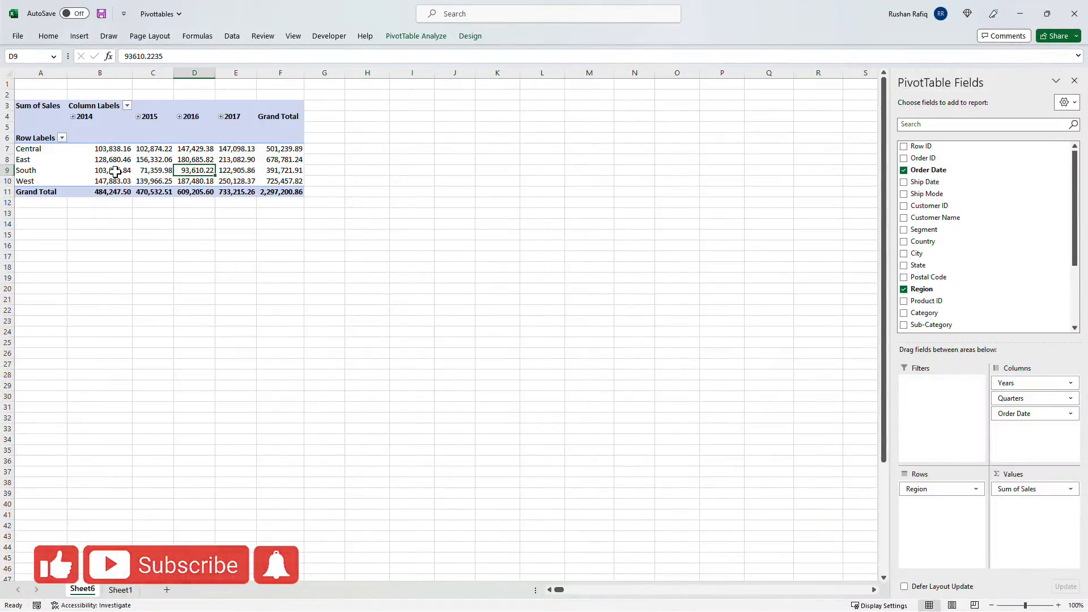
left_click_drag(115, 172, 271, 173)
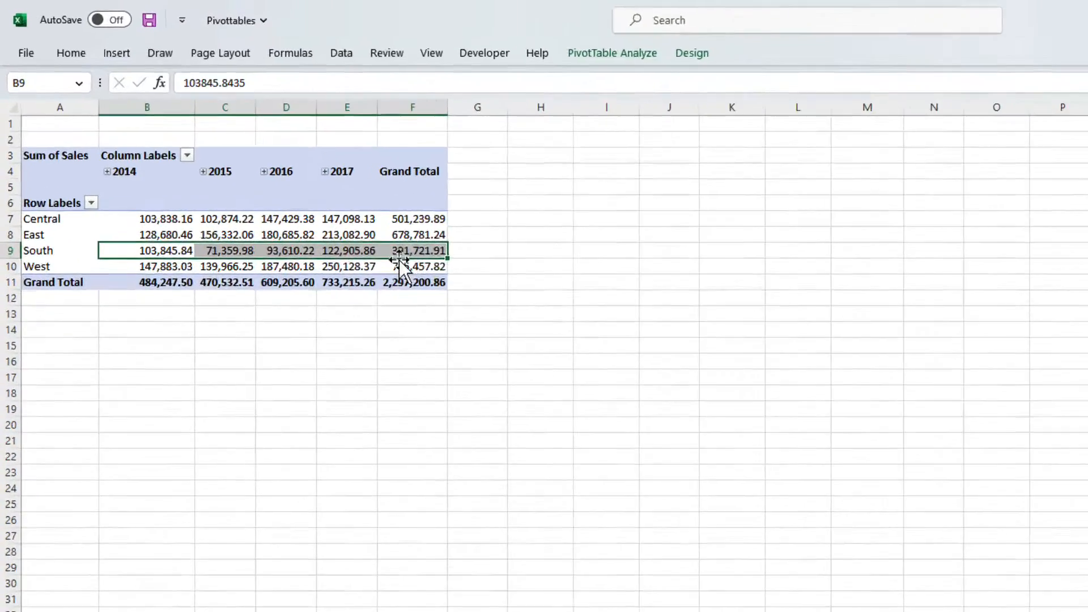
left_click(397, 250)
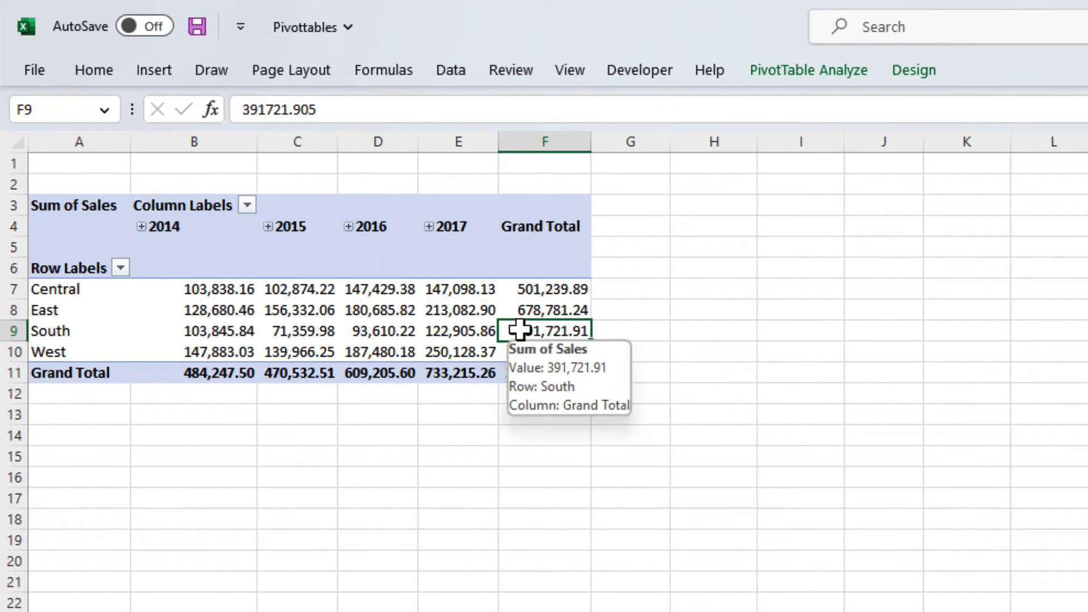
right_click(445, 333)
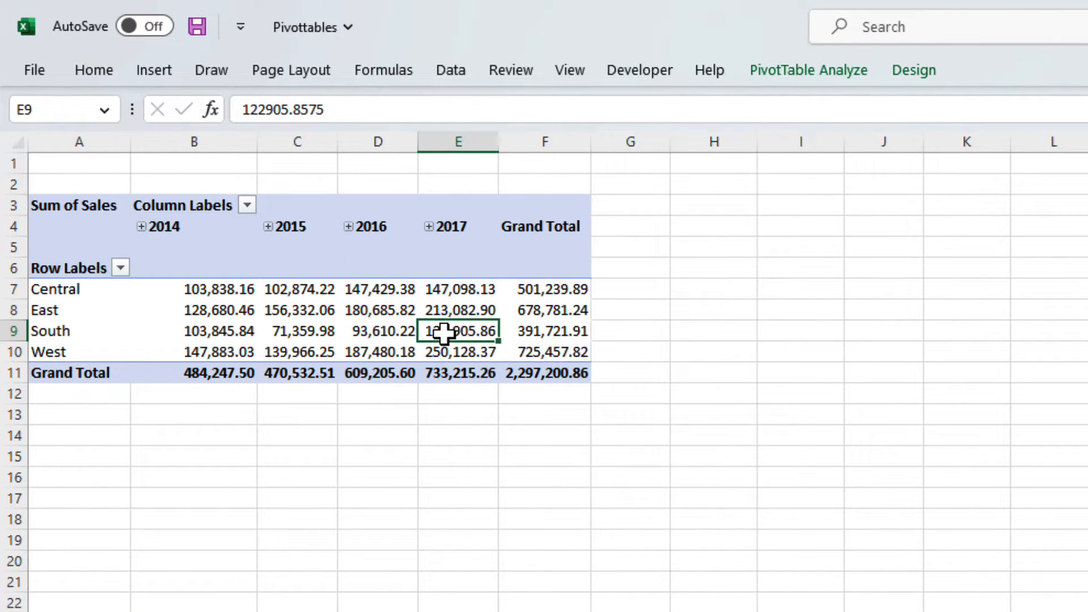
left_click(513, 486)
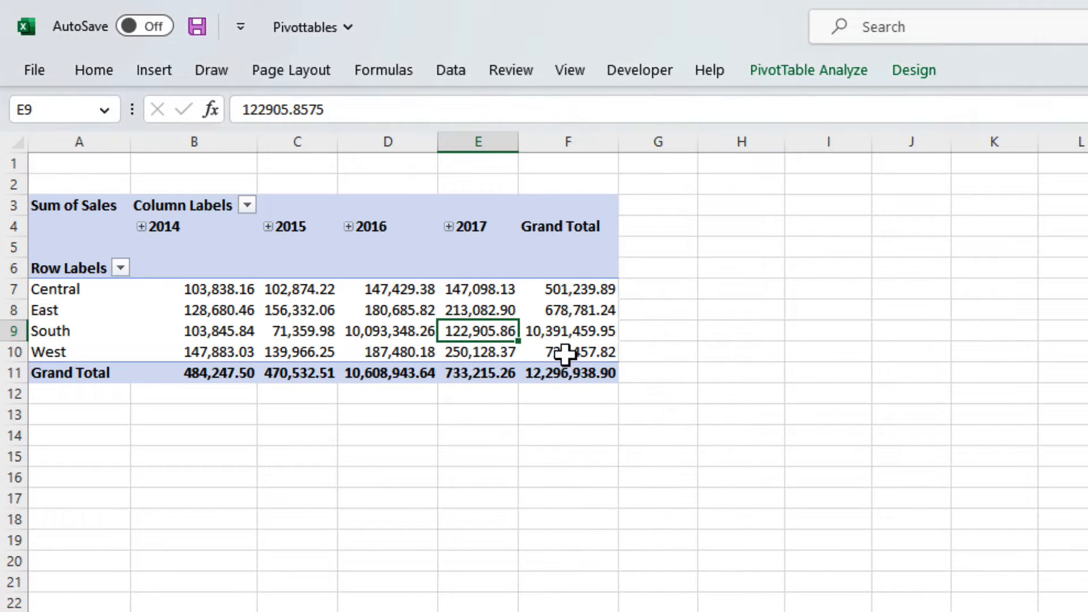
left_click(569, 330)
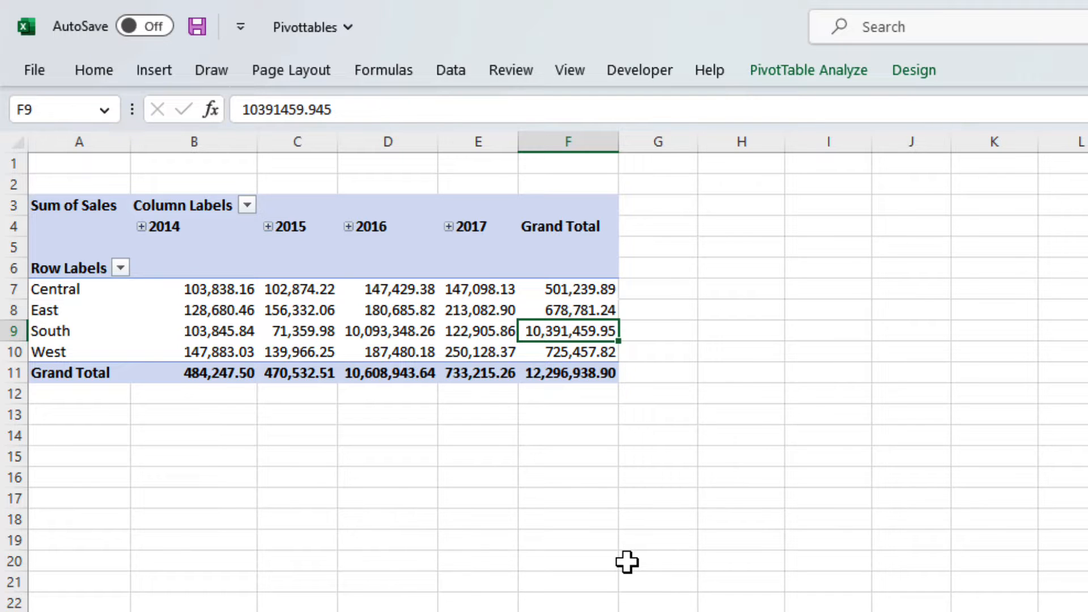
key("ctrl+z")
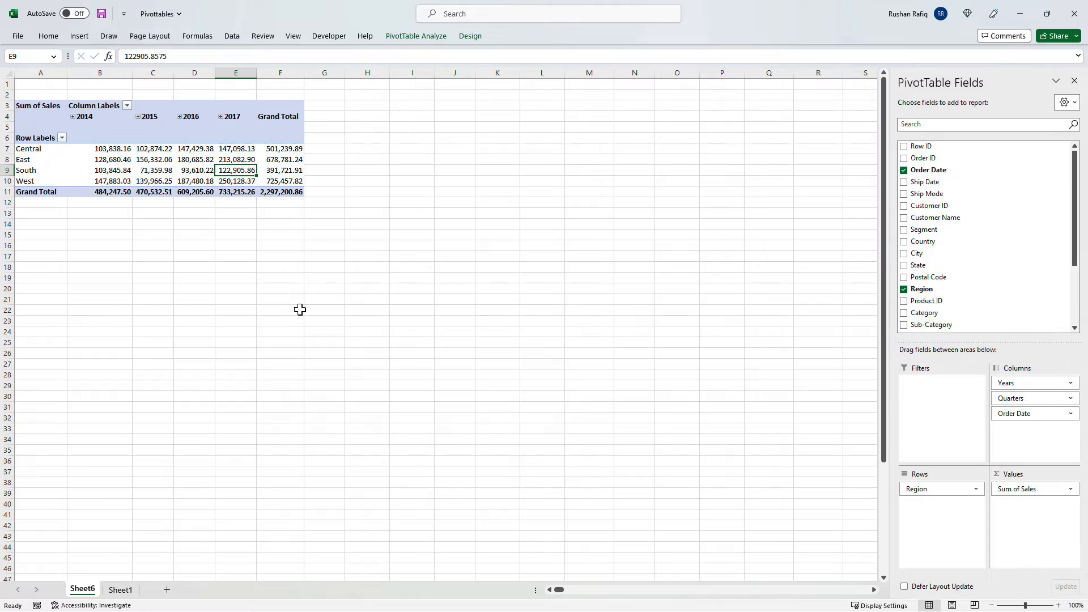
Step: Extend the Row ID column below Sheet1's last record with a previous-cell-plus-1 formula in A9996, filled down to A10006
left_click(121, 590)
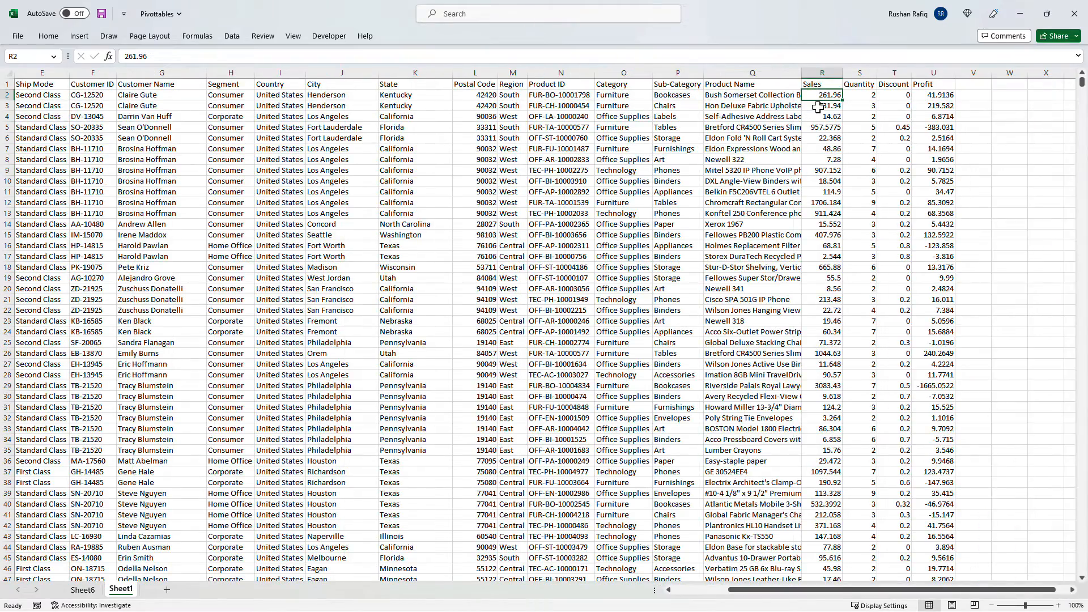
key("ctrl+Down")
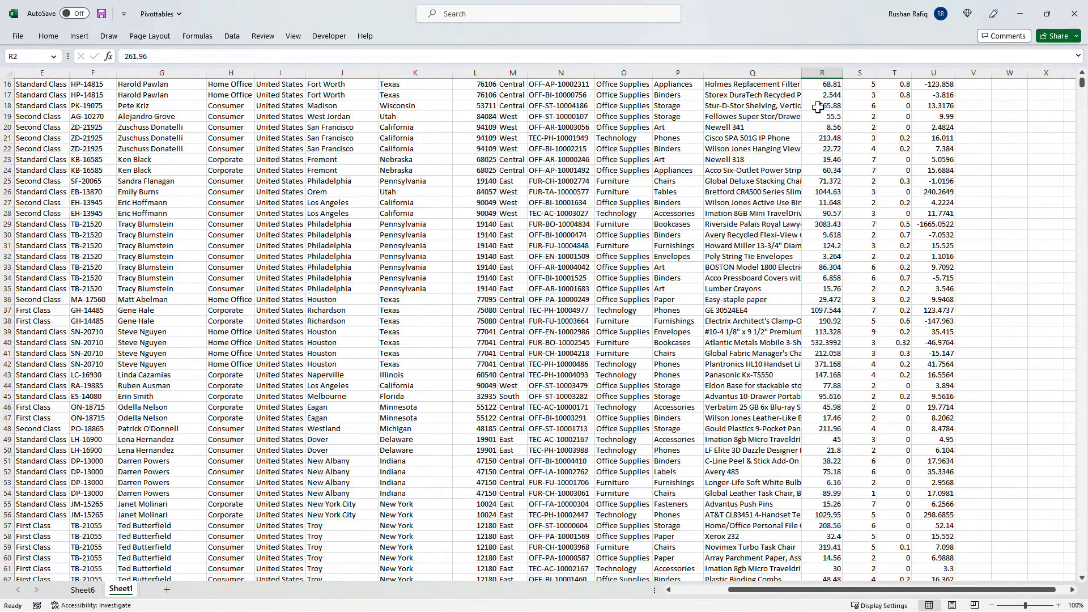
key("ctrl+Left")
key("Down")
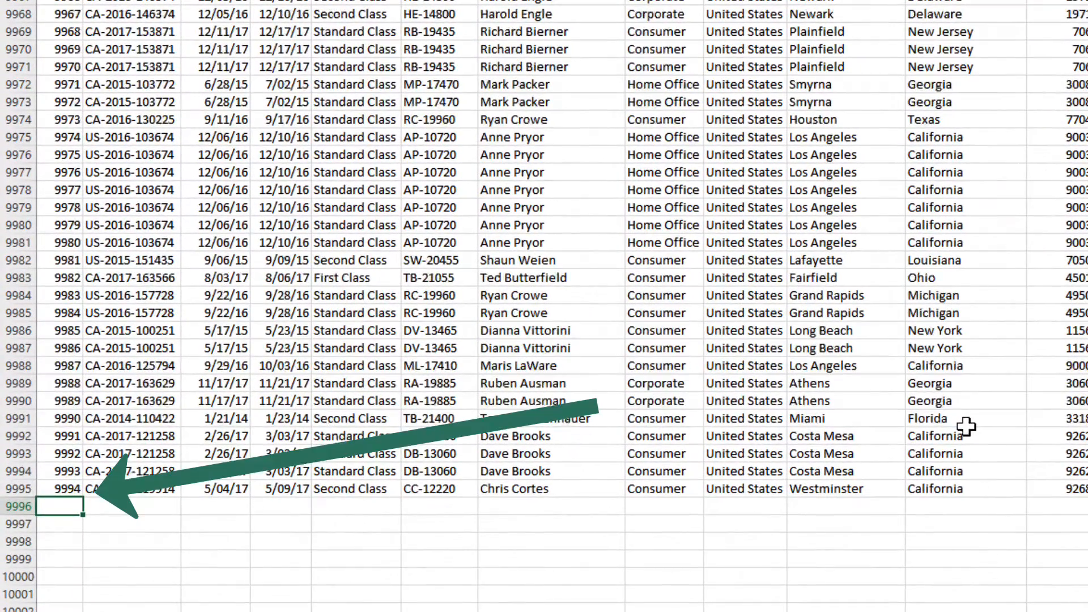
type("=-")
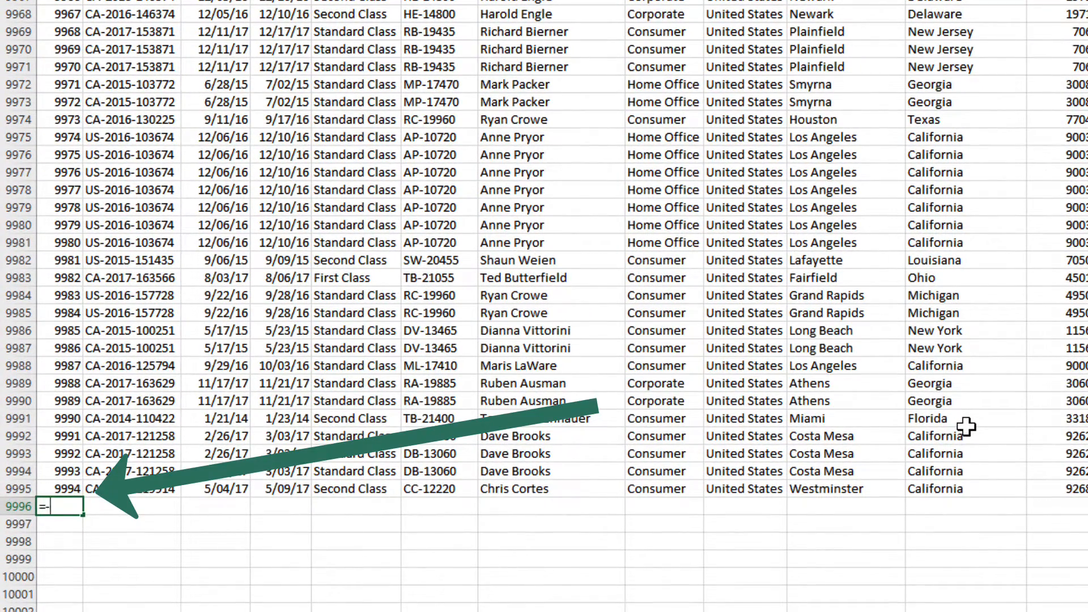
key("Escape")
type("=")
key("Up")
type("+1")
key("ctrl+Return")
key("shift+Down")
key("shift+Down")
key("shift+Down")
key("shift+Down")
key("shift+Down")
key("shift+Down")
key("shift+Down")
key("shift+Down")
key("shift+Down")
key("shift+Down")
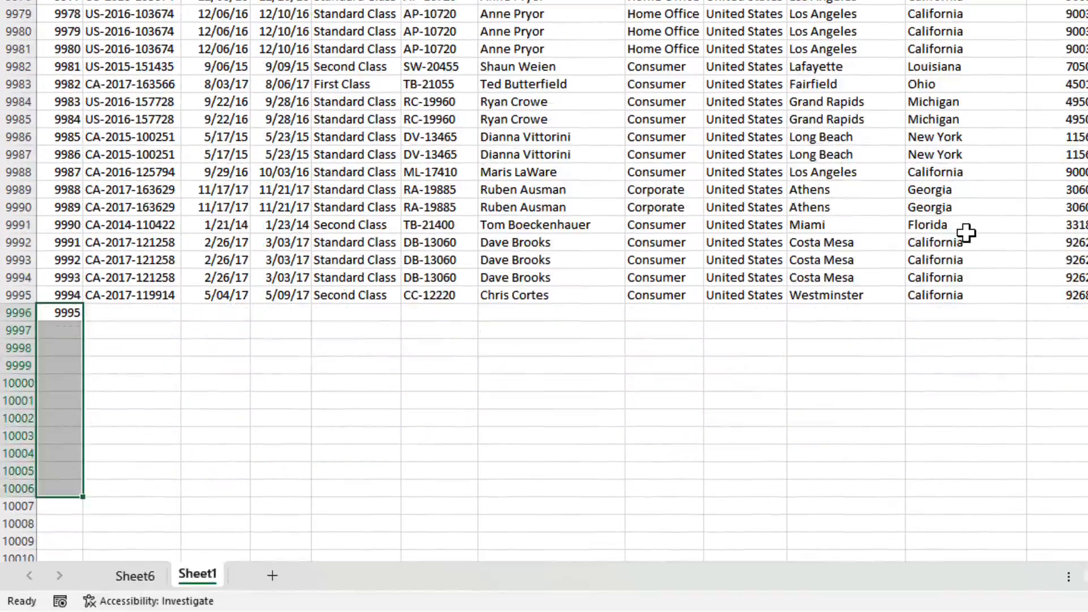
key("ctrl+d")
Step: Fill the last record's remaining fields from row 9995 down through row 10006 and return to the start of Sheet1
key("Right")
key("Right")
key("Right")
key("Right")
key("Right")
key("Right")
key("Right")
key("Right")
key("Right")
key("Right")
key("Right")
key("Right")
key("Left")
key("Left")
key("Left")
key("Left")
key("Left")
key("Left")
key("Left")
key("Left")
key("Left")
key("Left")
key("Left")
key("Up")
key("ctrl+shift+Right")
key("shift+Down")
key("shift+Down")
key("shift+Down")
key("shift+Down")
key("shift+Down")
key("shift+Down")
key("shift+Down")
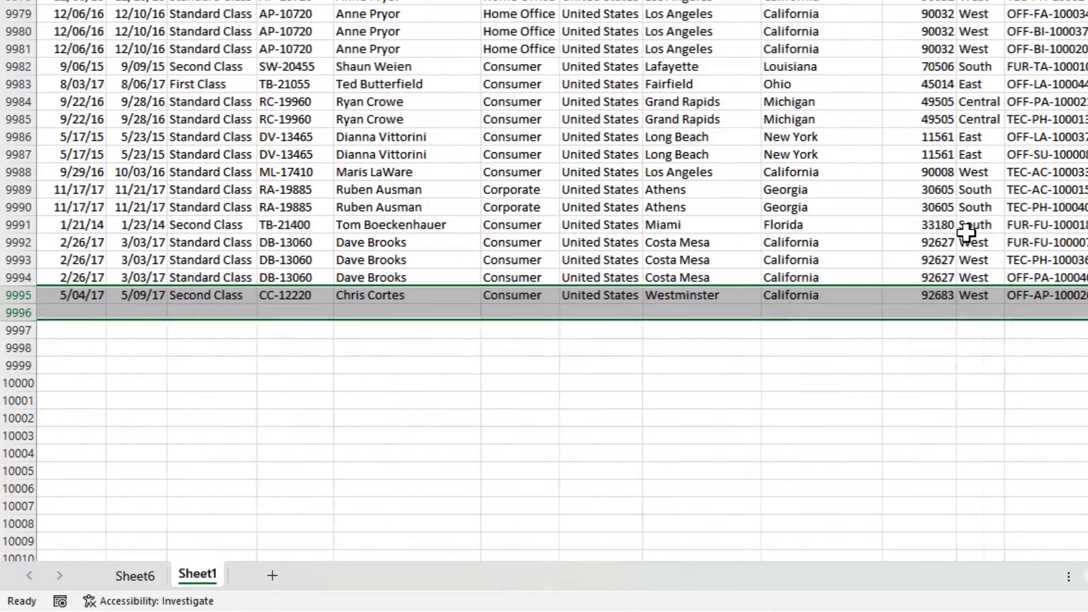
key("Left")
key("ctrl+Down")
key("Right")
key("ctrl+shift+Up")
key("shift+Right")
key("shift+Right")
key("shift+Right")
key("shift+Right")
key("shift+Right")
key("shift+Right")
key("shift+Right")
key("shift+Right")
key("shift+Right")
key("shift+Right")
key("shift+Right")
key("shift+Right")
key("shift+Right")
key("shift+Right")
key("shift+Right")
key("shift+Right")
key("shift+Right")
key("shift+Right")
key("shift+Right")
key("shift+Right")
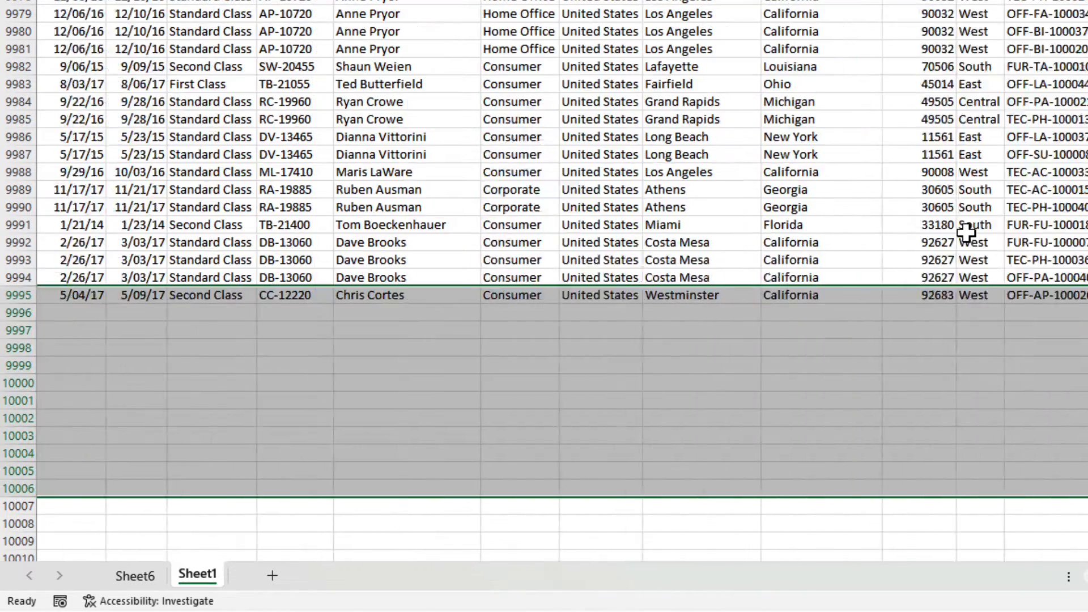
key("ctrl+d")
key("Left")
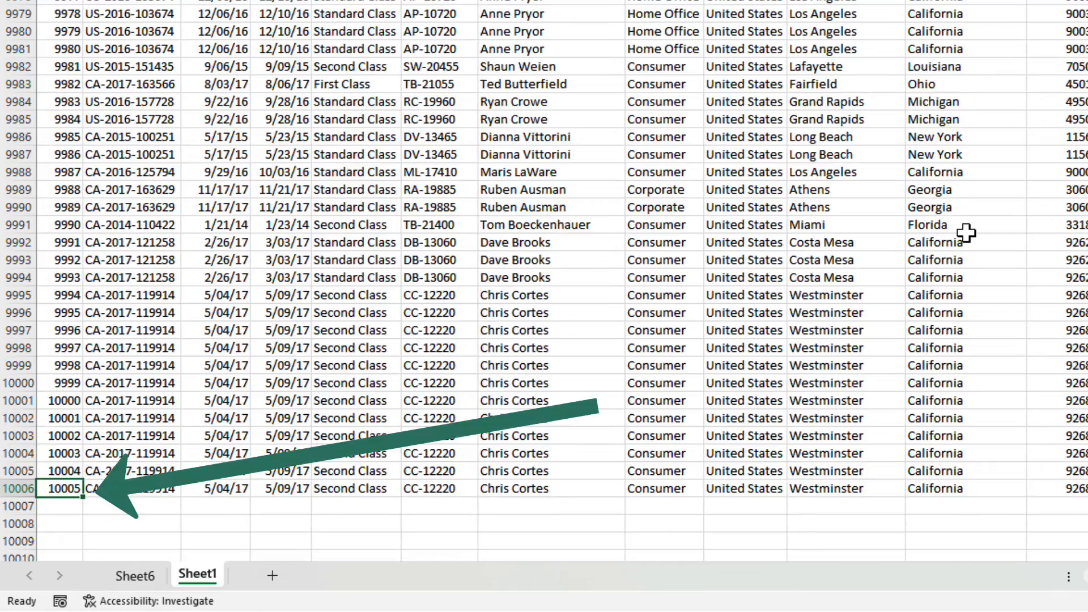
key("ctrl+Home")
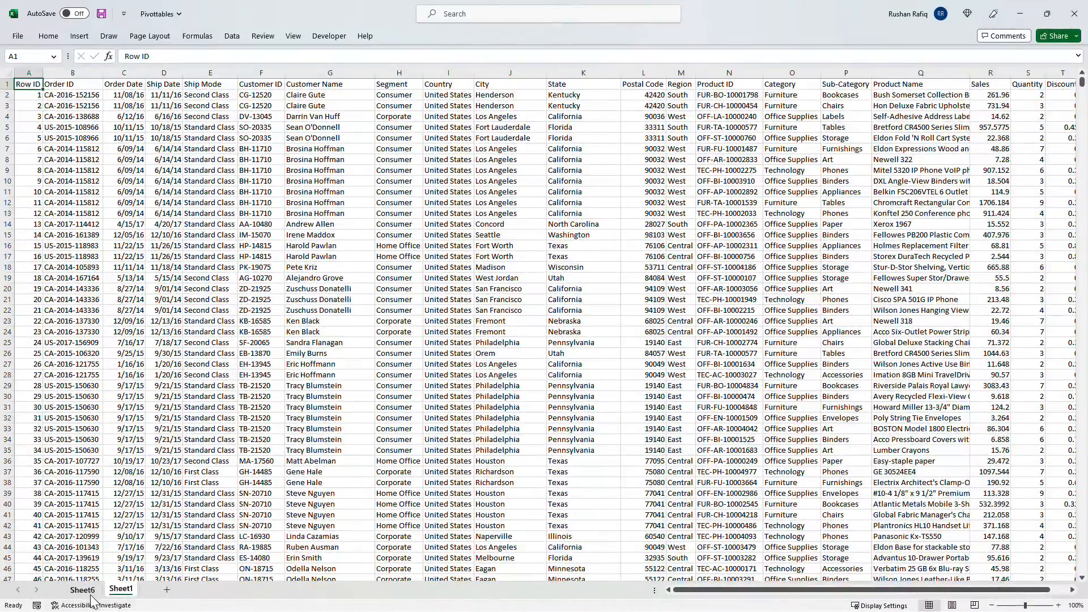
Step: Change the data source of the region PivotTable on Sheet6 to Sheet1!$A$1:$U$10006, covering the added rows
left_click(82, 590)
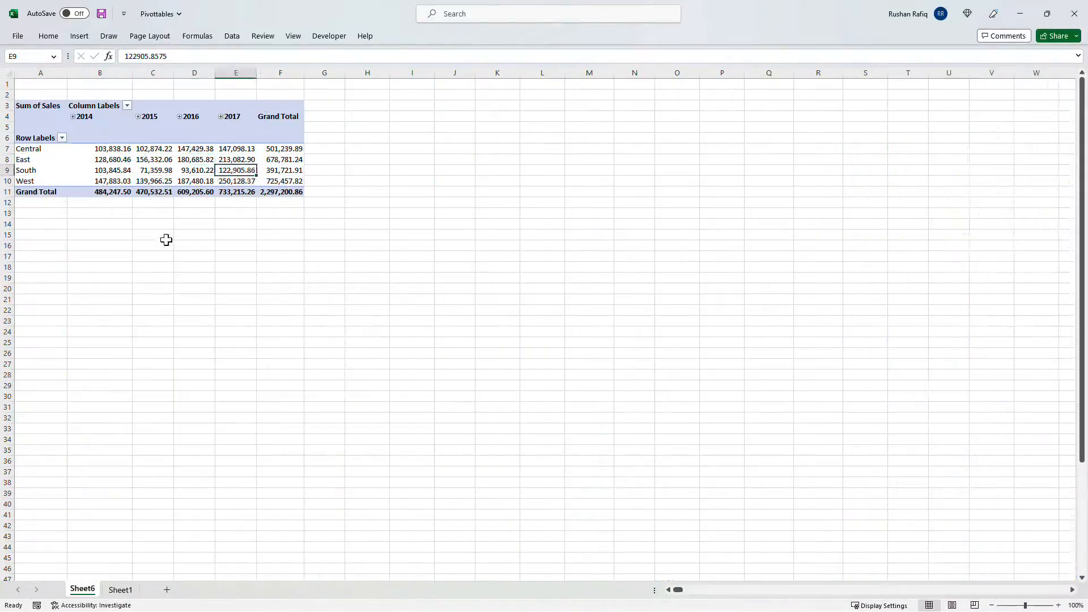
left_click(437, 35)
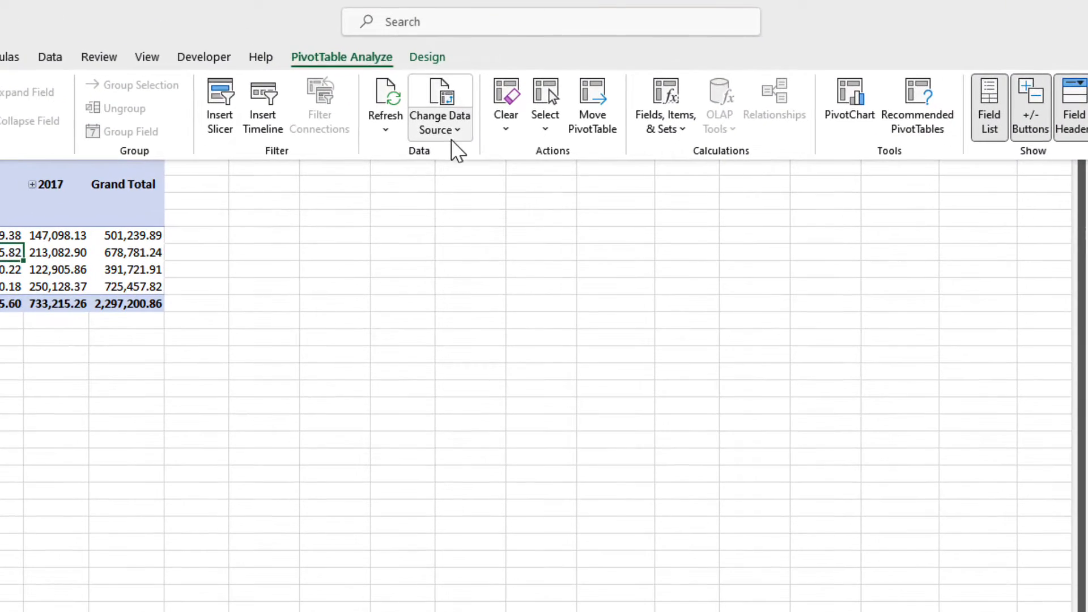
left_click(488, 83)
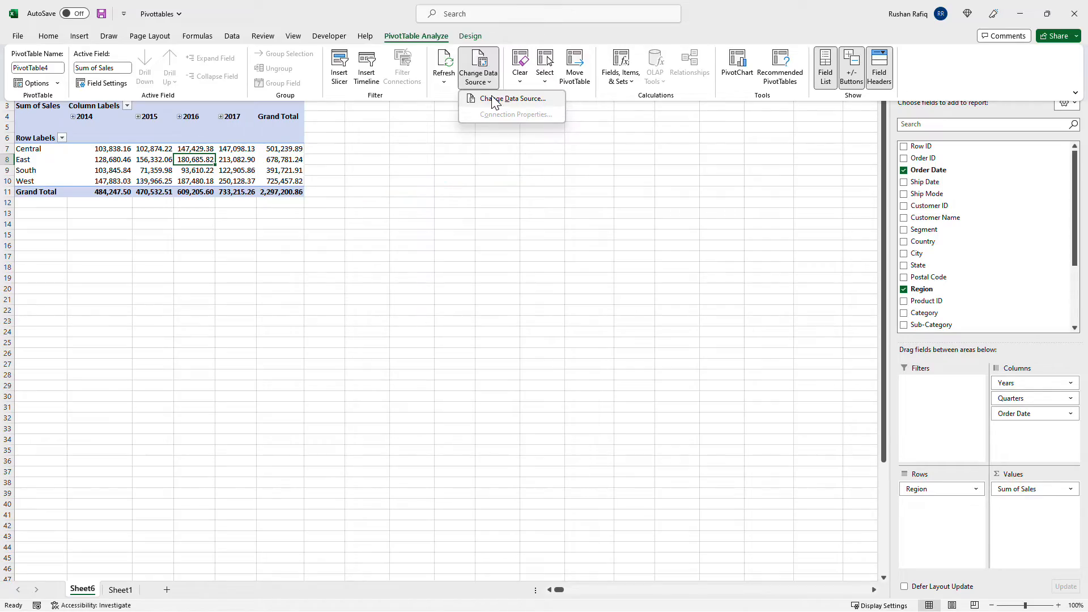
left_click(493, 101)
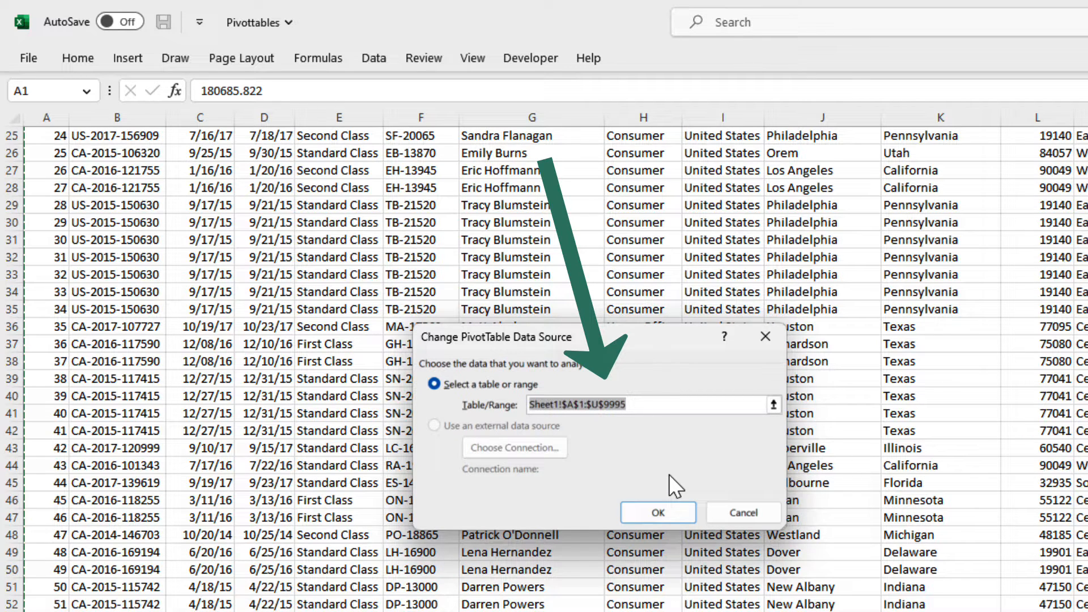
left_click(774, 404)
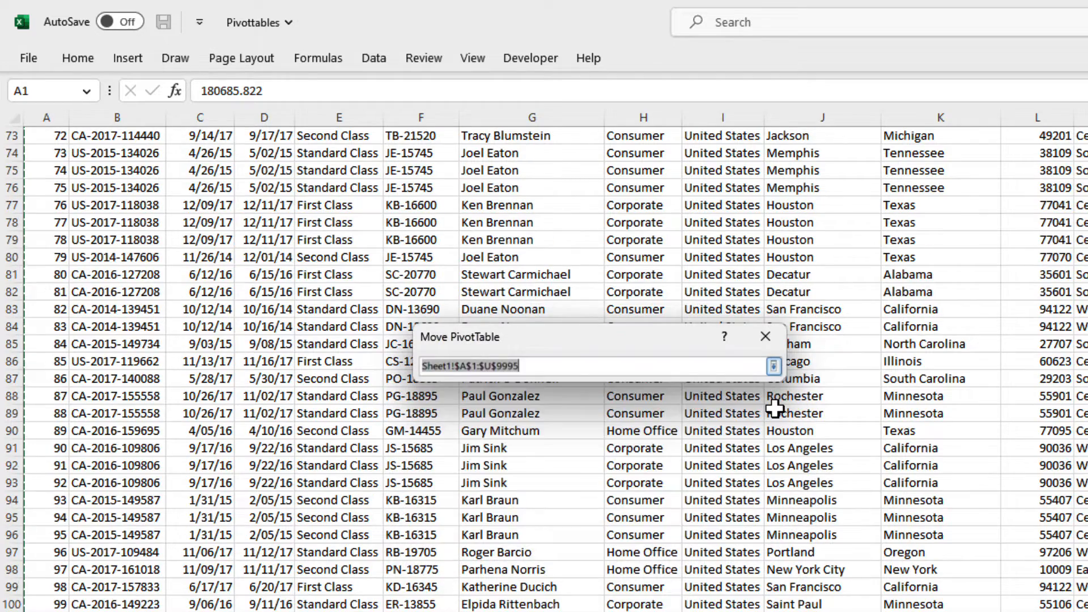
key("ctrl+Home")
key("ctrl+shift+End")
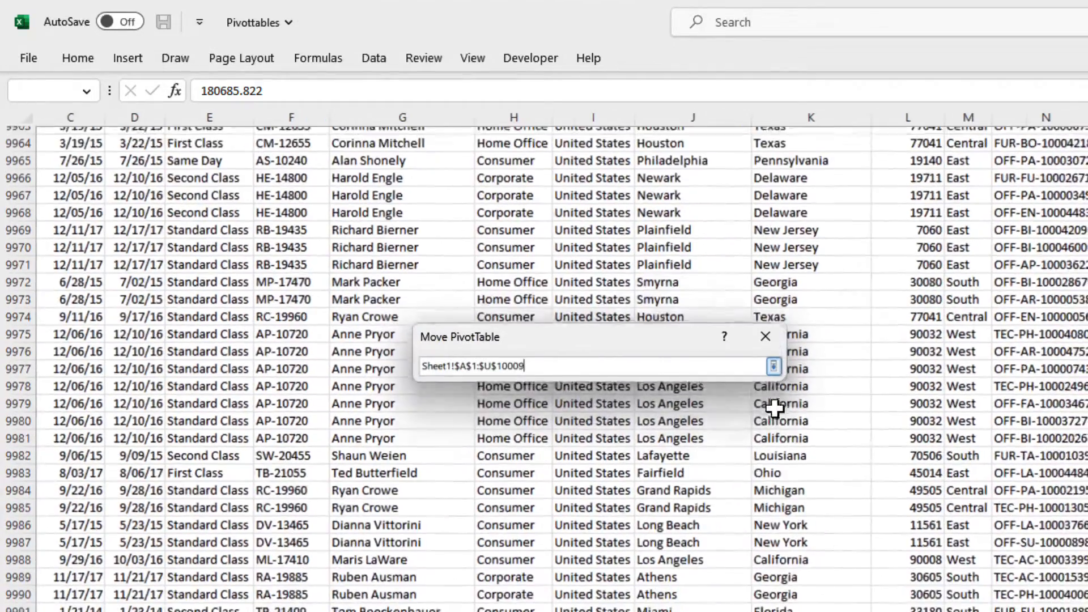
key("shift+Up")
key("shift+Up")
key("shift+Up")
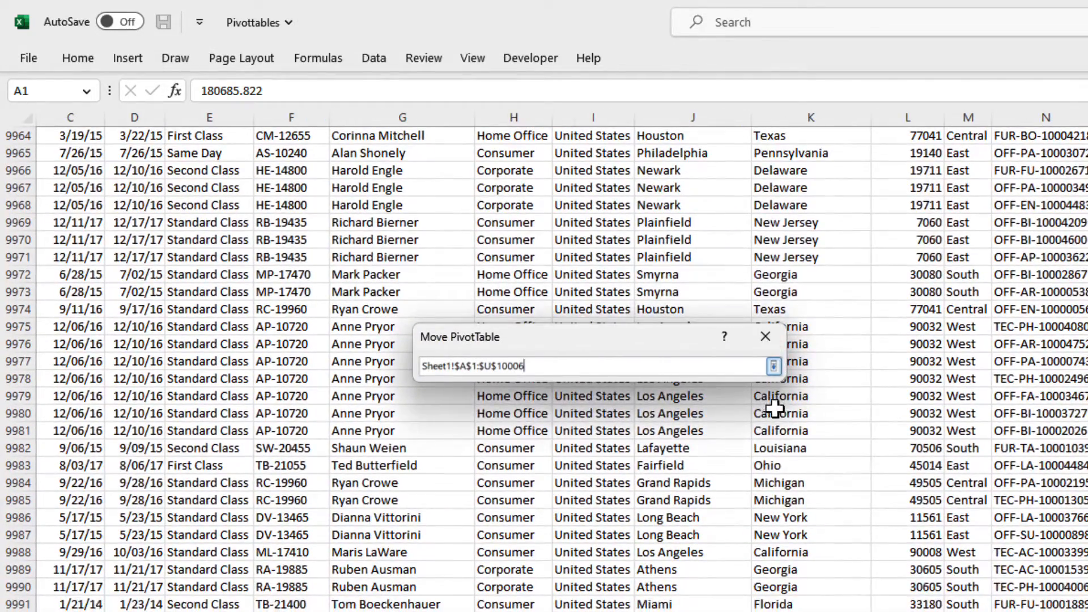
left_click(775, 366)
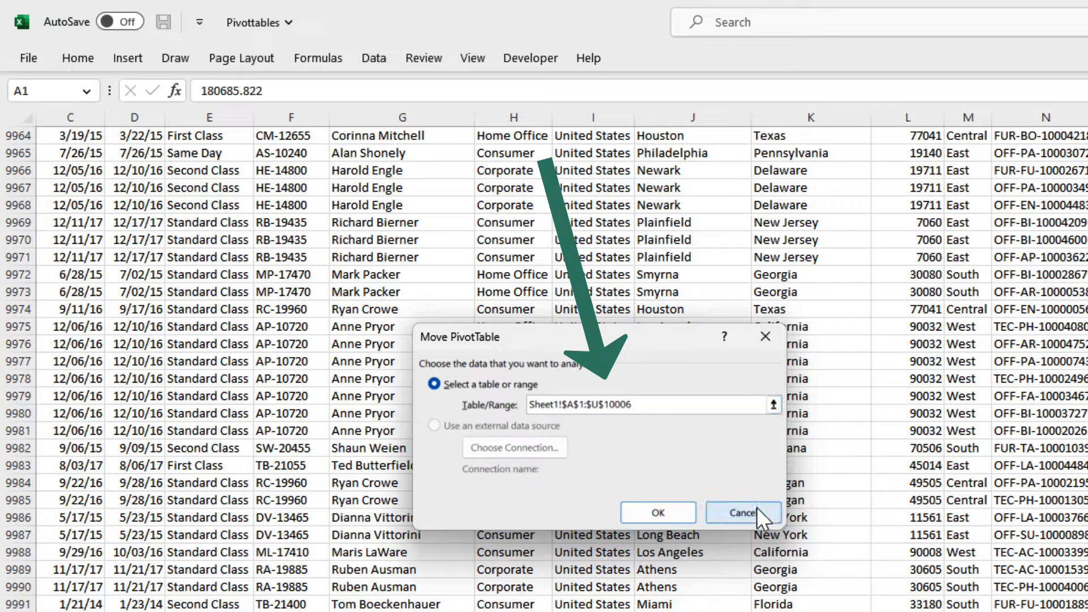
left_click(655, 514)
left_click(483, 310)
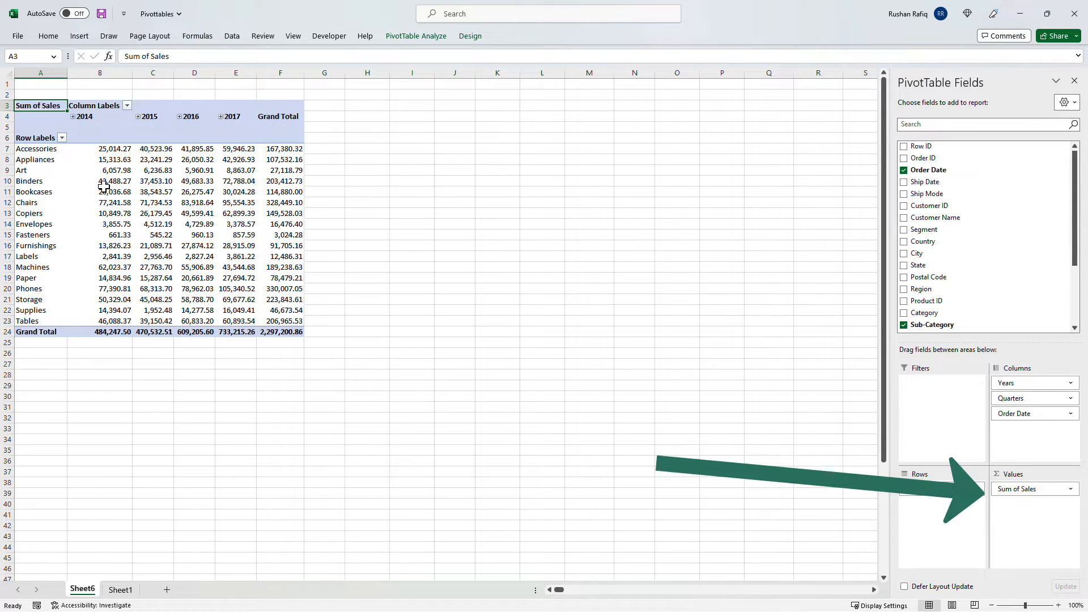
Step: Preview the light yellow PivotTable style on the sub-category PivotTable and look through the full style gallery without changing the style
left_click(104, 187)
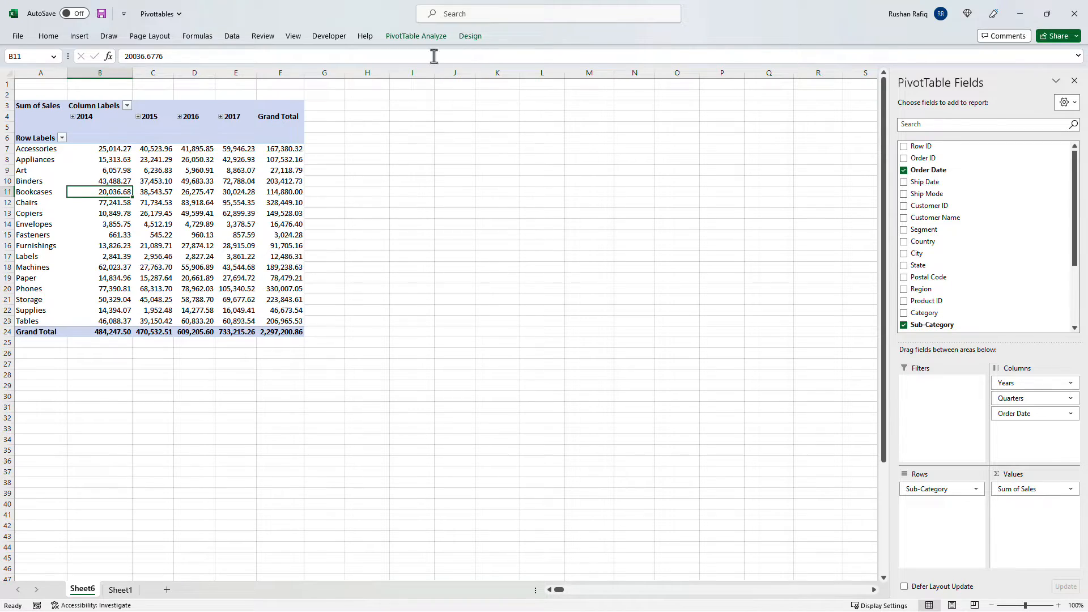
left_click(470, 36)
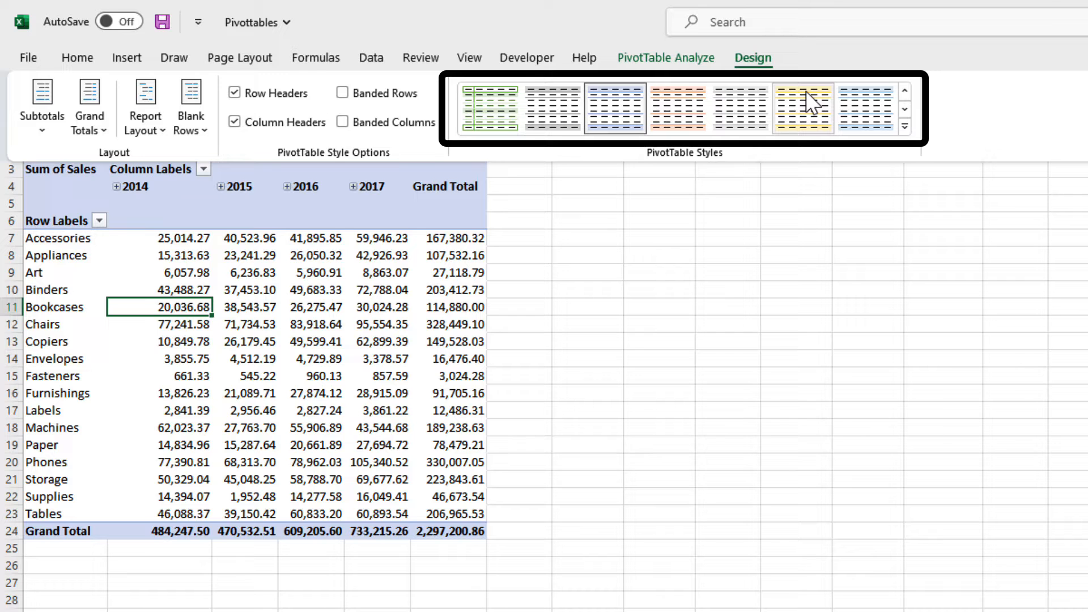
left_click(811, 101)
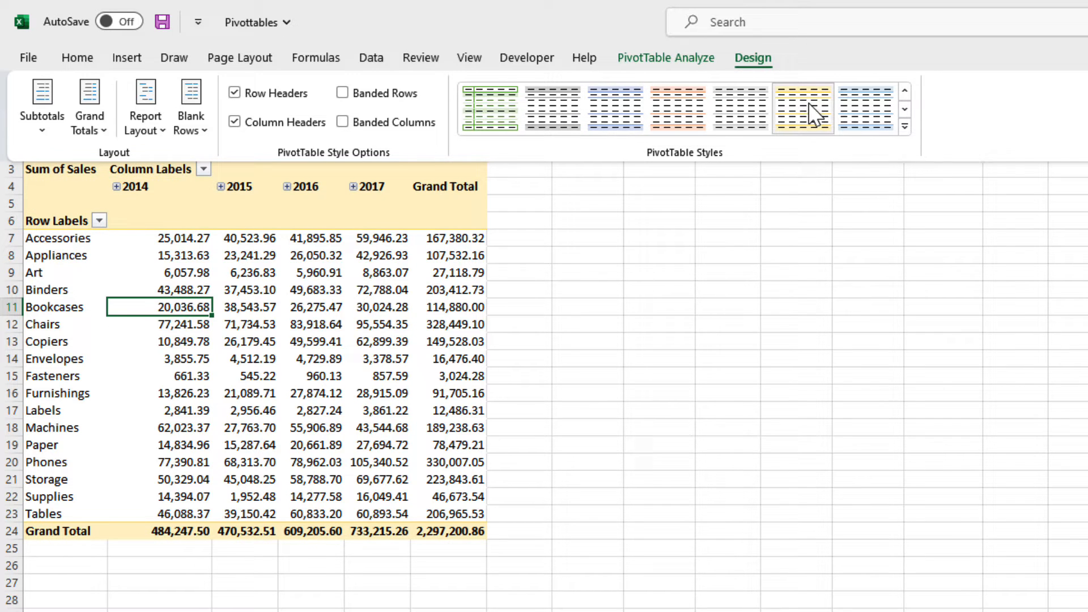
left_click(905, 126)
left_click(680, 547)
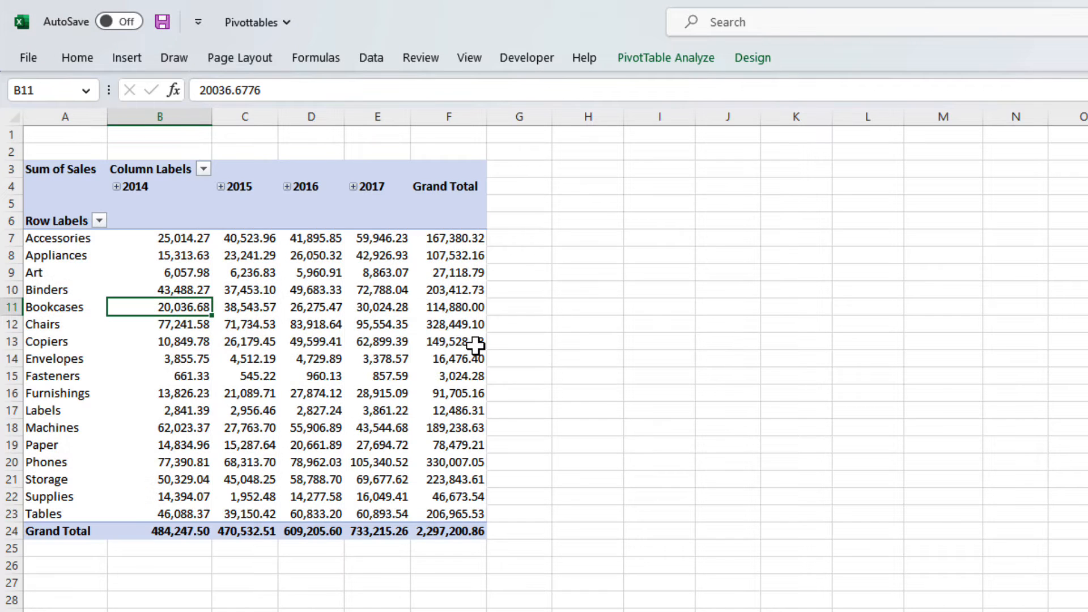
Step: Duplicate the Light Blue, Pivot Style Light 16 PivotTable style under the name OurPivotStyle
mouse_move(475, 344)
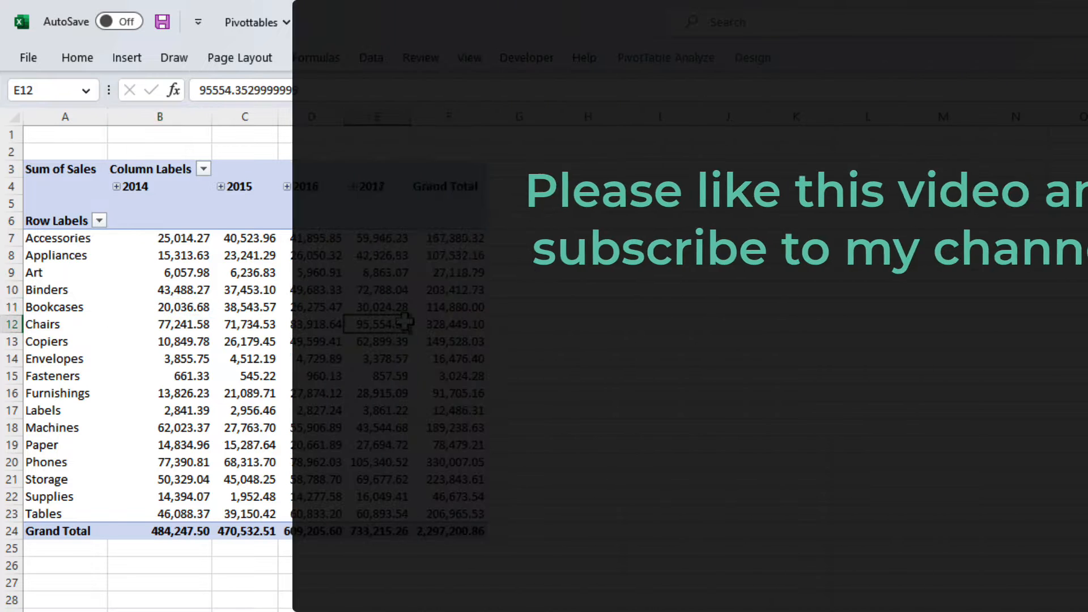
left_click(339, 275)
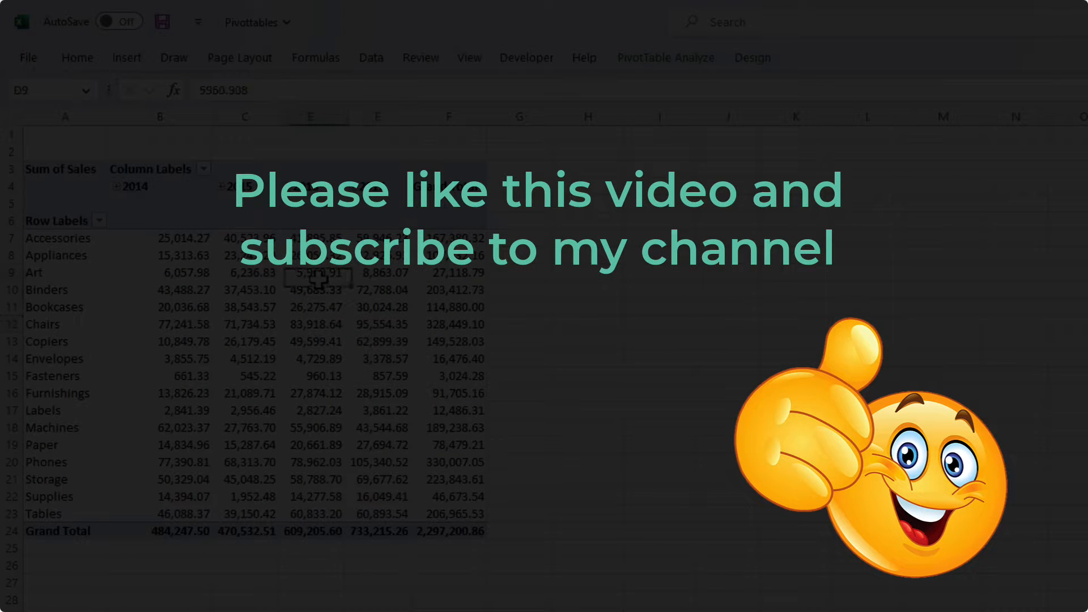
left_click(757, 60)
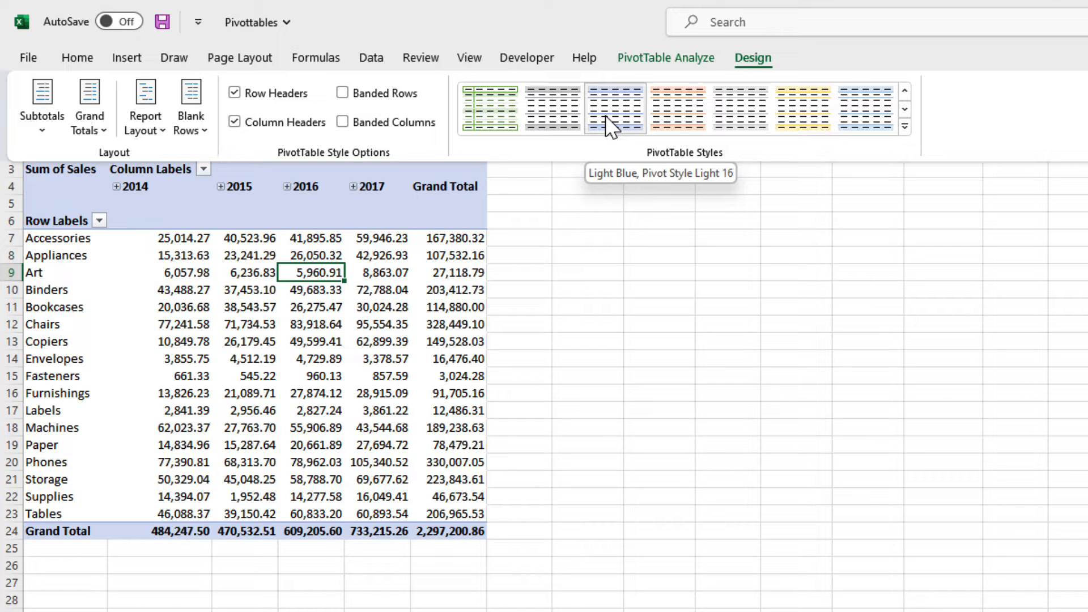
right_click(605, 117)
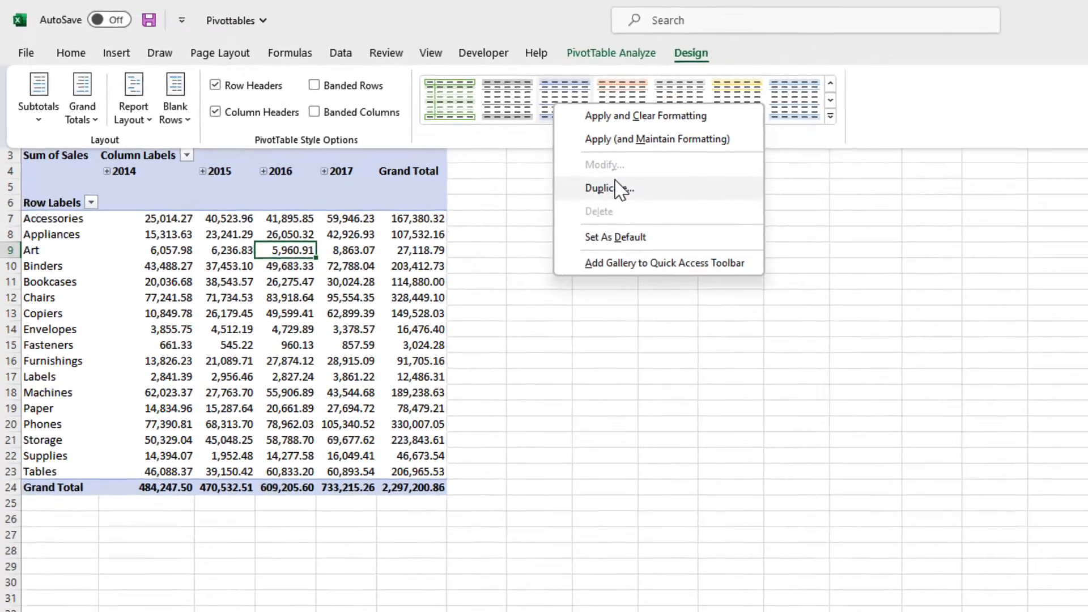
left_click(664, 204)
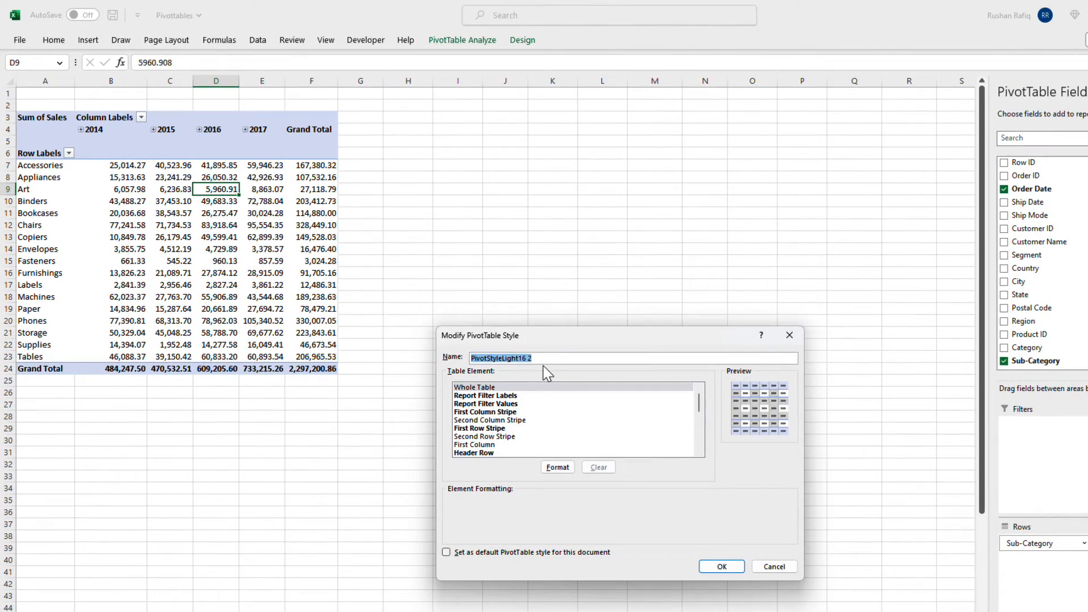
type("OurPivotStyle")
left_click(722, 566)
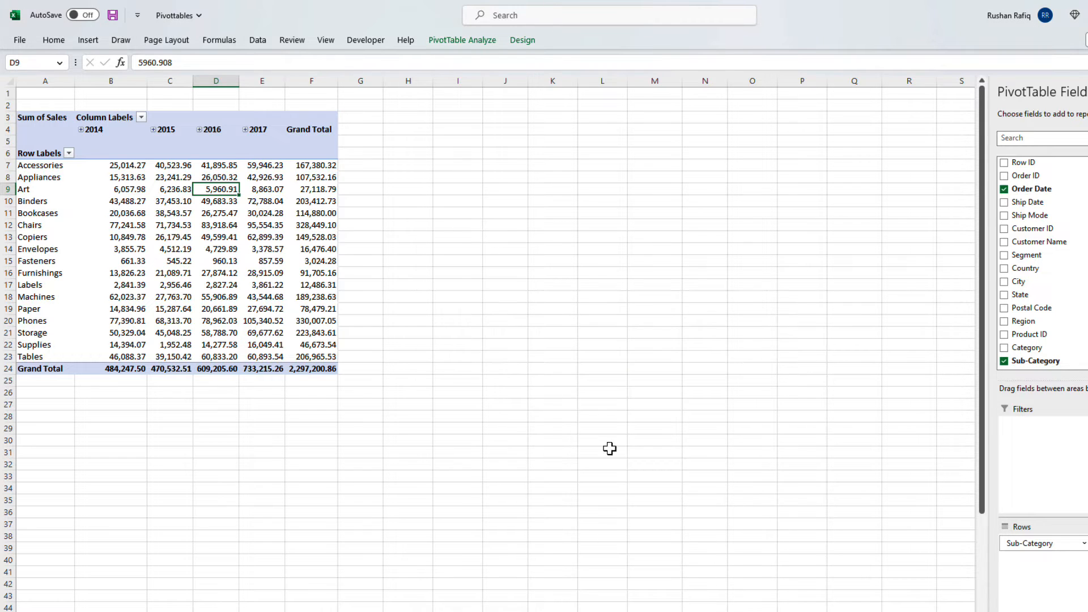
Step: Modify the custom OurPivotStyle so that its Header Row element uses an orange font color
left_click(312, 267)
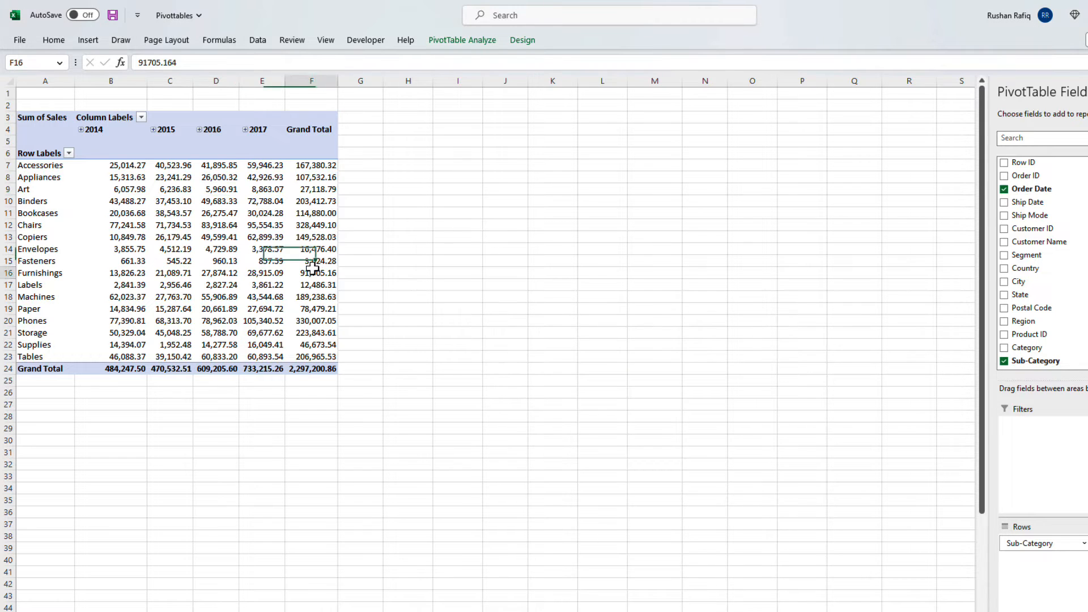
left_click(517, 41)
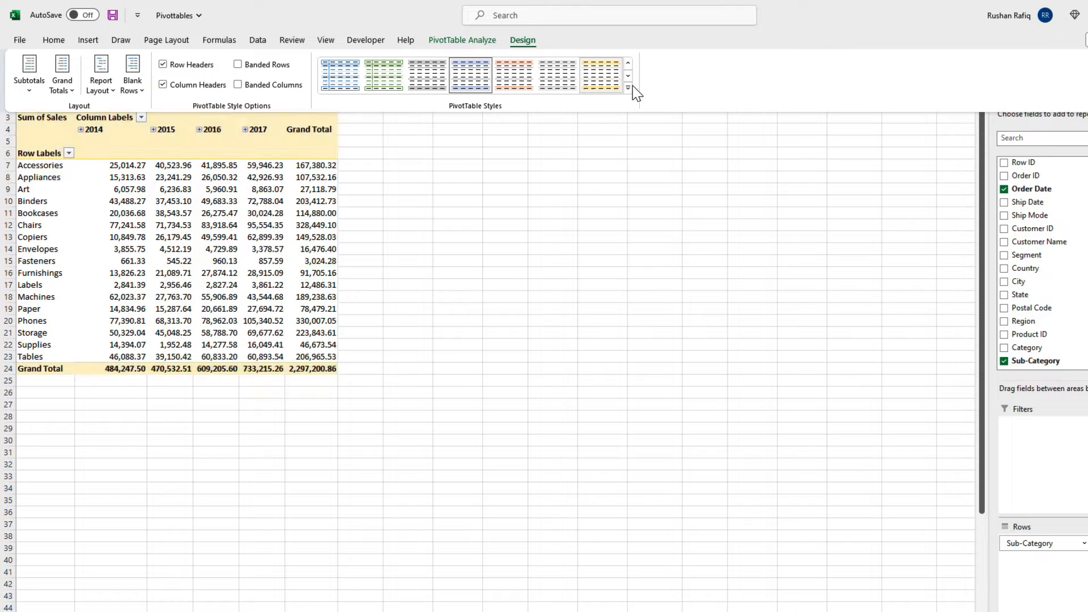
left_click(628, 88)
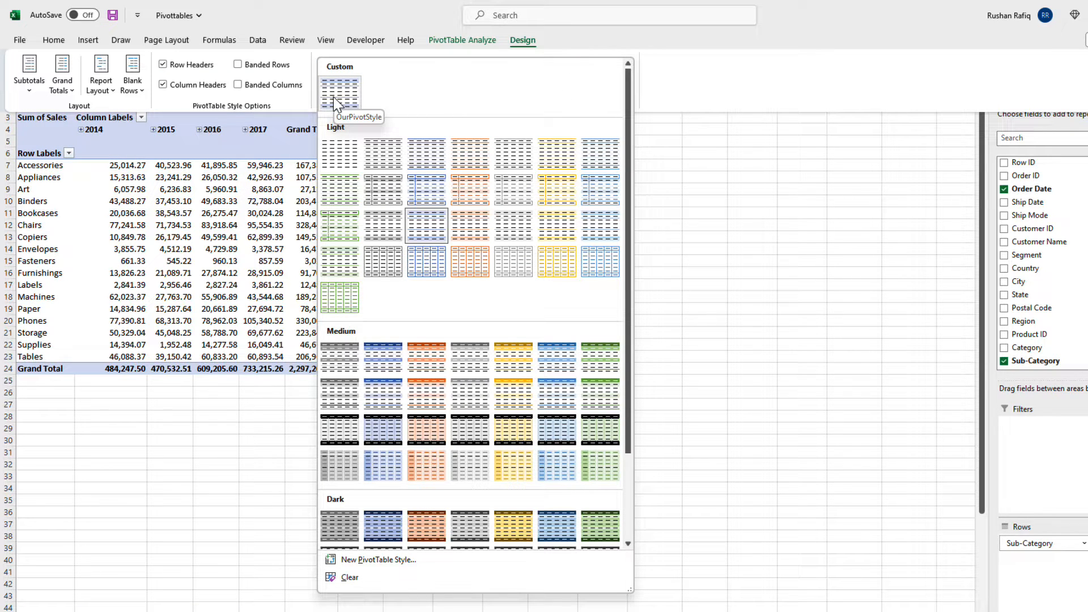
right_click(333, 96)
left_click(372, 140)
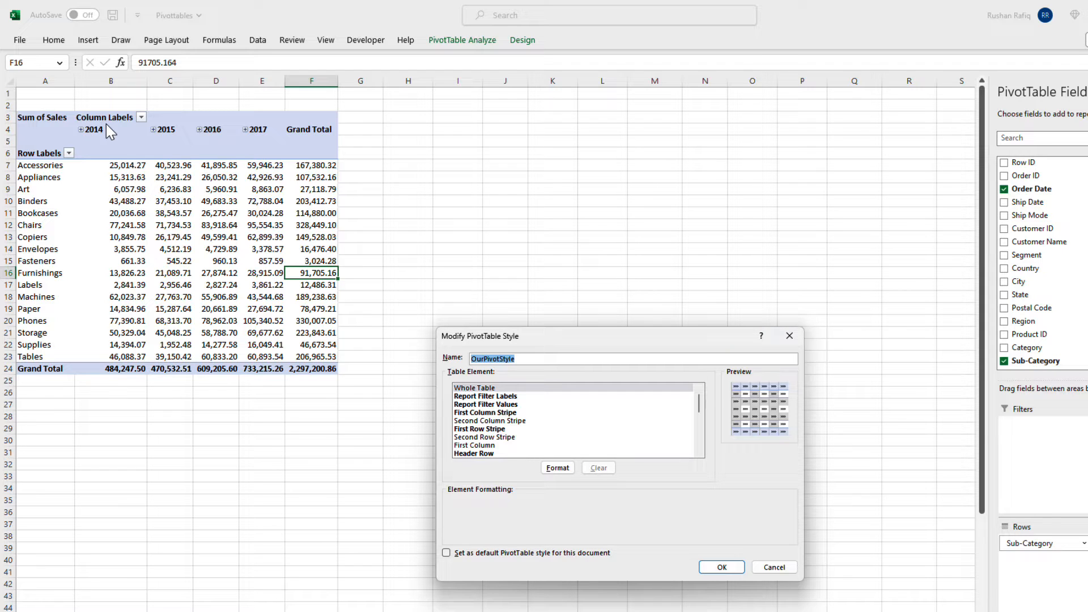
left_click(520, 455)
left_click(561, 467)
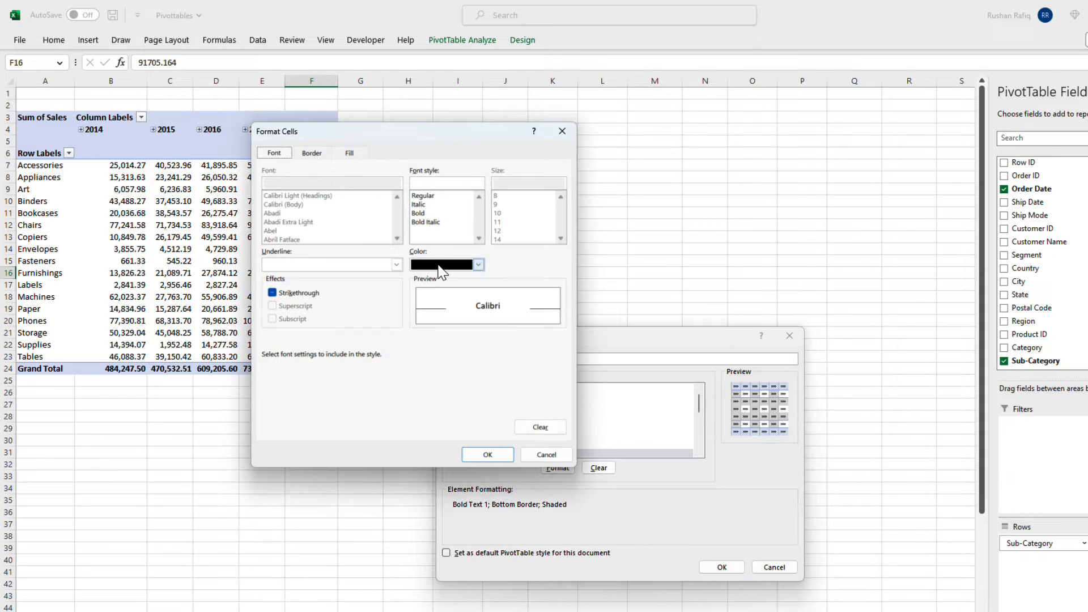
left_click(453, 264)
left_click(468, 317)
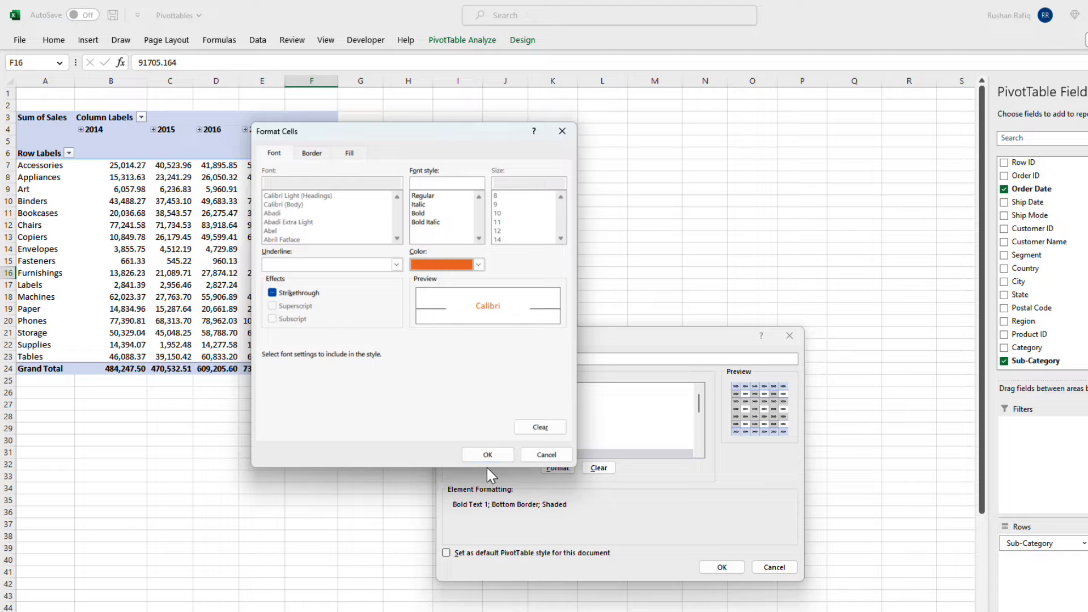
left_click(488, 455)
left_click(721, 567)
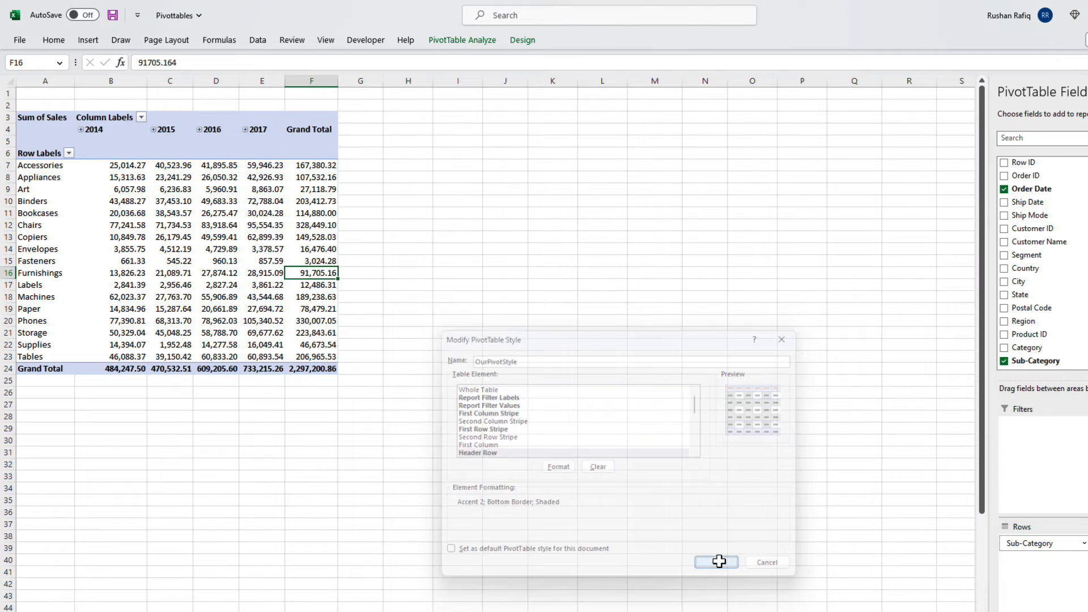
Step: Apply the custom OurPivotStyle to the sub-category PivotTable
left_click(192, 246)
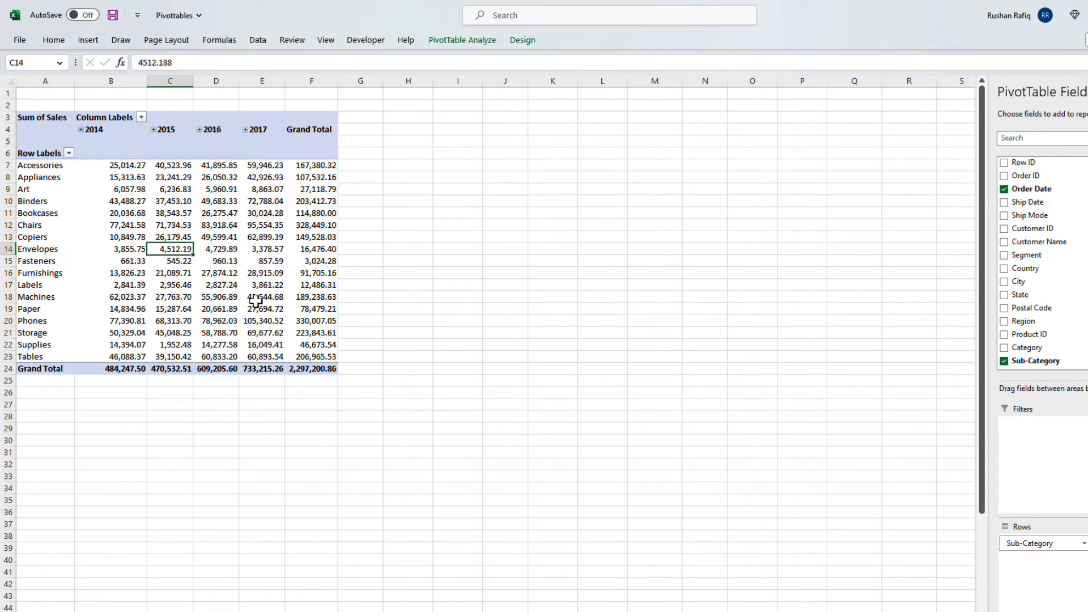
left_click(522, 43)
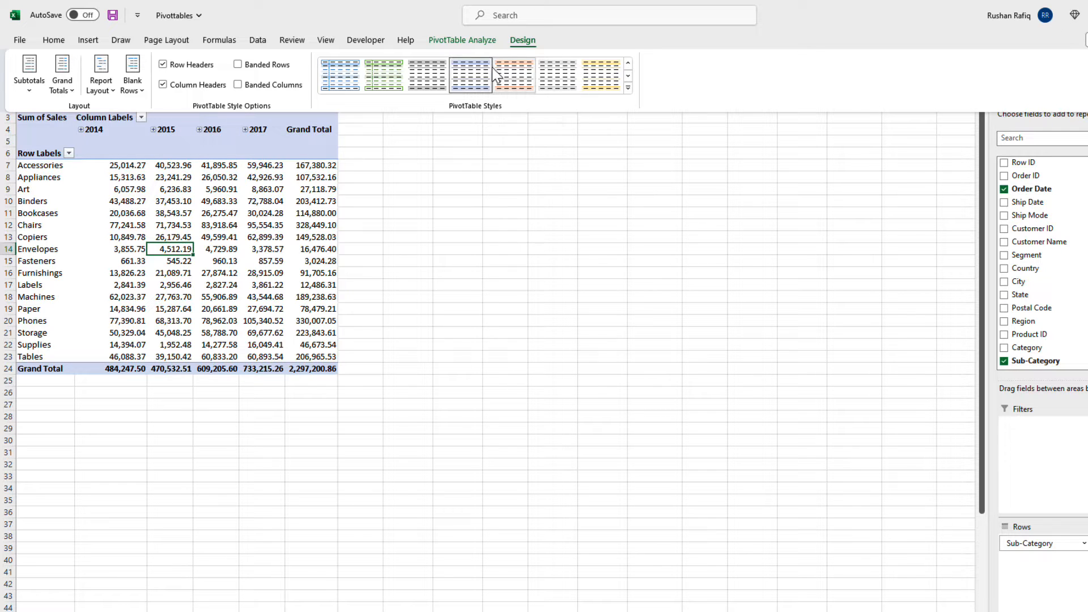
left_click(628, 88)
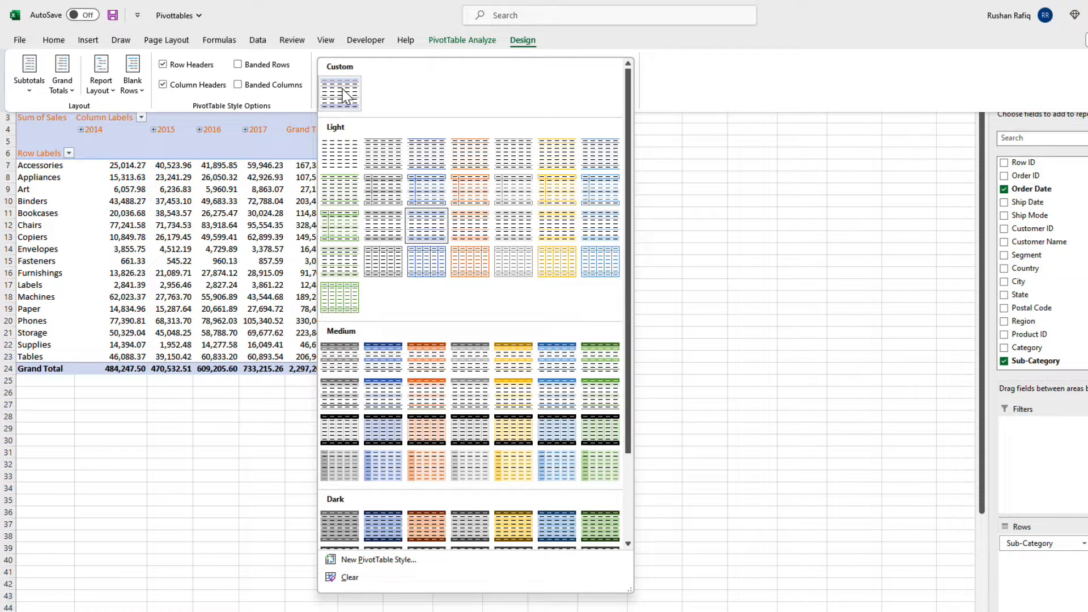
left_click(342, 93)
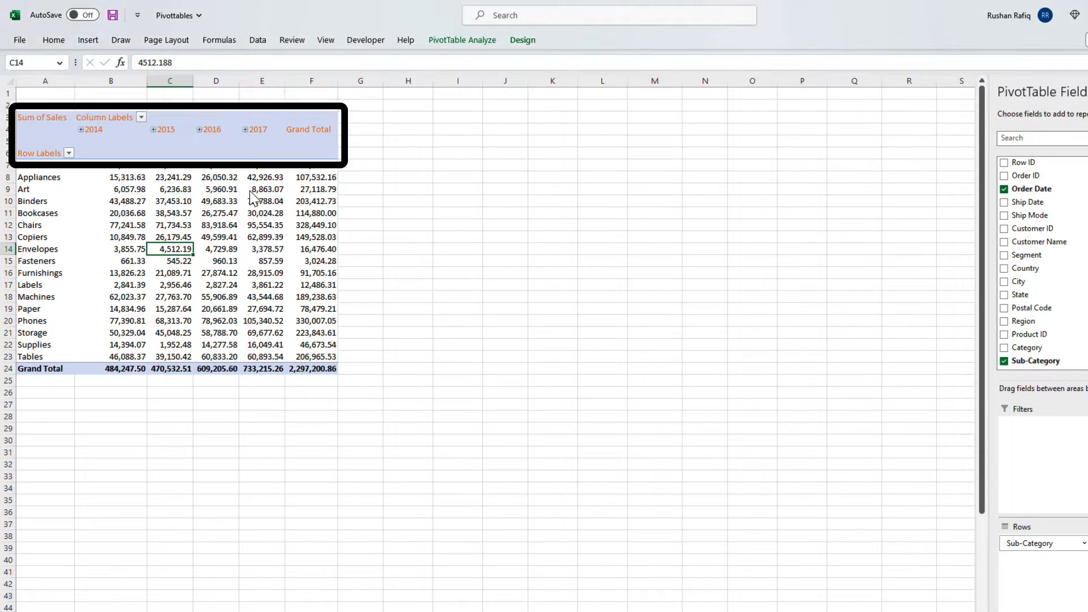
Step: Open the custom OurPivotStyle for modification and examine the font, border and fill options for its Whole Table element, changing nothing
left_click(531, 43)
right_click(347, 76)
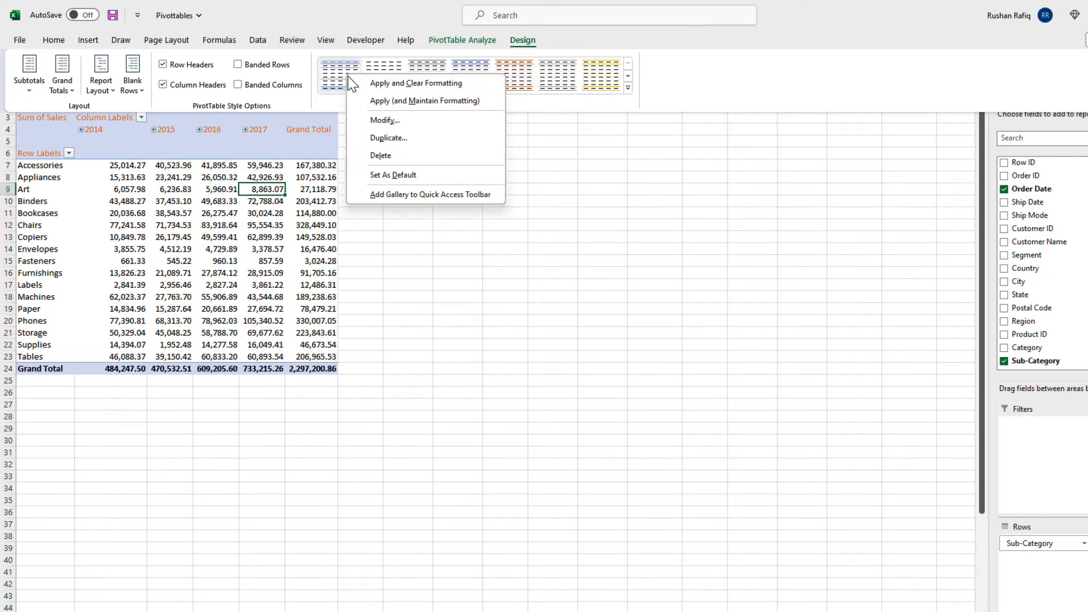
left_click(399, 127)
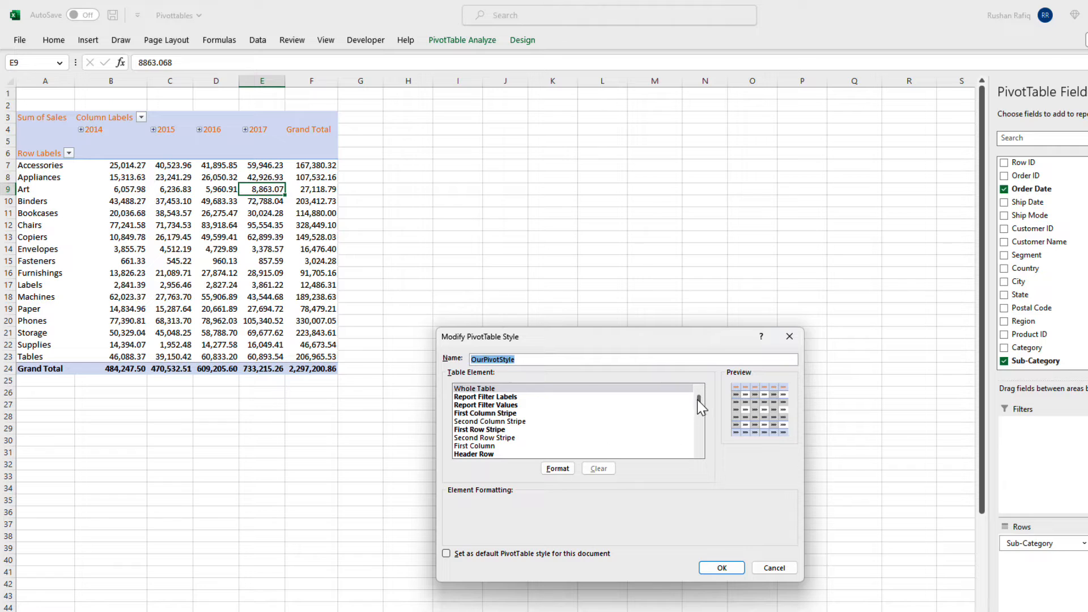
left_click_drag(702, 405, 701, 401)
mouse_move(701, 400)
left_mouse_down()
mouse_move(703, 450)
mouse_move(702, 396)
left_mouse_up()
left_click(555, 467)
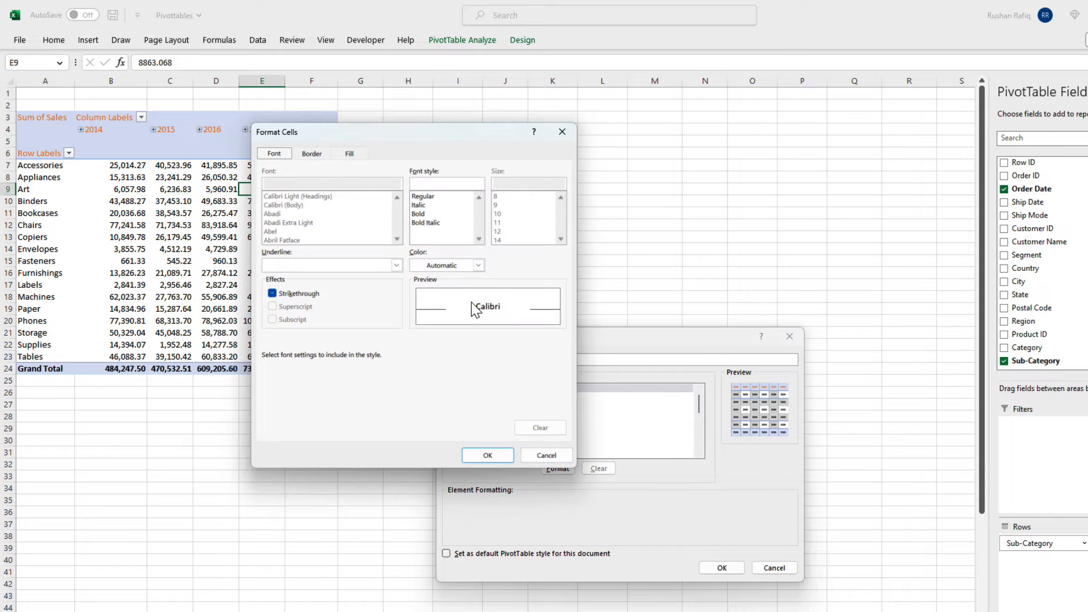
left_click(314, 153)
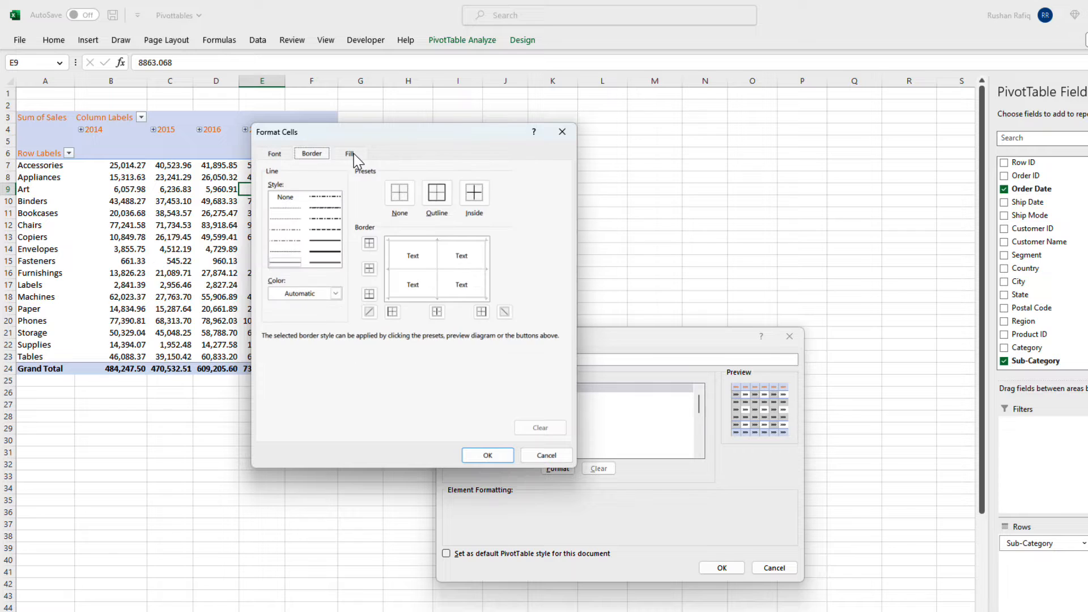
left_click(354, 154)
left_click(274, 154)
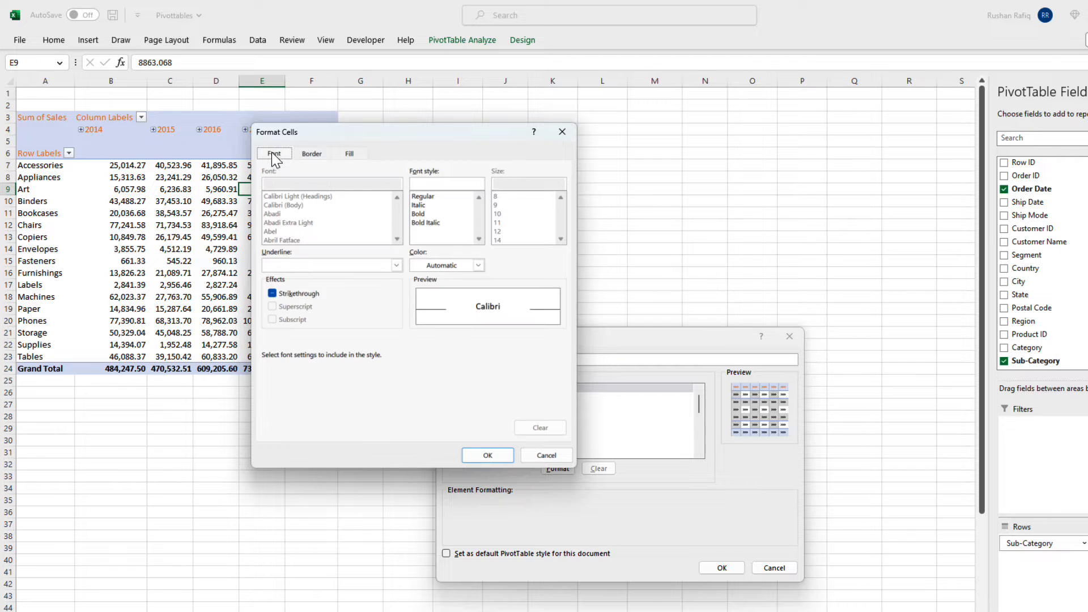
left_click(487, 455)
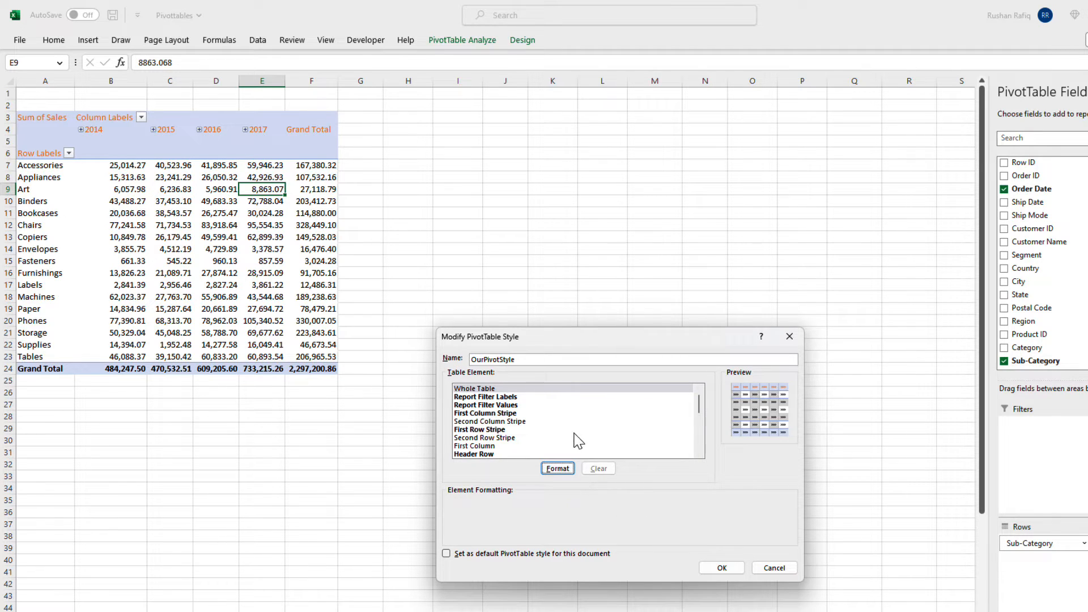
left_click(722, 568)
Step: Reapply the built-in Light Blue, Pivot Style Light 16 to the sub-category PivotTable
left_click(216, 236)
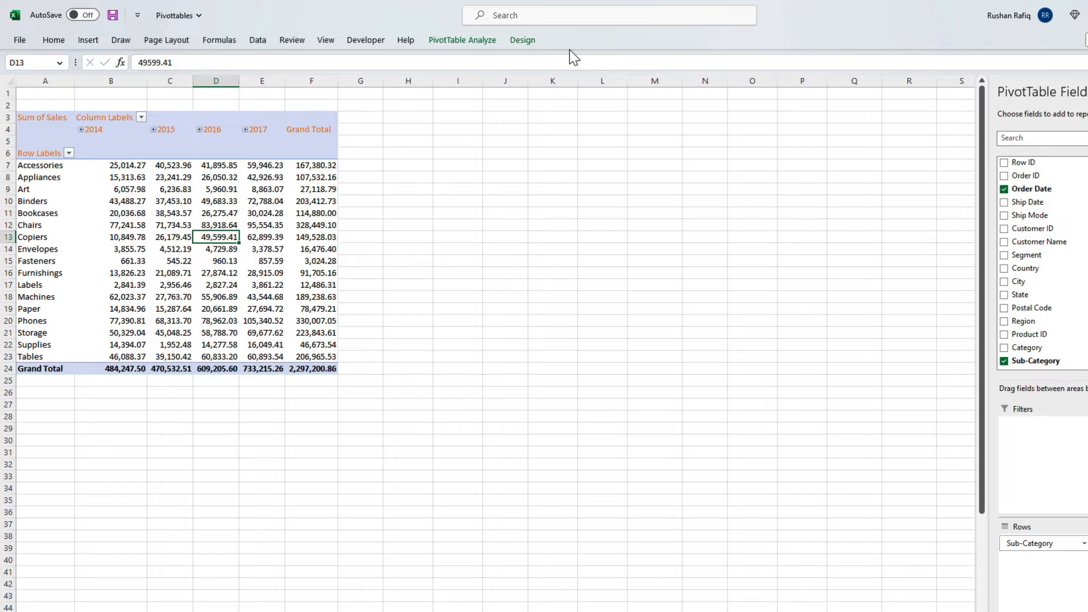
left_click(520, 41)
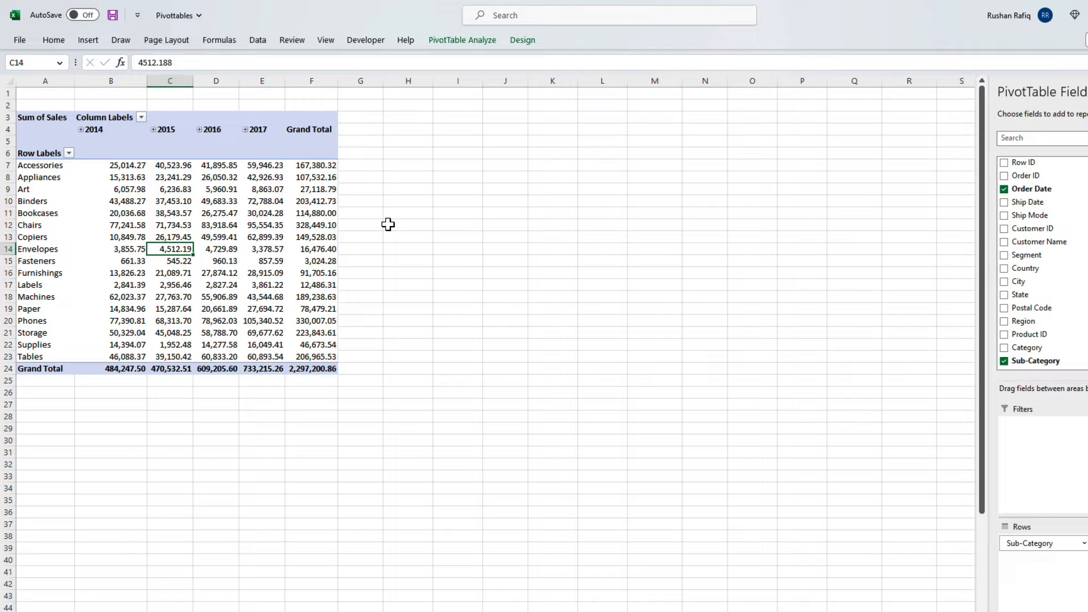
Step: Add a slicer for the Category field and place it in the empty area beside the PivotTable, around columns J to L
right_click(1027, 347)
left_click(1005, 418)
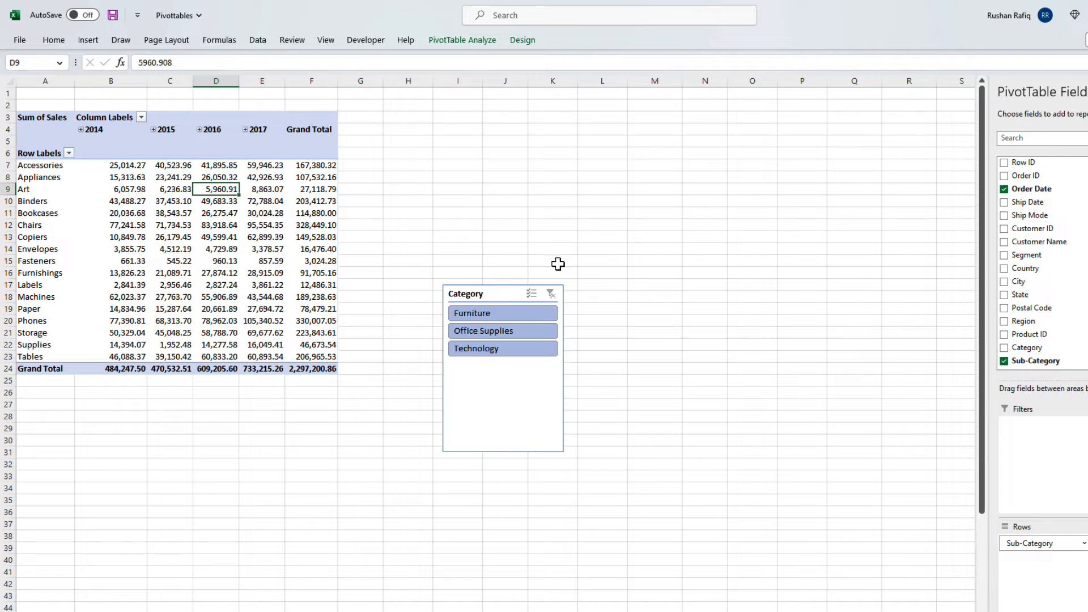
left_click_drag(513, 292, 554, 182)
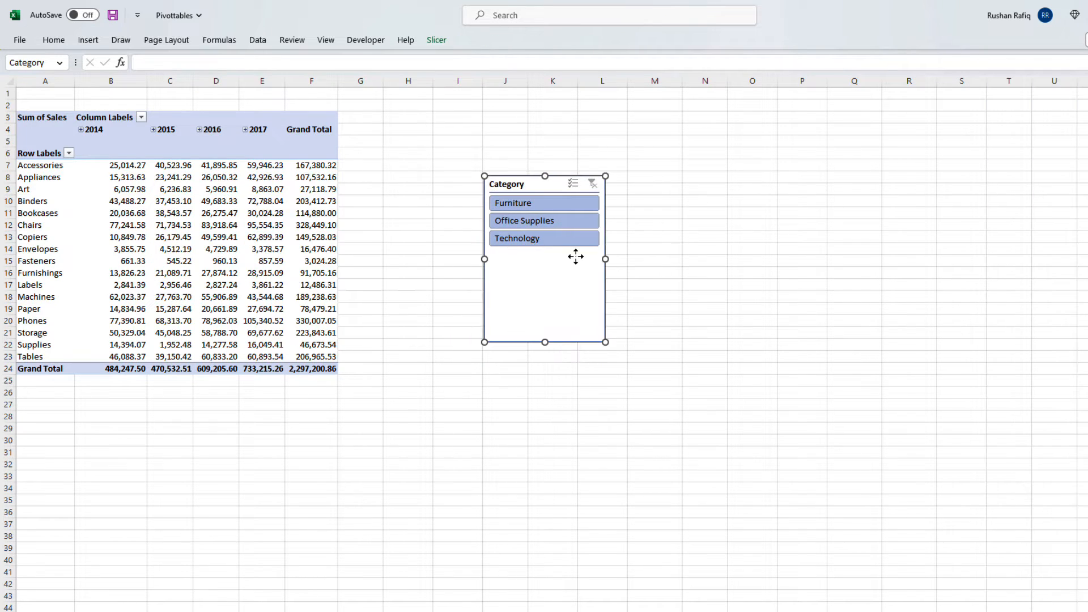
Step: Try a dark blue slicer style on the Category slicer
left_click(438, 39)
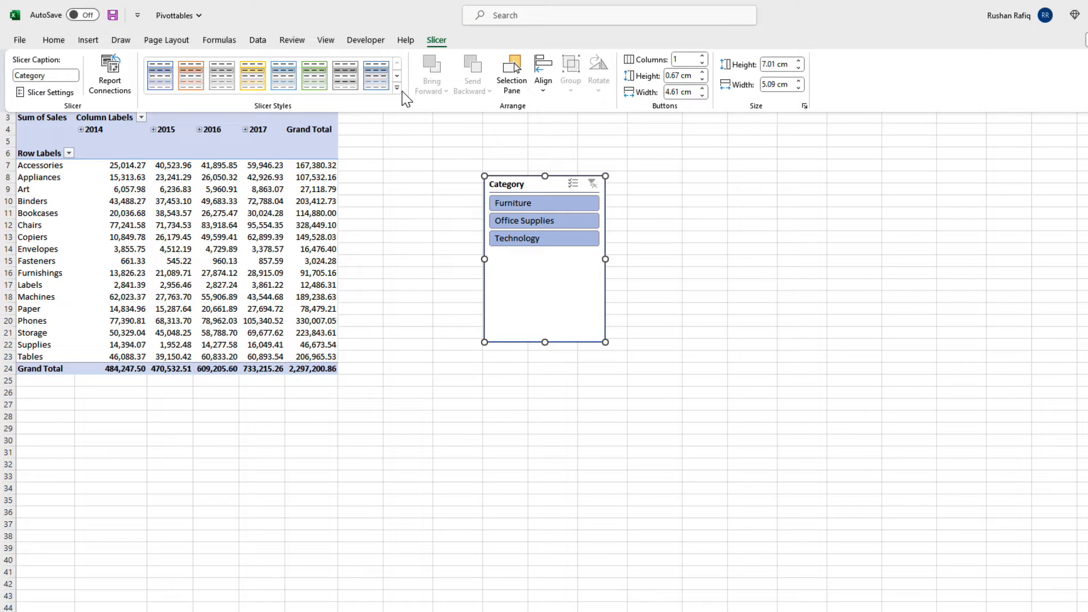
left_click(397, 88)
left_click(252, 151)
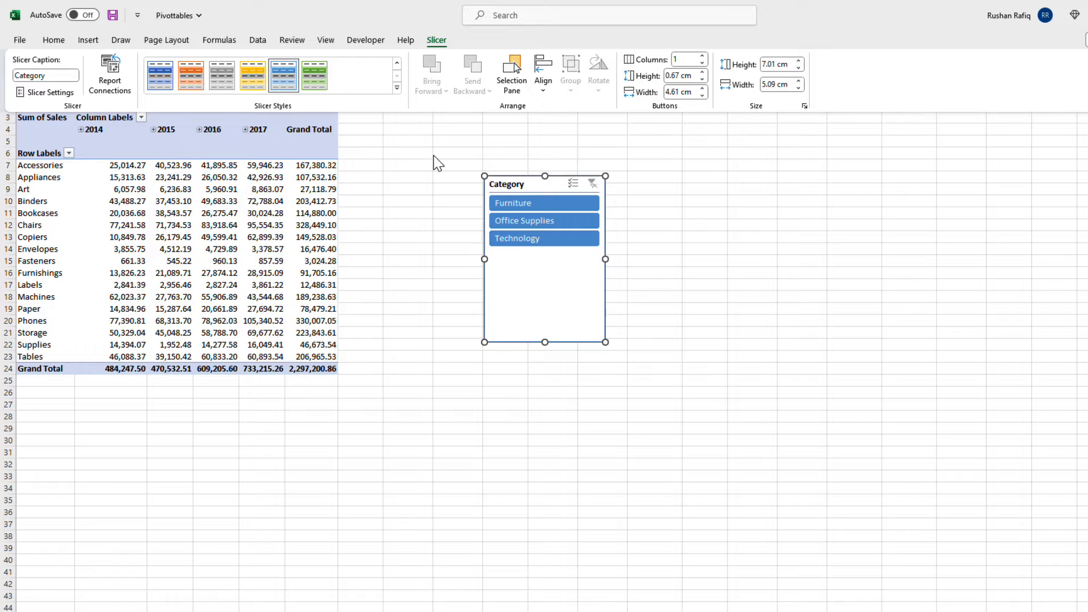
Step: Start duplicating the first light slicer style and look through the slicer elements that can be formatted
left_click(397, 88)
right_click(166, 88)
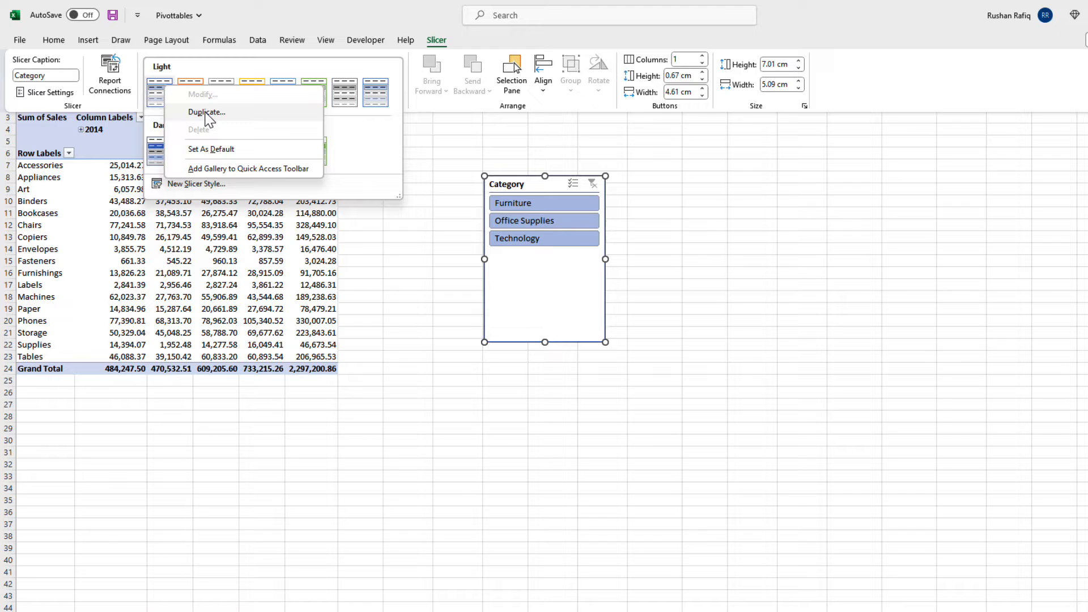
left_click(207, 112)
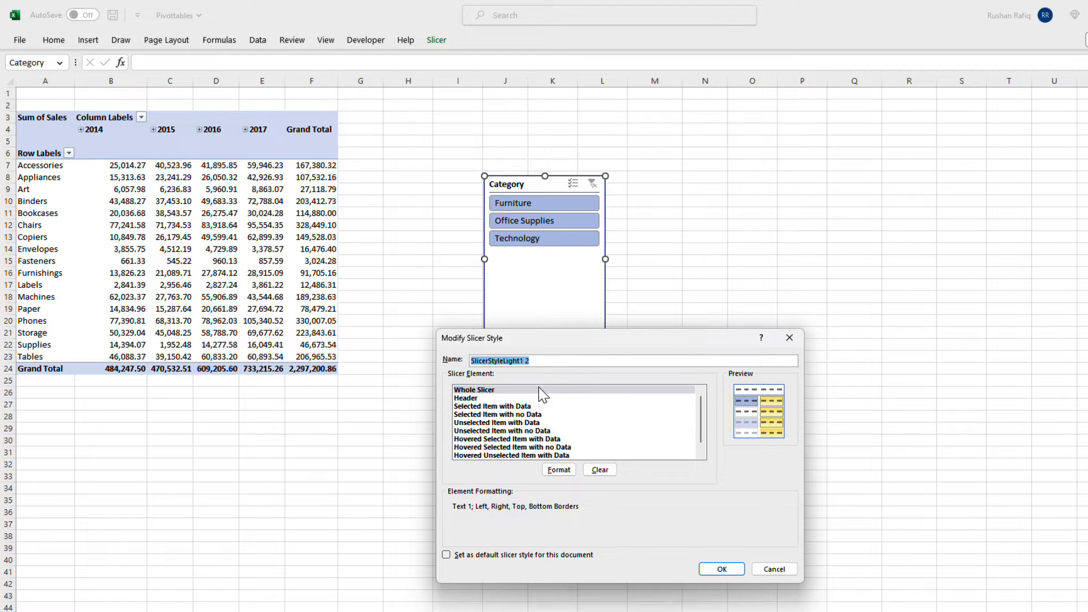
scroll(505, 419, "down", 1)
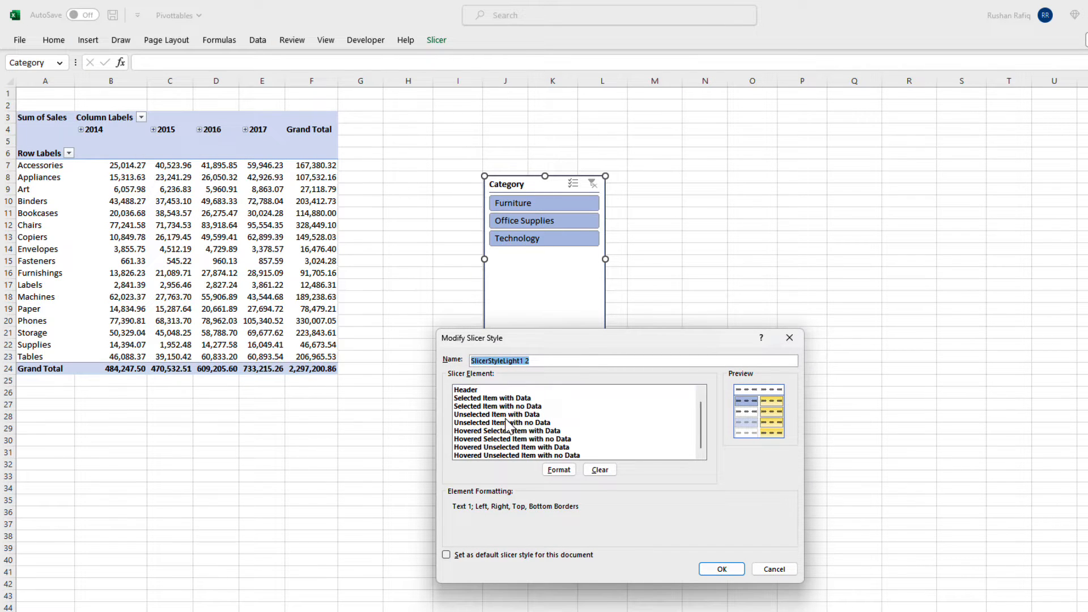
scroll(506, 419, "up", 1)
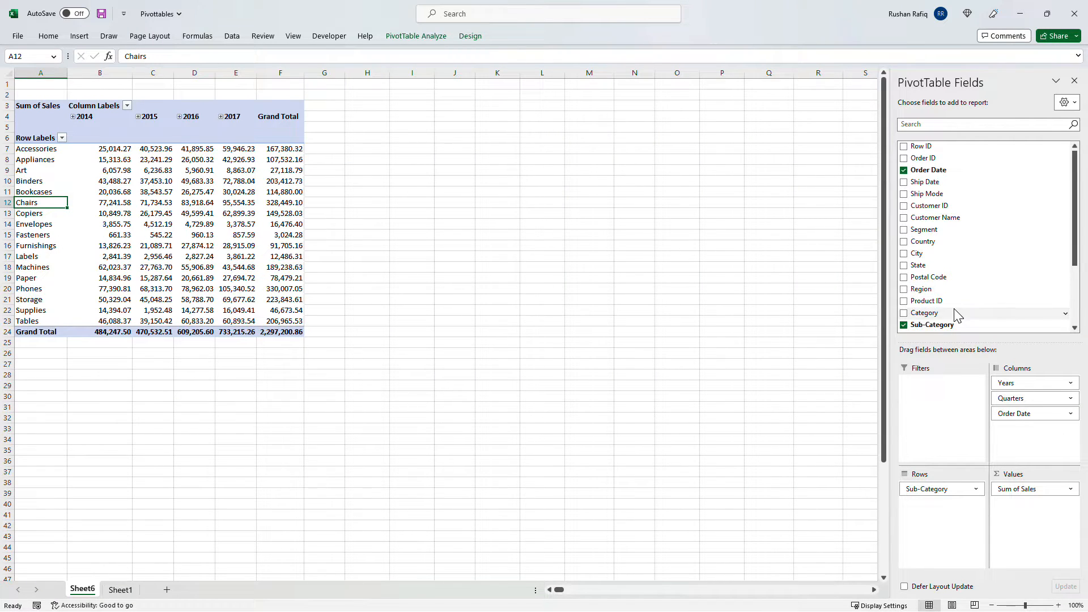
Step: Add the Category field to the PivotTable rows above Sub-Category
left_click_drag(955, 314, 950, 491)
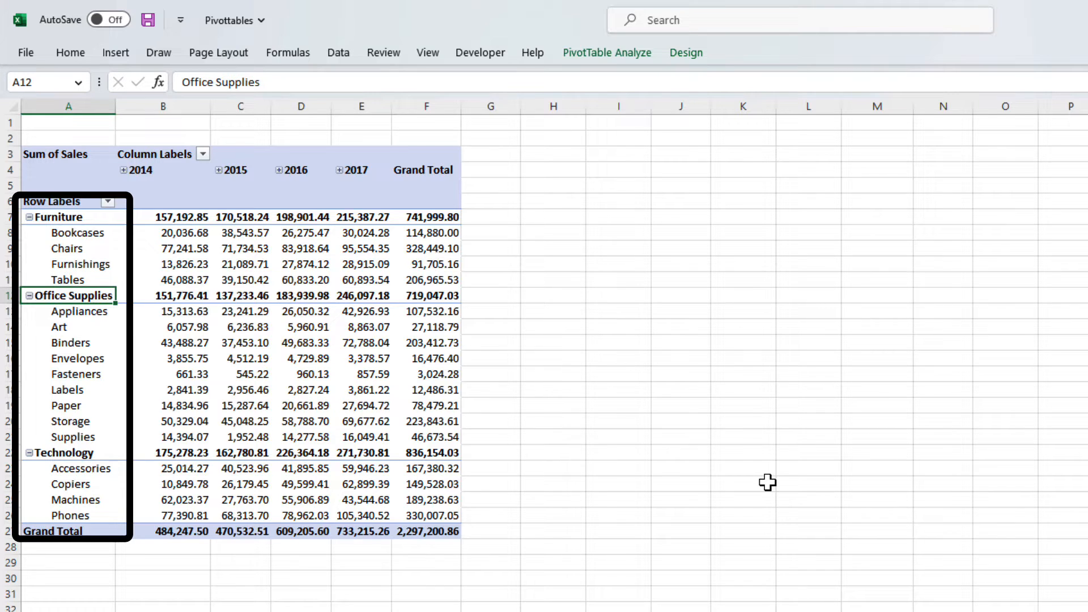
Step: Collapse the Furniture, Office Supplies and Technology groups and expand all three again
left_click(29, 217)
left_click(29, 233)
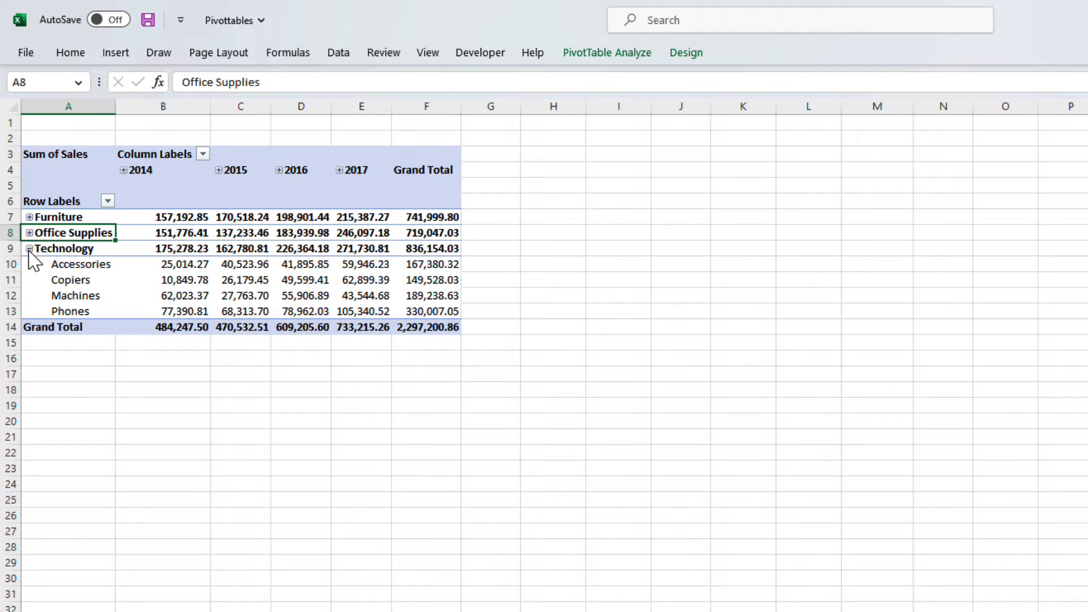
left_click(29, 249)
left_click(29, 249)
left_click(29, 233)
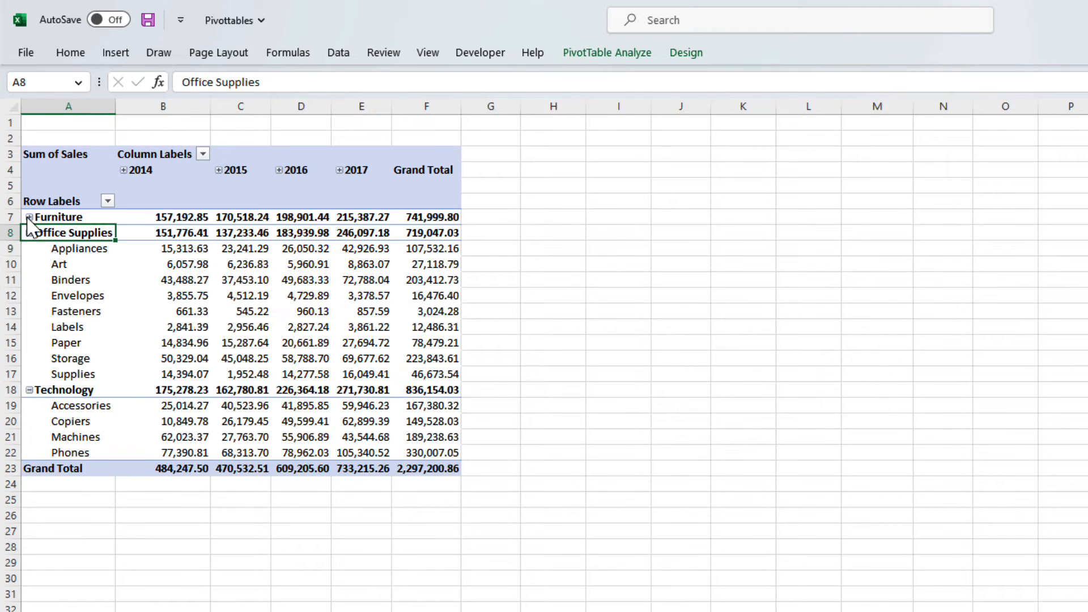
left_click(29, 217)
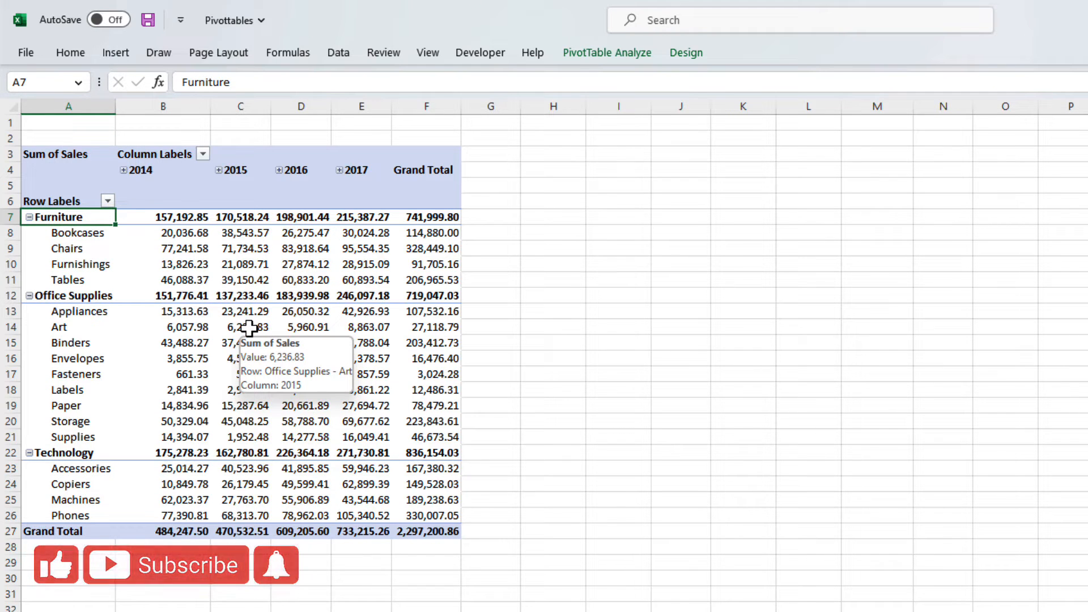
Step: Show the PivotTable's report layout in Outline Form
key("ctrl+F1")
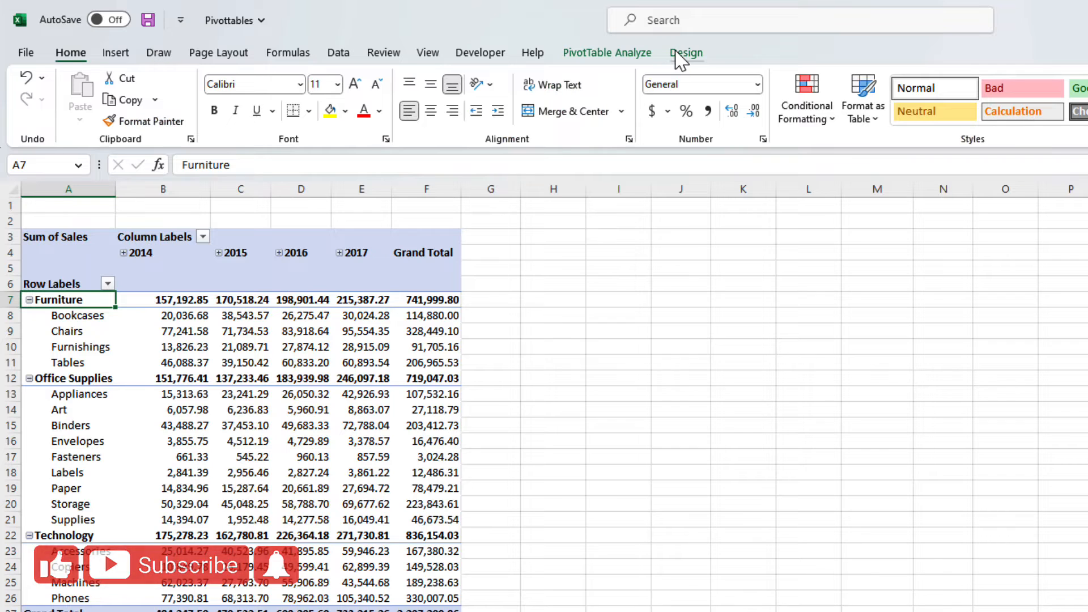
left_click(684, 54)
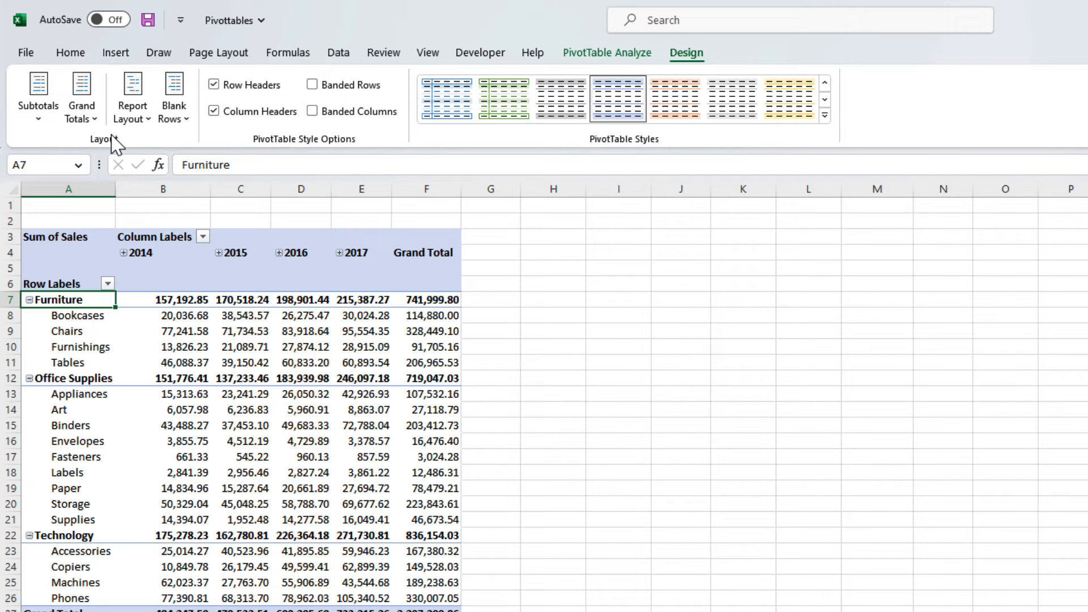
left_click(143, 122)
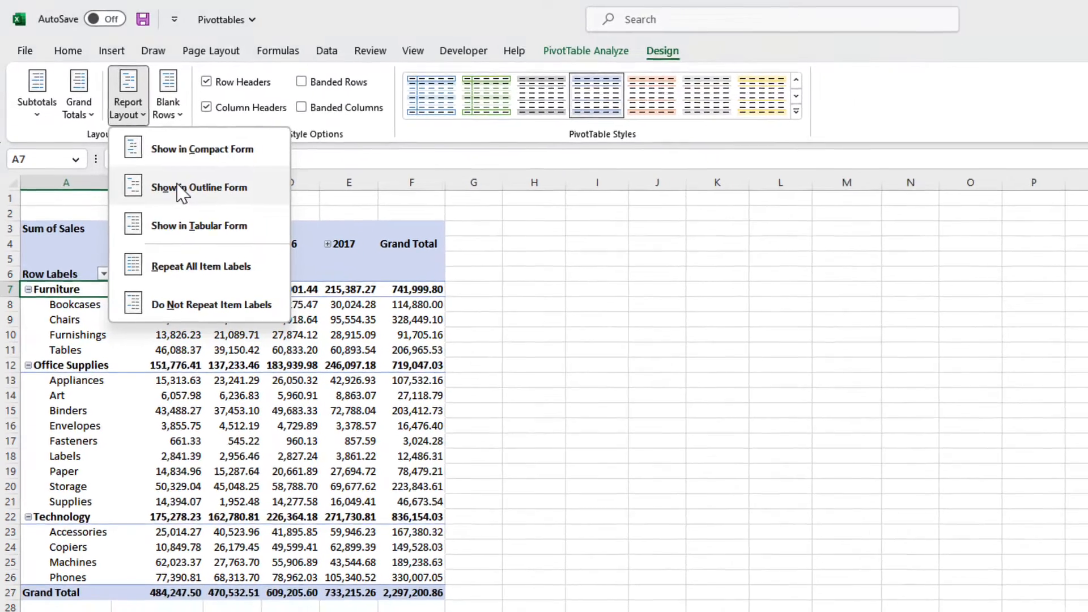
left_click(176, 194)
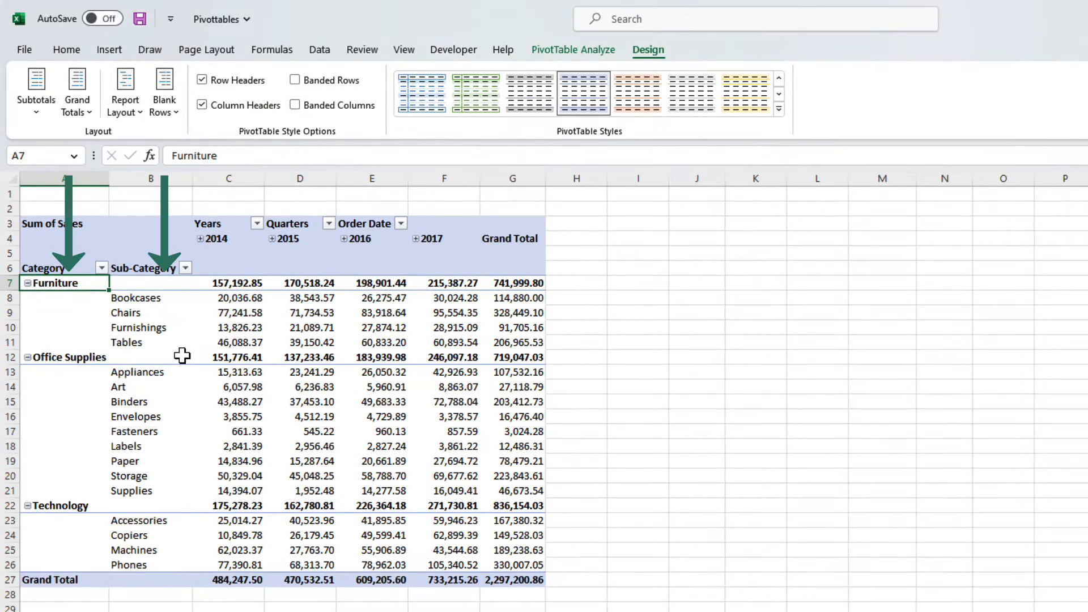
Step: Change the PivotTable's report layout to Tabular Form
left_click(127, 109)
left_click(187, 221)
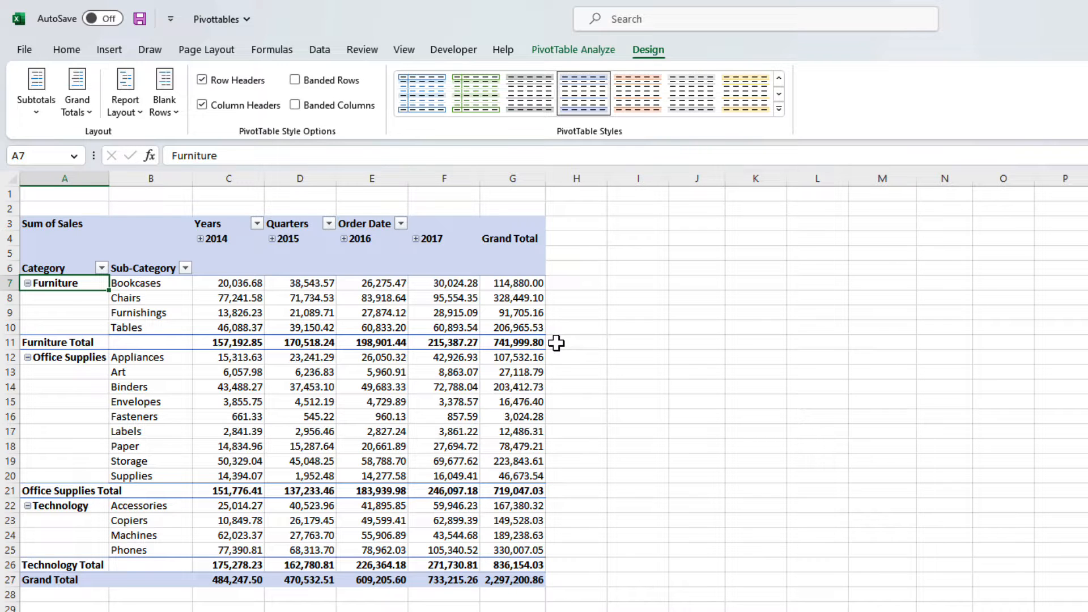
Step: Try repeating all item labels in the Category column, and set the labels back to not repeating
left_click(125, 101)
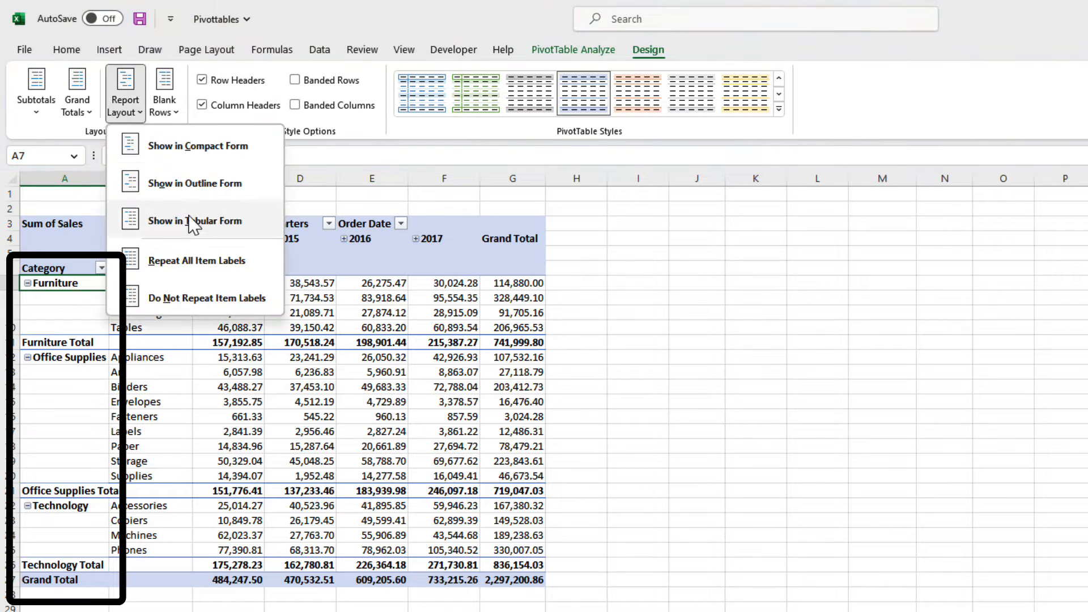
left_click(205, 262)
left_click(126, 105)
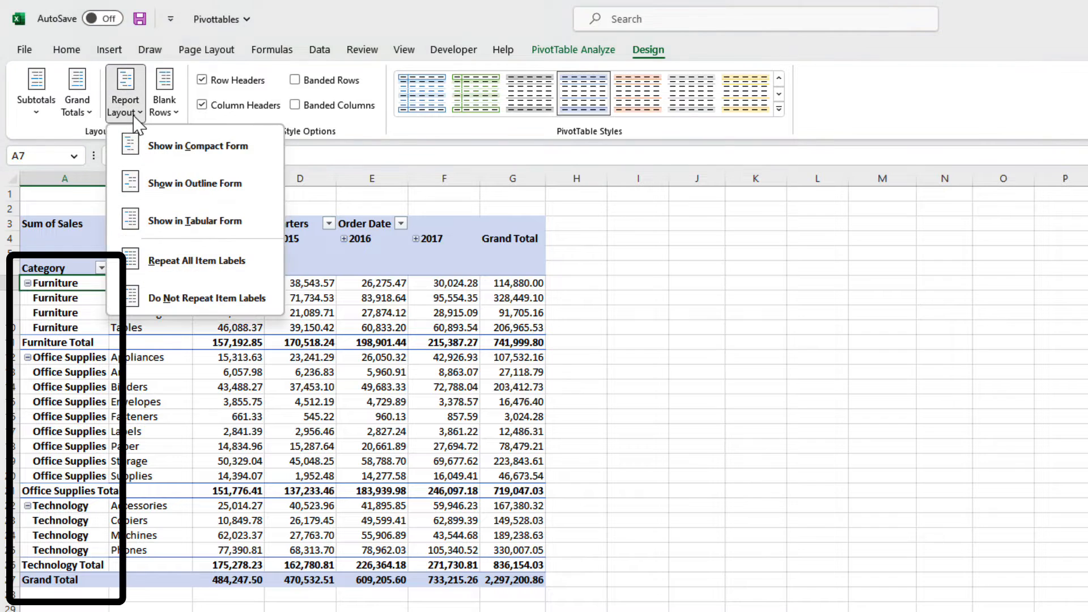
left_click(164, 298)
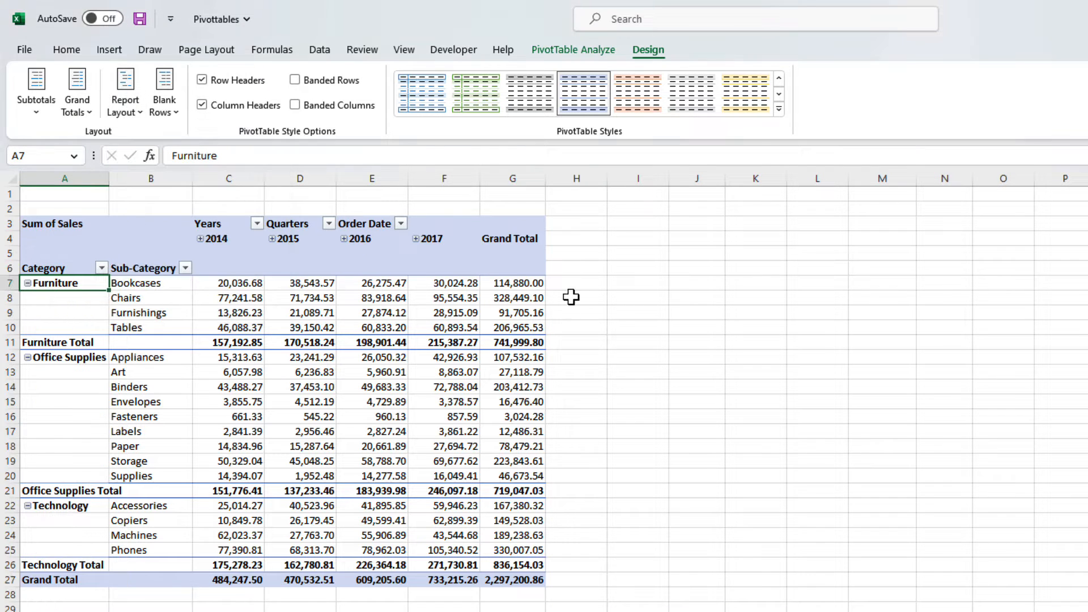
Step: Turn off the Category subtotals in the tabular PivotTable
right_click(77, 343)
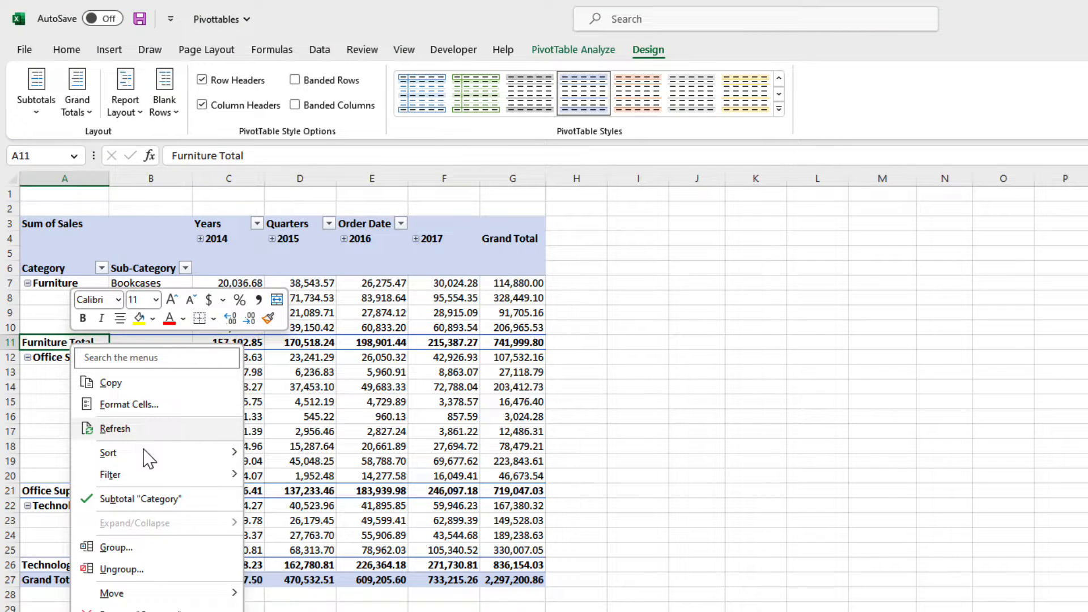
left_click(165, 500)
left_click(723, 358)
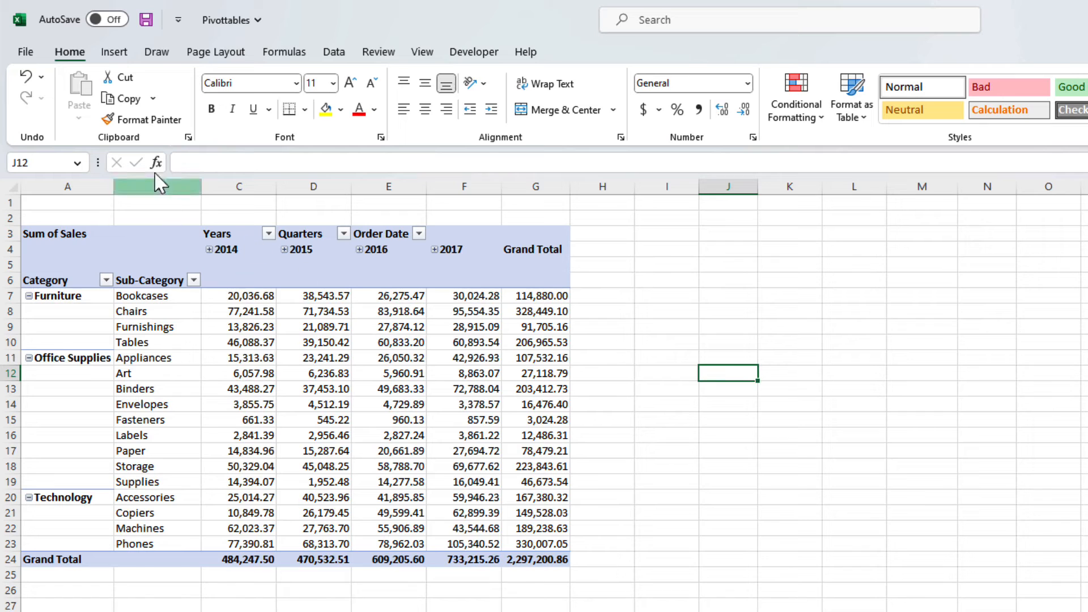
Step: Repeat all item labels so that every sub-category row carries its category name
left_click(179, 449)
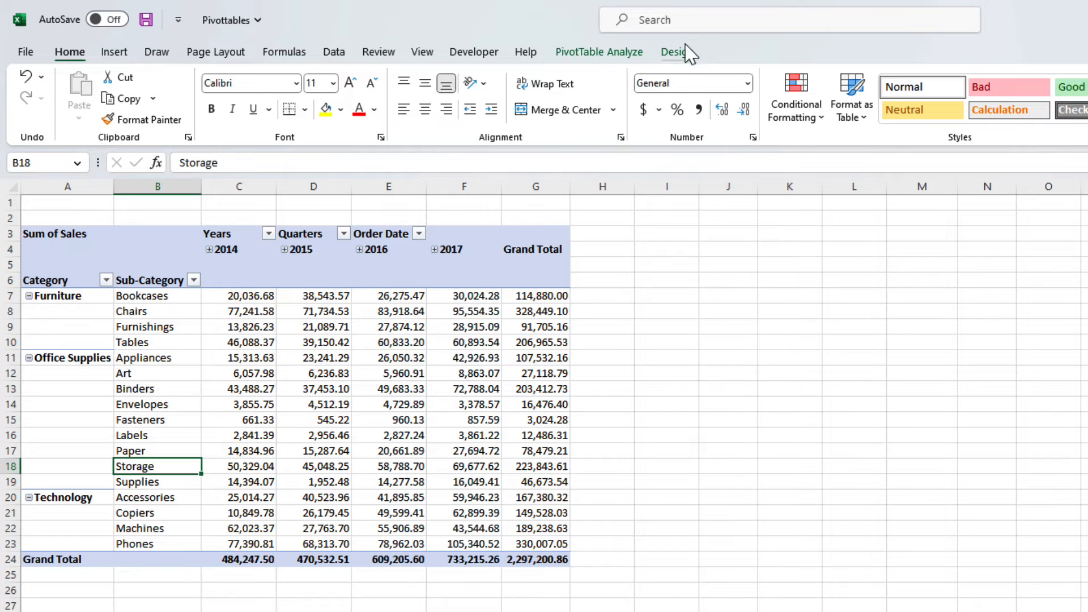
left_click(679, 52)
left_click(129, 124)
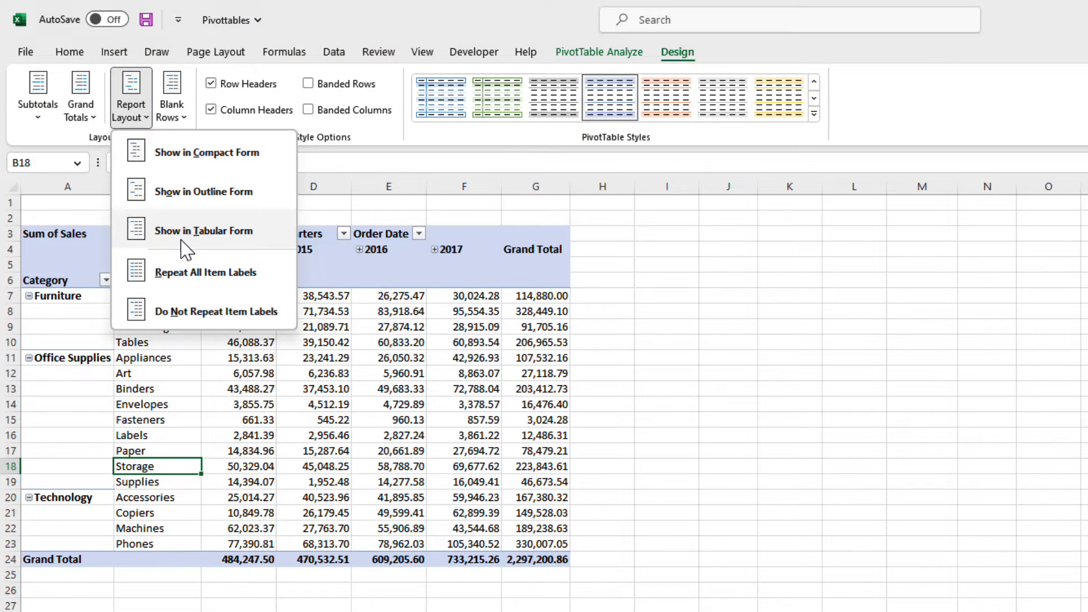
left_click(187, 272)
left_click(273, 375)
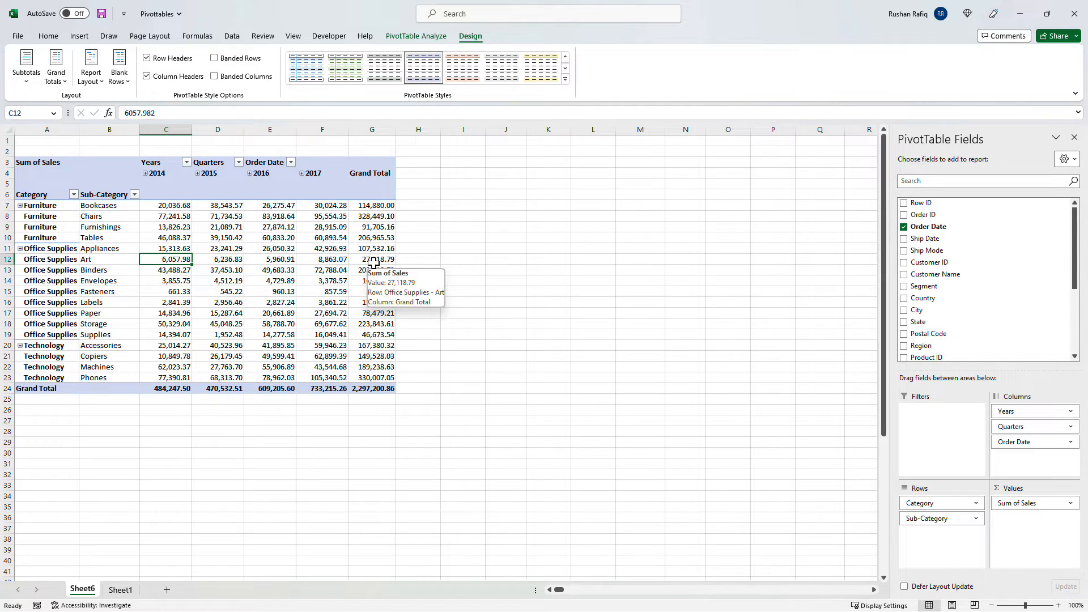
Step: Open the default PivotTable layout settings from the program's data options
left_click(505, 281)
left_click(17, 36)
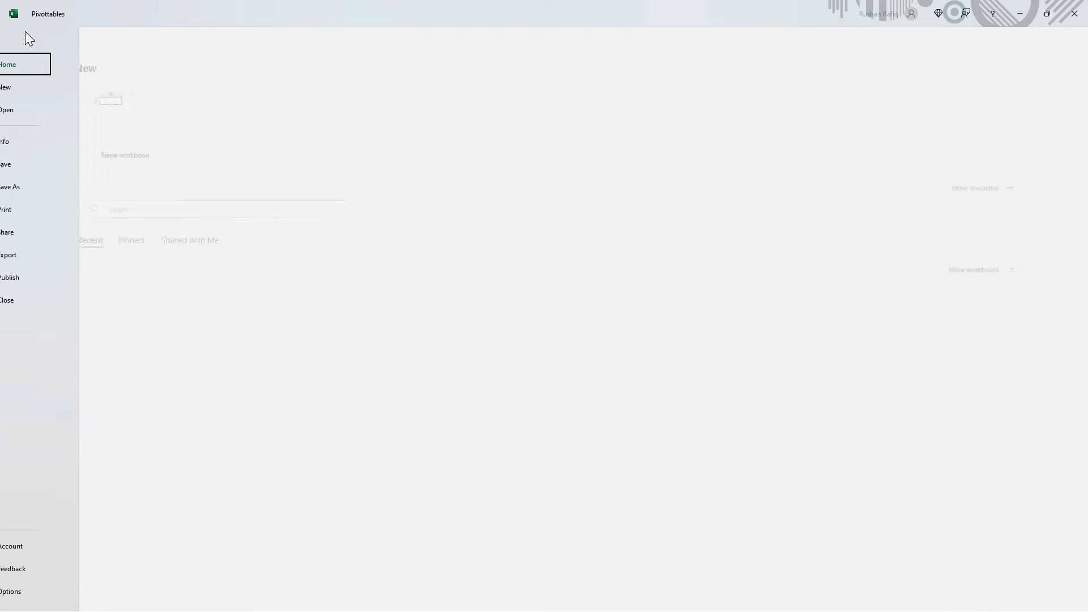
left_click(37, 595)
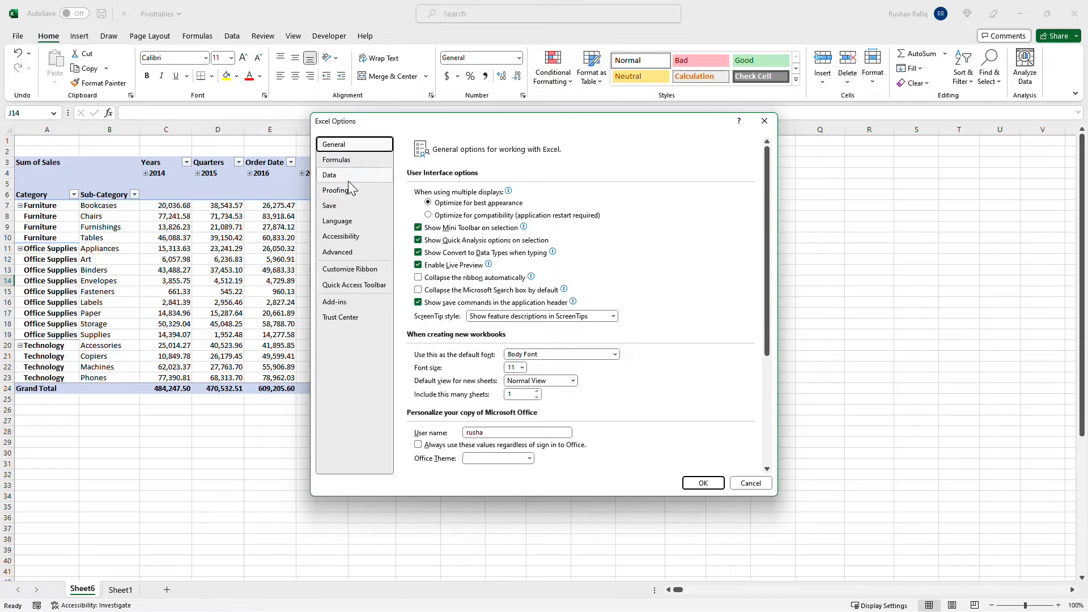
left_click(353, 176)
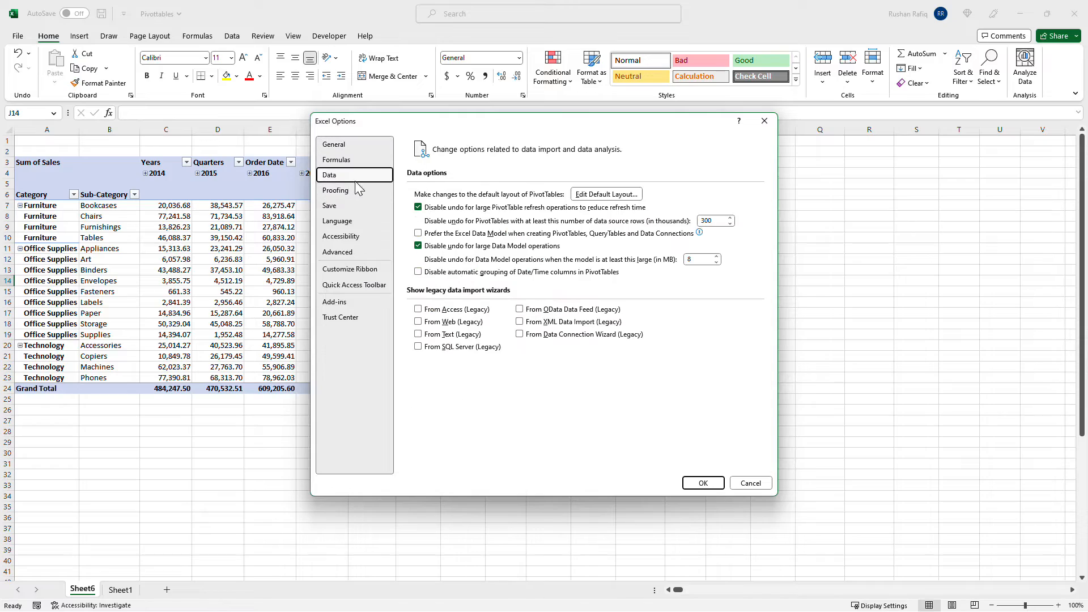
left_click(606, 194)
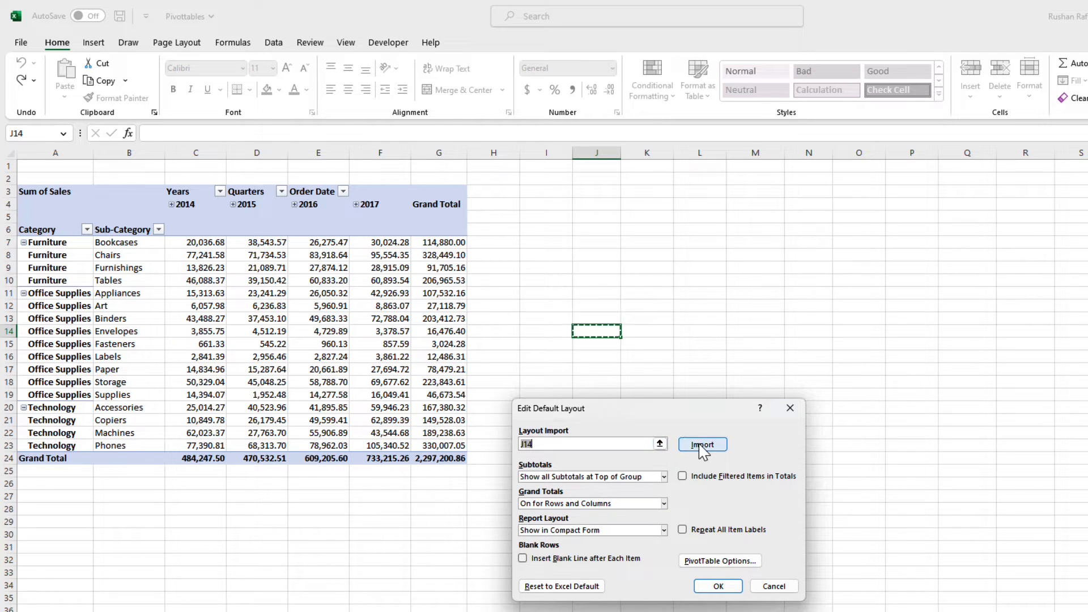
Step: Import the default layout from the existing PivotTable using cell C11, and save the option changes
left_click(199, 293)
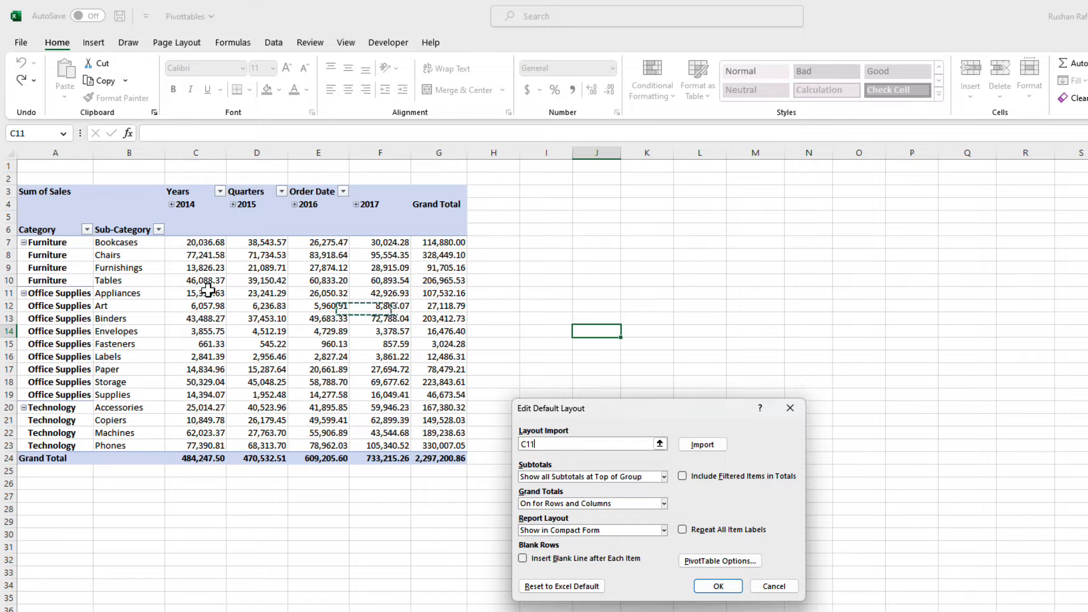
left_click(702, 444)
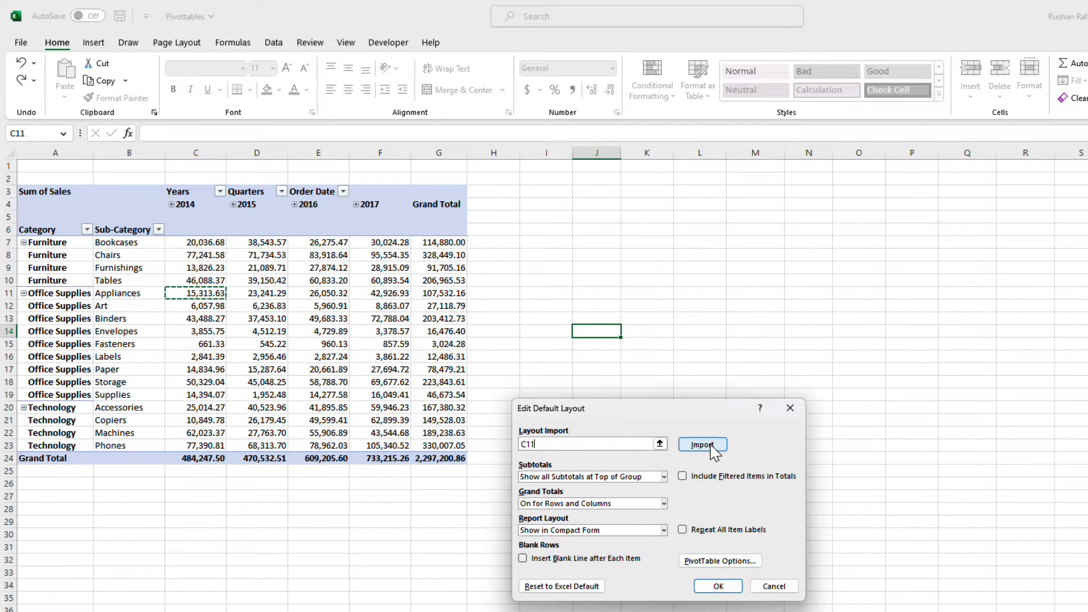
left_click(721, 586)
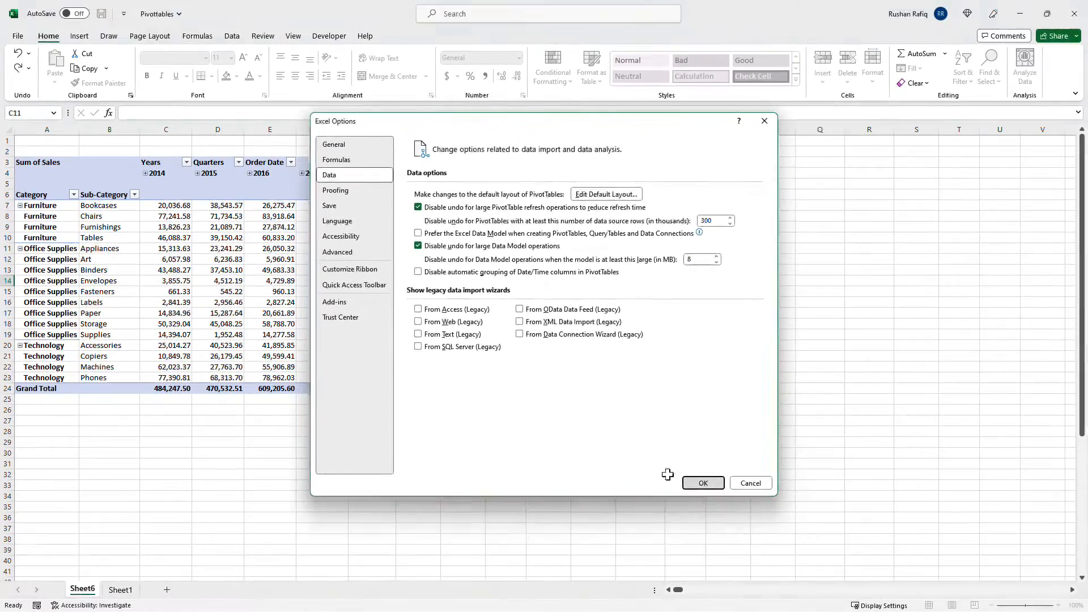
left_click(758, 521)
left_click(545, 302)
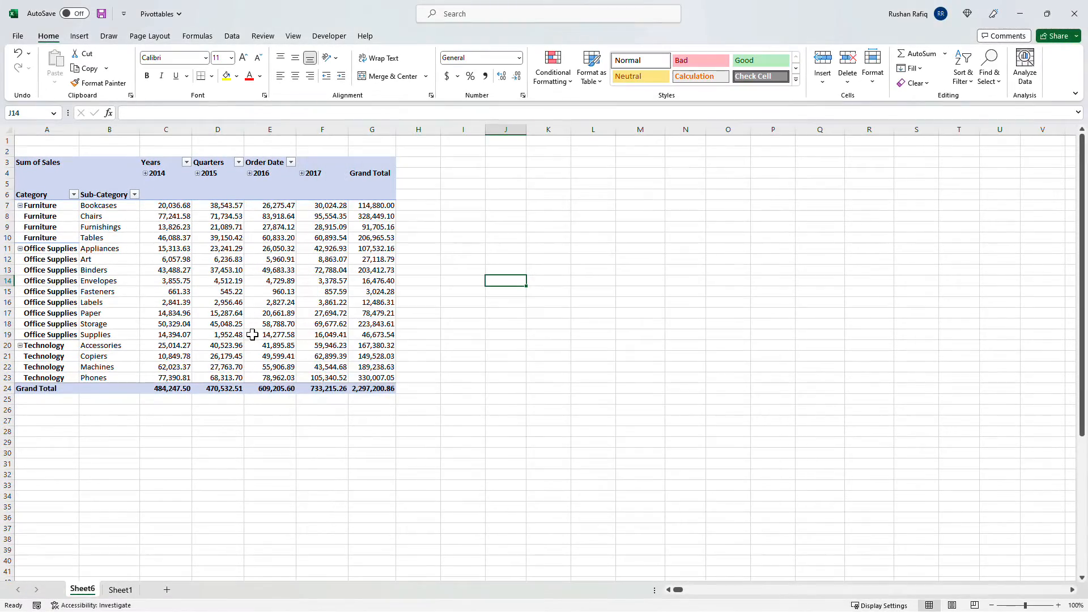
Step: Create a PivotTable on a new worksheet from the whole data range on Sheet1
left_click(120, 590)
key("ctrl+Home")
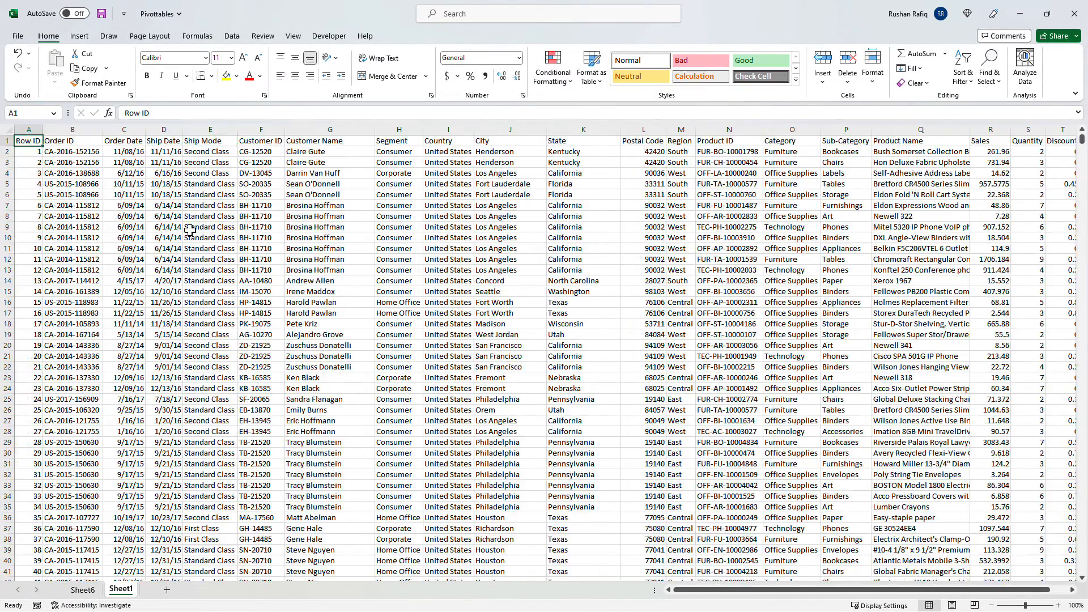
key("ctrl+shift+Right")
key("ctrl+shift+Down")
left_click(79, 36)
left_click(27, 60)
left_click(585, 488)
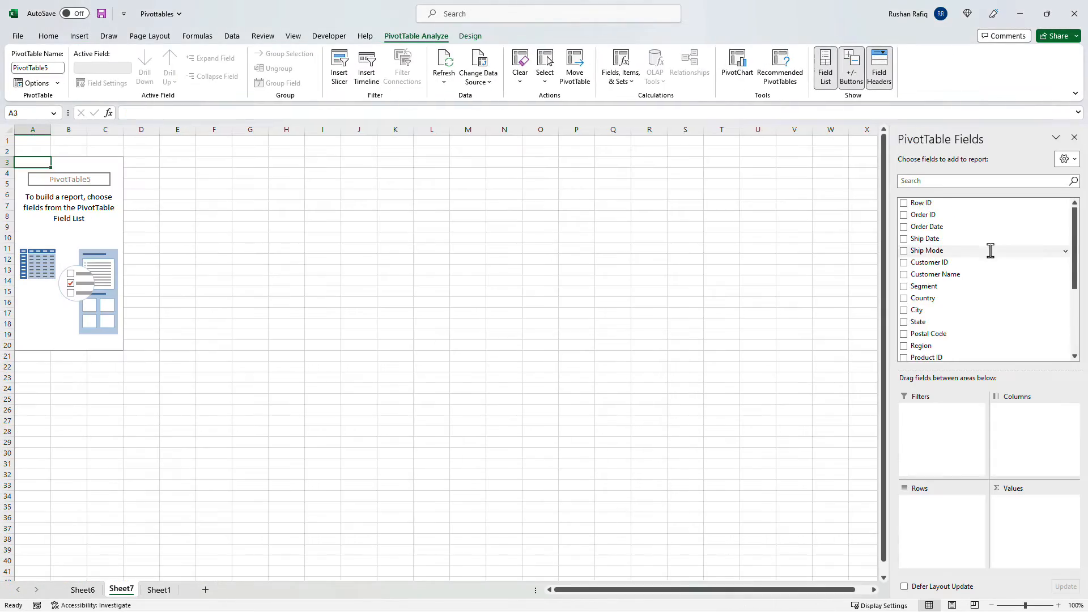
Step: Place Category and Sub-Category in Rows, Sales in Values and Order Date in Columns of the new PivotTable
scroll(988, 250, "down", 2)
left_click_drag(925, 315, 947, 539)
left_click_drag(932, 327, 958, 521)
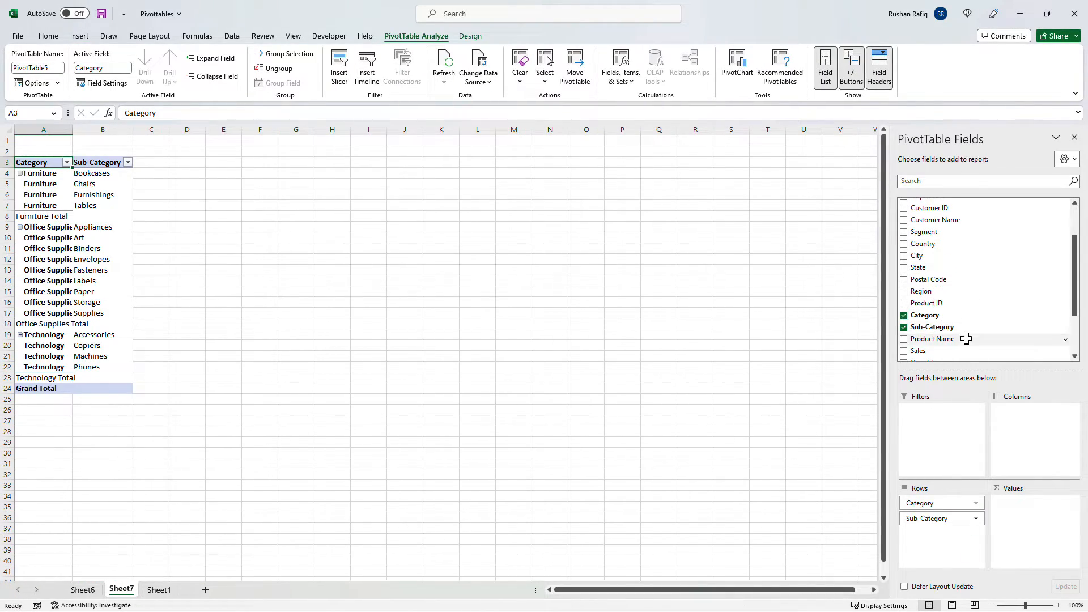
scroll(967, 338, "down", 2)
left_click_drag(929, 281, 1032, 525)
left_click_drag(941, 227, 1025, 435)
left_click(212, 312)
Step: Try inserting a blank line after each item in the PivotTable, and remove the blank lines again
left_click(470, 36)
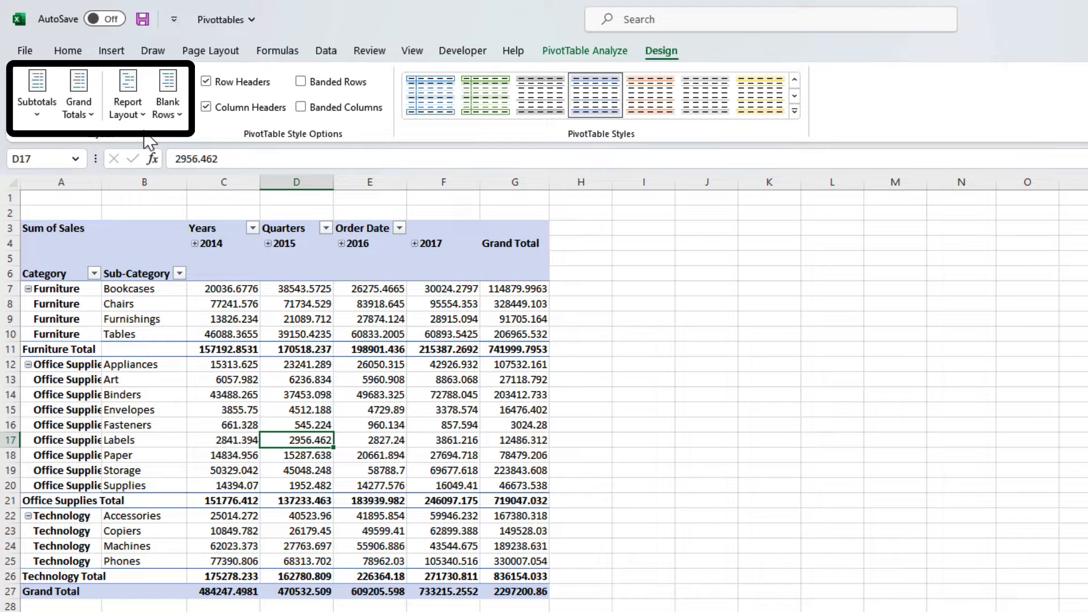
left_click(166, 112)
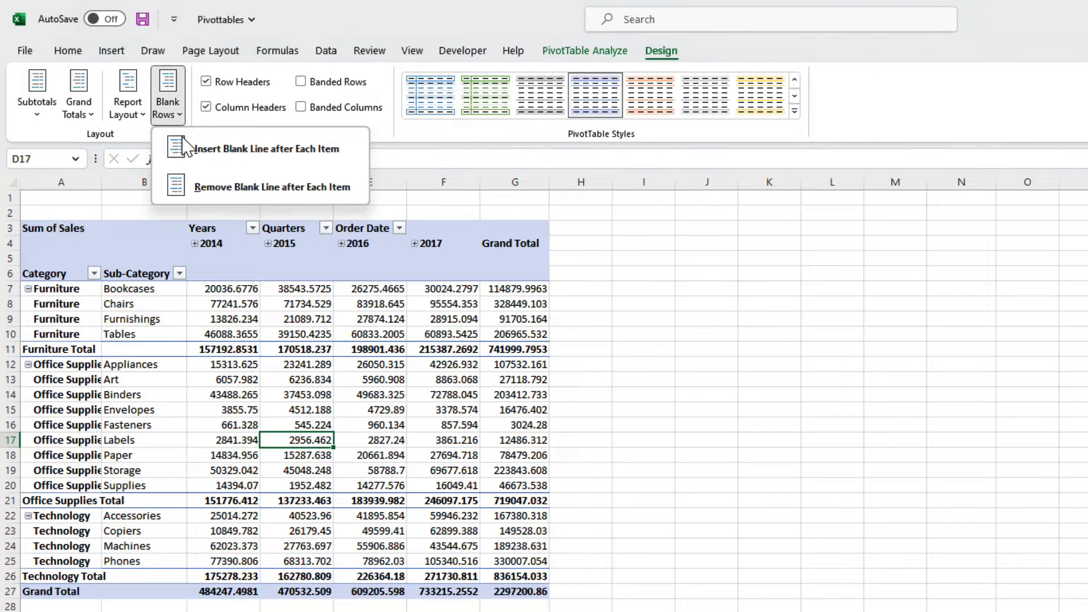
left_click(212, 149)
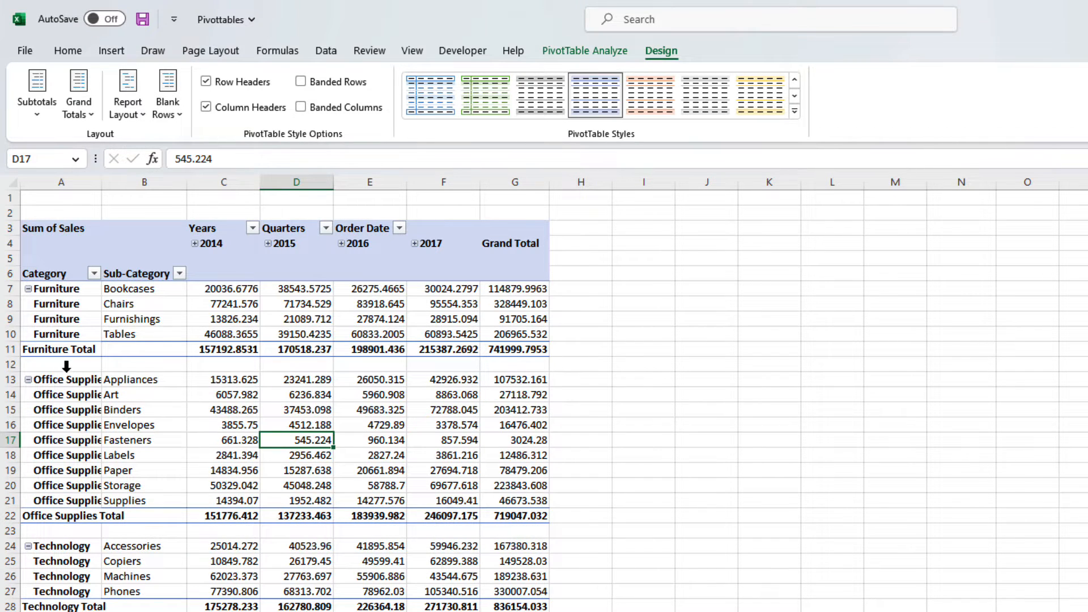
left_click(38, 359)
left_click(233, 288)
left_click(166, 110)
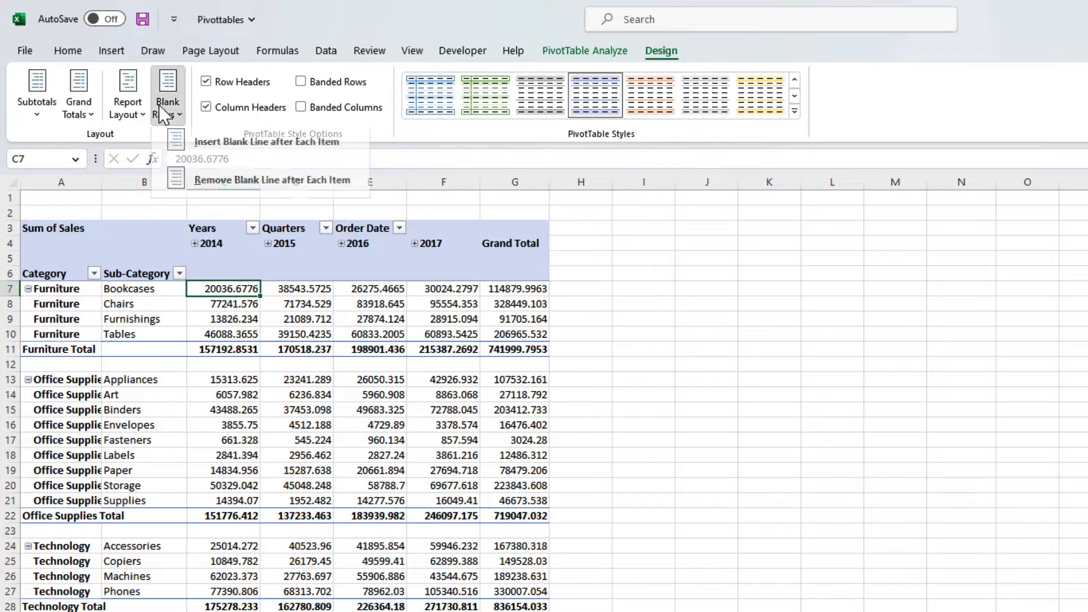
left_click(204, 187)
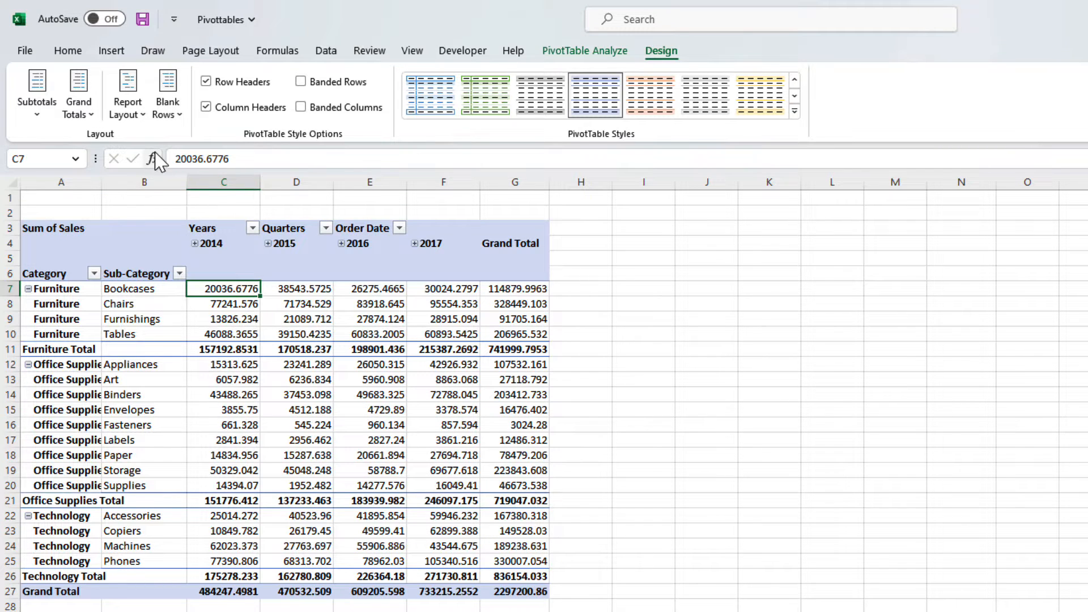
Step: Try grand totals on for columns only and off for rows and columns, undoing each change
left_click(77, 107)
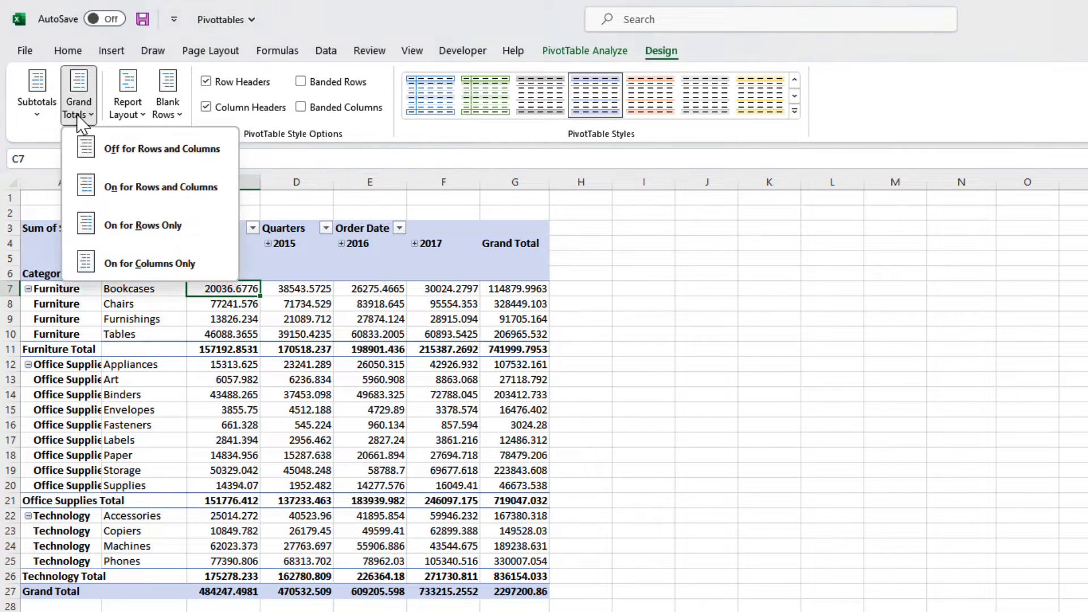
left_click(154, 268)
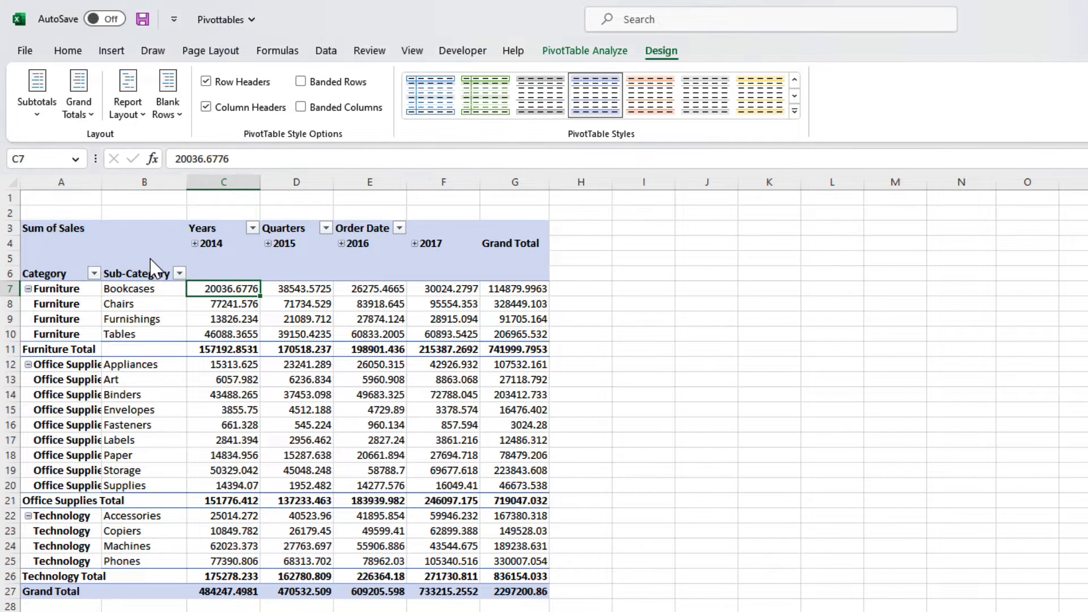
key("ctrl+z")
left_click(85, 113)
left_click(145, 148)
key("ctrl+z")
Step: Turn off all subtotals in the new PivotTable
left_click(43, 120)
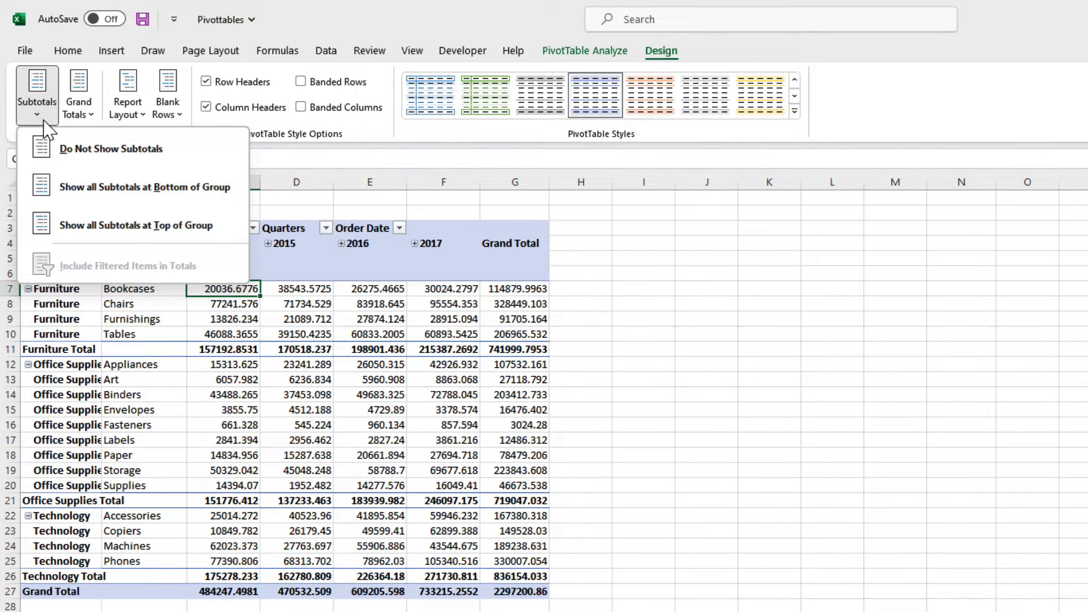
left_click(70, 151)
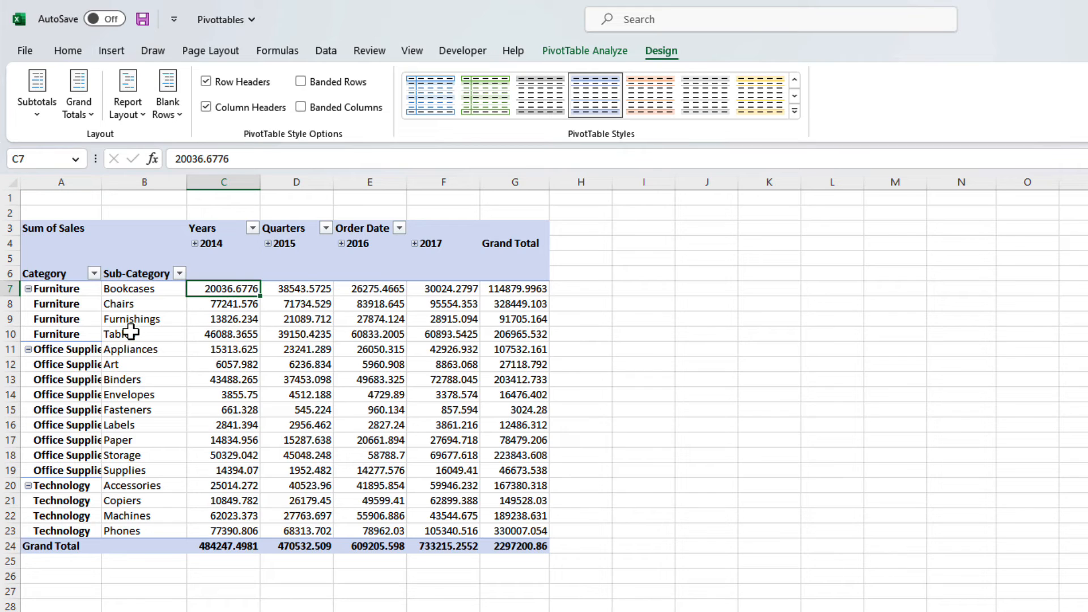
mouse_move(323, 408)
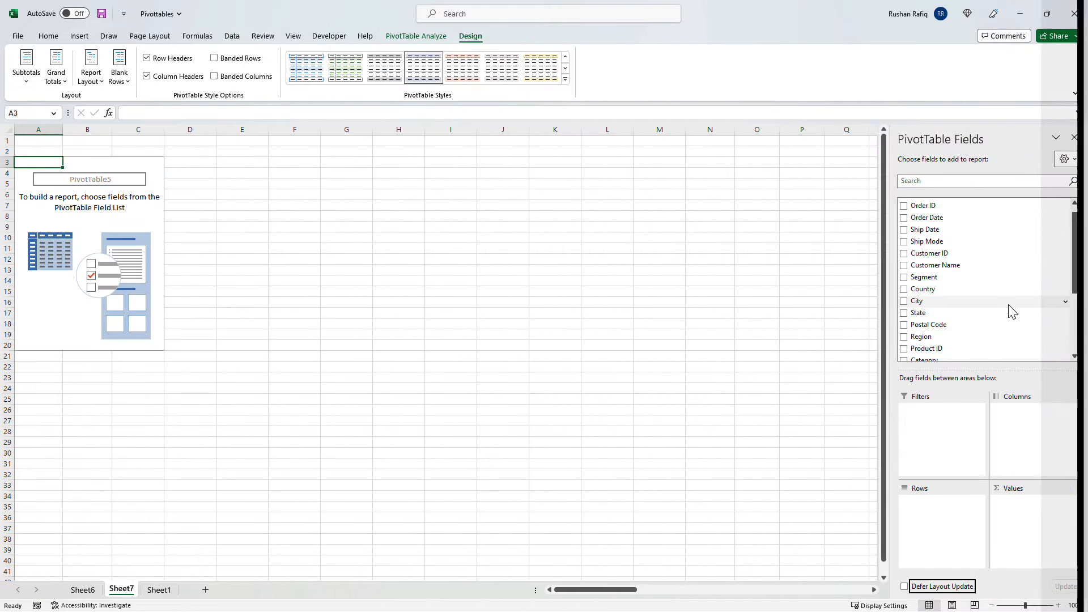
Step: Place Sub-Category in Rows and Sales in Values of the emptied PivotTable, and apply Accounting format with two decimals to the sales
scroll(986, 306, "down", 3)
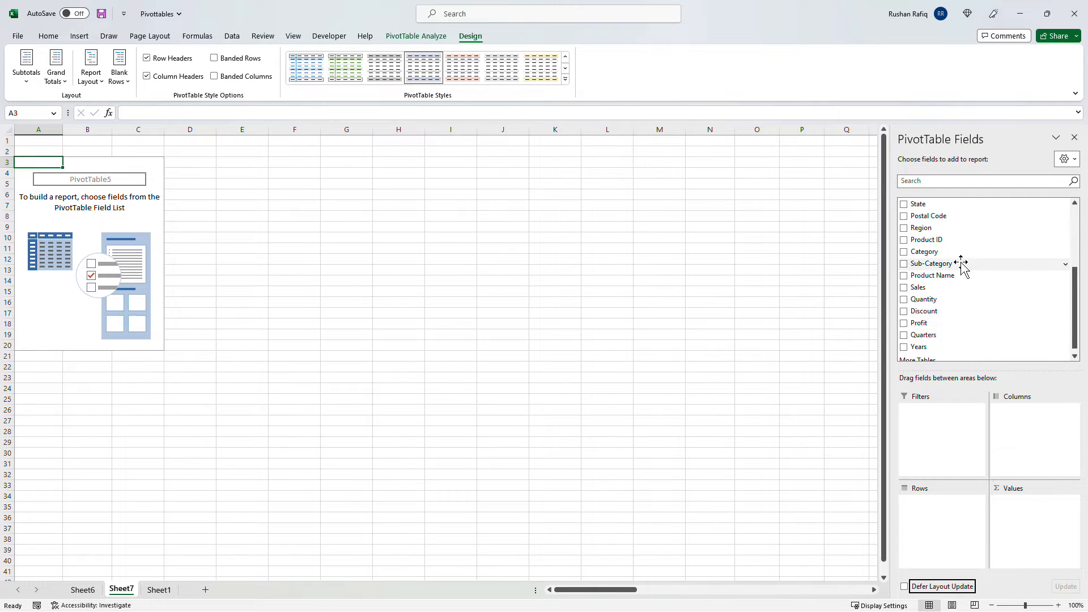
left_click_drag(962, 264, 961, 513)
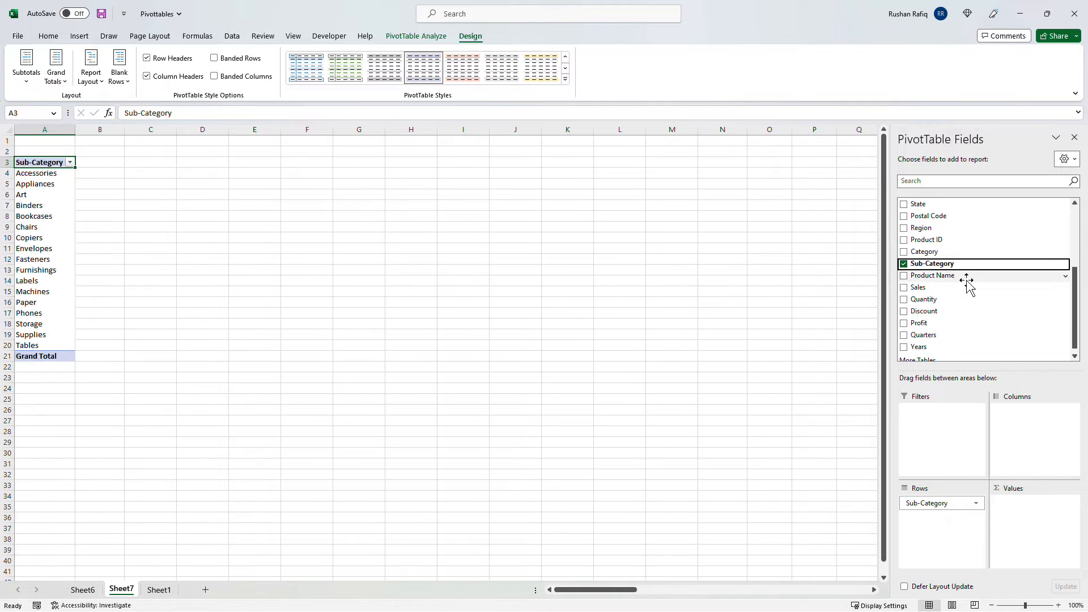
scroll(968, 281, "up", 2)
scroll(970, 284, "up", 1)
scroll(958, 295, "down", 3)
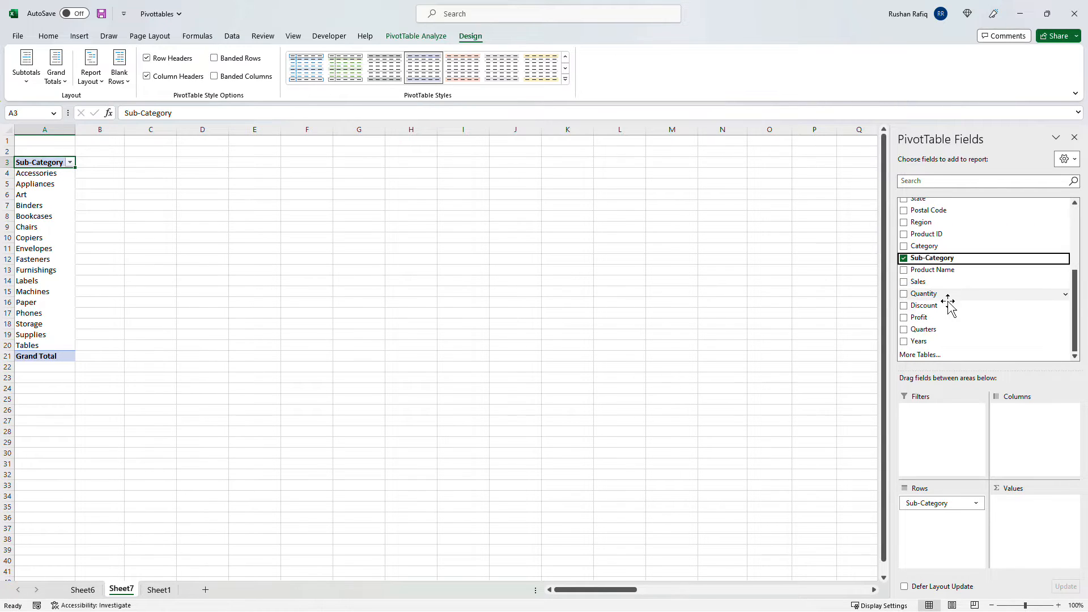
left_click_drag(937, 289, 1046, 516)
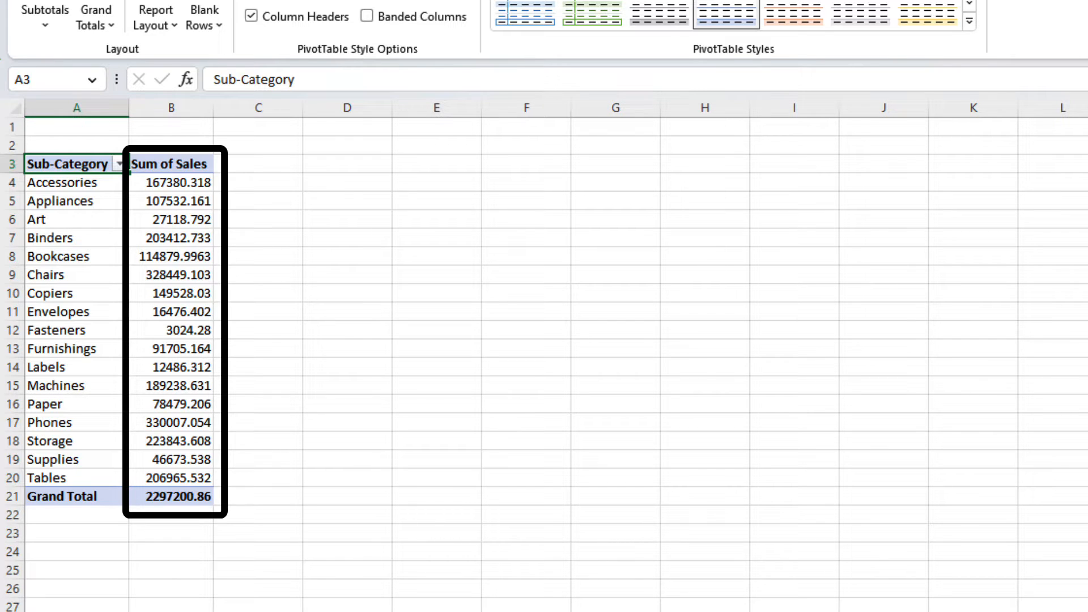
left_click_drag(141, 182, 182, 256)
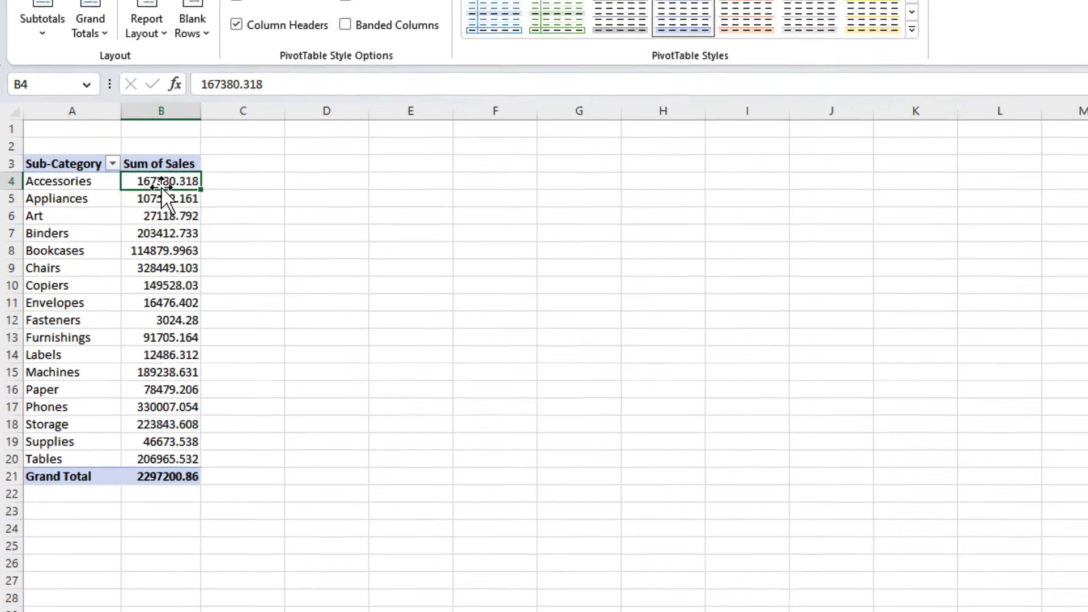
left_click_drag(115, 219, 120, 372)
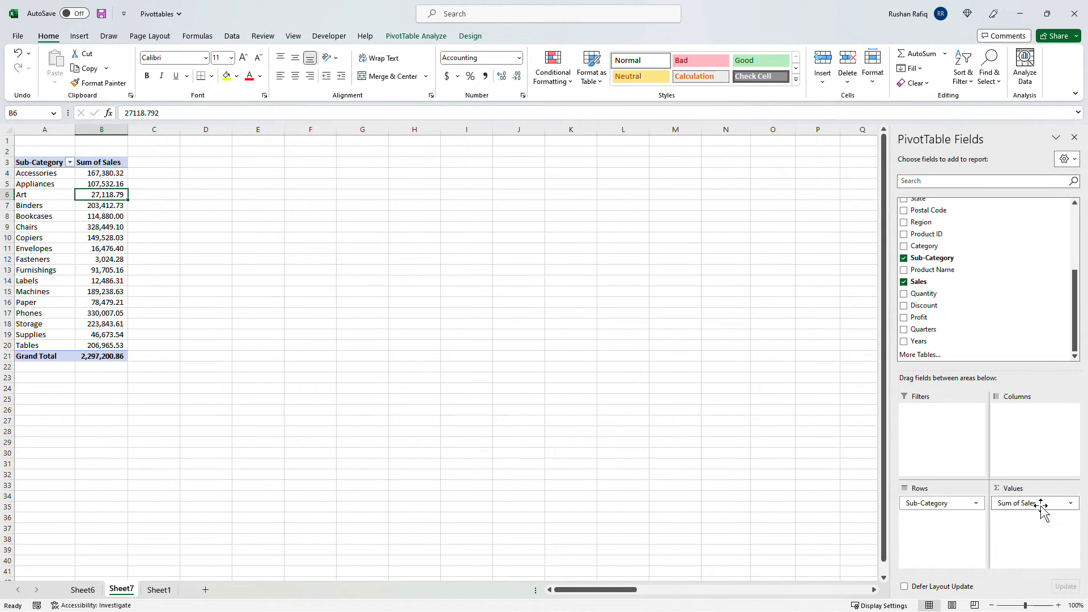
Step: Try replacing Sales with Region in the Values area, and undo the replacement
mouse_move(1042, 509)
left_mouse_down()
mouse_move(981, 335)
mouse_move(923, 222)
mouse_move(1030, 478)
mouse_move(1030, 517)
left_mouse_up()
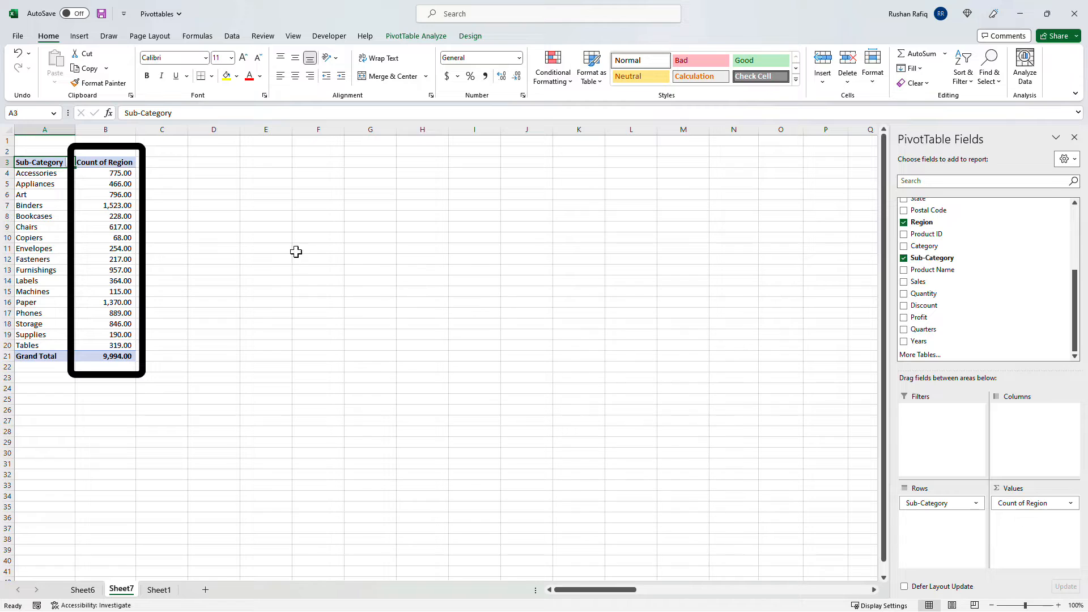
left_click(103, 173)
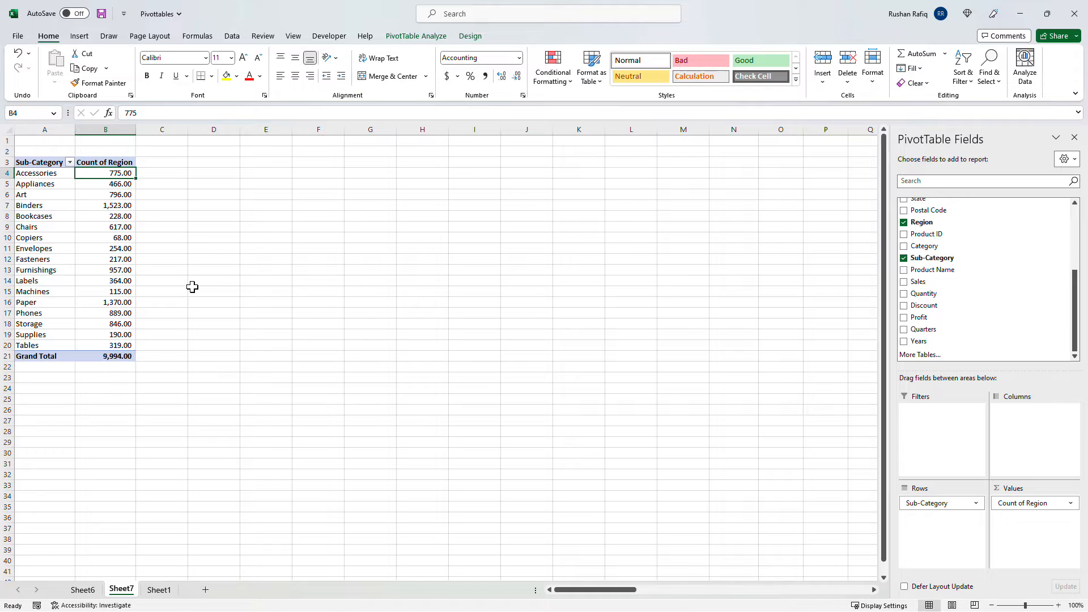
key("ctrl+z")
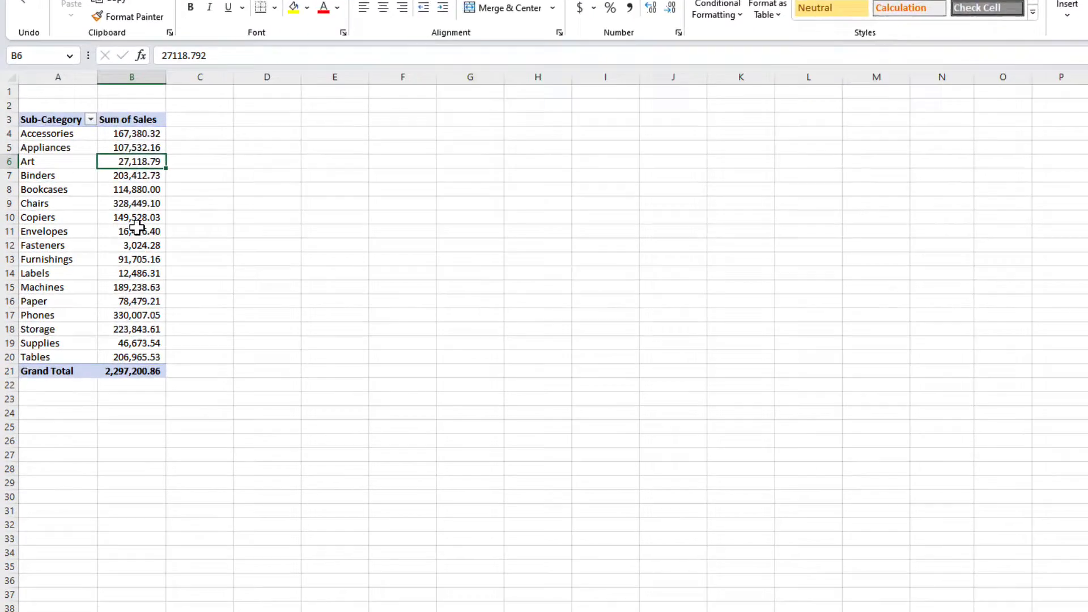
Step: Try summarizing the sales values by Average, and undo the change
right_click(104, 218)
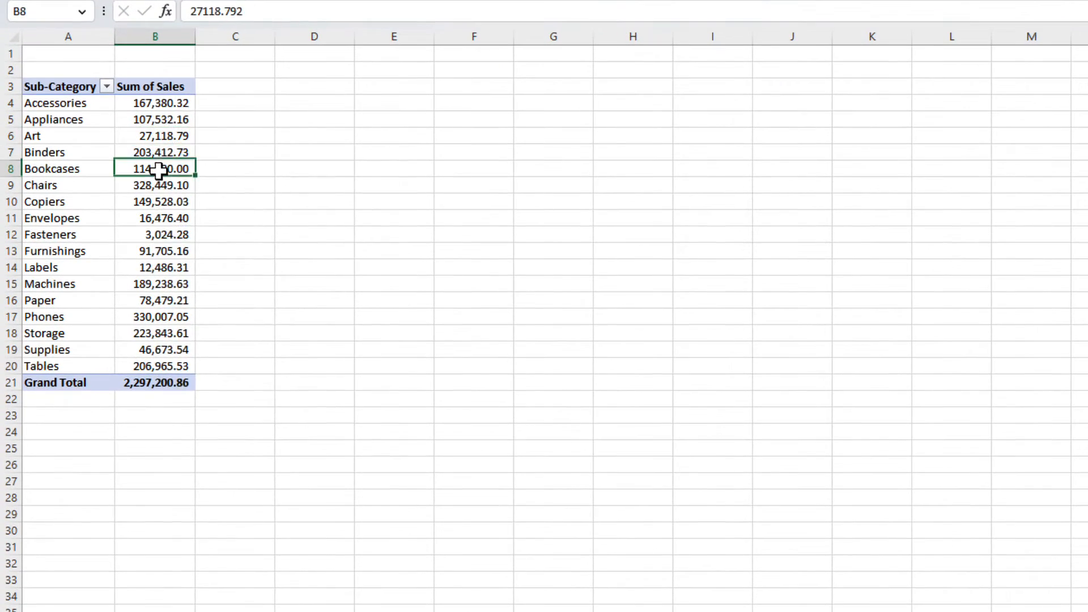
mouse_move(277, 374)
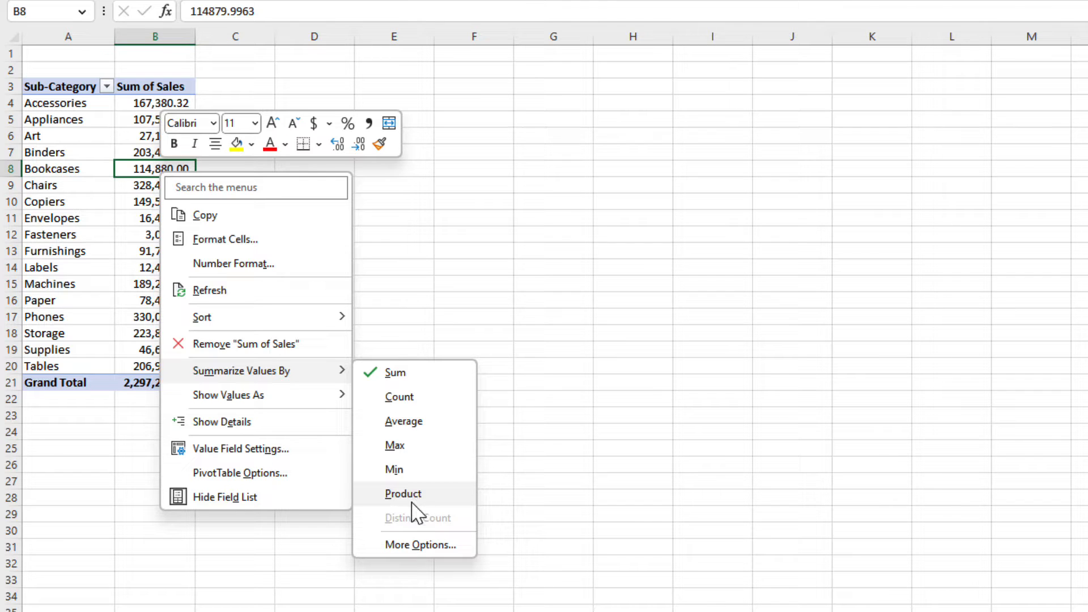
left_click(419, 422)
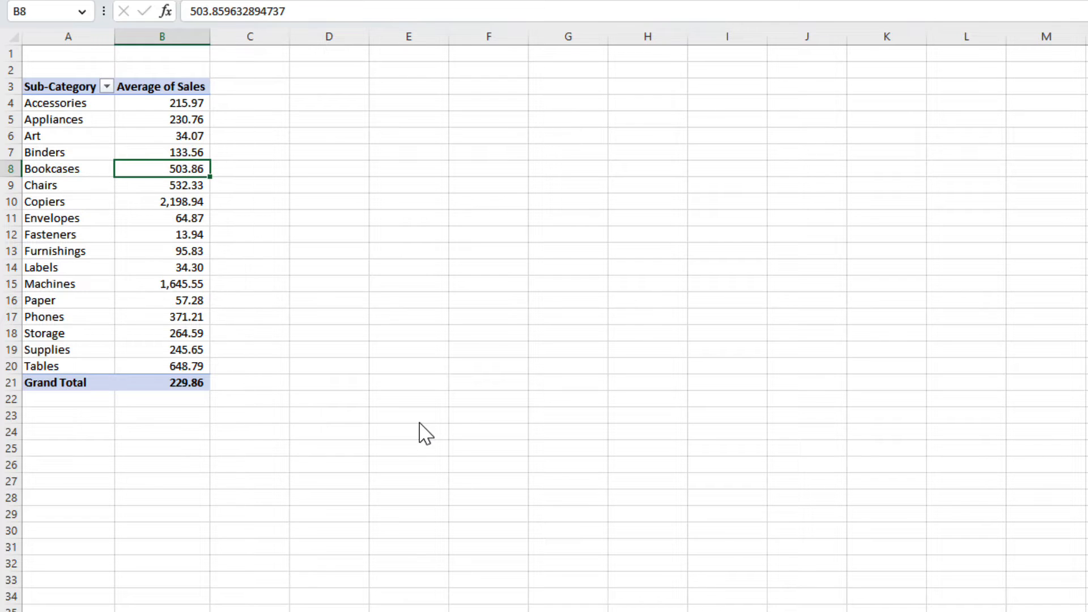
key("ctrl+z")
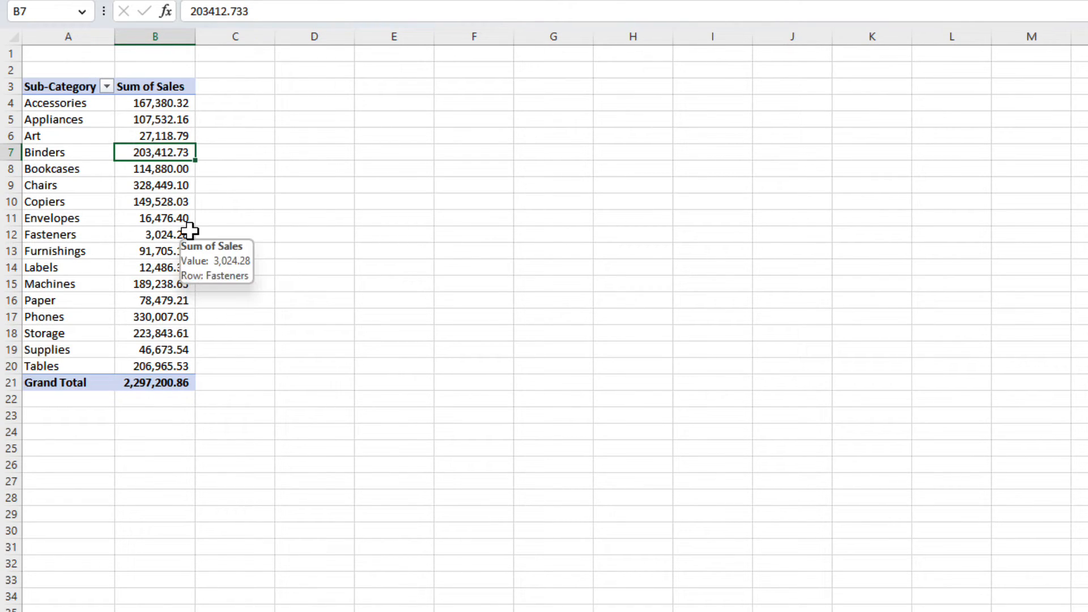
Step: Try showing the sales values as % of Grand Total, and set them back to No Calculation
right_click(189, 230)
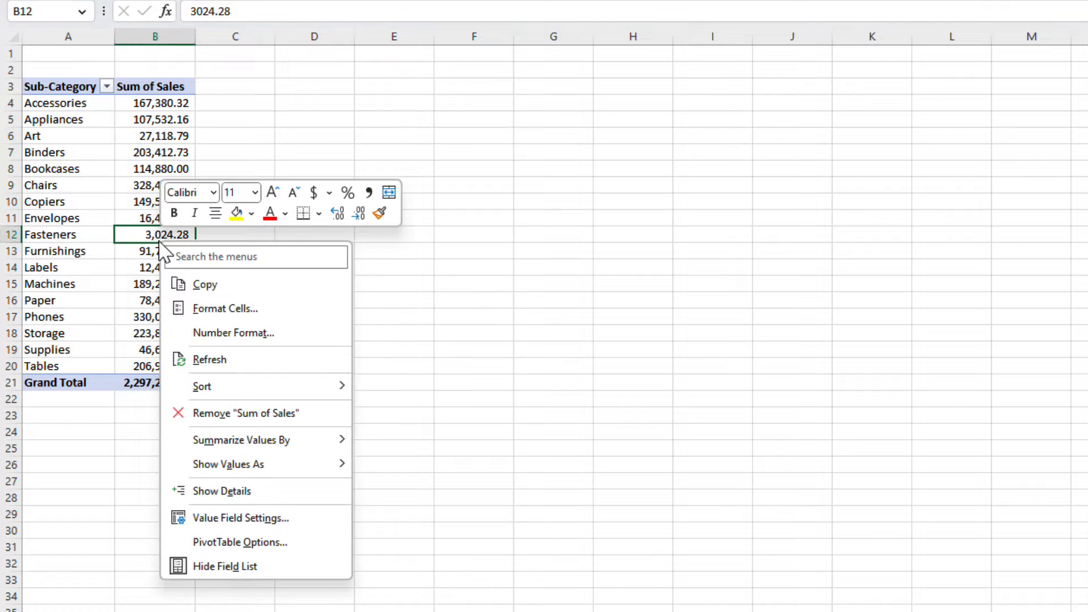
mouse_move(291, 474)
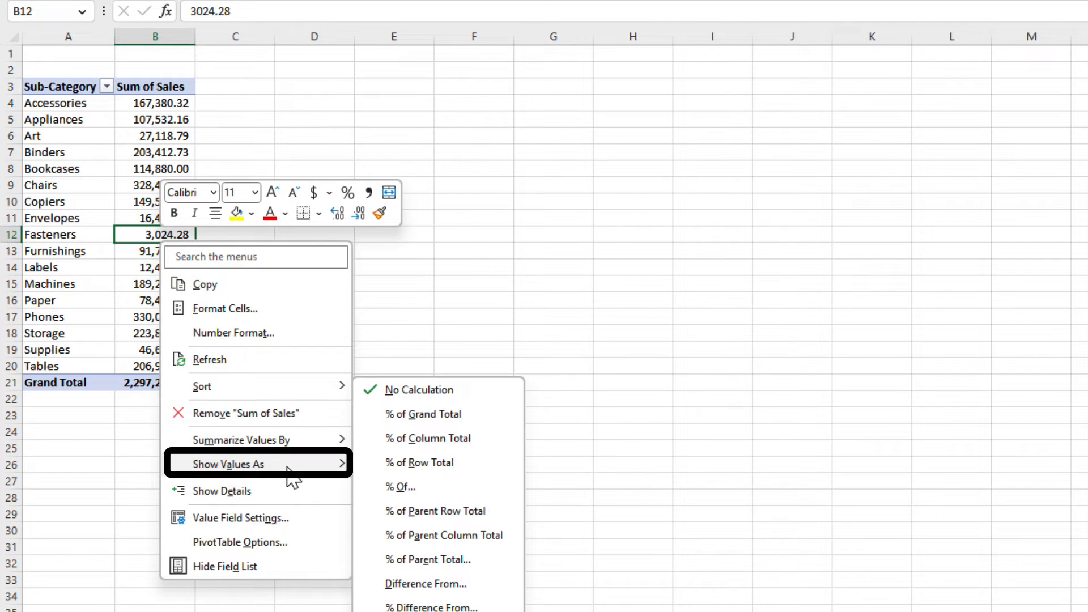
left_click(427, 414)
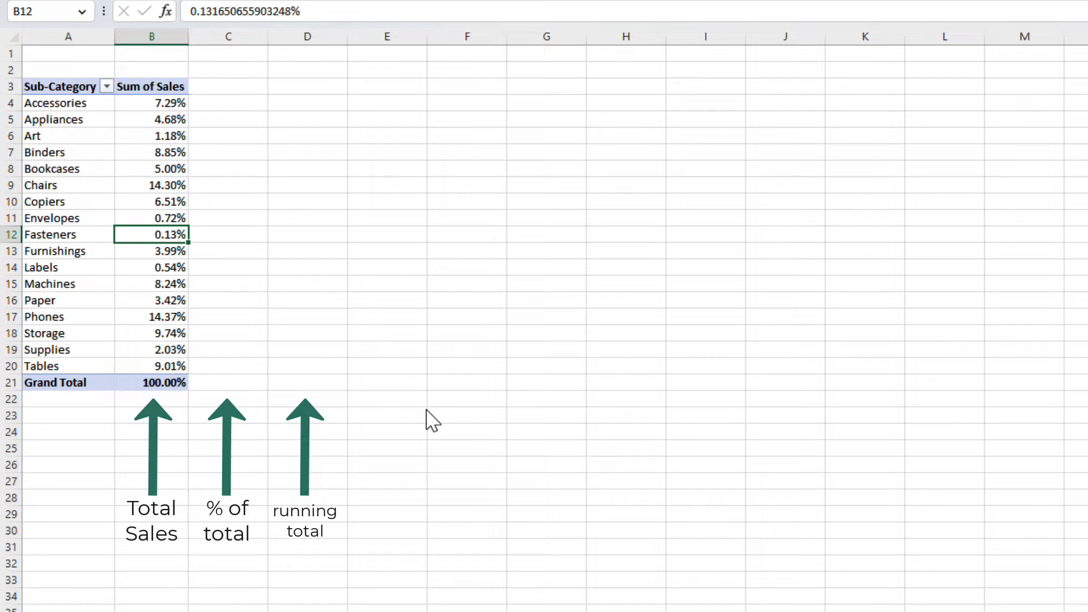
left_click(155, 153)
right_click(160, 184)
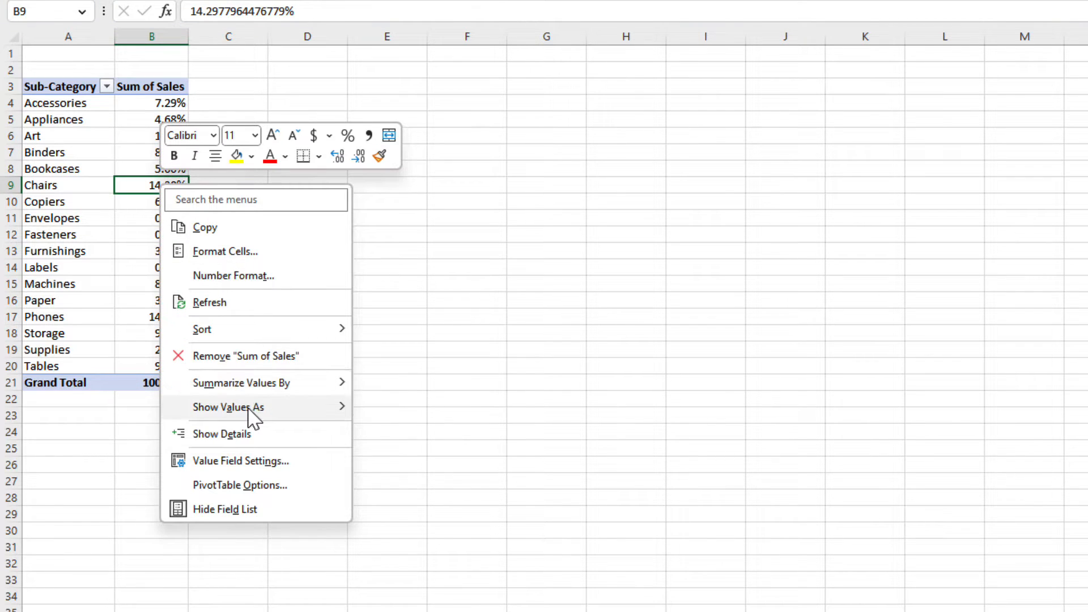
mouse_move(254, 418)
left_click(422, 390)
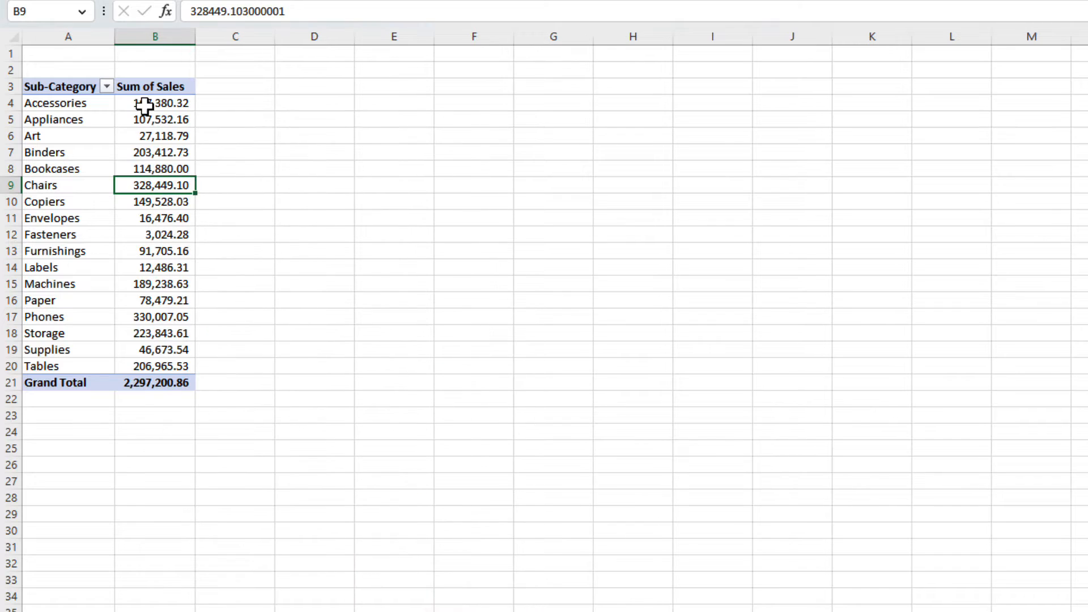
Step: Add the Sales field to the pivot table's values two more times beside the existing Sum of Sales
left_click_drag(144, 105, 173, 366)
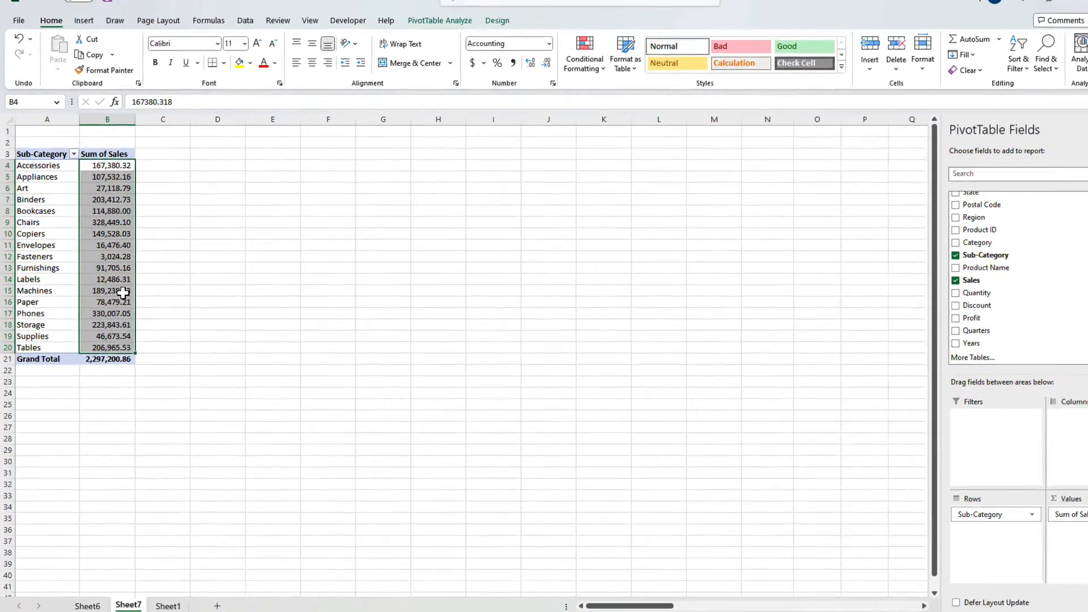
left_click(122, 256)
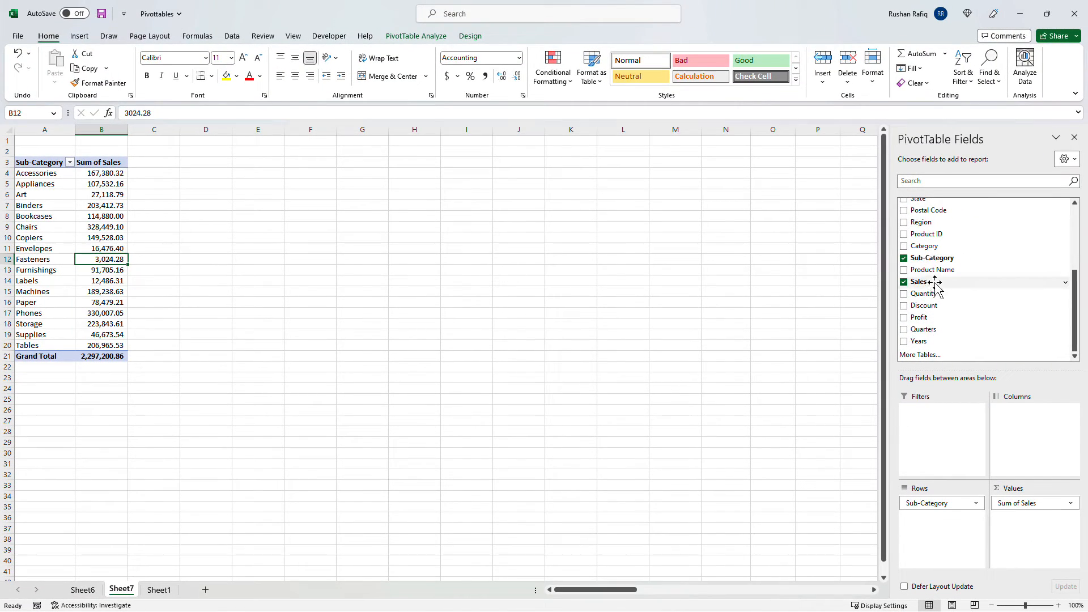
left_click_drag(935, 282, 1027, 528)
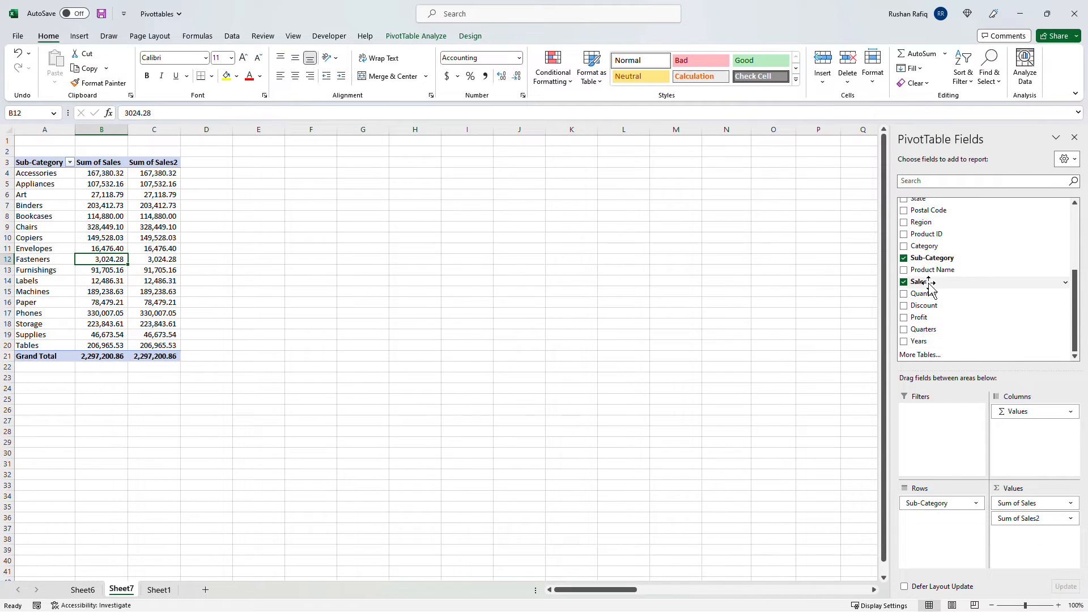
left_click_drag(930, 283, 1043, 544)
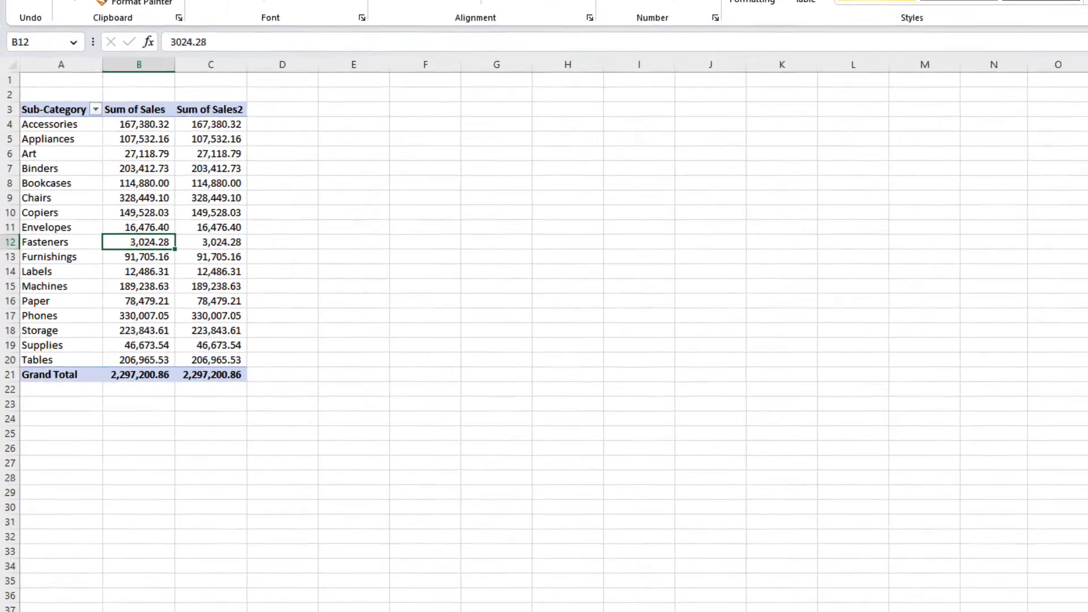
left_click_drag(149, 109, 170, 381)
left_click(240, 182)
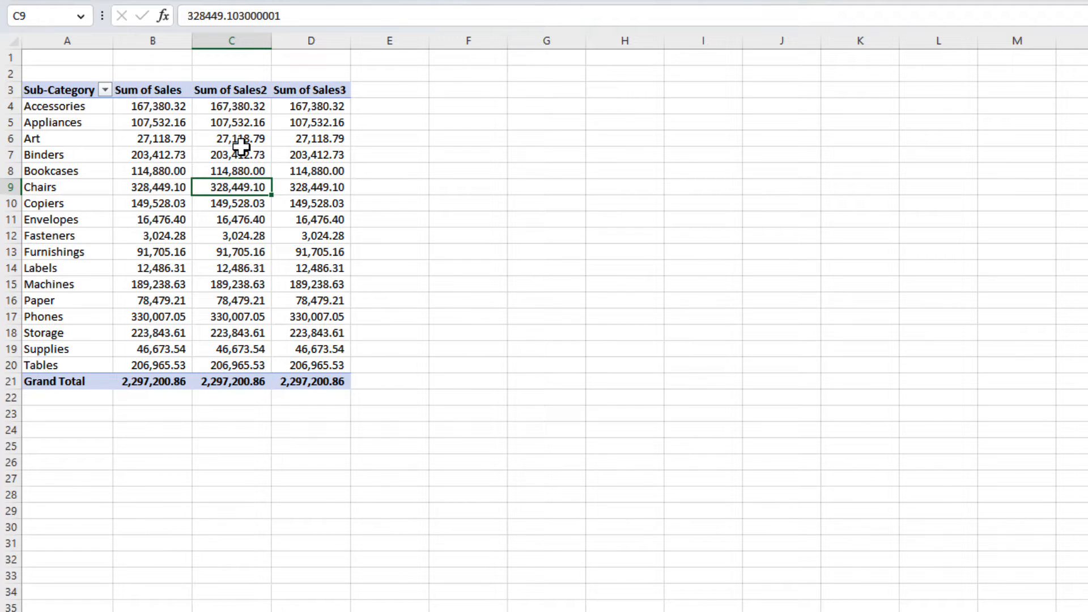
Step: Show the Sum of Sales2 column as % of Grand Total
right_click(243, 143)
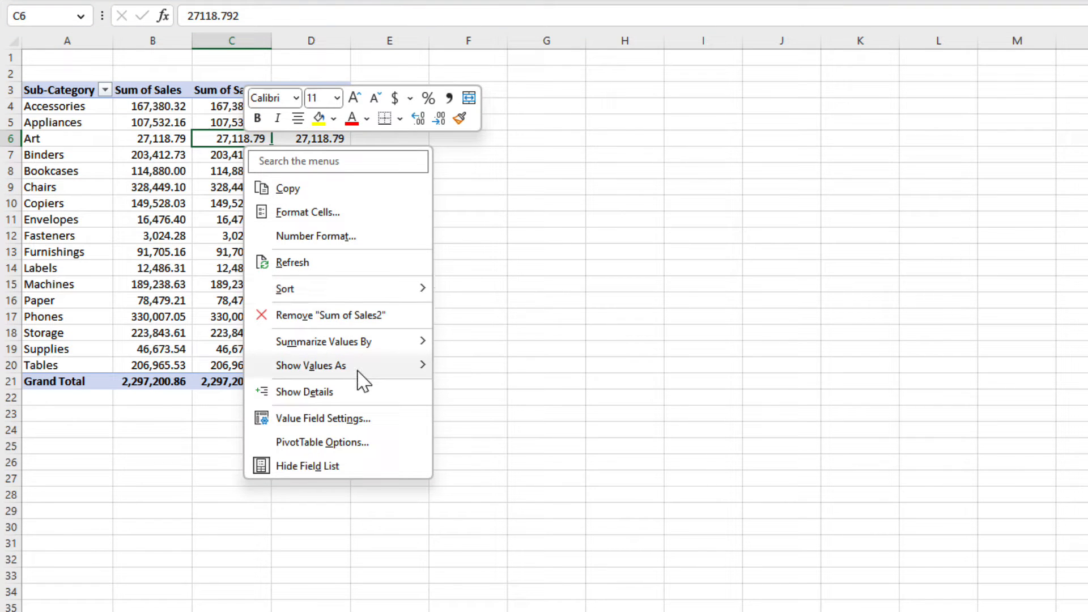
mouse_move(358, 369)
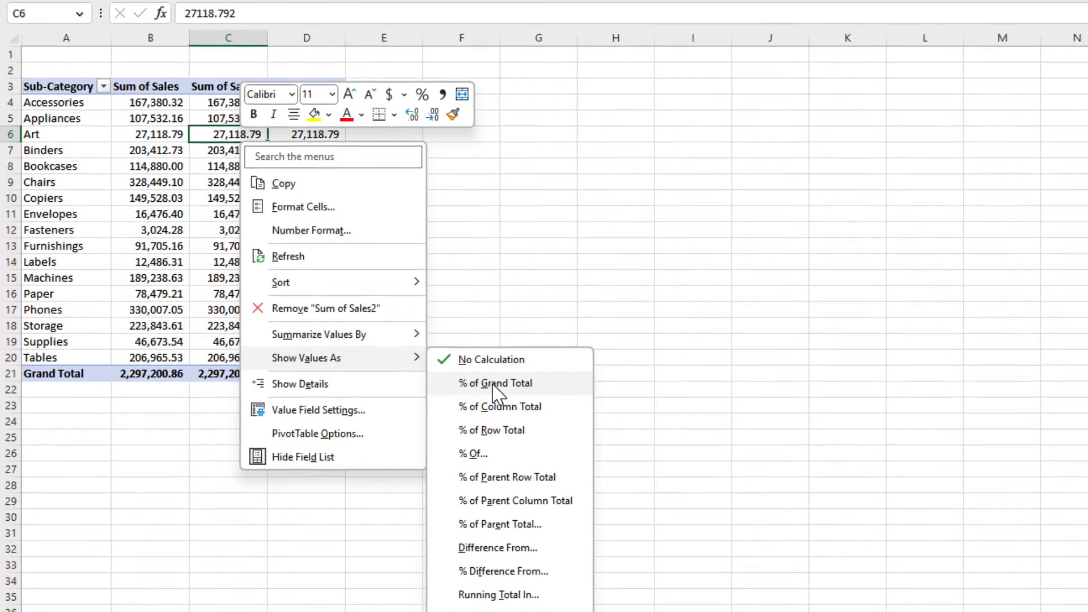
left_click(503, 392)
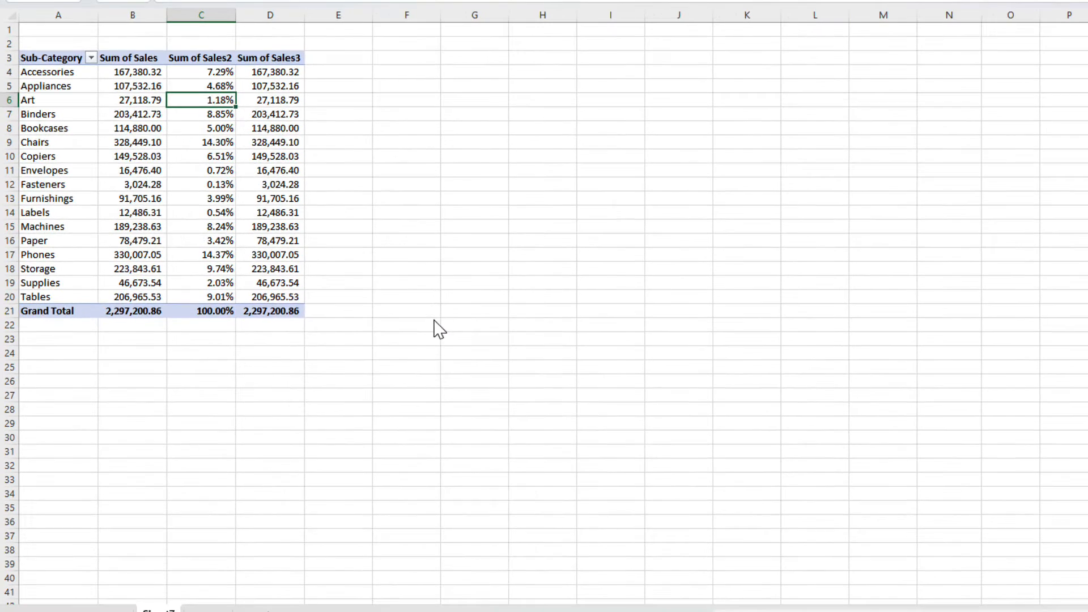
Step: Show the Sum of Sales3 column as Running Total In with Sub-Category as the base field
right_click(320, 161)
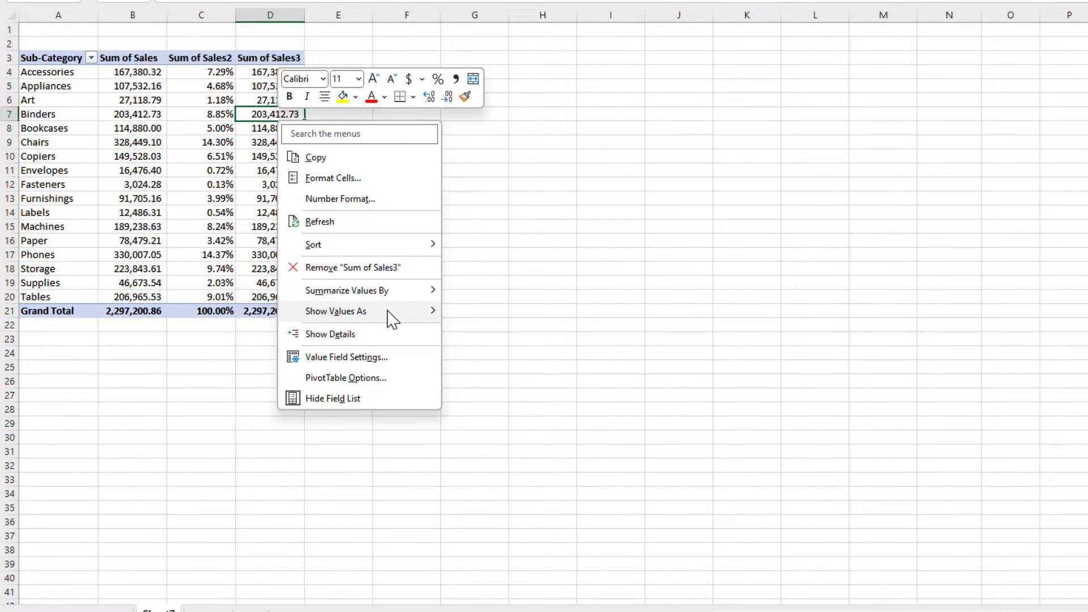
mouse_move(391, 315)
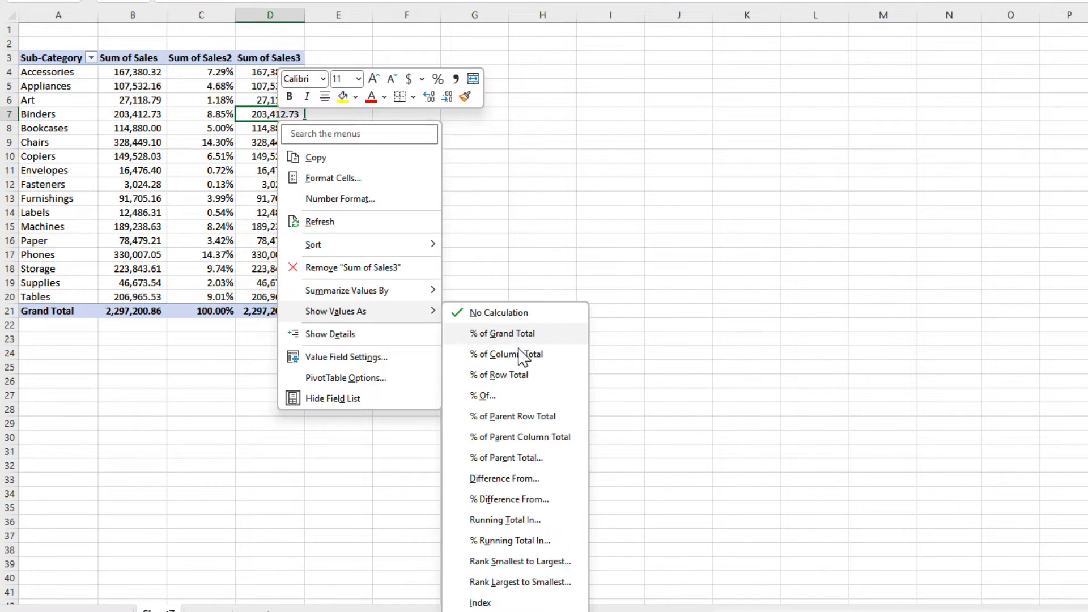
left_click(543, 524)
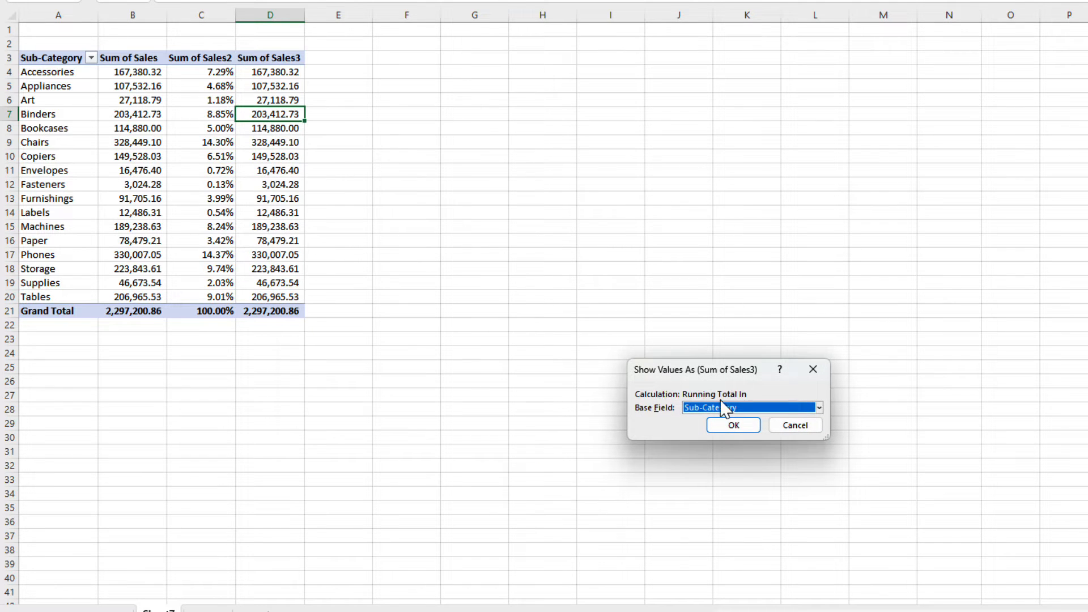
left_click(733, 427)
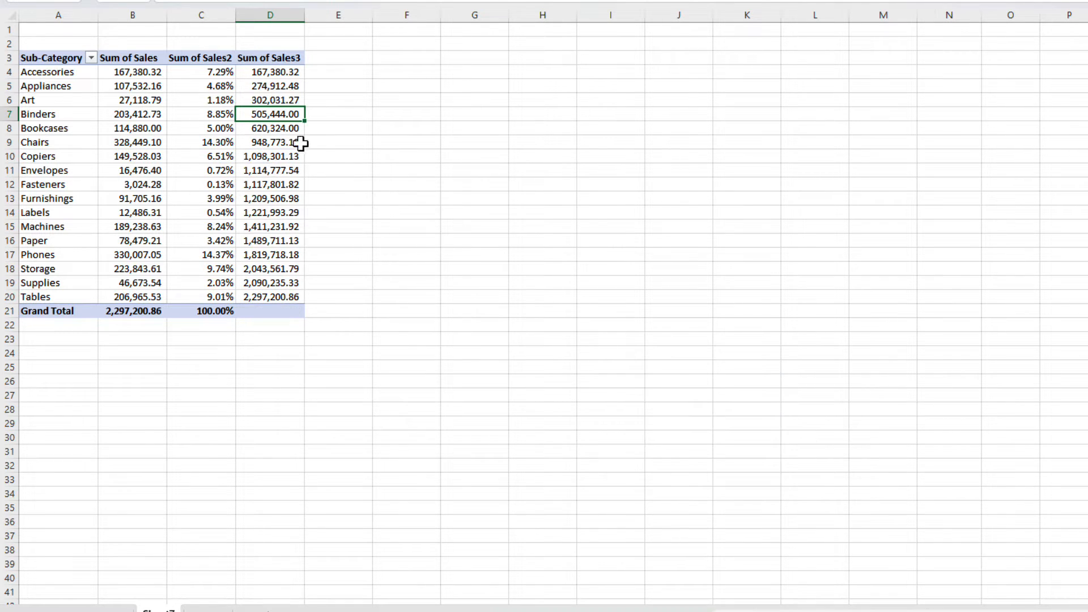
left_click(290, 228)
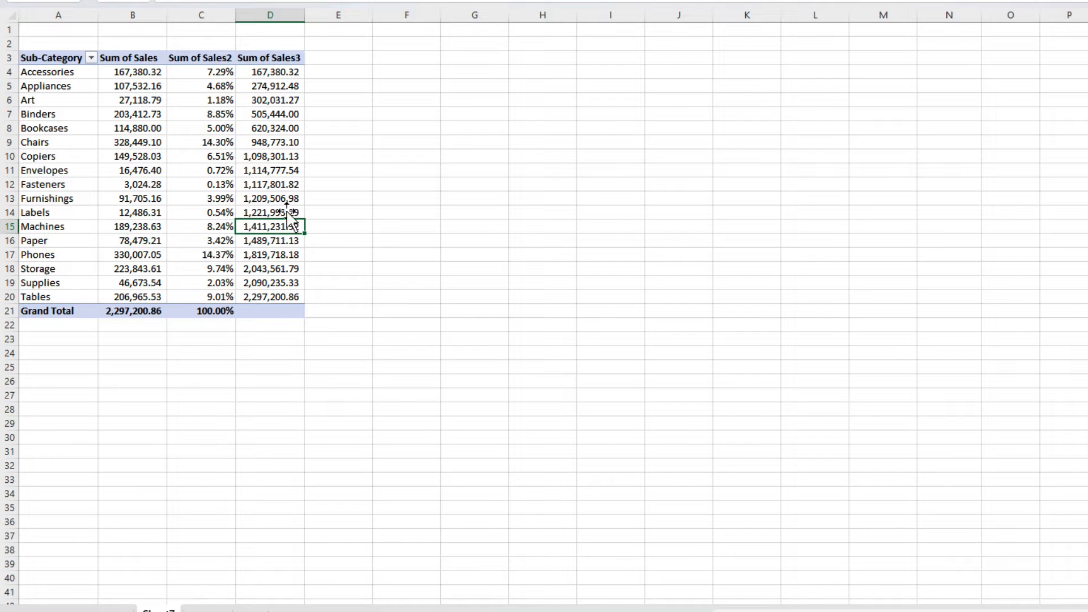
right_click(283, 152)
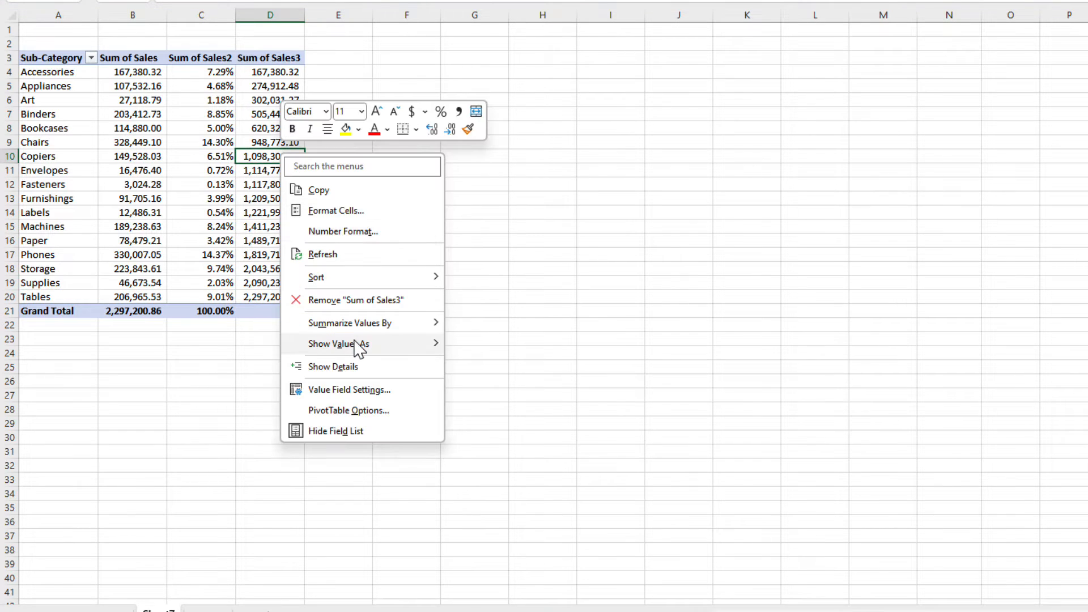
mouse_move(356, 345)
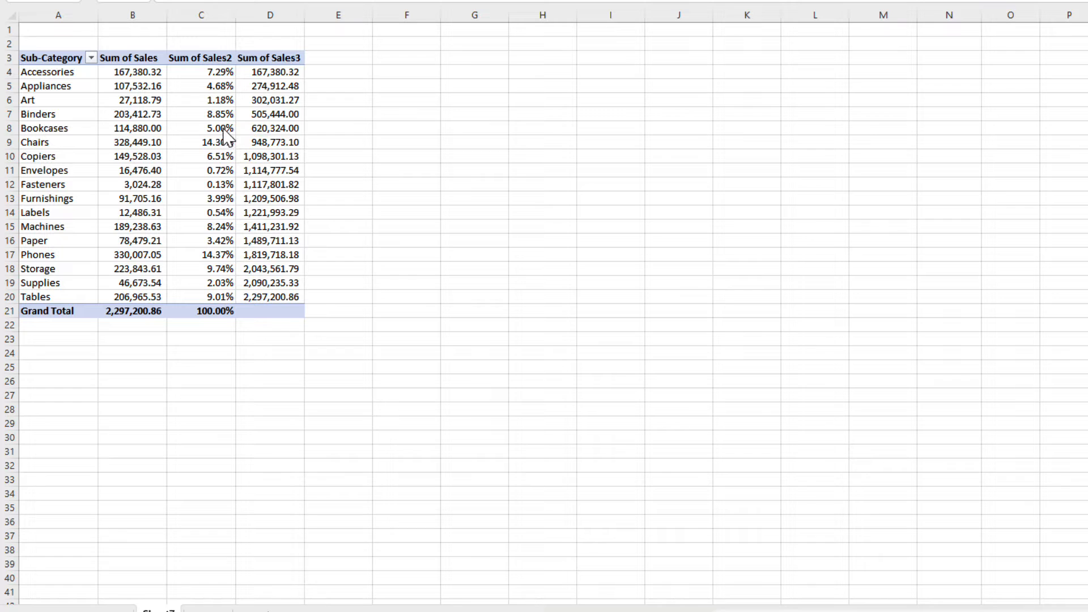
left_click(239, 129)
Step: Rename the Sum of Sales2 header to "% of total" and the Sum of Sales3 header to "Running Total"
left_click(220, 59)
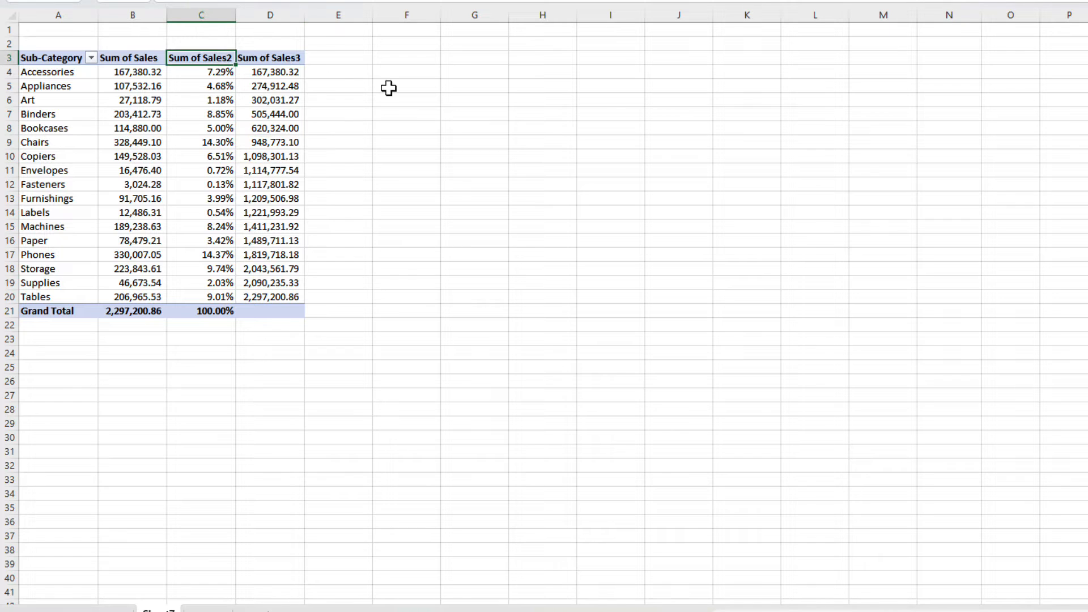
type("% of total")
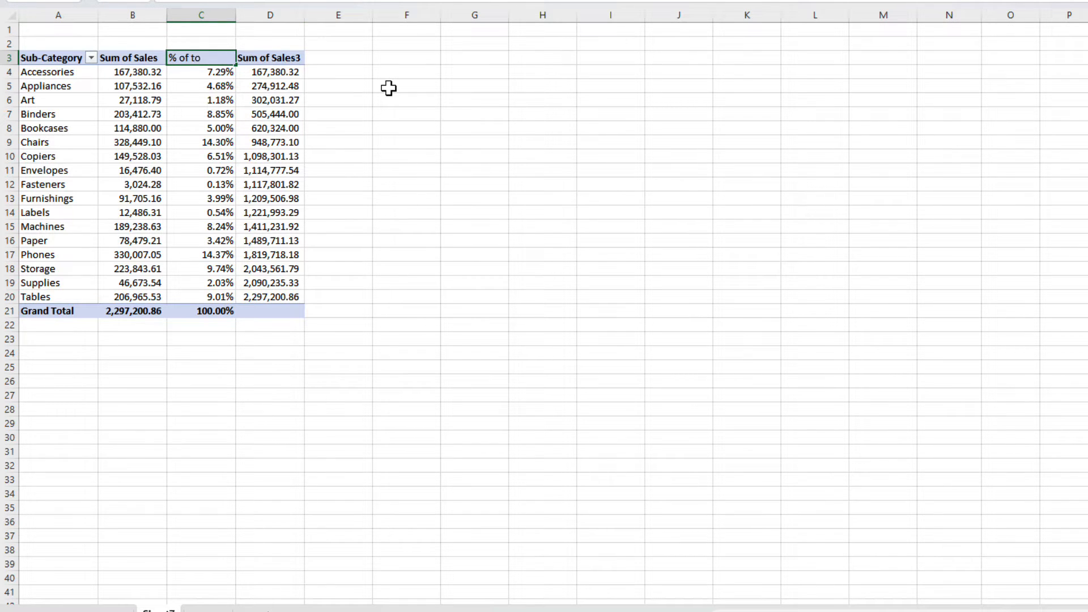
key("Return")
key("Up")
key("Right")
type("Running Total")
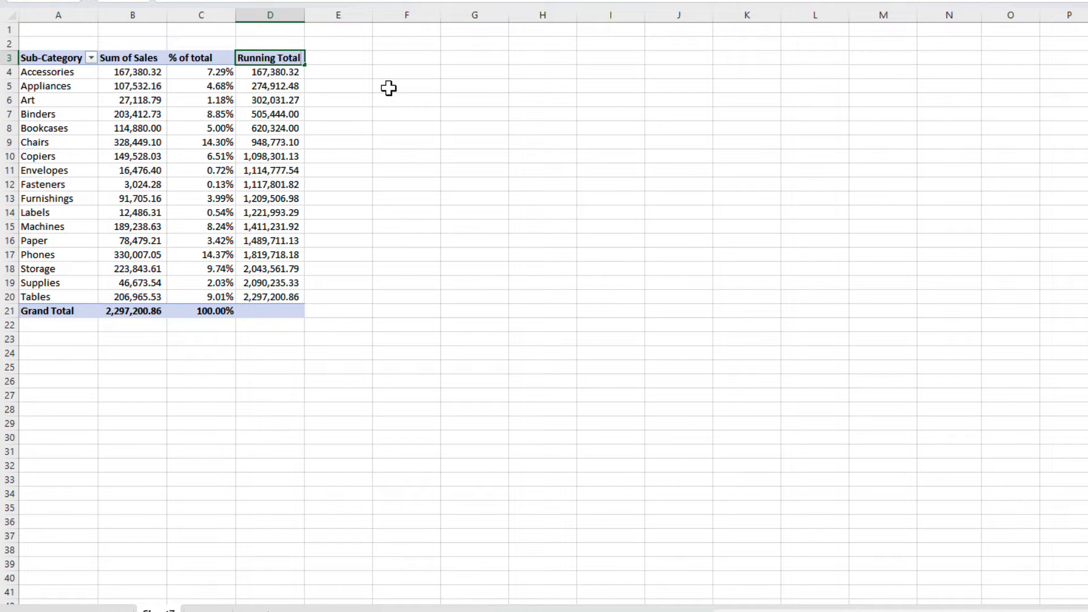
key("Return")
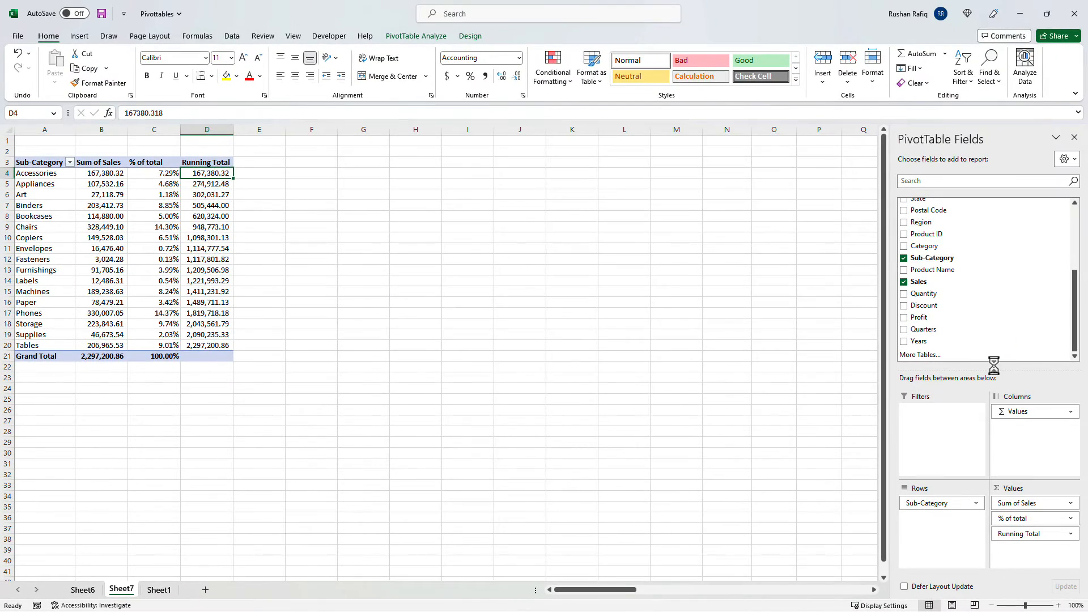
Step: Replace the % of total and Running Total values in the pivot table with the Quantity field
left_click_drag(1020, 518, 983, 295)
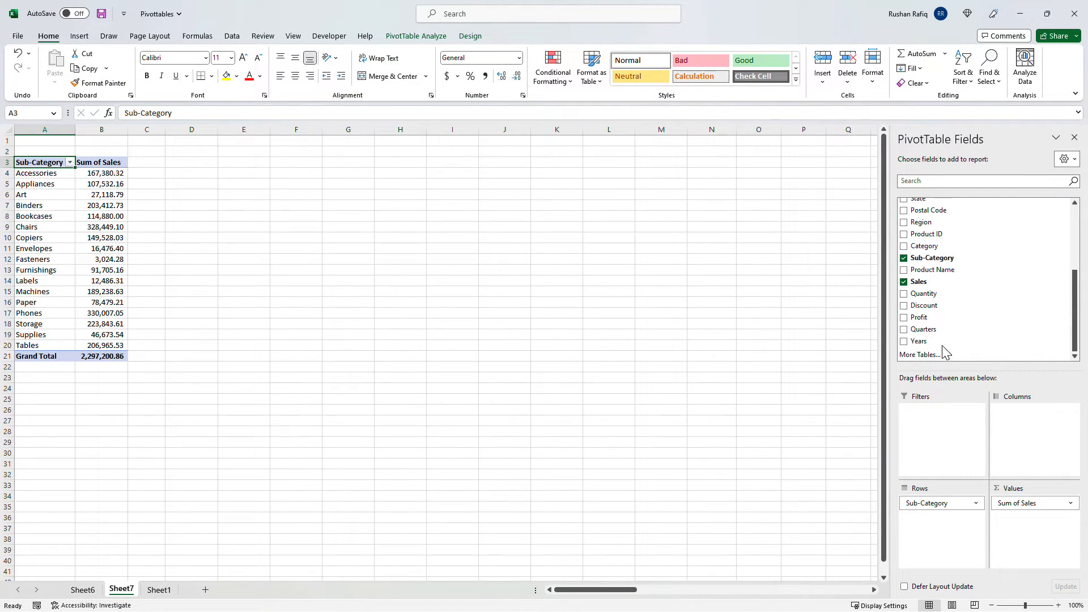
left_click(85, 185)
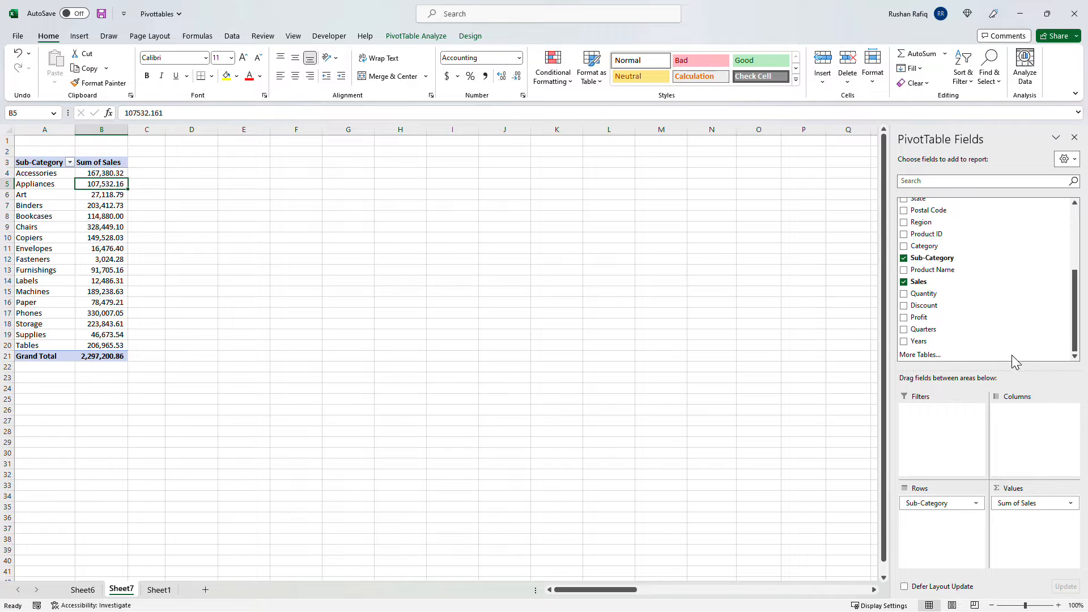
left_click_drag(945, 291, 1026, 528)
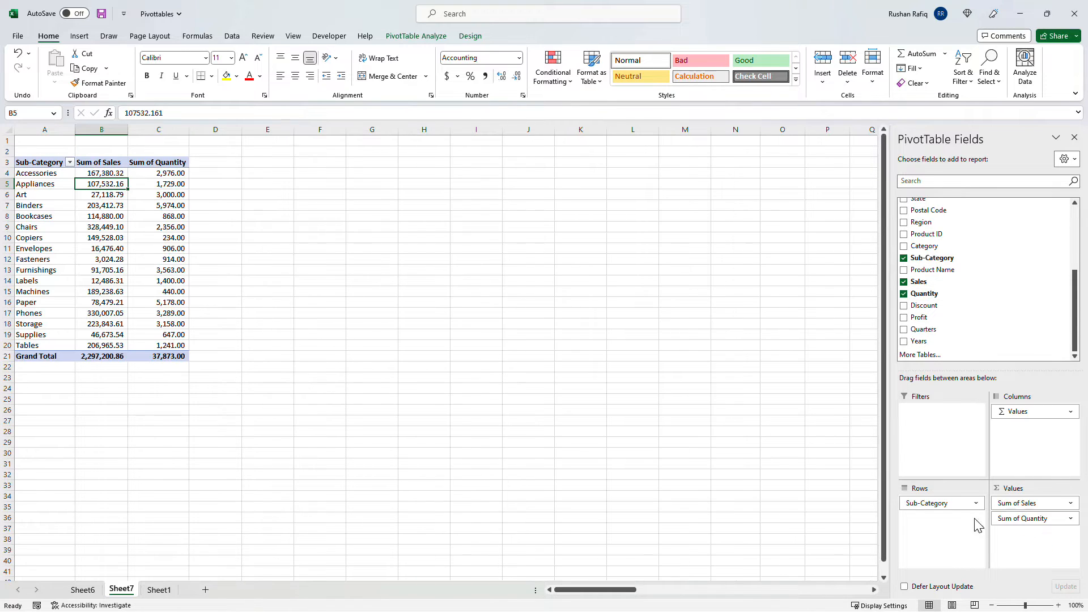
left_click_drag(177, 175, 166, 343)
left_click(112, 186)
mouse_move(127, 292)
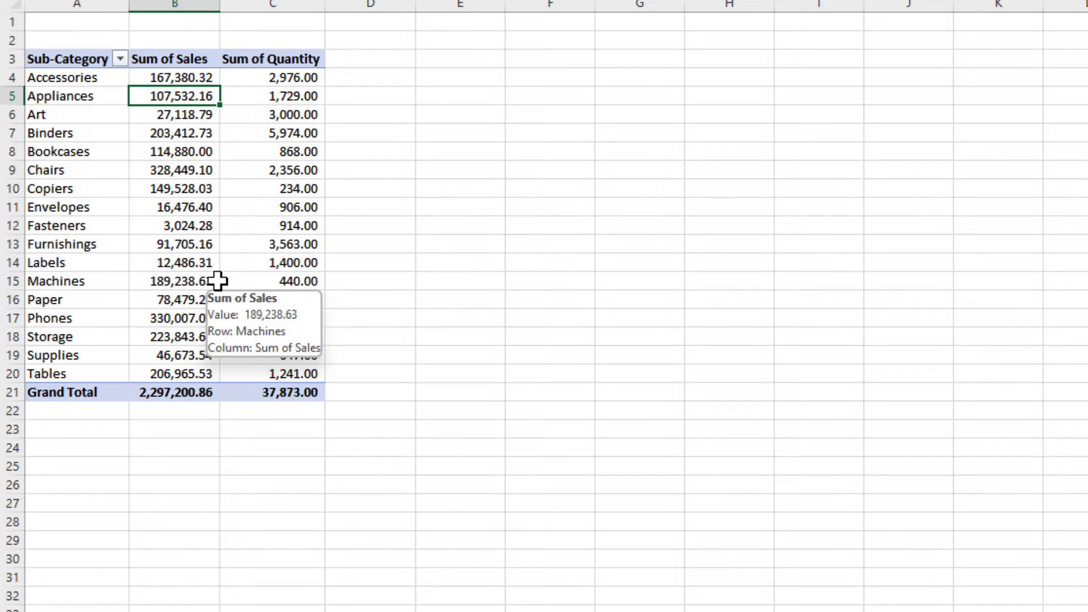
Step: Sort the Sub-Category rows in descending order by Sum of Sales
left_click_drag(73, 78, 88, 376)
left_click(105, 144)
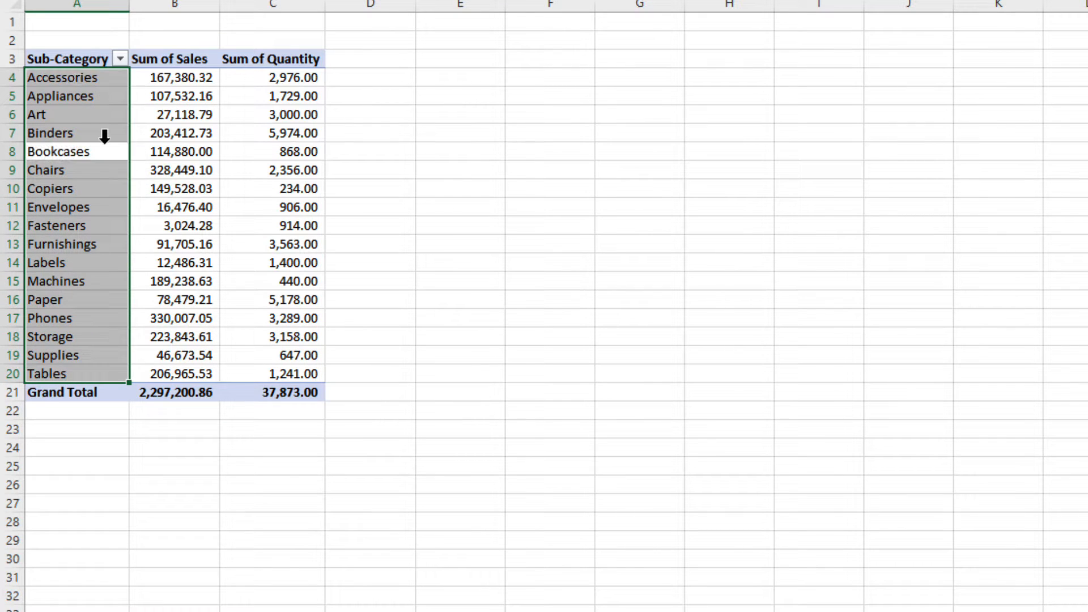
left_click(120, 59)
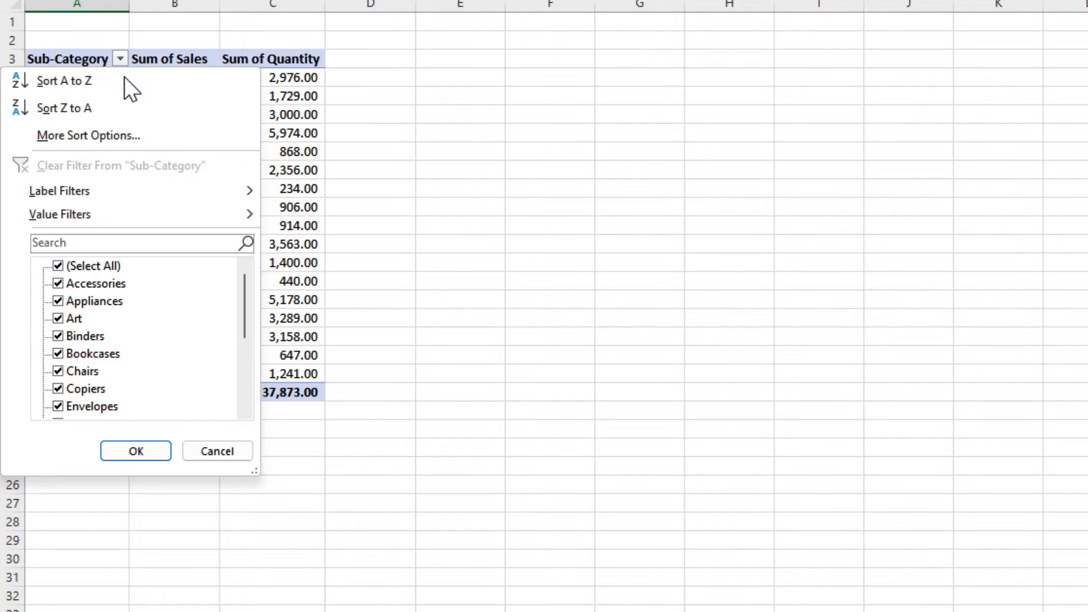
left_click(127, 134)
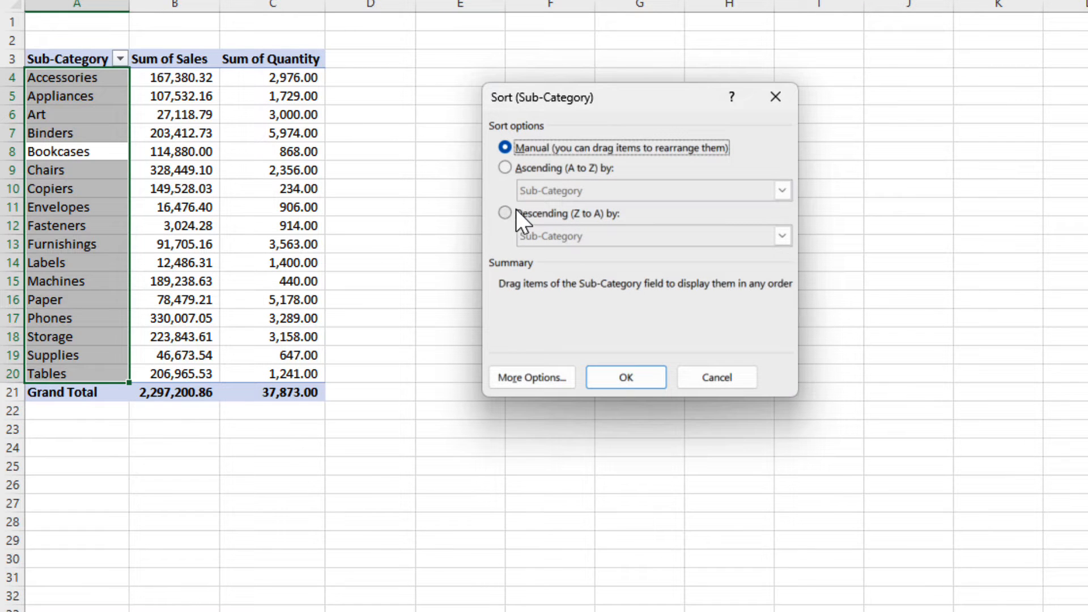
left_click(511, 211)
left_click(574, 236)
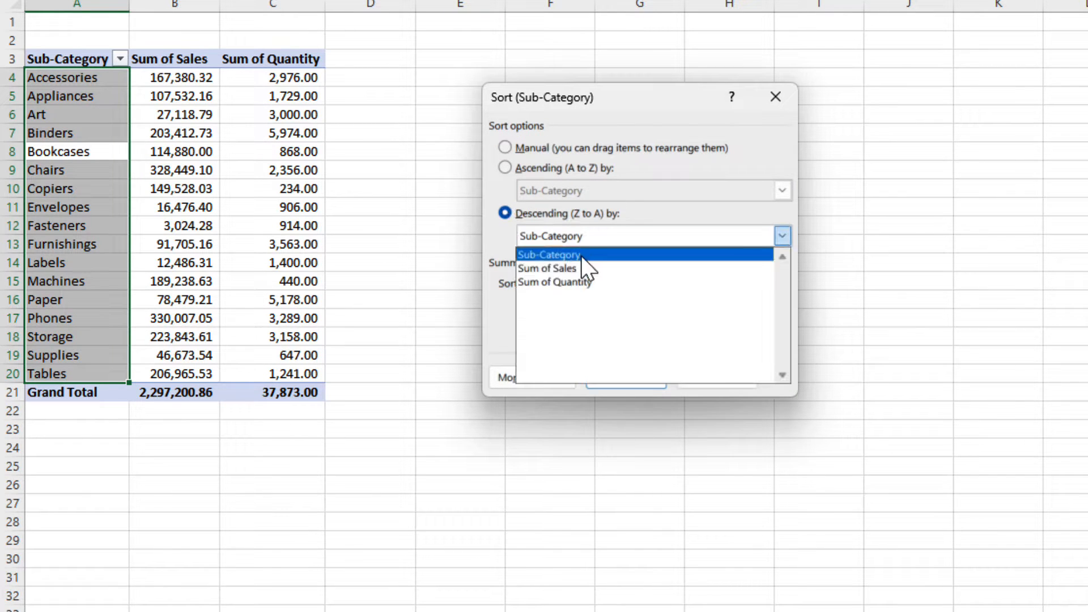
left_click(586, 273)
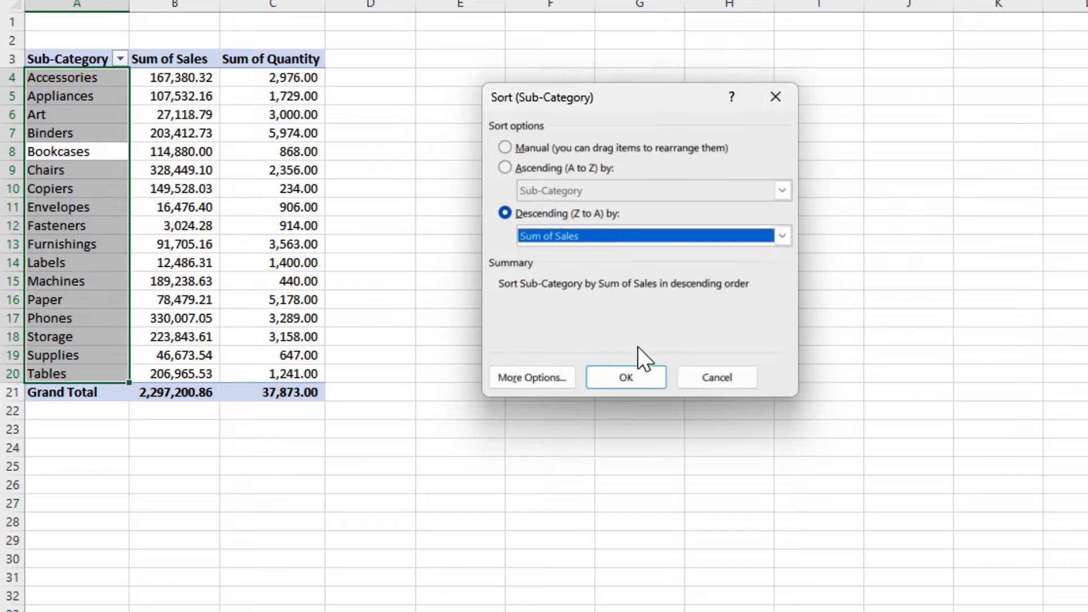
left_click(648, 378)
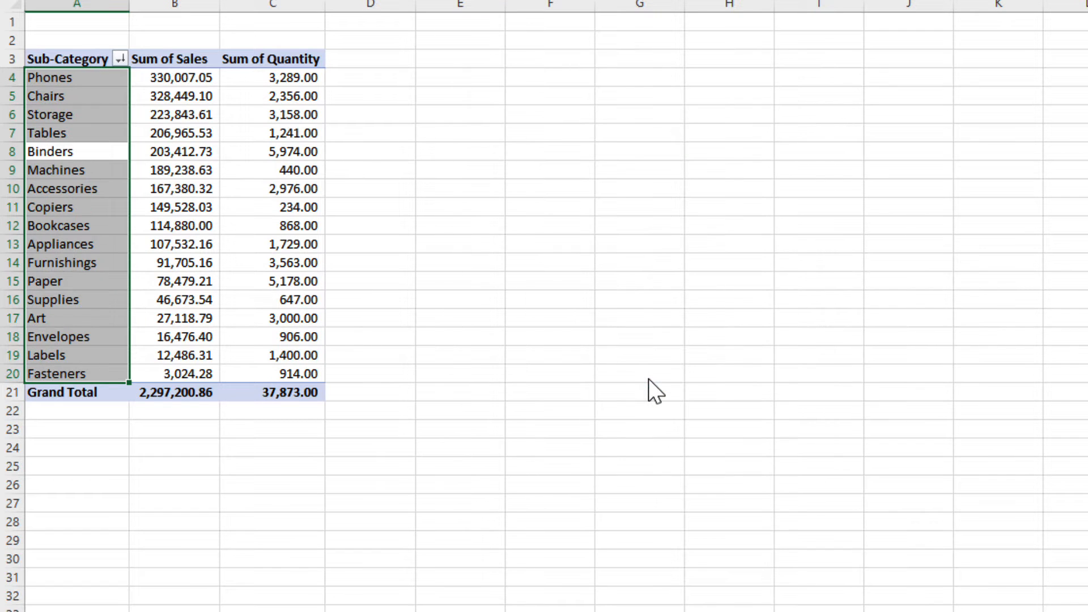
mouse_move(287, 87)
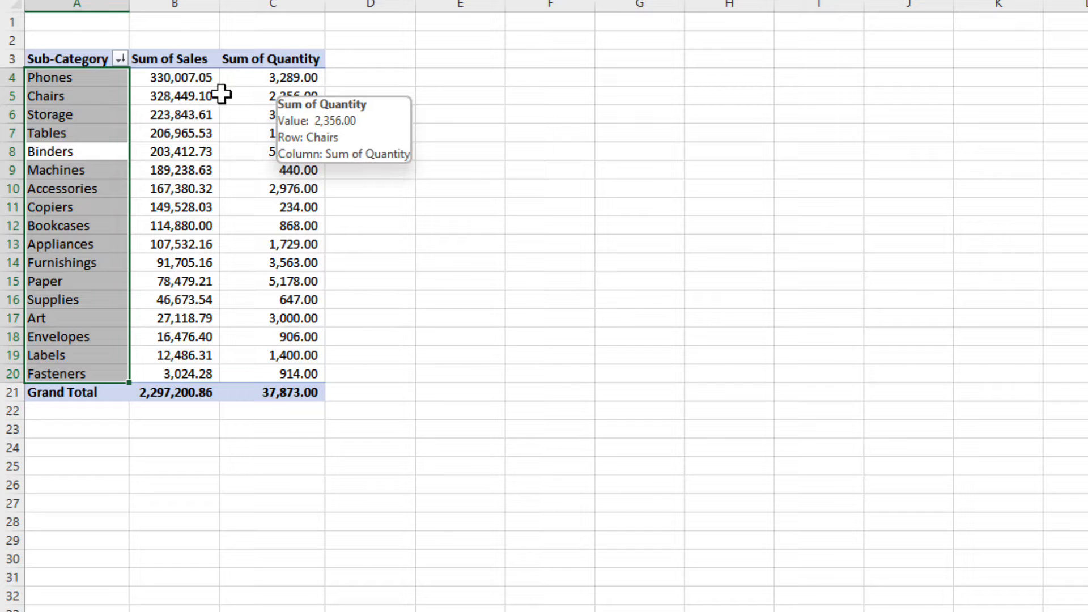
Step: Sort the Sub-Category rows alphabetically from A to Z
left_click(120, 58)
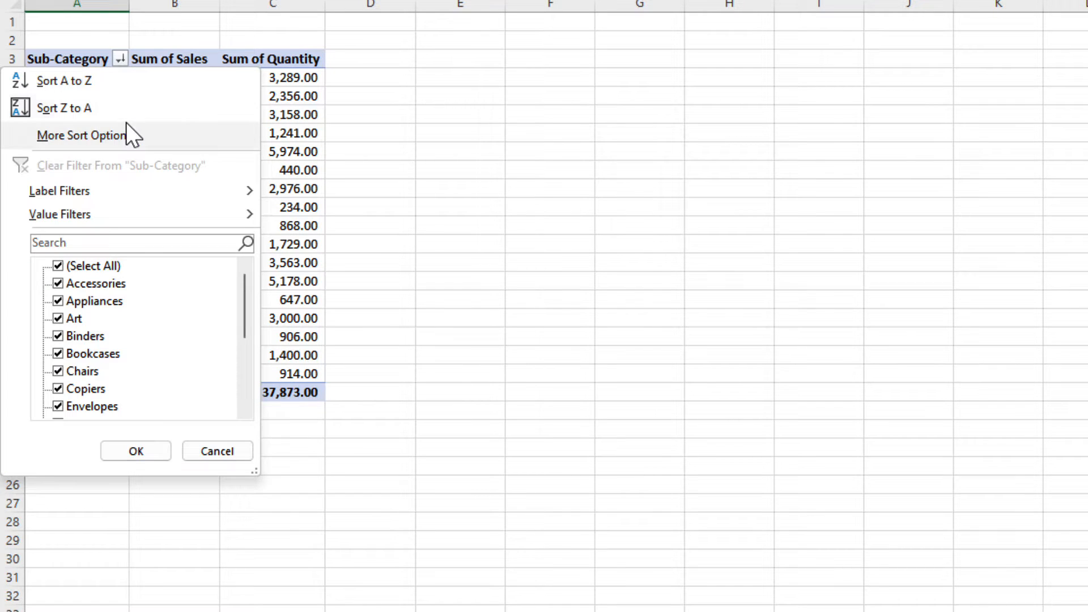
left_click(124, 82)
left_click_drag(68, 77, 106, 373)
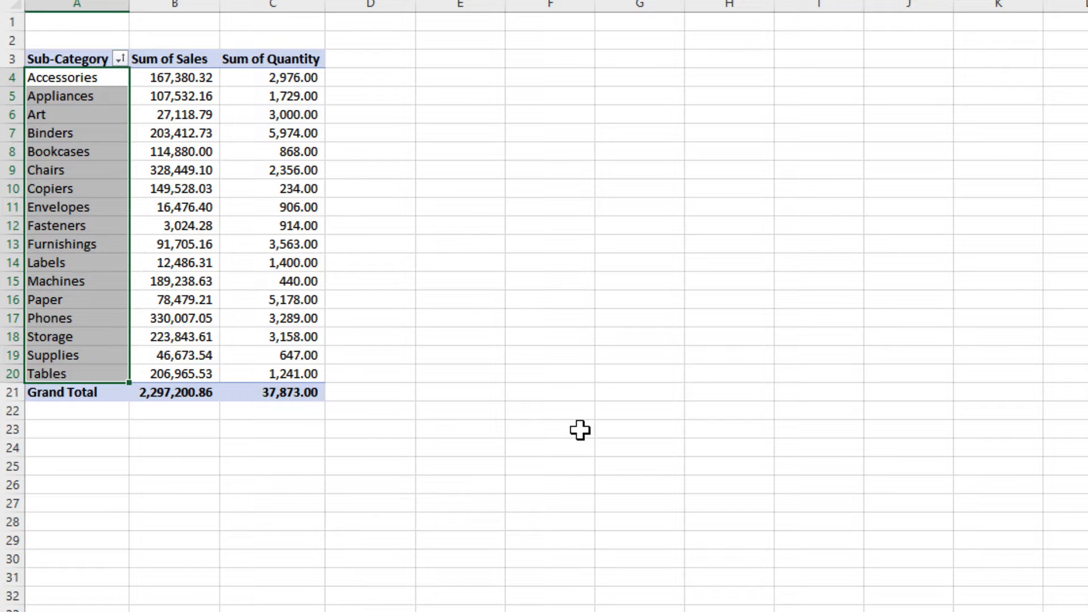
left_click(57, 189)
Step: Filter the Sub-Category rows to the top 8 items by Sum of Sales and select their sales values
left_click(120, 58)
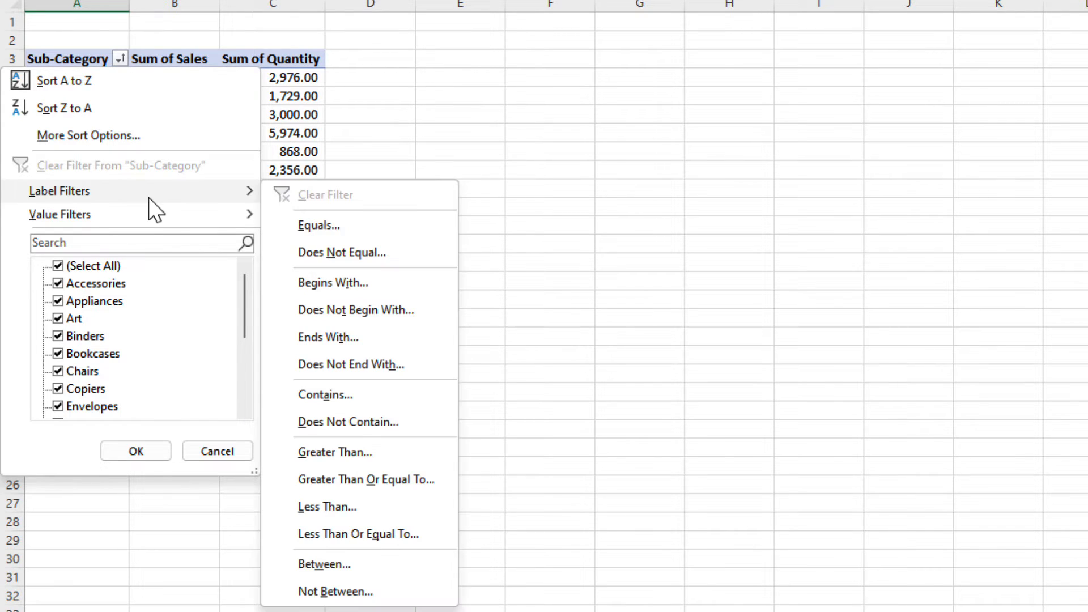
mouse_move(149, 217)
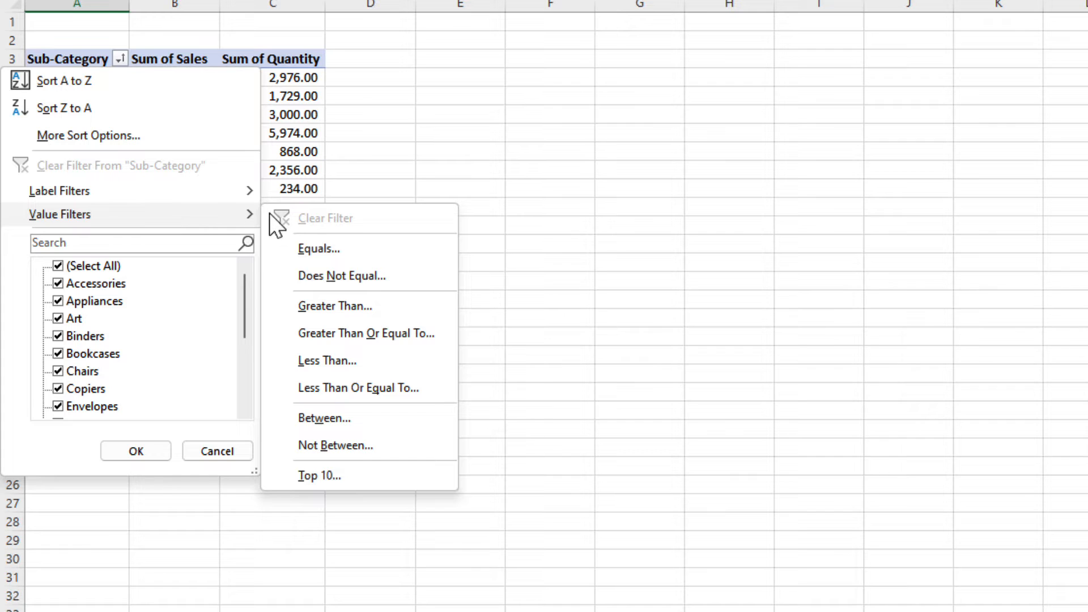
left_click(340, 477)
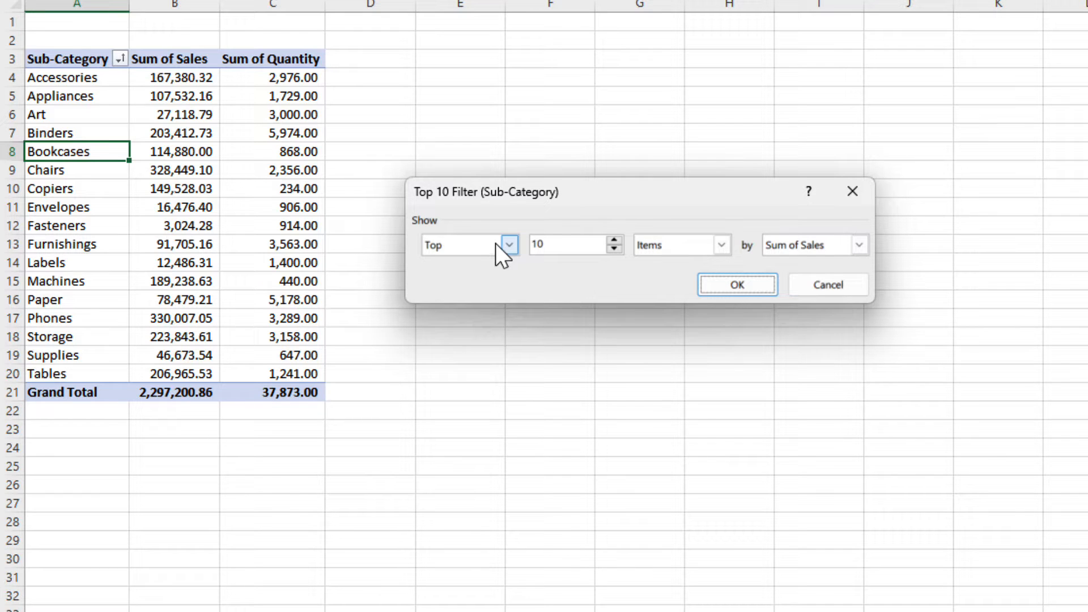
left_click(614, 248)
left_click(613, 249)
left_click(744, 286)
left_click_drag(187, 78, 194, 210)
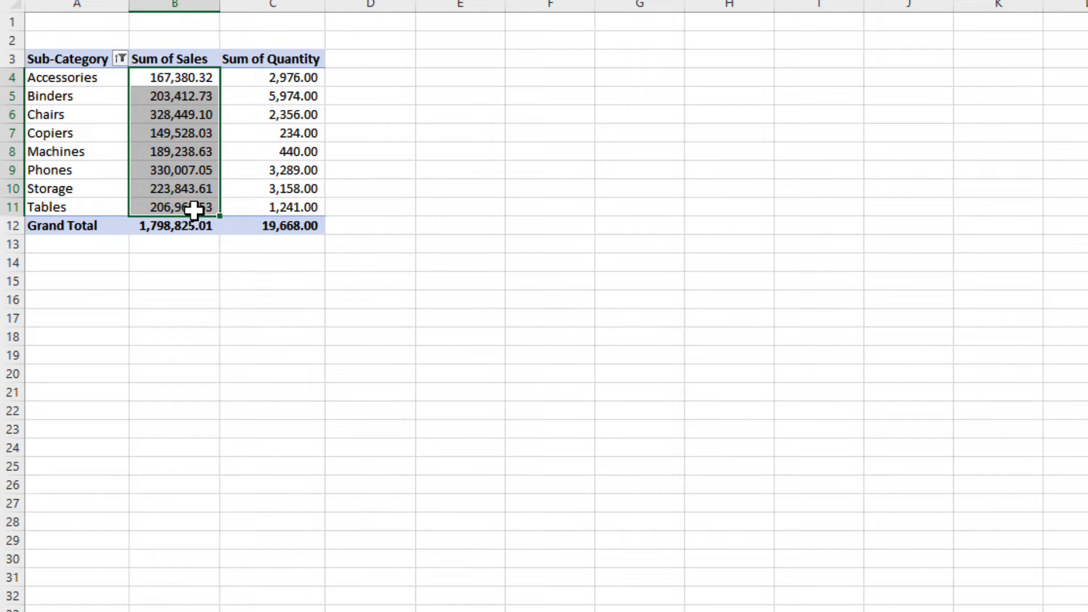
left_click(120, 59)
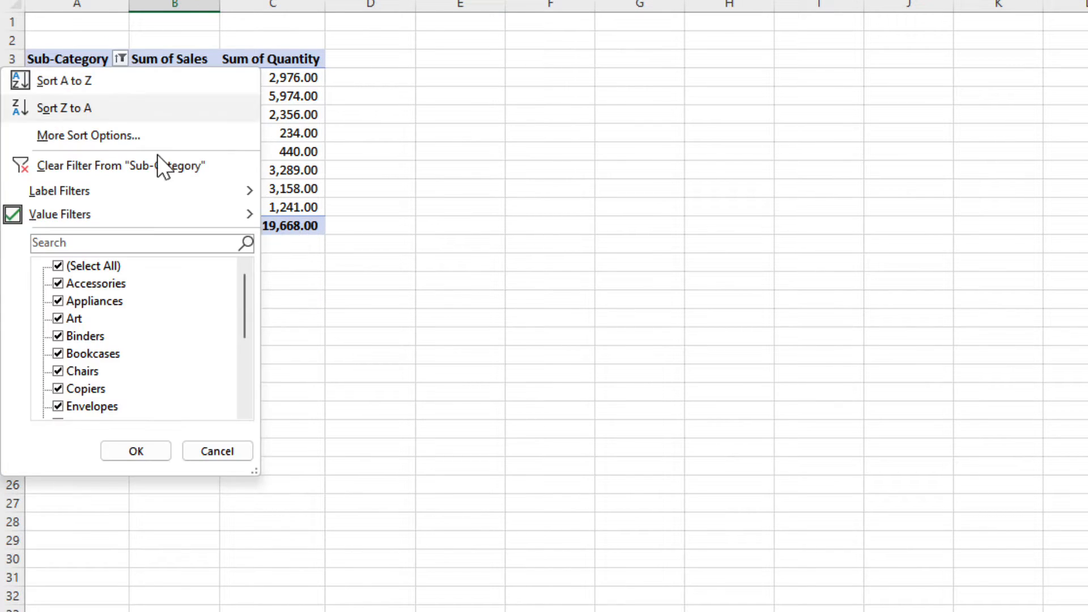
mouse_move(175, 210)
mouse_move(247, 211)
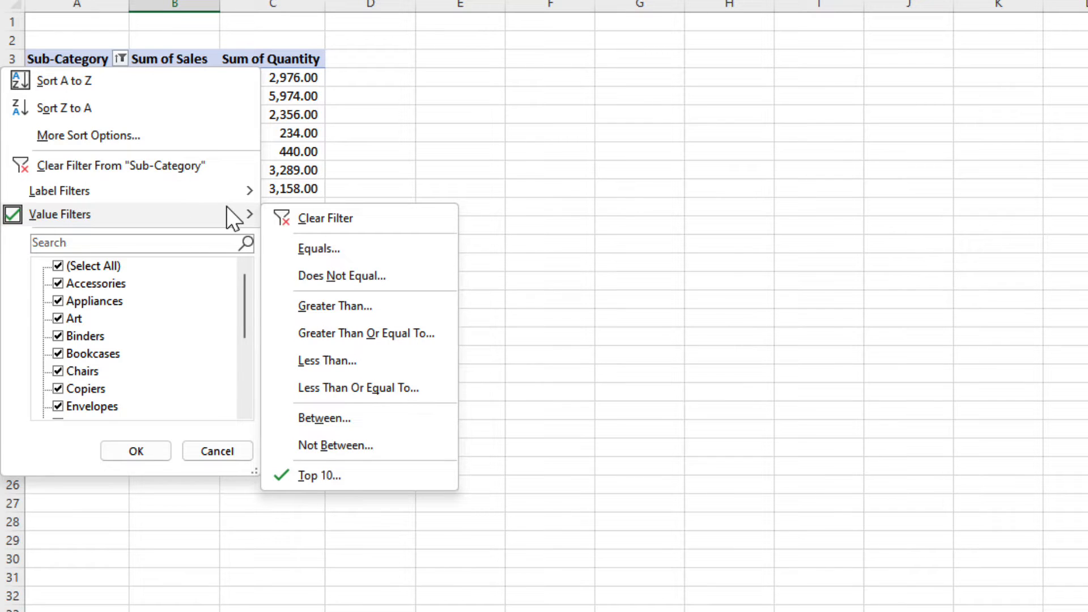
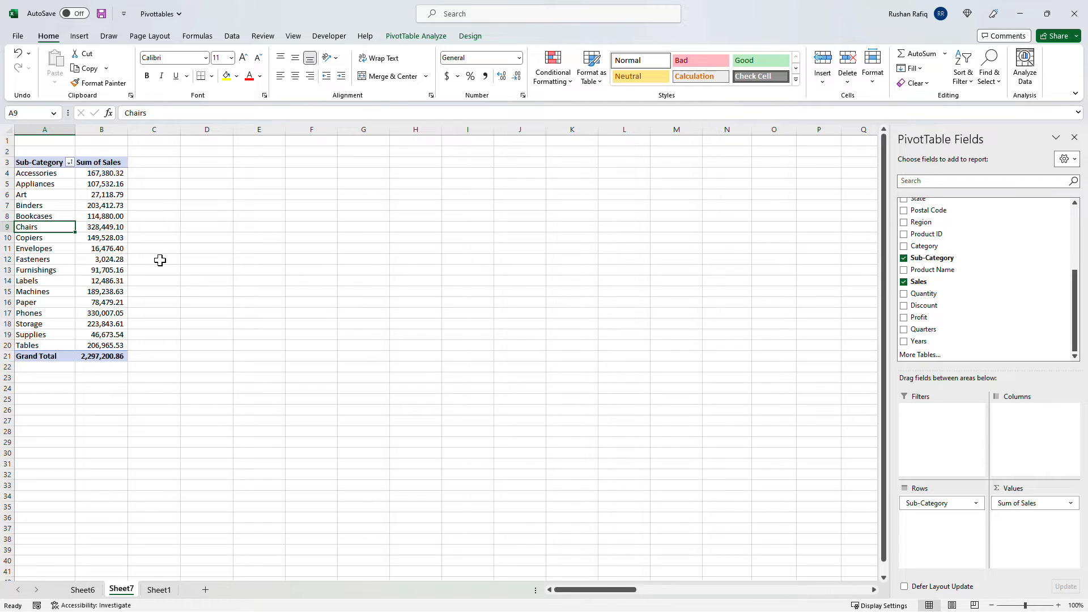
Step: Group Accessories, Bookcases, Envelopes, Labels and Machines together in the pivot table's Sub-Category rows
left_click(34, 173)
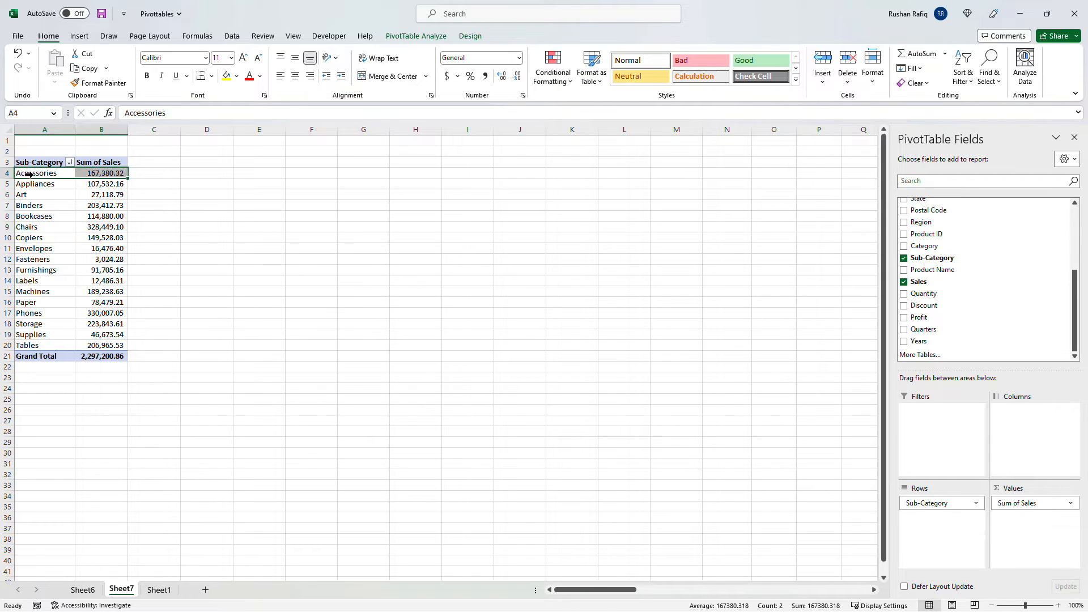
left_click(34, 216, "ctrl")
left_click(34, 248, "ctrl")
left_click(29, 281, "ctrl")
left_click(34, 291, "ctrl")
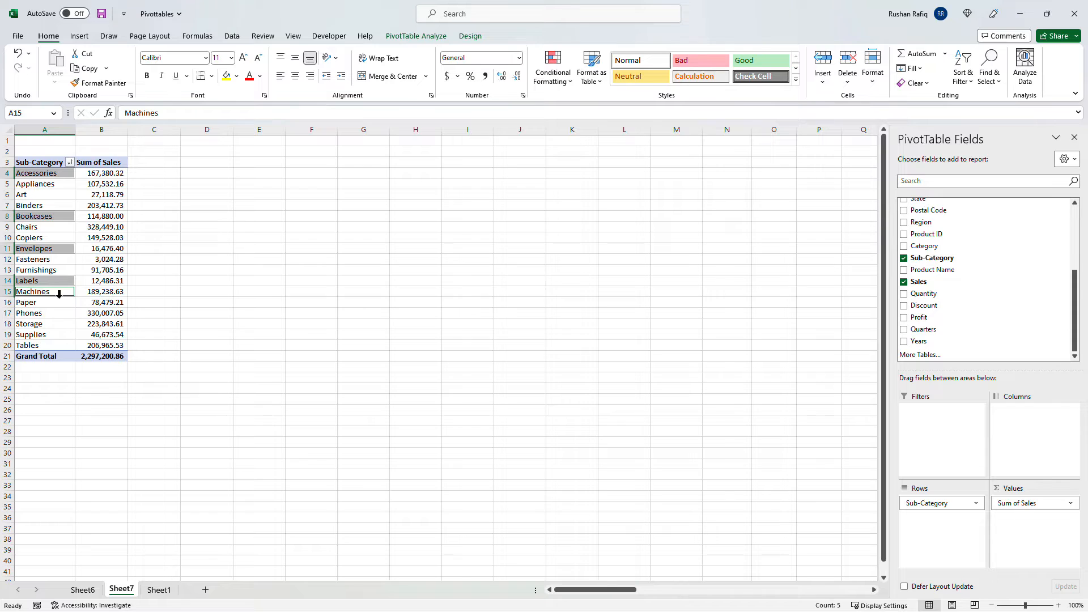
left_click(416, 36)
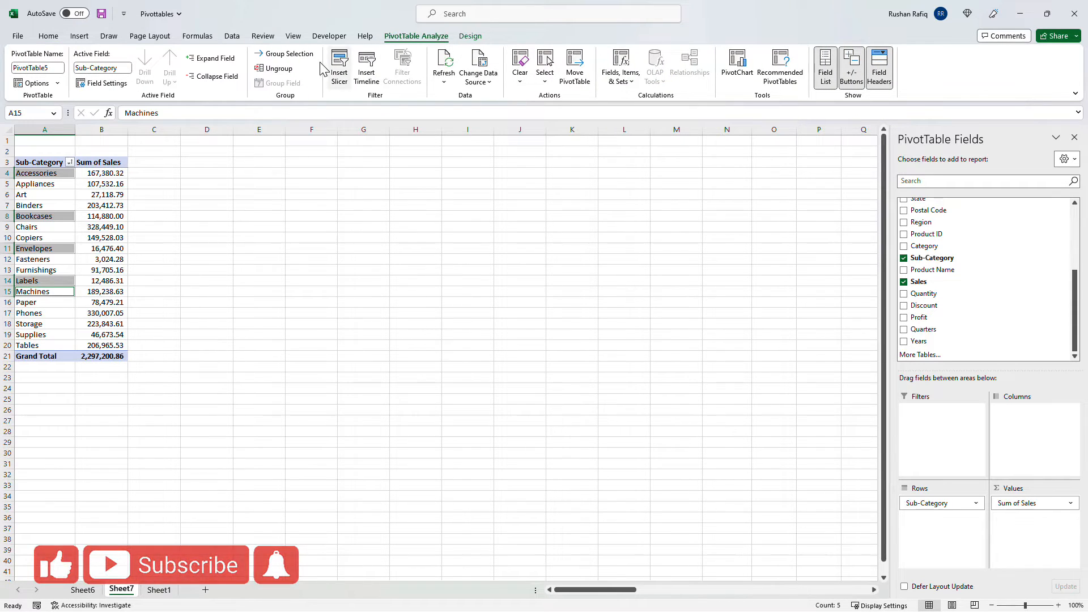
left_click(285, 53)
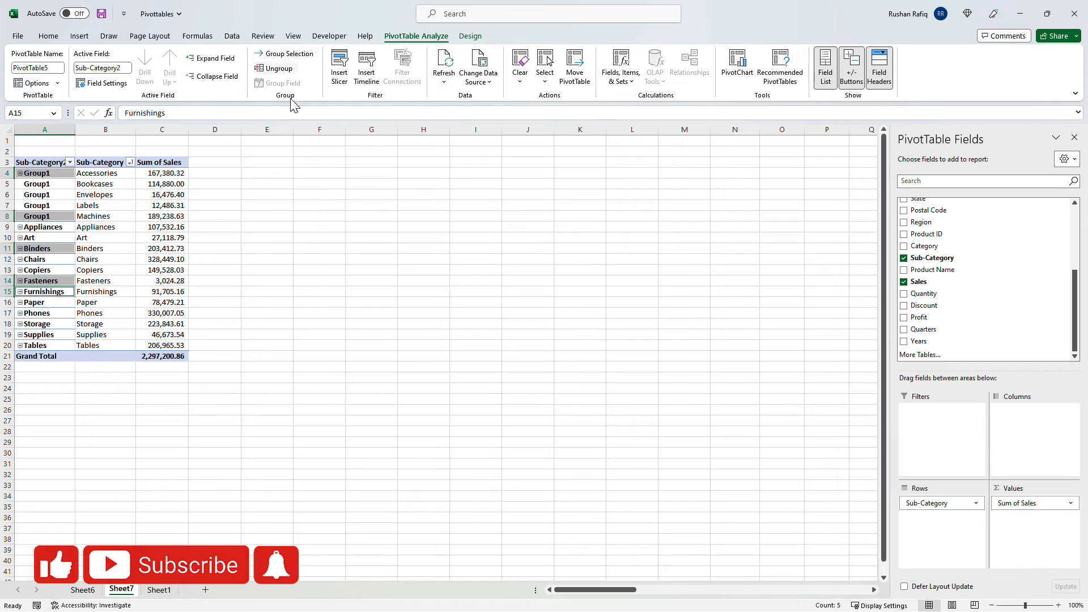
Step: Group Appliances, Art, Copiers, Fasteners, Paper and Storage together, and the remaining ungrouped sub-categories from Binders to Tables as a third group
left_click(42, 173)
left_click(78, 177)
left_click_drag(102, 173, 99, 238)
left_click(100, 269, "ctrl")
left_click(100, 302, "ctrl")
left_click(100, 324, "ctrl")
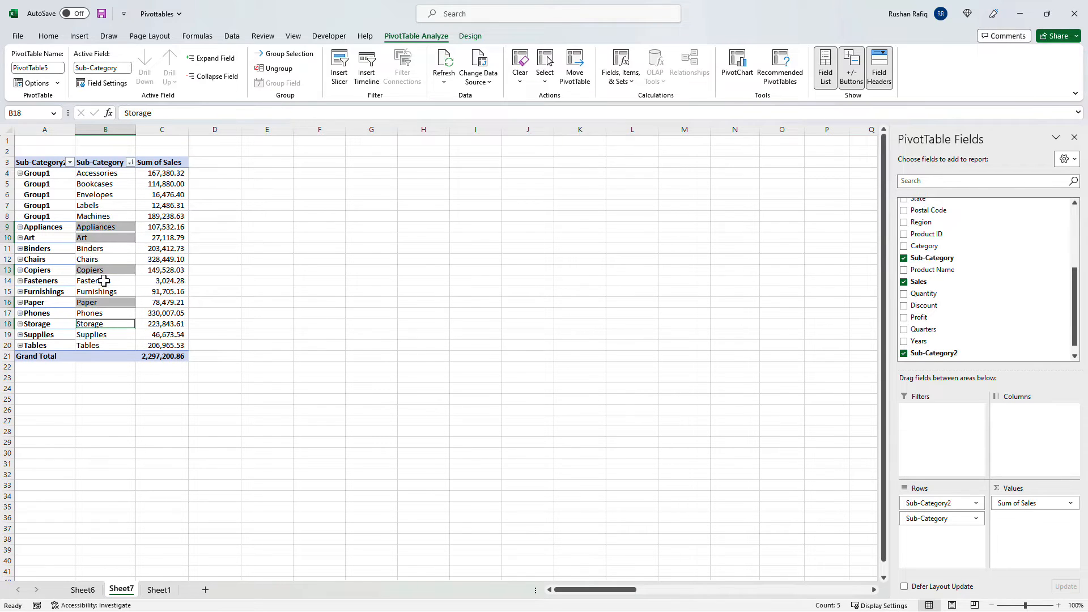
left_click(100, 281, "ctrl")
left_click(285, 54)
left_click_drag(104, 291, 105, 346)
left_click(285, 54)
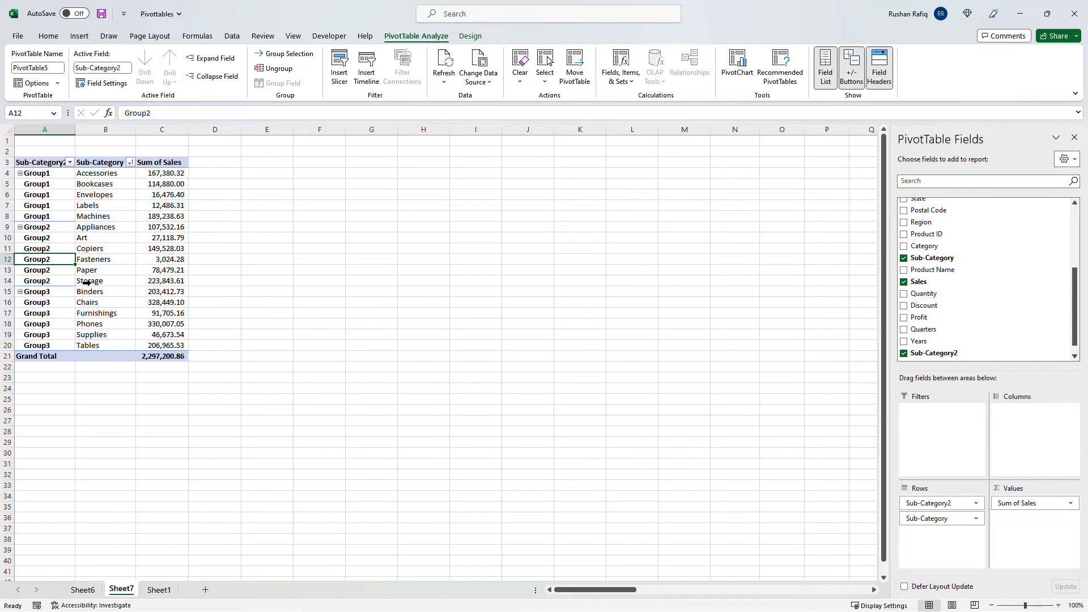
Step: Change the pivot table's report layout to compact form
left_click(470, 36)
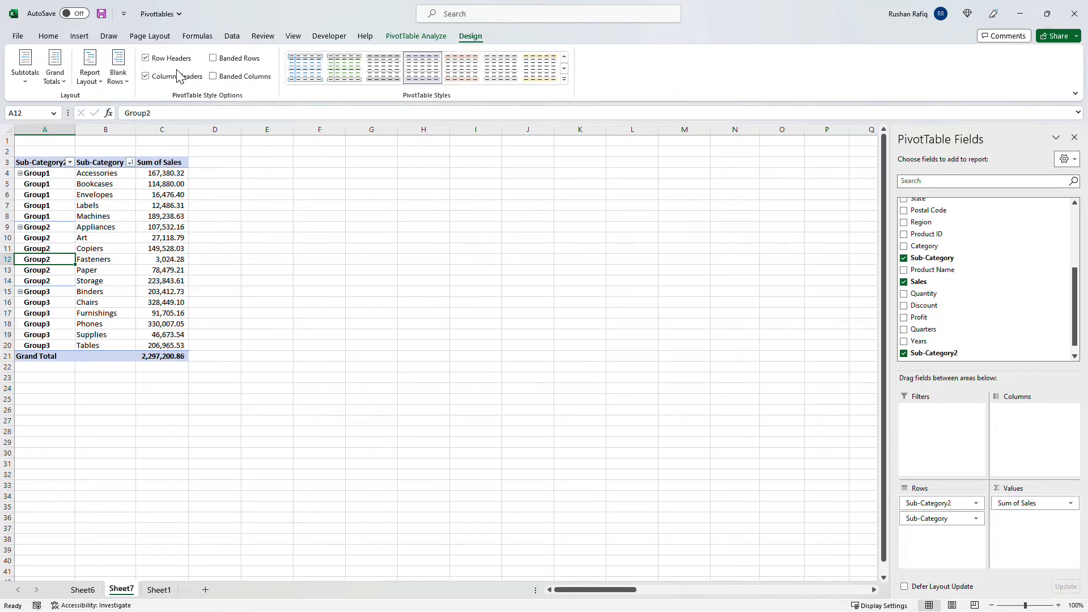
left_click(91, 71)
left_click(120, 109)
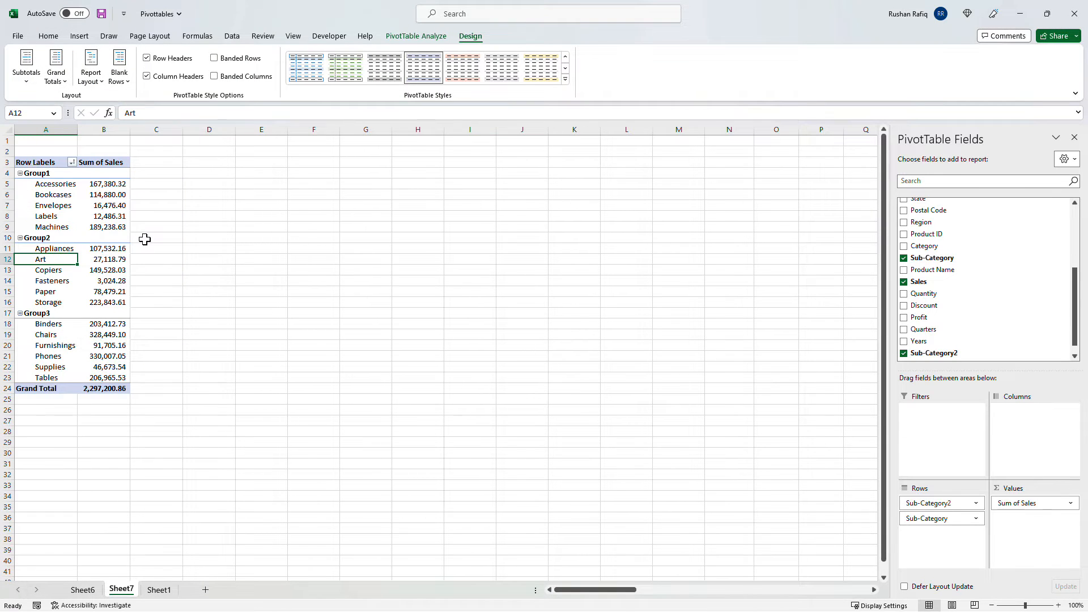
left_click(187, 226)
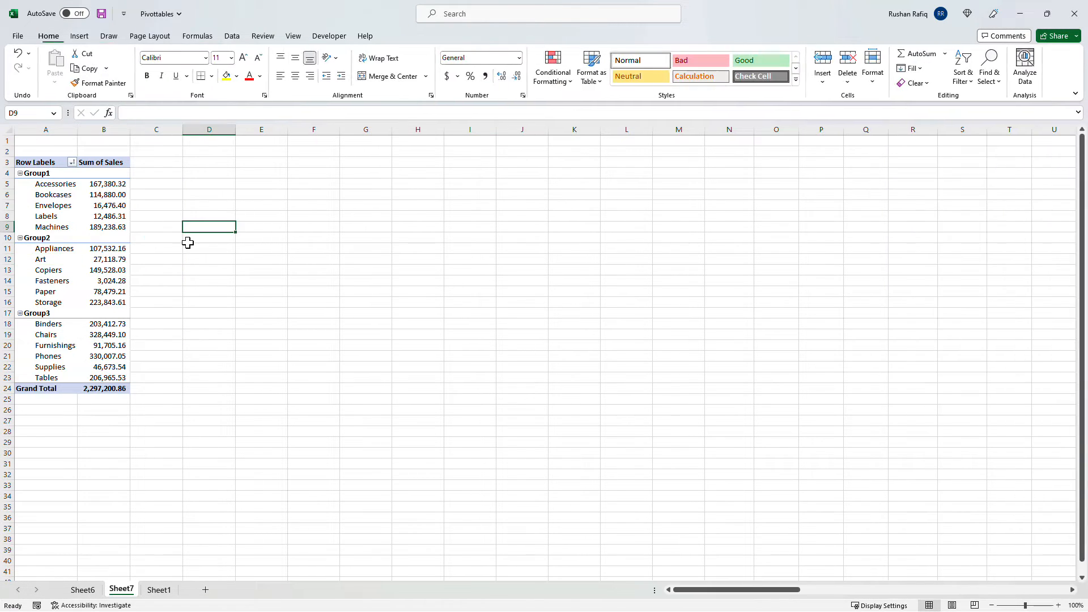
Step: Rename the Group1 row label in the pivot table to "Category1"
left_click(54, 174)
key("F2")
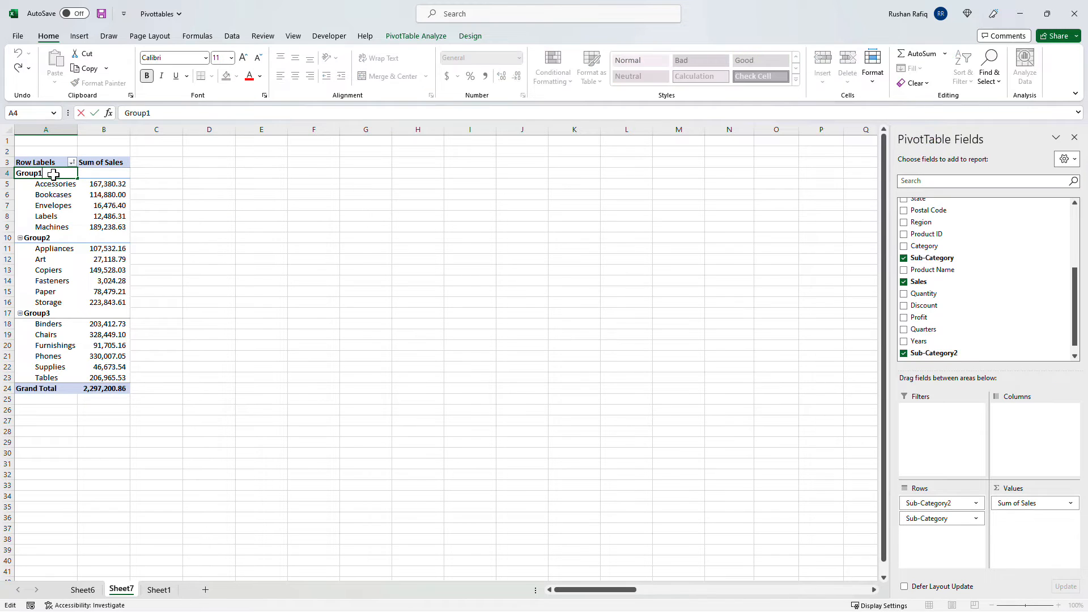
type("Ca")
key("BackSpace")
key("BackSpace")
key("BackSpace")
key("BackSpace")
key("BackSpace")
key("BackSpace")
type("Category")
key("Return")
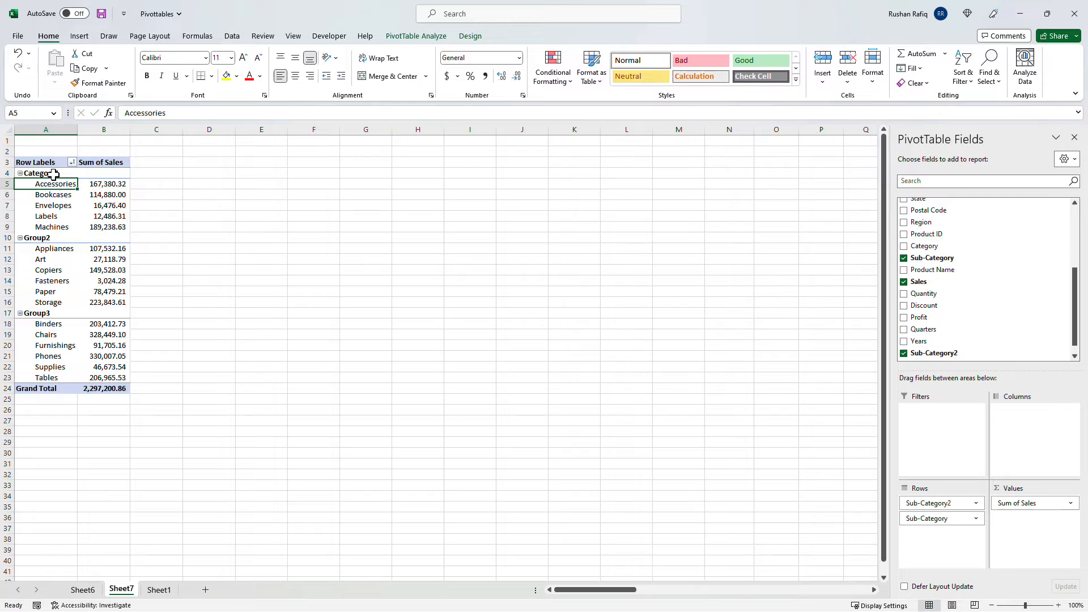
Step: Rename the Group2 row label to "Category2"
key("Down")
key("Down")
key("Down")
key("Down")
key("Down")
type("Category2")
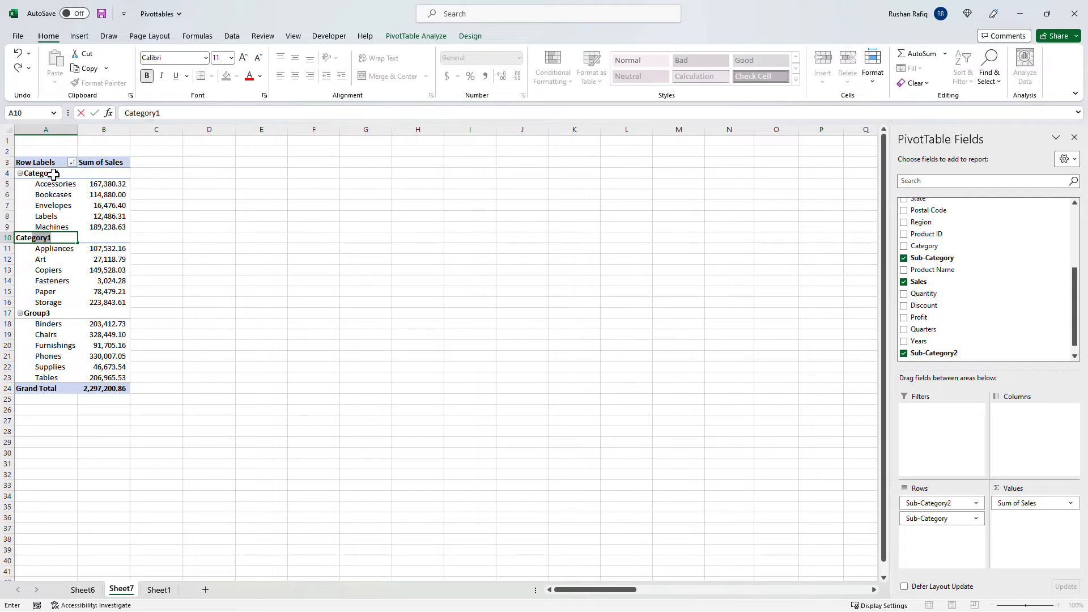
key("Return")
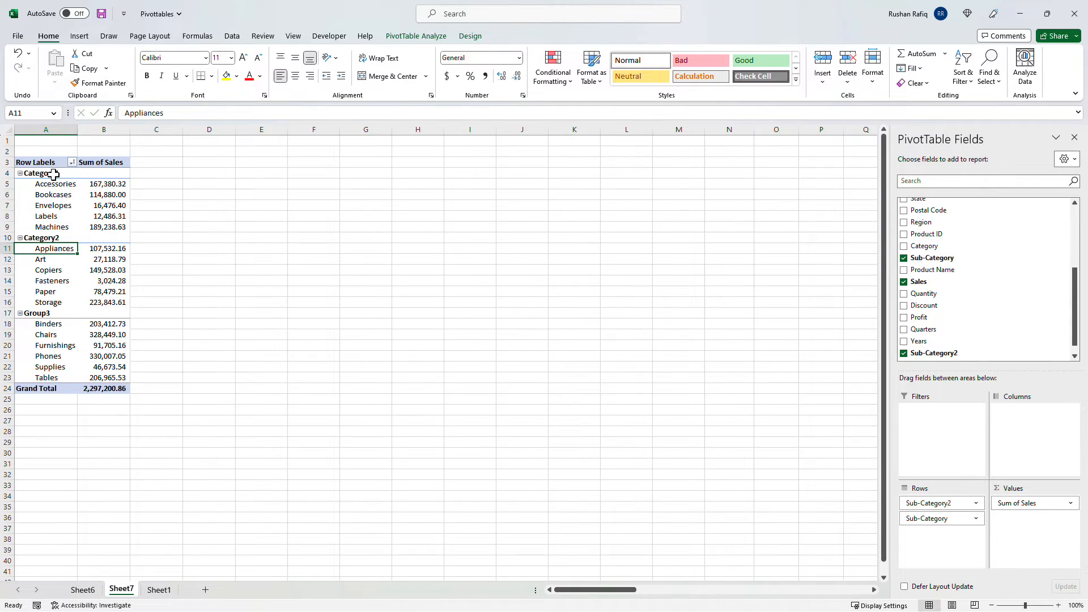
Step: Rename the Group3 row label to "Category3"
key("Down")
key("Down")
key("Down")
key("Down")
key("Down")
key("Down")
type("Categor")
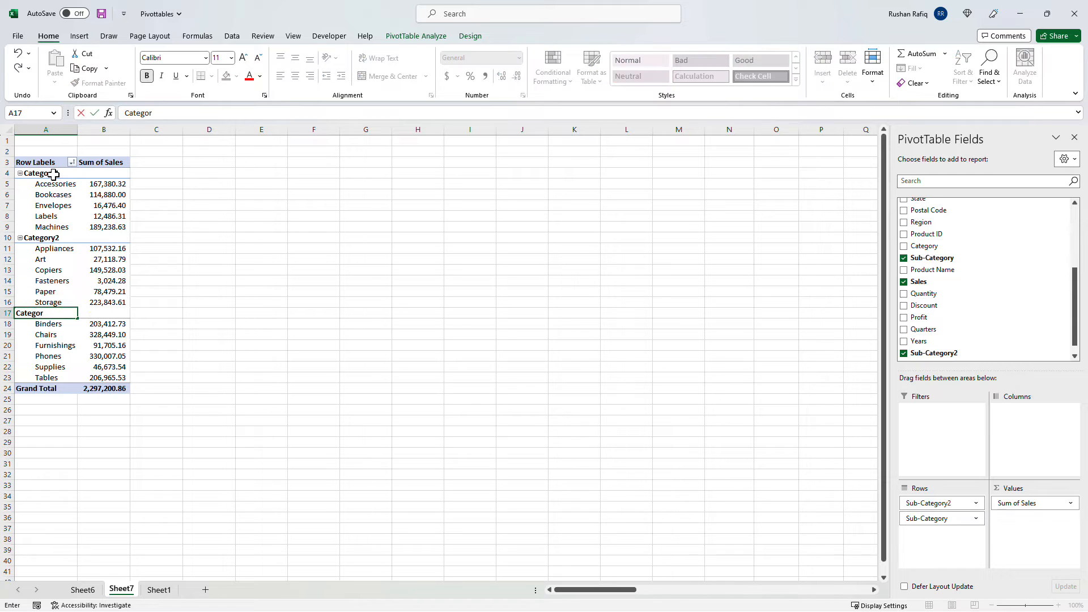
type("y3")
key("Return")
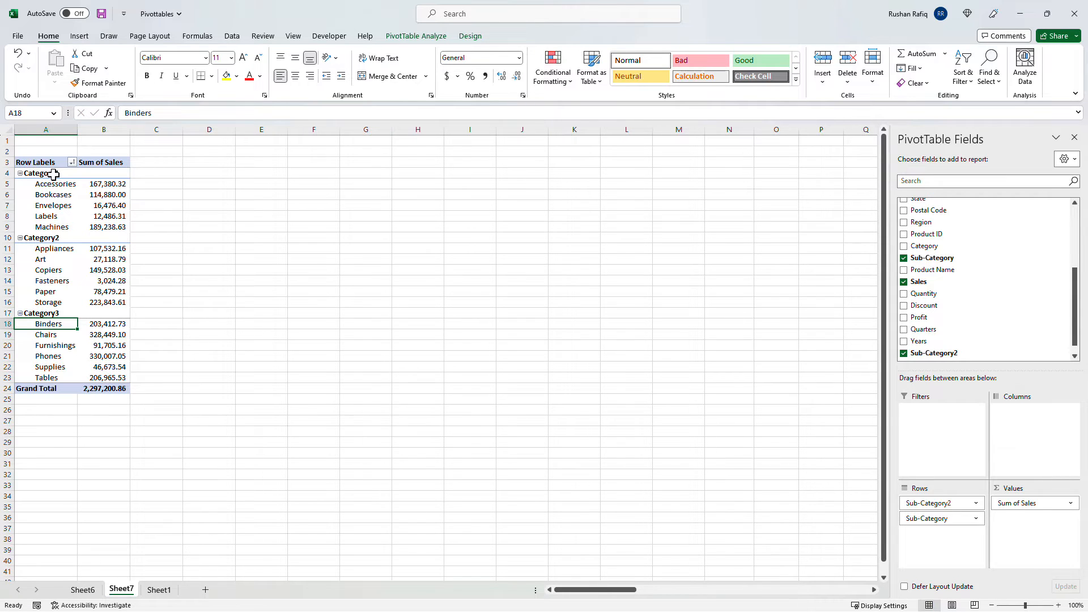
Step: Ungroup the three custom categories so the pivot table lists the sub-categories individually
left_click(53, 173)
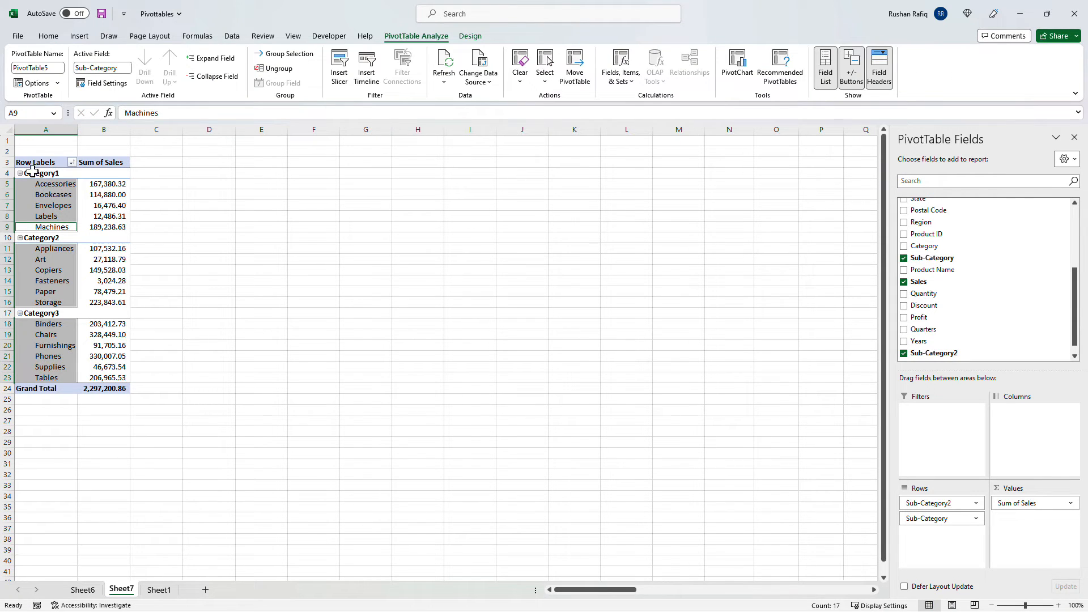
left_click(274, 68)
left_click(50, 194)
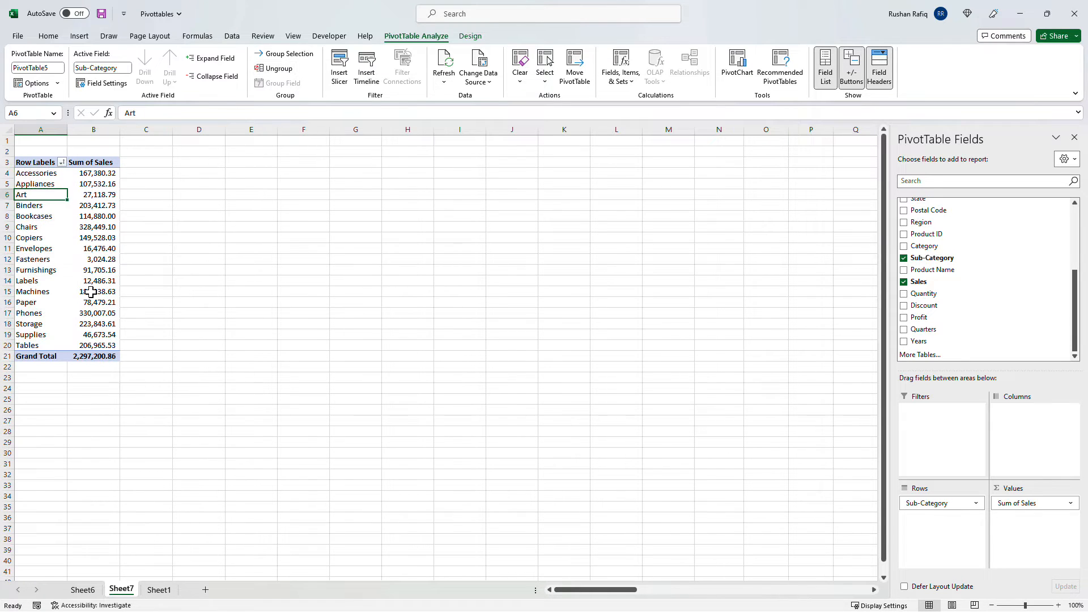
Step: Copy the whole pivot table and paste the copy on the same sheet starting at cell K3
mouse_move(91, 292)
left_click(50, 260)
key("ctrl+Up")
key("ctrl+shift+Right")
key("ctrl+shift+Down")
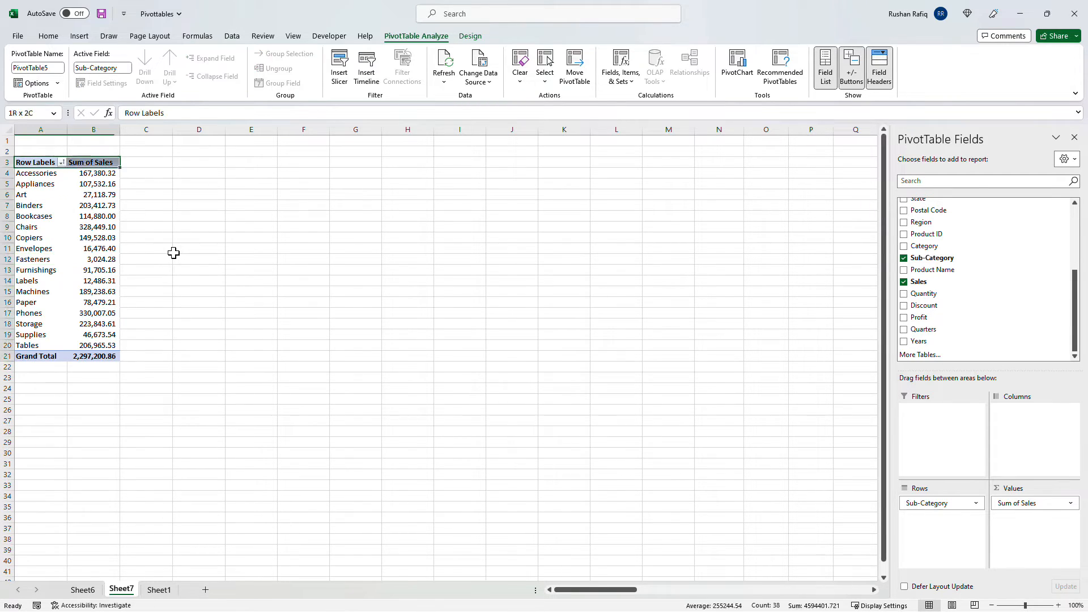
key("ctrl+c")
key("Right")
key("Right")
key("Right")
key("Right")
key("Right")
key("Right")
key("Right")
key("Right")
key("Right")
key("Right")
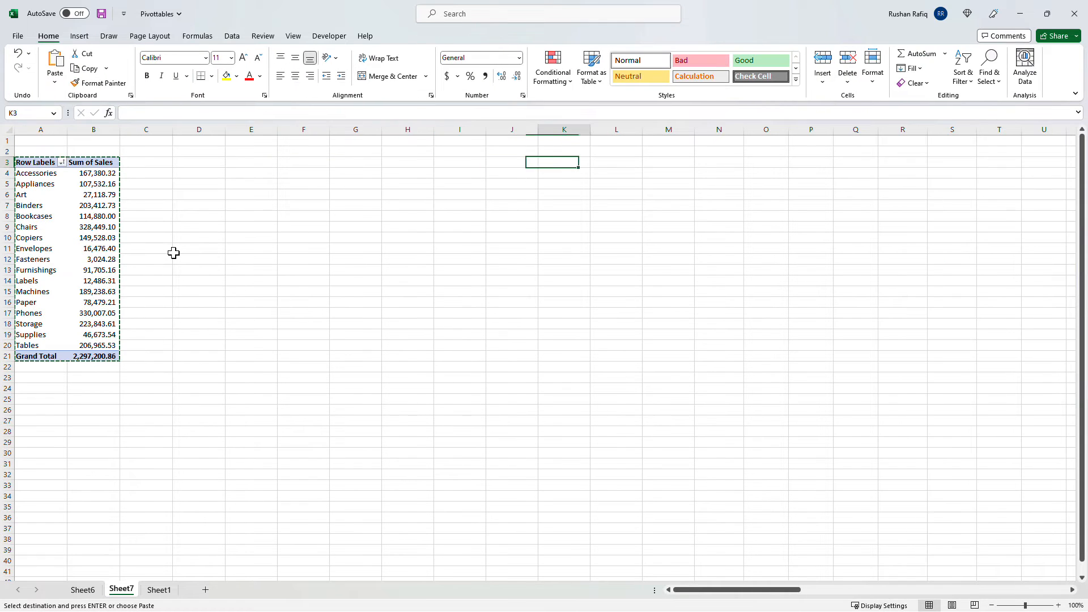
key("ctrl+v")
Step: In the copied pivot table, replace the Sum of Sales values with the Quantity and Profit fields
key("Down")
key("Down")
key("Down")
key("Down")
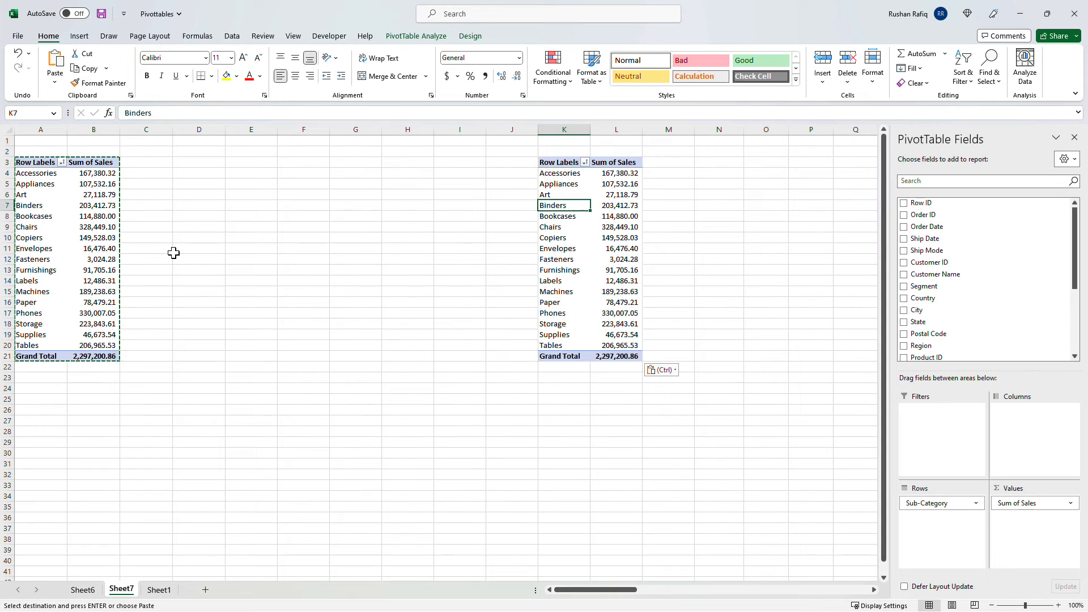
left_click(631, 215)
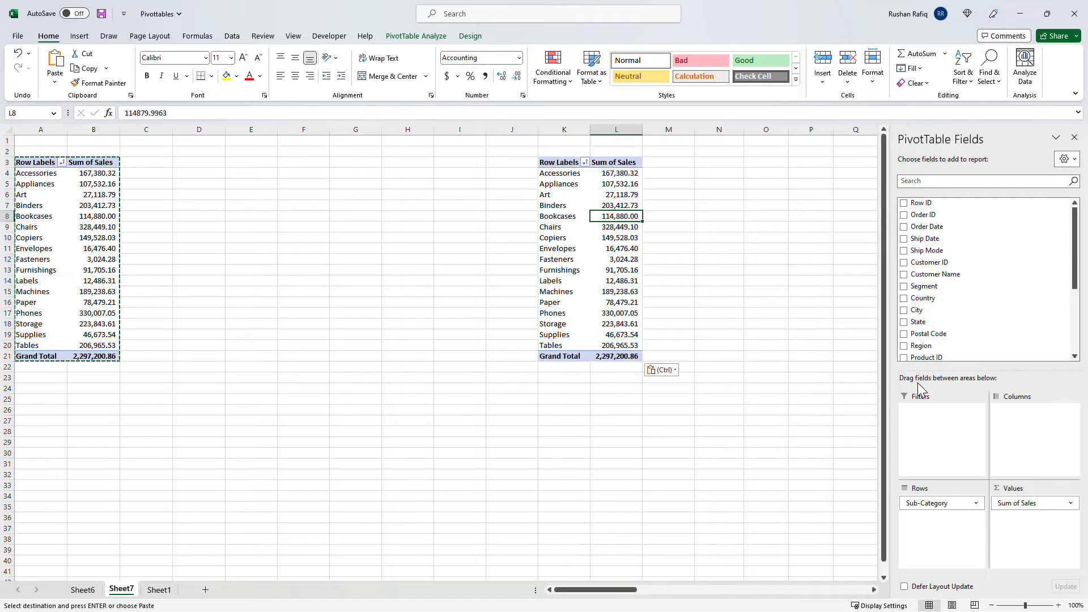
left_click_drag(1040, 503, 1032, 545)
scroll(930, 309, "down", 3)
left_click_drag(950, 339, 1043, 547)
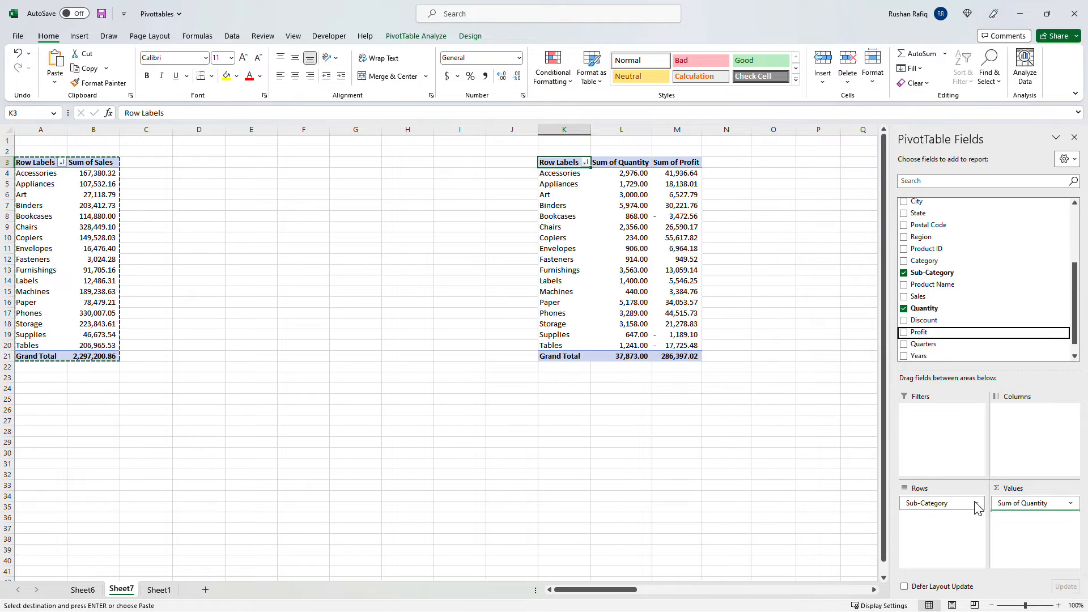
Step: In the original pivot table, group Accessories, Binders, Envelopes, Fasteners, Labels and Machines, and select the same group's items in the copied table
left_click(93, 227)
key("Escape")
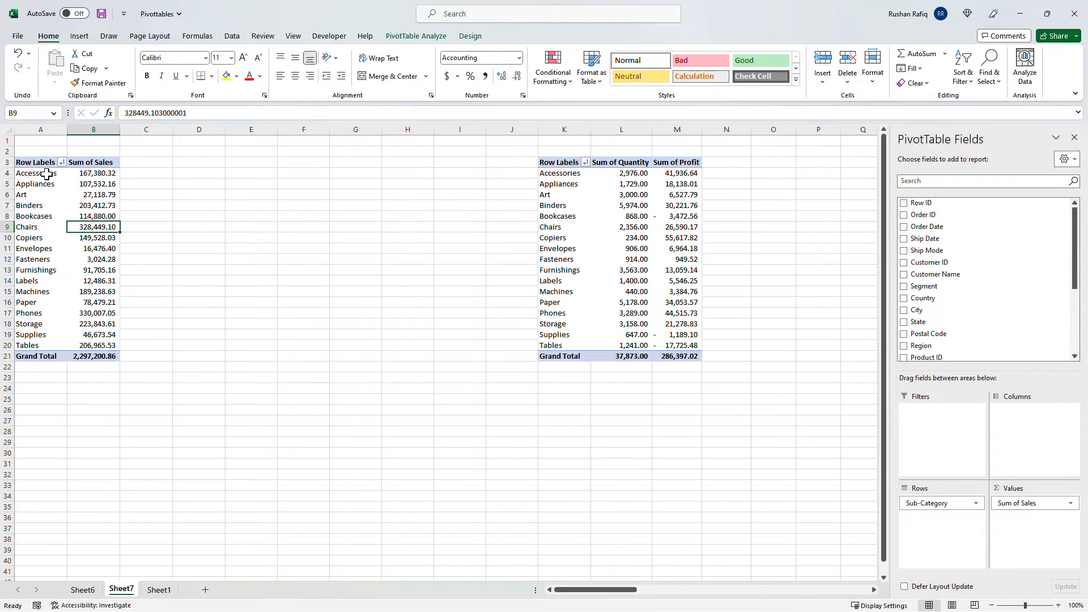
left_click(43, 174)
left_click(40, 217, "ctrl")
left_click(39, 206, "ctrl")
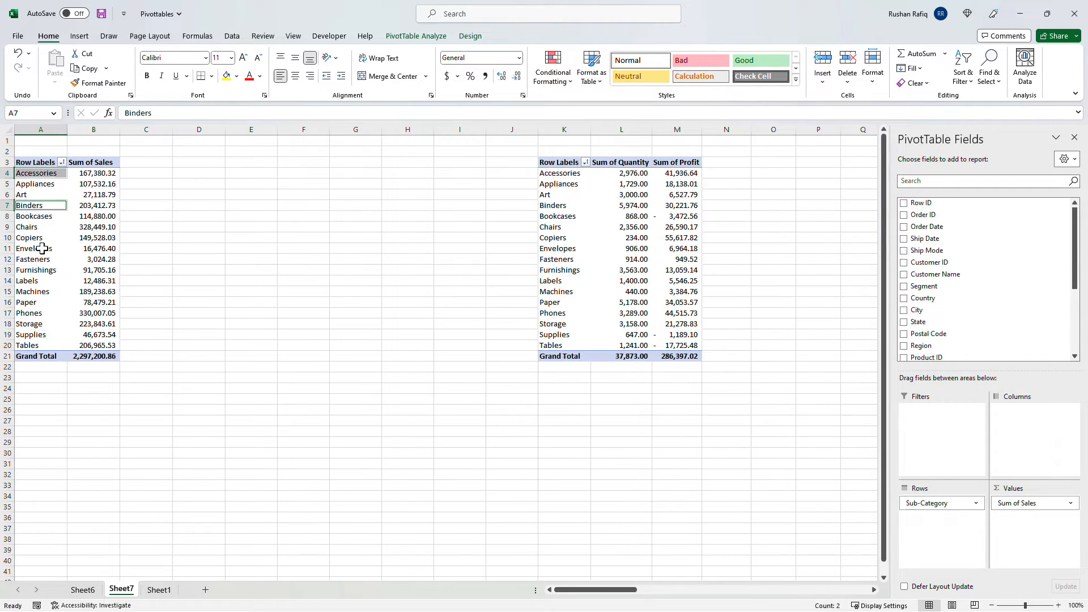
left_click(37, 248, "ctrl")
left_click(36, 259, "ctrl")
left_click(44, 281, "ctrl")
left_click(43, 292, "ctrl")
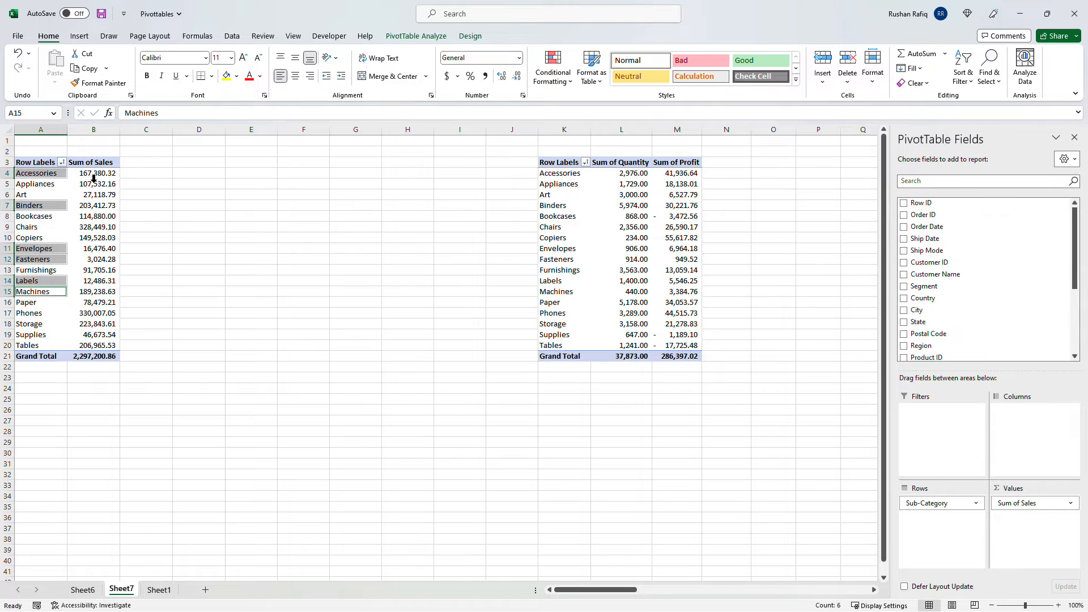
left_click(436, 37)
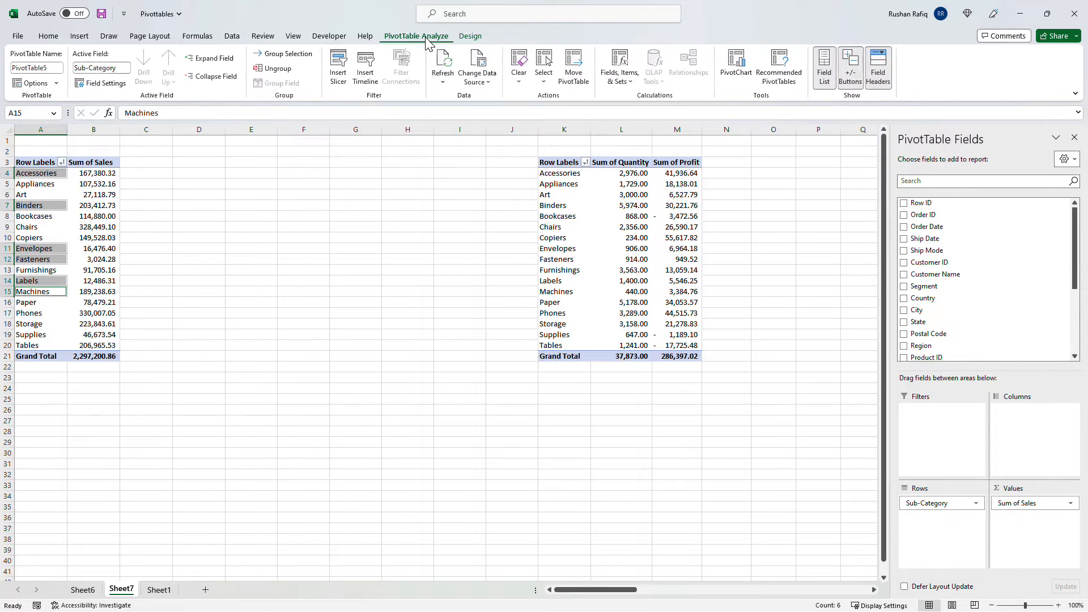
left_click(286, 54)
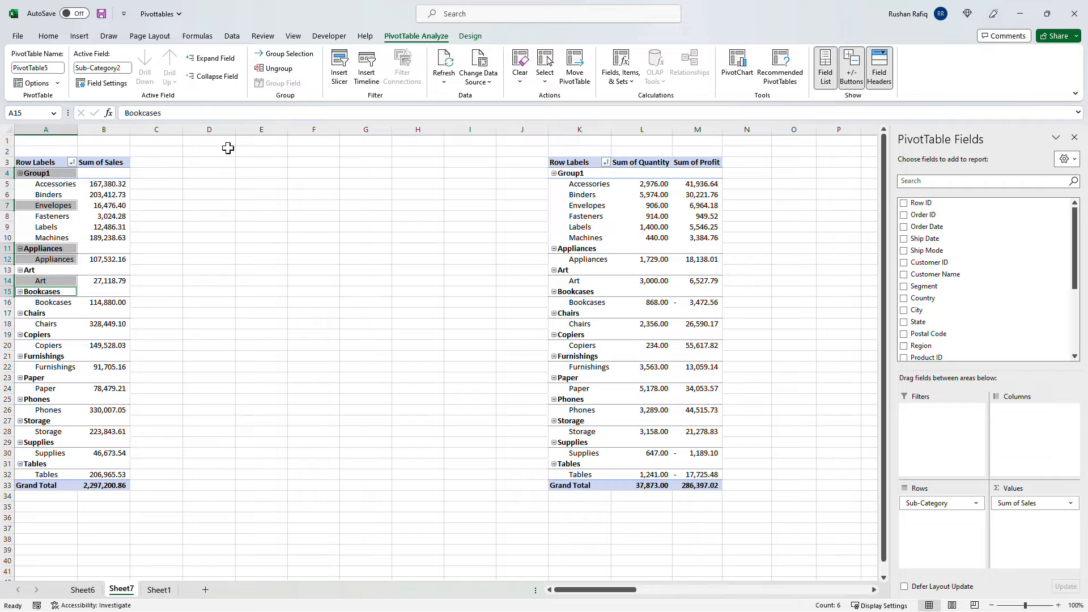
left_click(113, 206)
left_click_drag(590, 185, 591, 238)
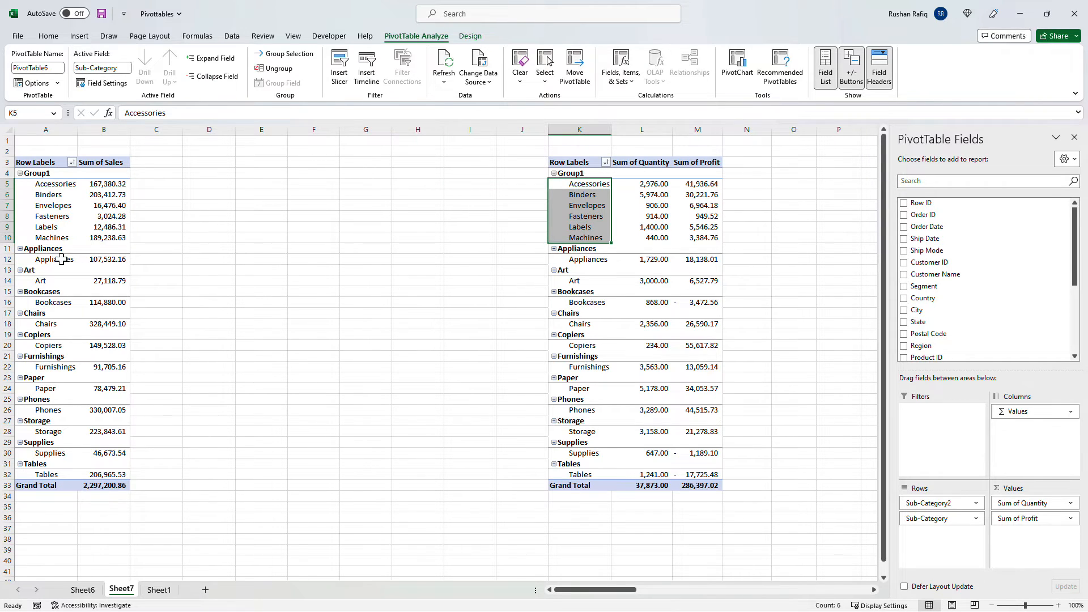
Step: Undo the sub-category grouping in both pivot tables and delete the copied pivot table in K3:M21
left_click(57, 260)
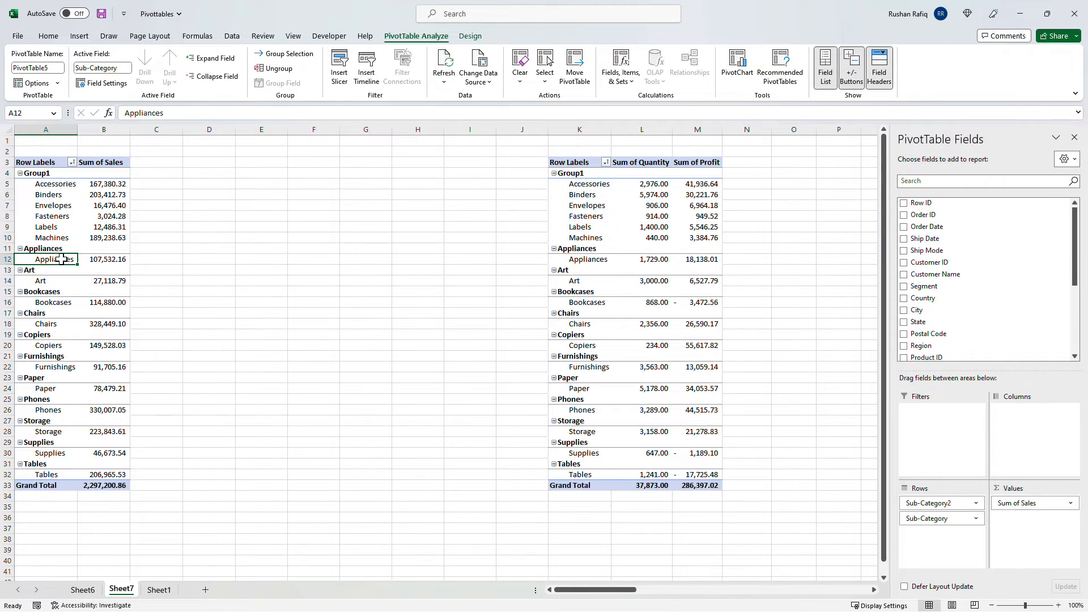
left_click(574, 195)
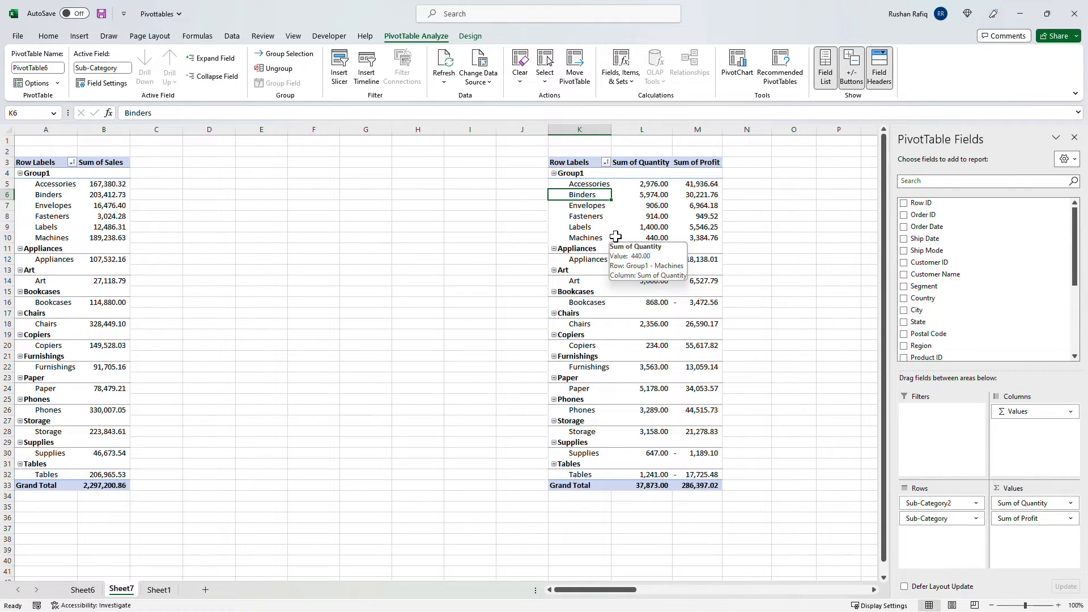
key("ctrl+z")
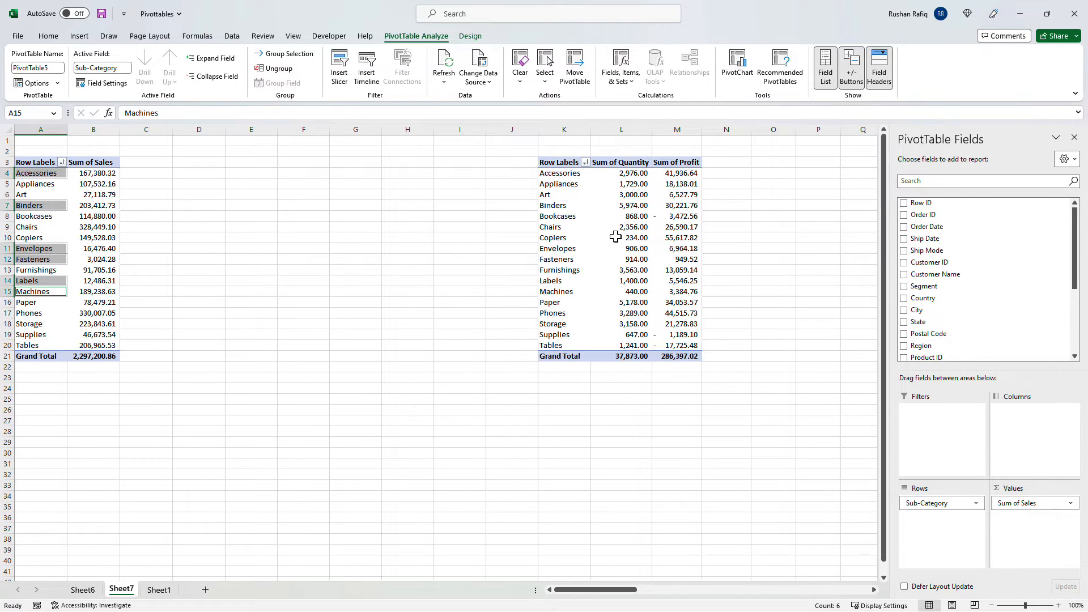
left_click_drag(561, 162, 680, 356)
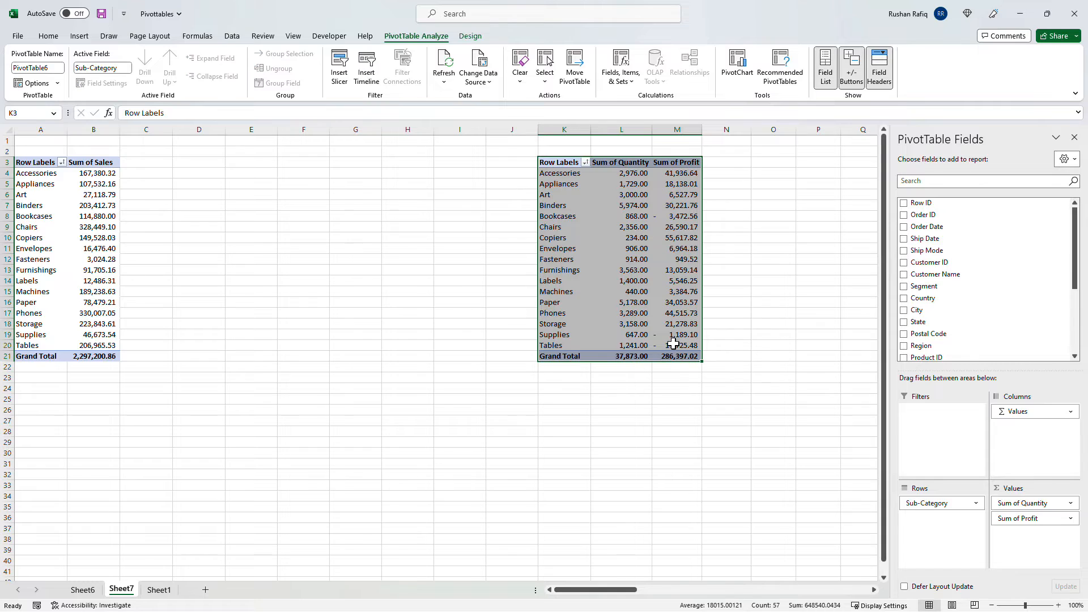
key("Delete")
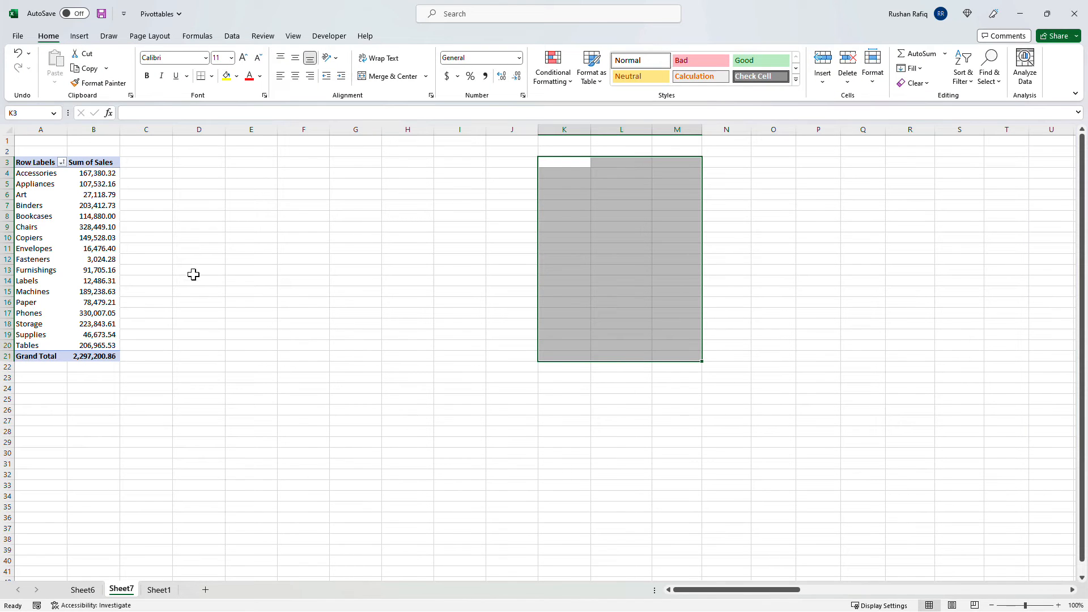
Step: Remove Sub-Category from the remaining pivot table's rows and move Sales from the values to the rows
left_click(59, 220)
left_click_drag(939, 503, 980, 275)
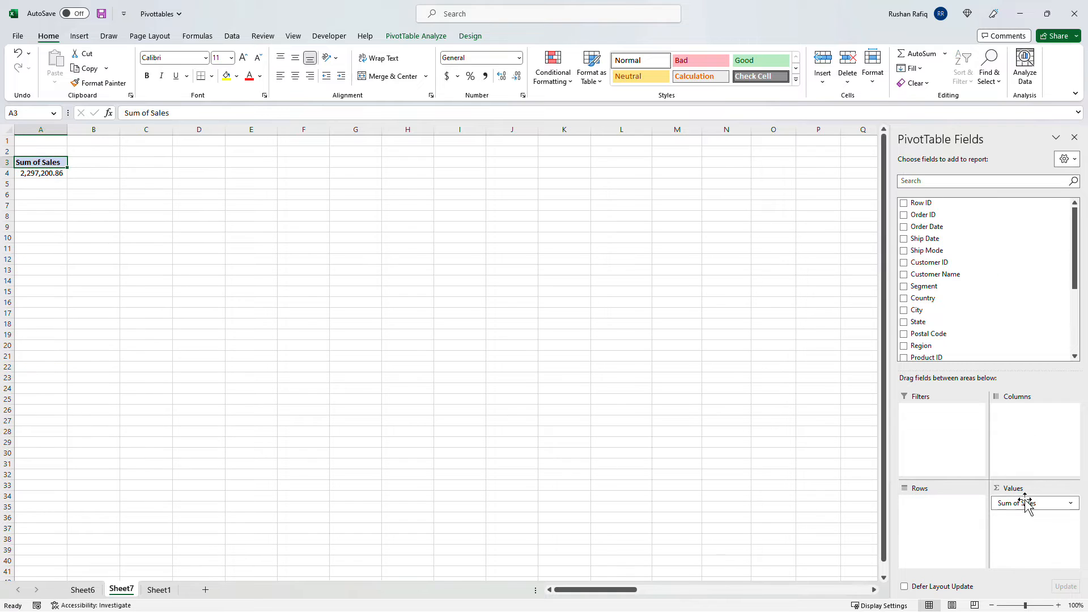
left_click_drag(1026, 504, 952, 505)
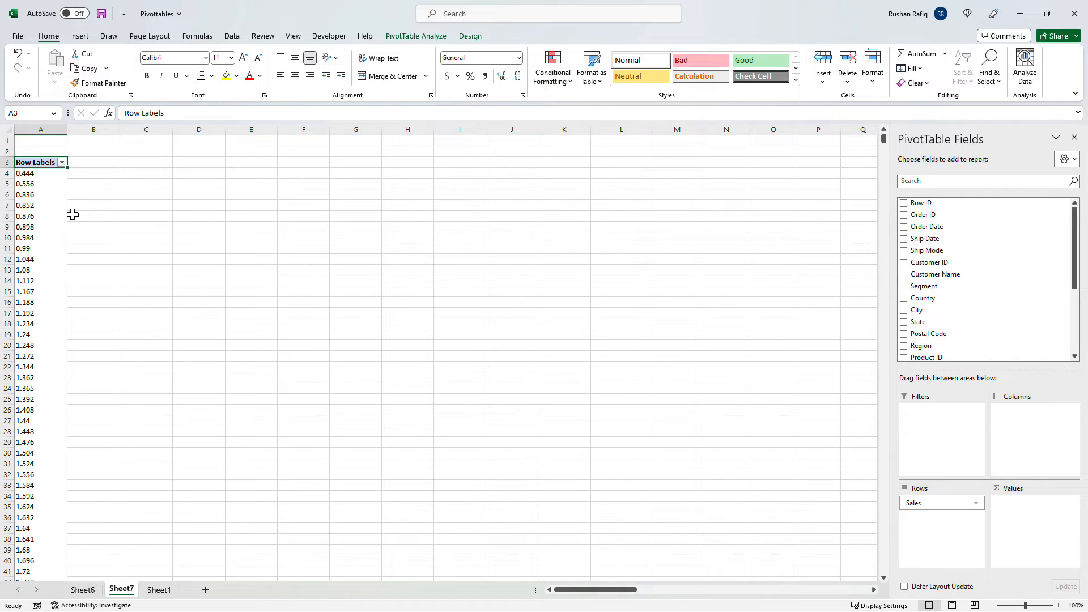
Step: Group the Sales row labels starting at 0 and ending at 5000, in intervals of 1000
left_click(44, 204)
left_click(416, 35)
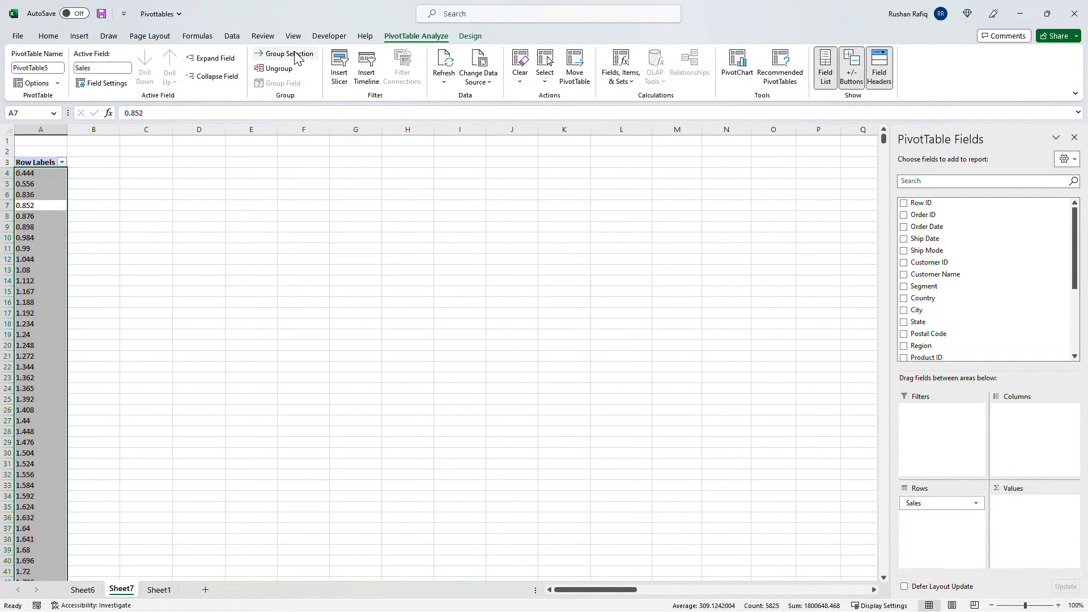
left_click(289, 53)
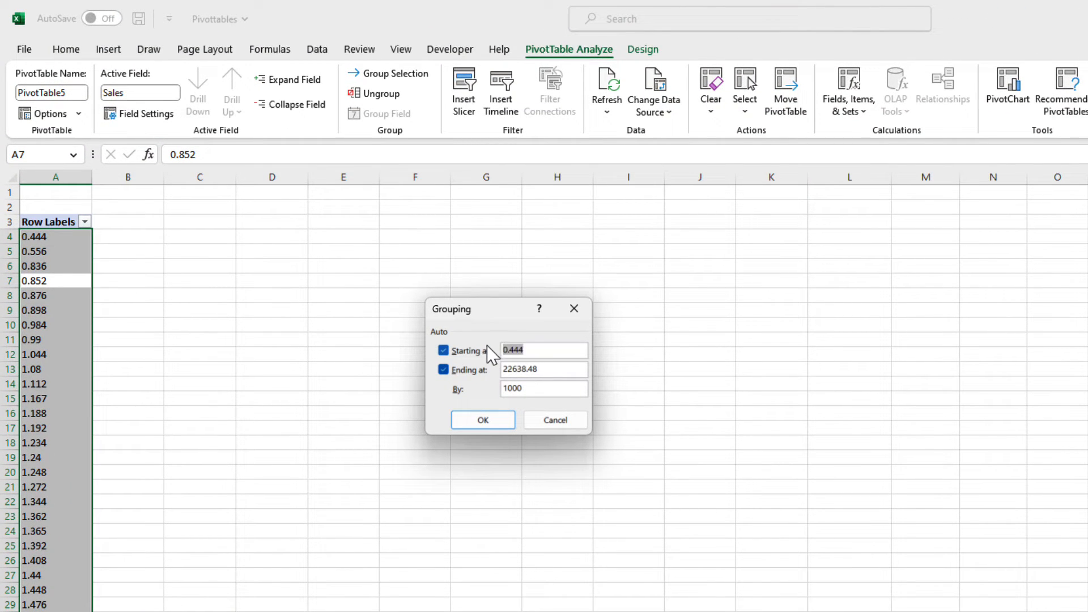
type("0")
left_click_drag(549, 369, 476, 362)
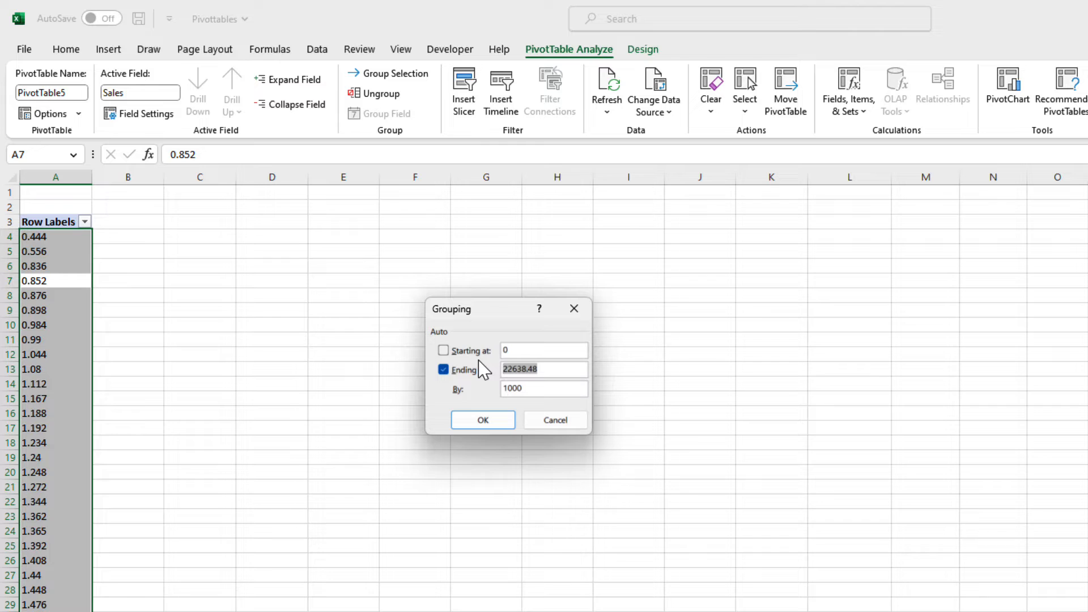
type("20000")
left_click_drag(525, 389, 501, 391)
double_click(532, 368)
type("5000")
left_click_drag(529, 389, 496, 389)
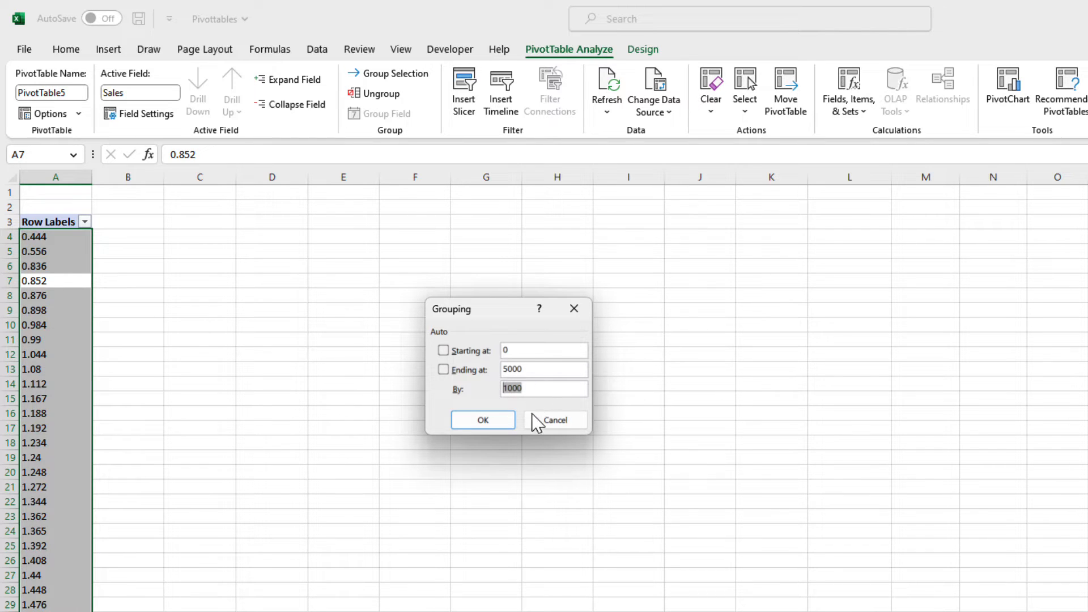
left_click(496, 421)
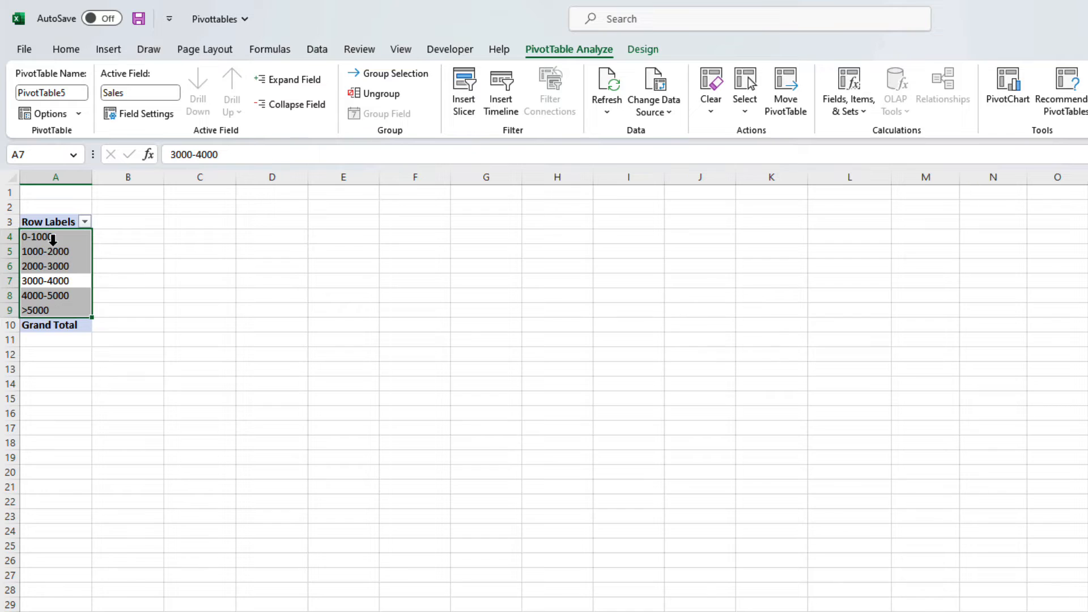
Step: Add Order ID as a count value beside the sales ranges and check the counts for 0-1000 and 1000-2000
left_click_drag(51, 238, 56, 317)
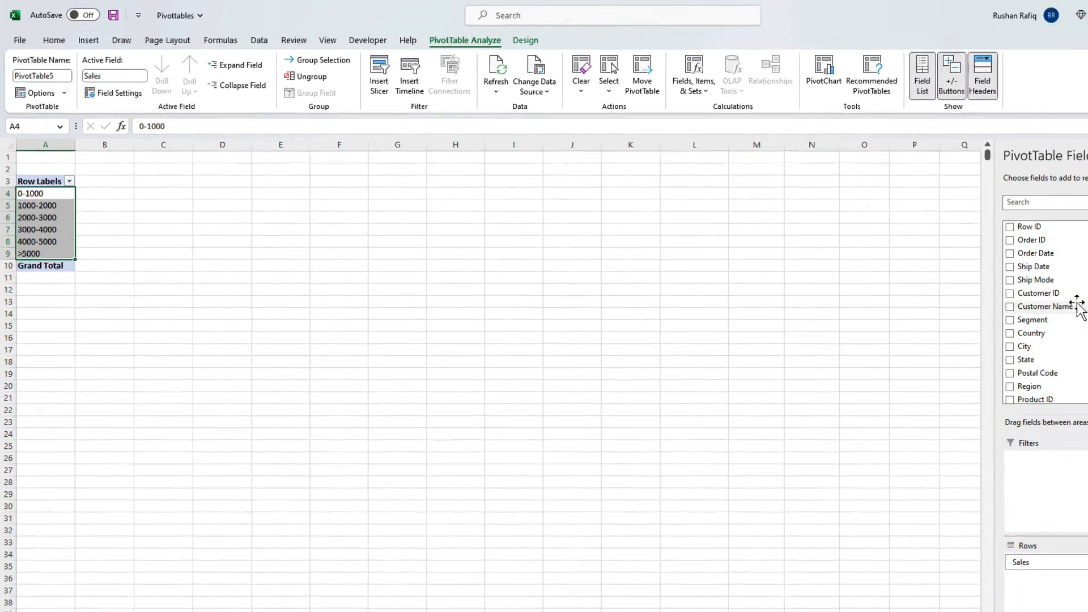
left_click_drag(1068, 240, 1045, 512)
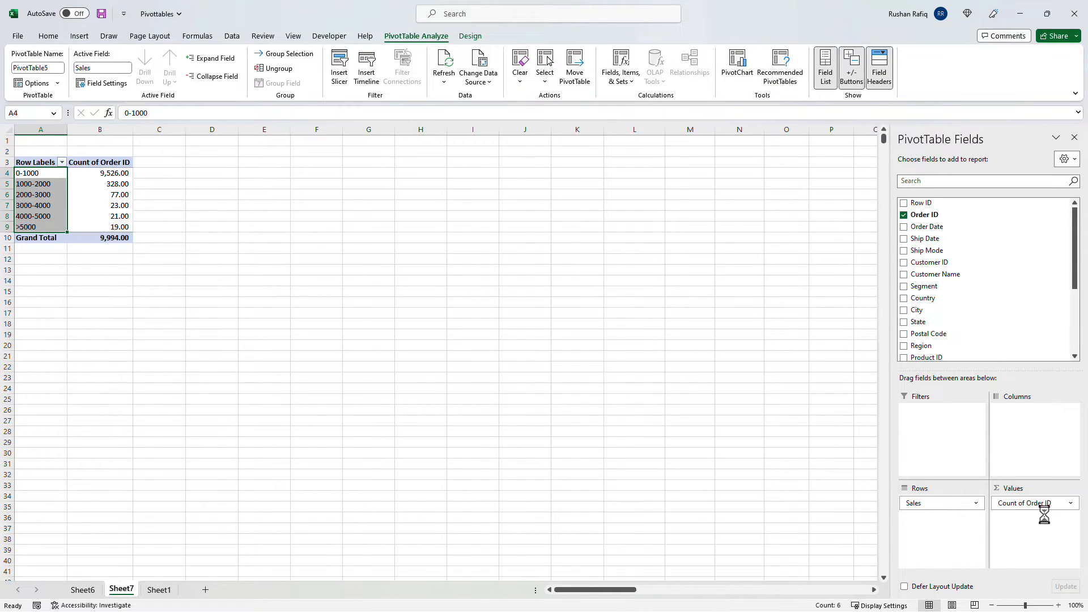
left_click(102, 173)
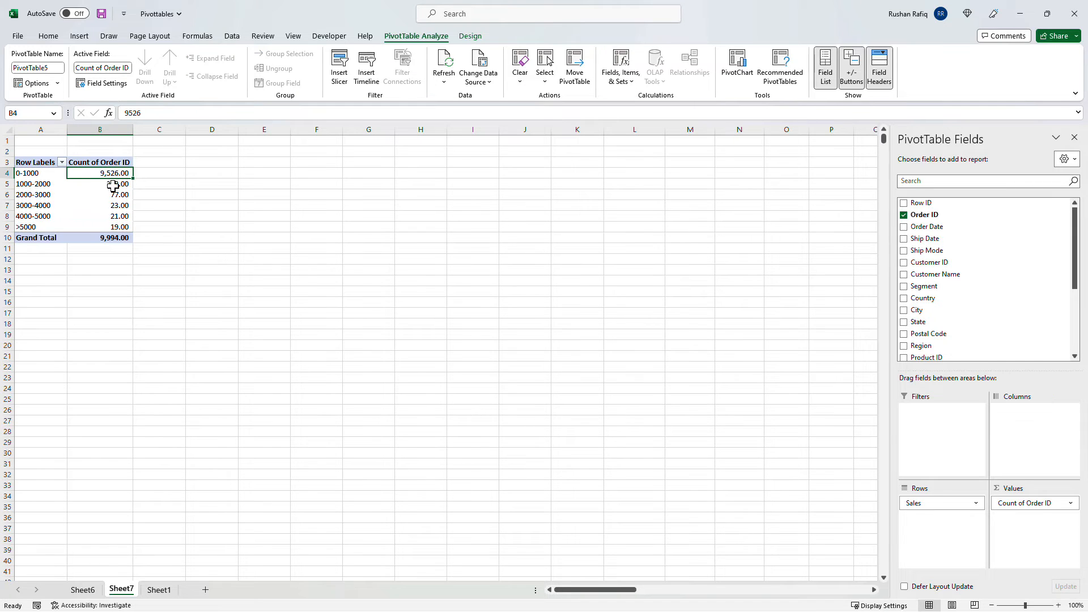
left_click(114, 185)
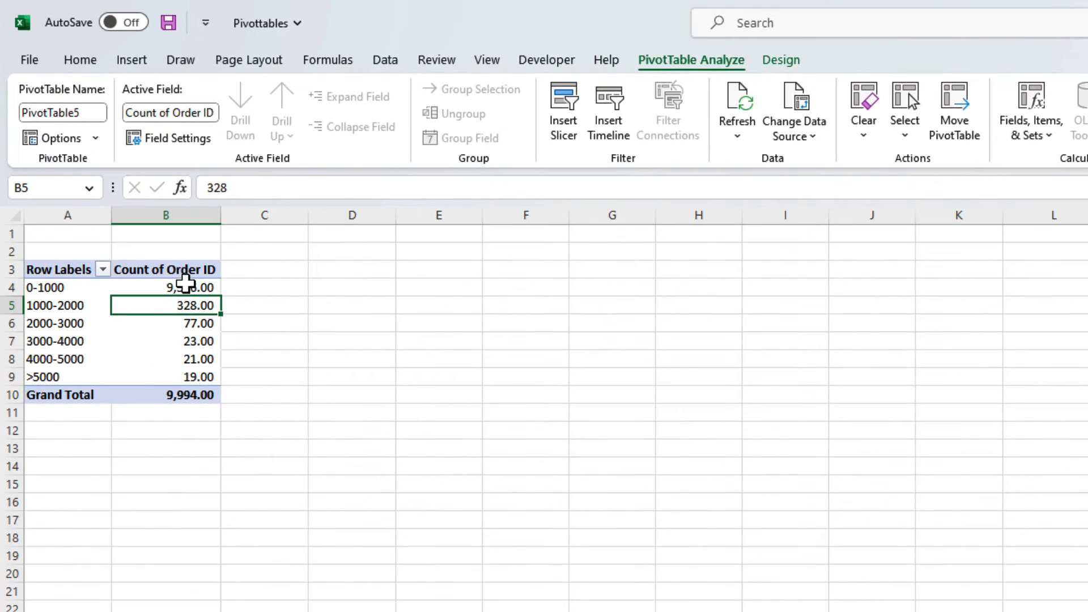
left_click(121, 185)
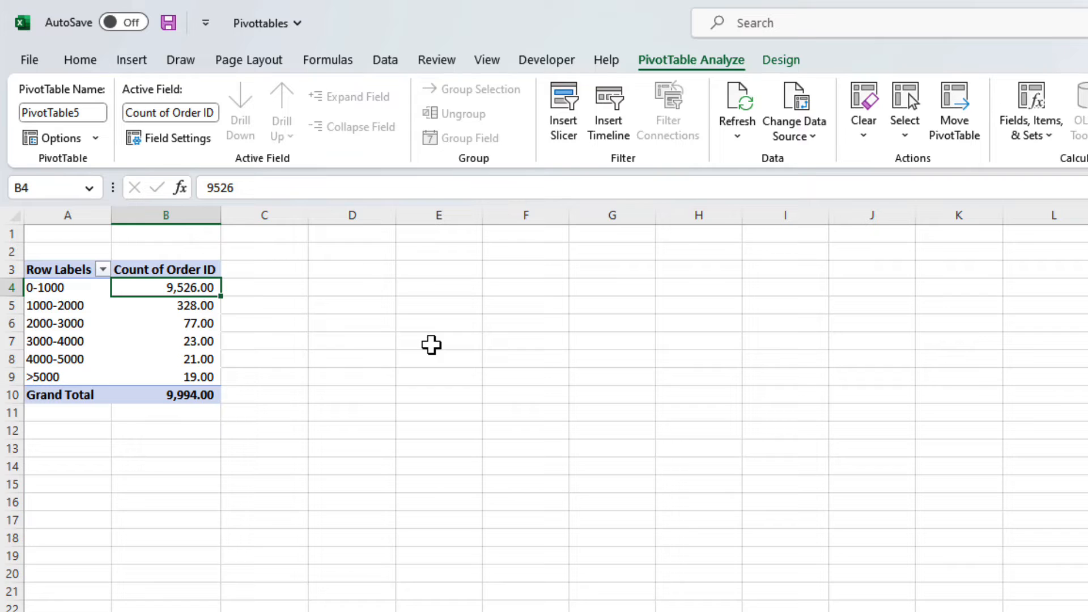
mouse_move(209, 286)
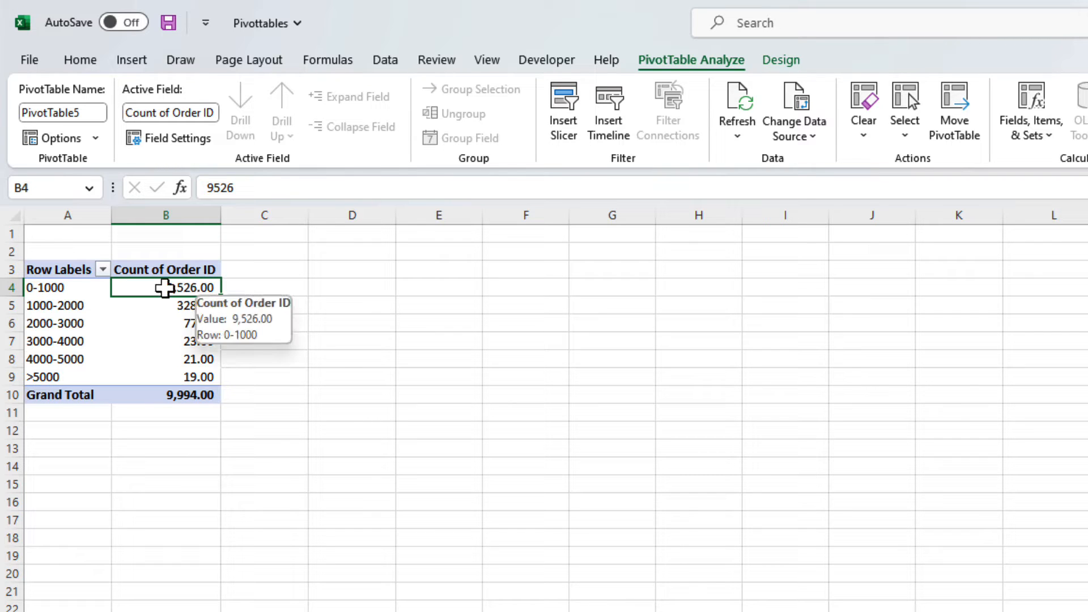
left_click(77, 307)
left_click(193, 309)
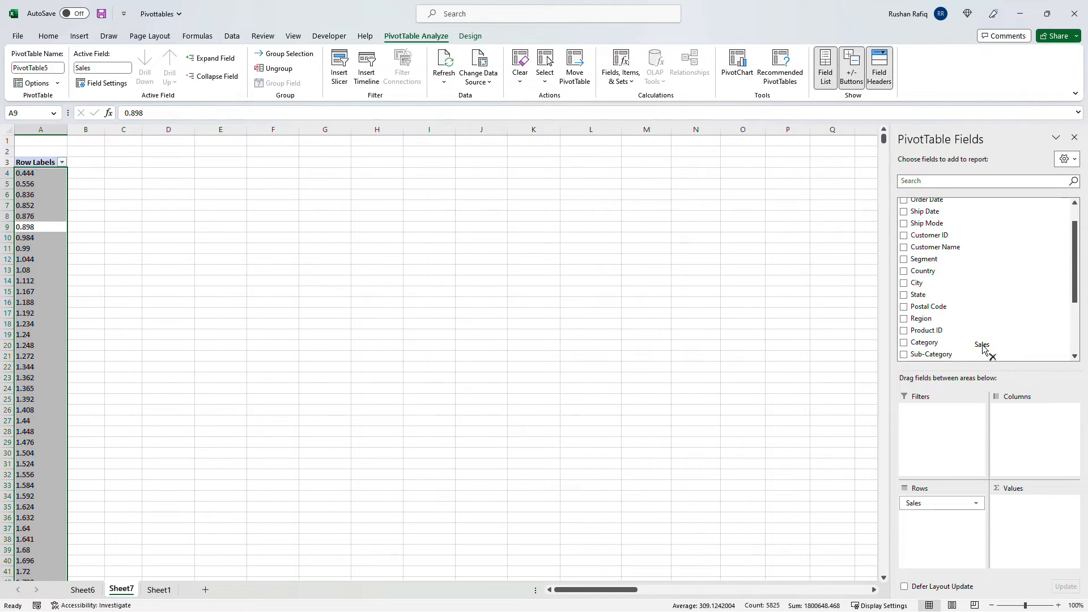
Step: Move Sales from the rows back to the values and add Order Date to the pivot table's rows
left_click_drag(988, 353, 1047, 516)
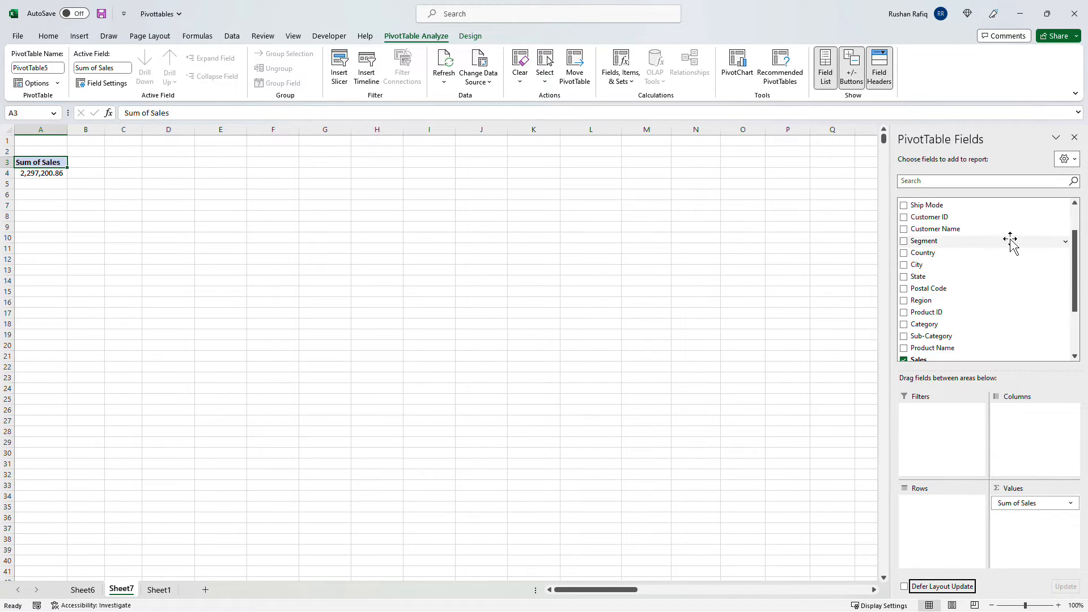
scroll(1012, 240, "up", 2)
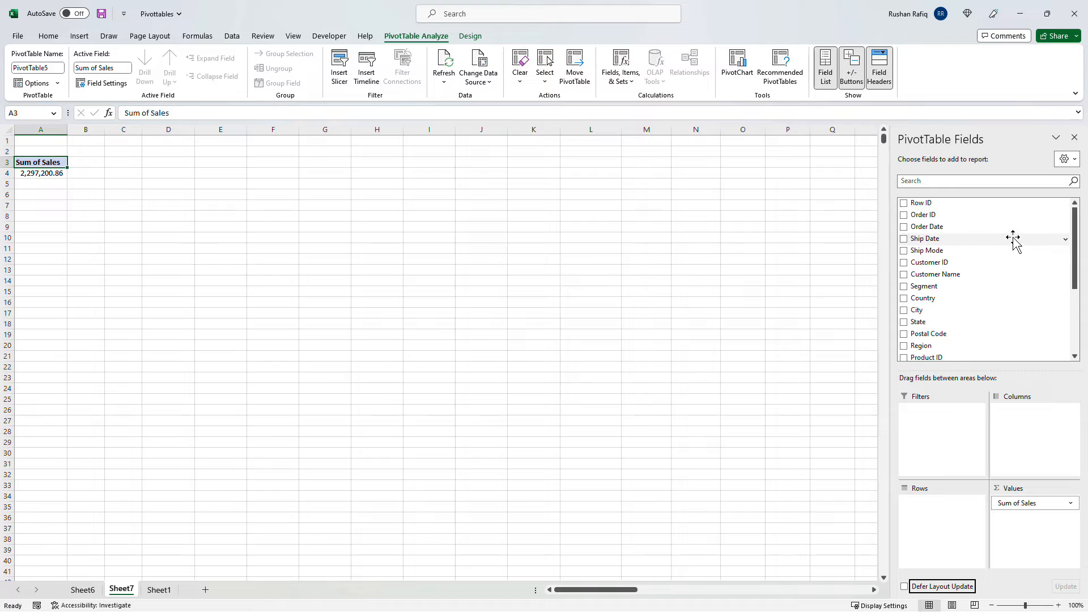
left_click(960, 228)
left_click_drag(960, 228, 946, 535)
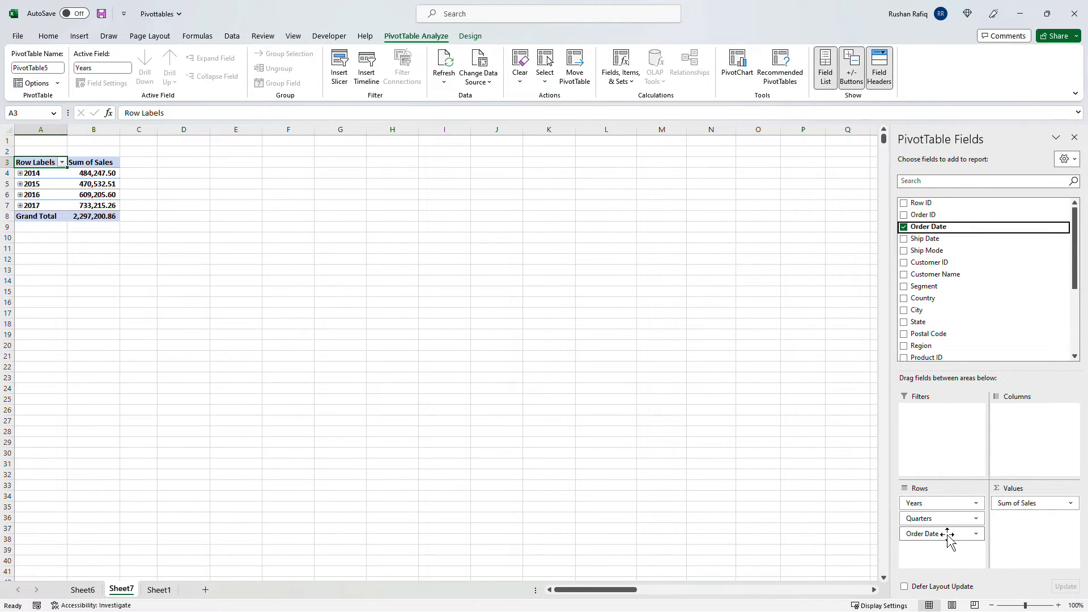
Step: Examine the Ship Date and Order Date columns in the source data on Sheet1
left_click(169, 591)
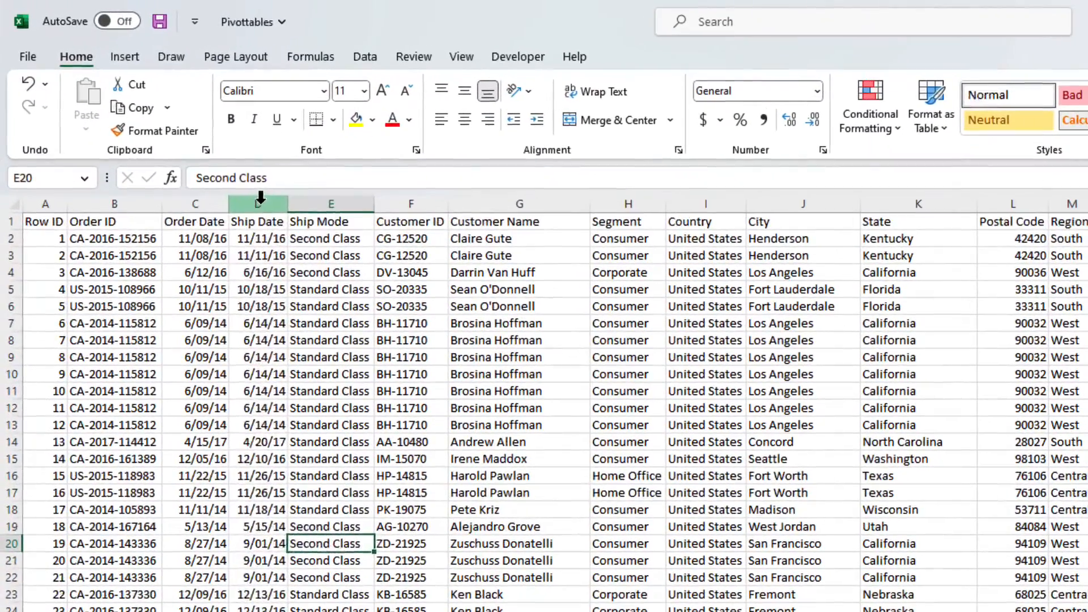
left_click(260, 198)
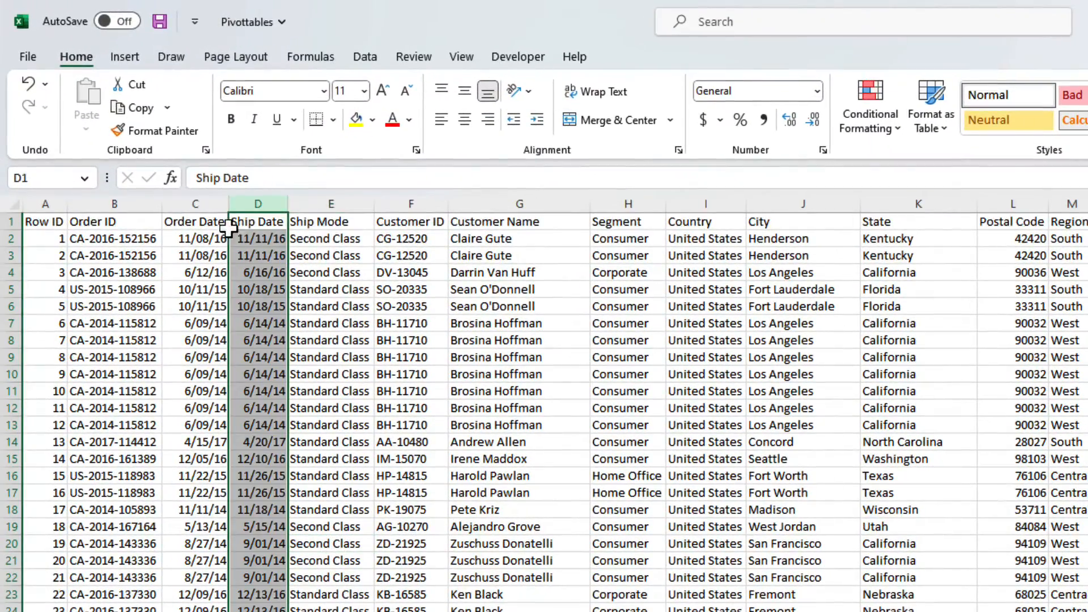
left_click(181, 202)
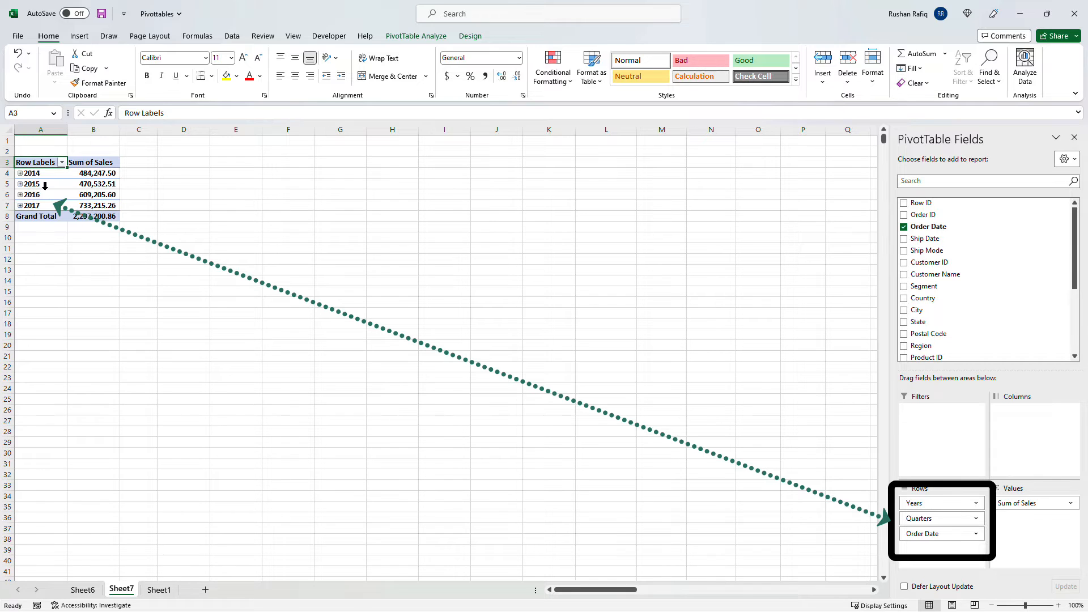
Step: Change the pivot table's date grouping on Sheet7 to Days, Months, Quarters and Years
left_click(45, 185)
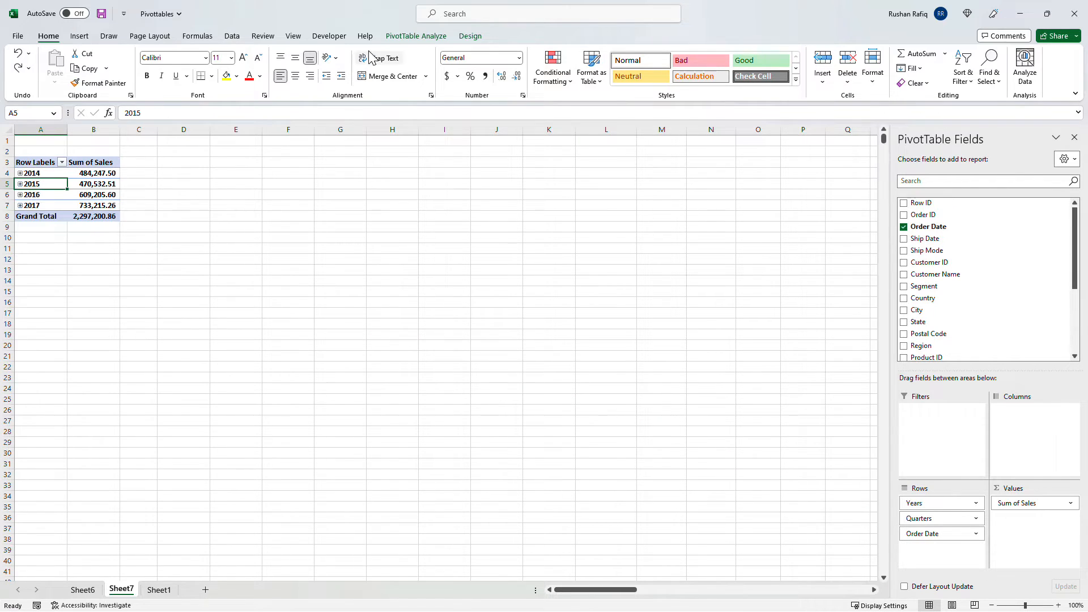
left_click(425, 37)
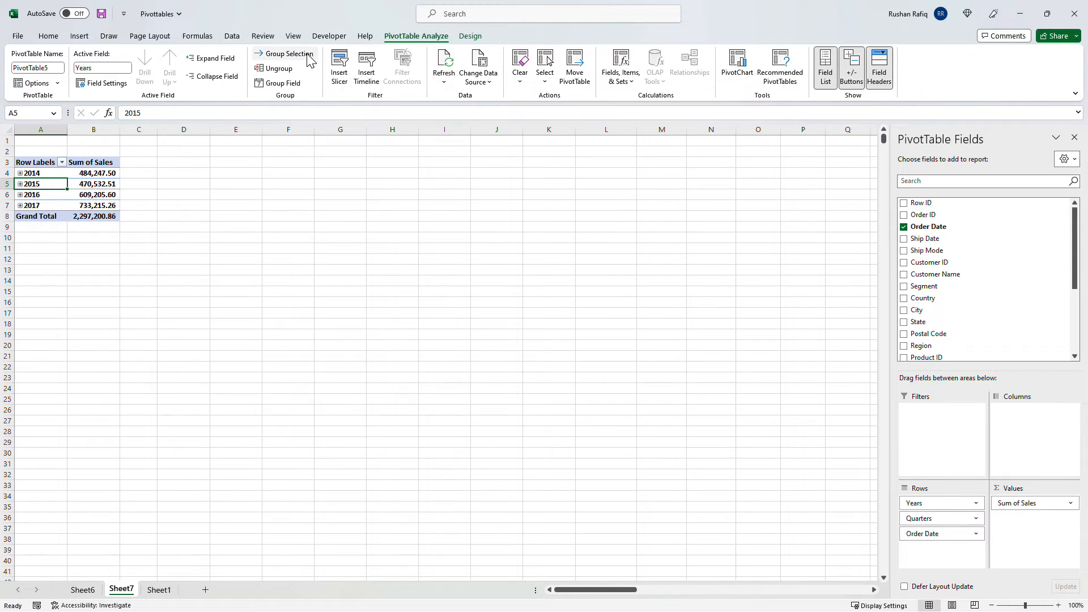
left_click(291, 84)
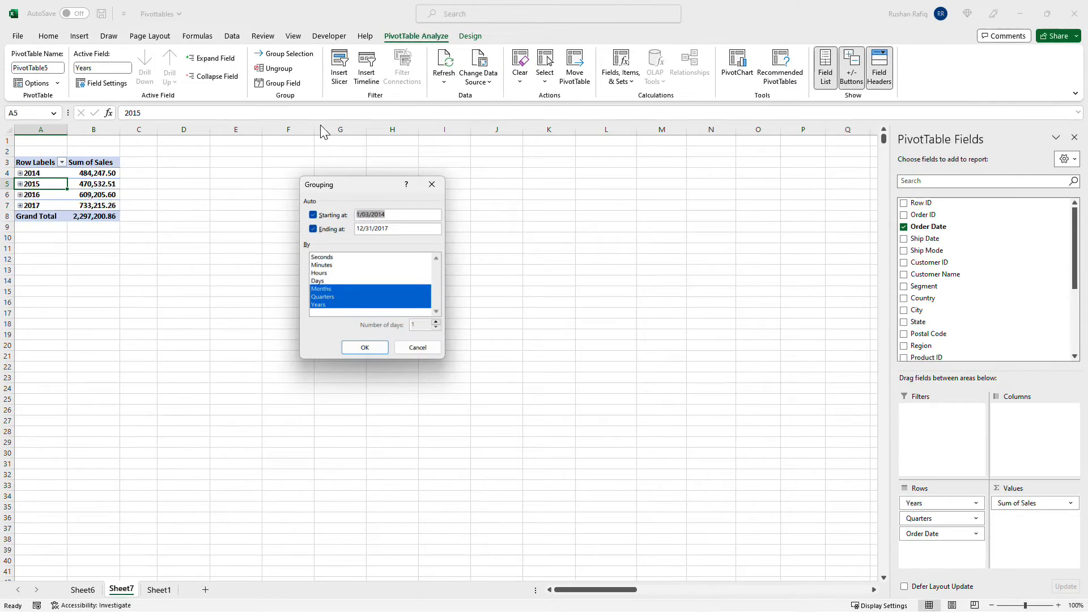
left_click(483, 389)
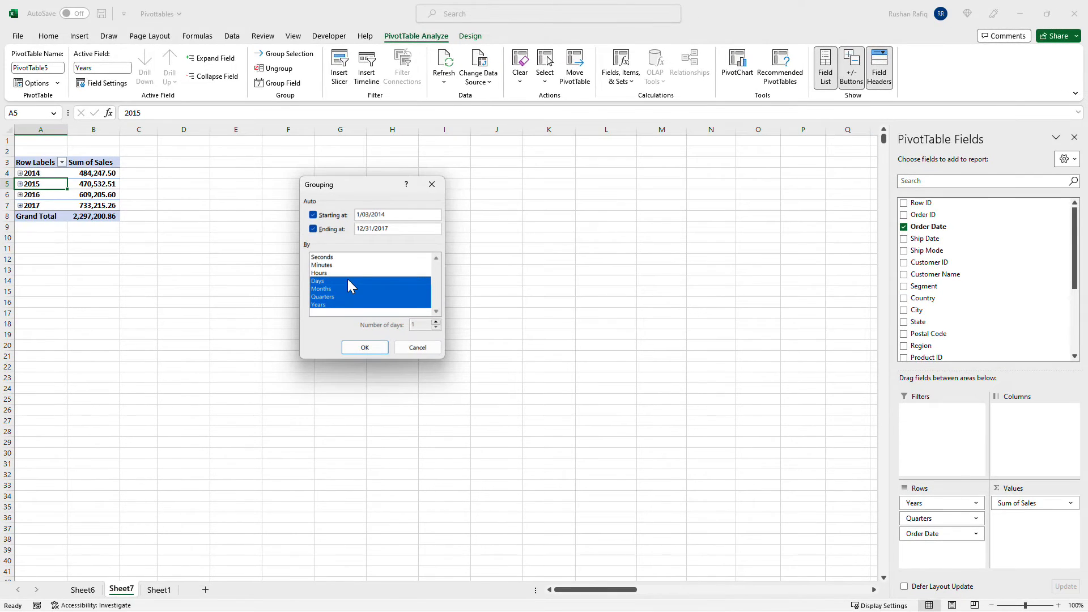
left_click(366, 348)
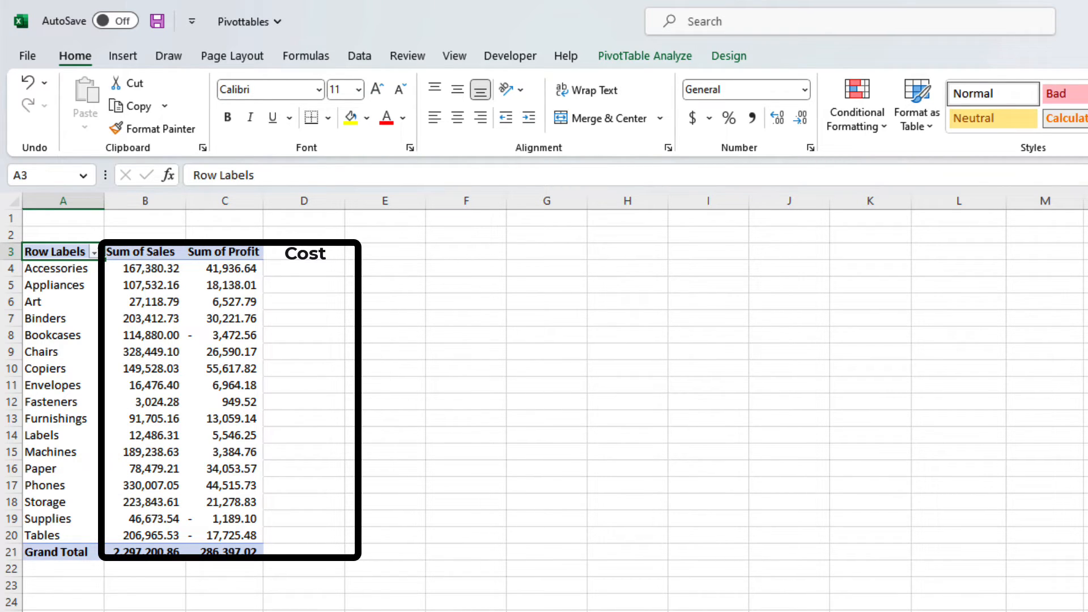
Step: Enter the formula =B4-C4 in cell E4 to calculate the Accessories cost from sales minus profit
left_click(391, 271)
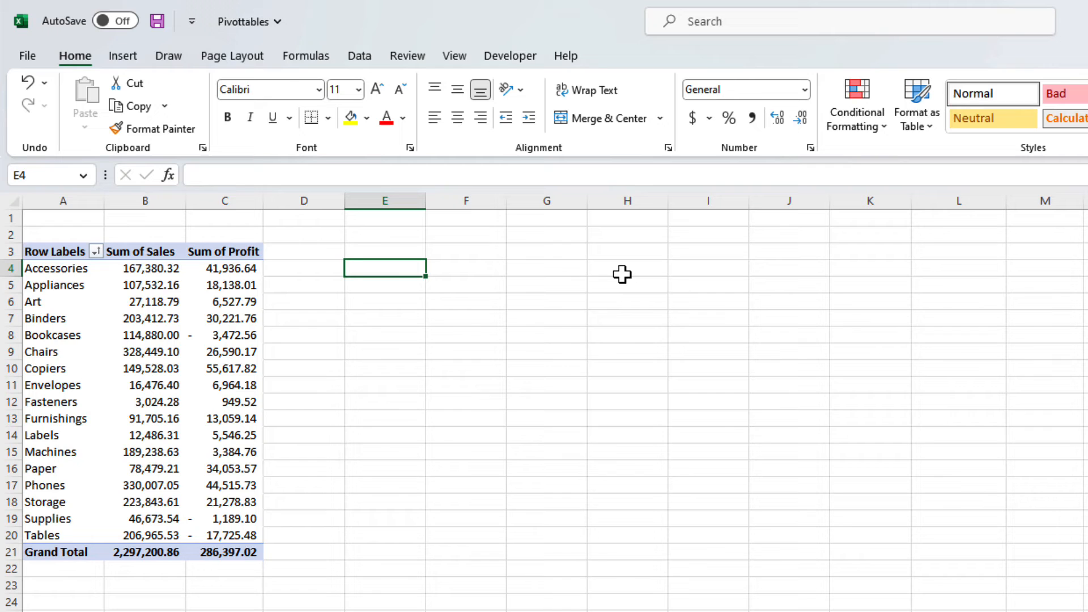
type("=")
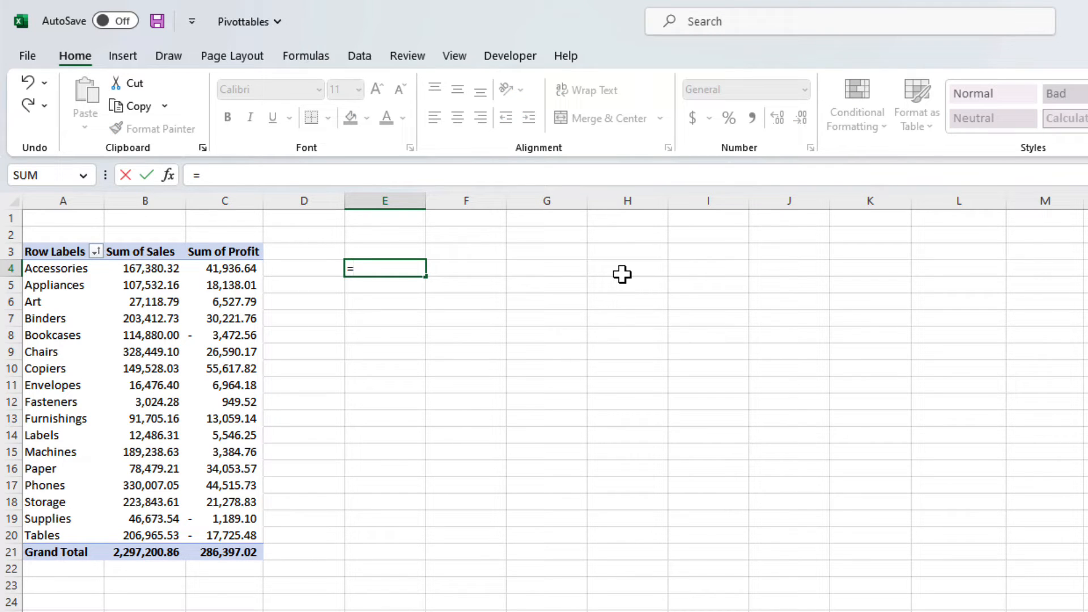
key("Left")
key("Left")
key("Left")
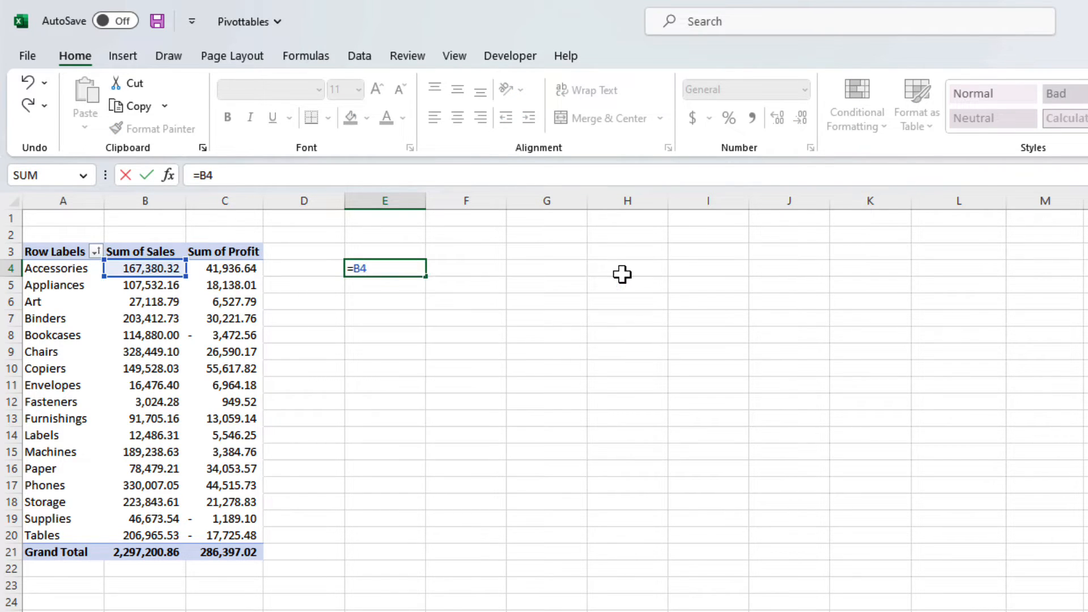
type("-C4")
key("Return")
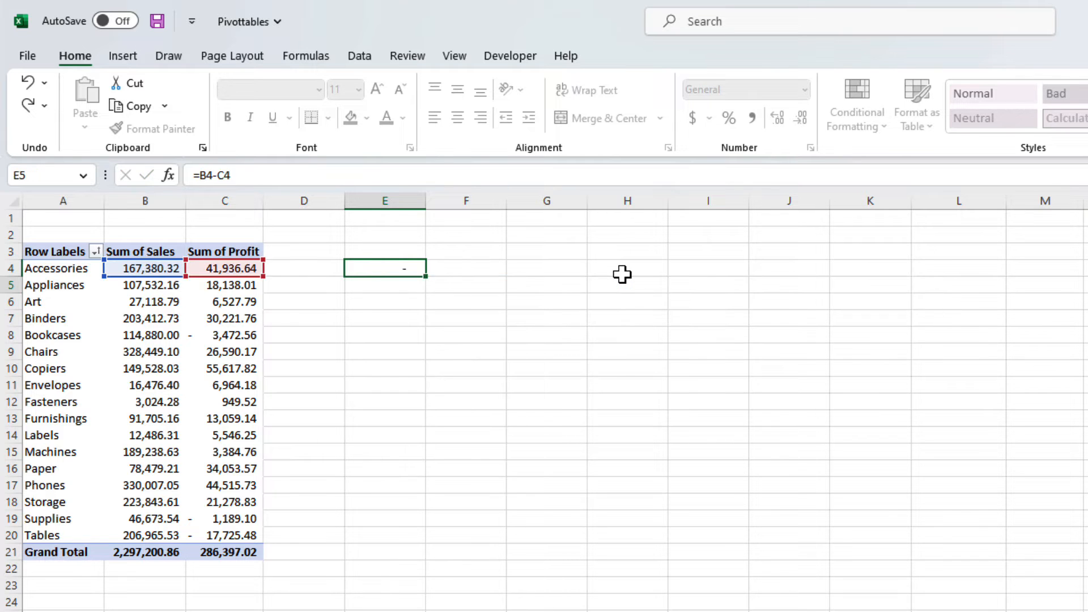
Step: Fill the cost formula in E4 down to row 20, covering every sub-category in the pivot table
key("Left")
key("Left")
key("ctrl+Down")
key("Right")
key("Right")
key("Up")
key("ctrl+shift+Up")
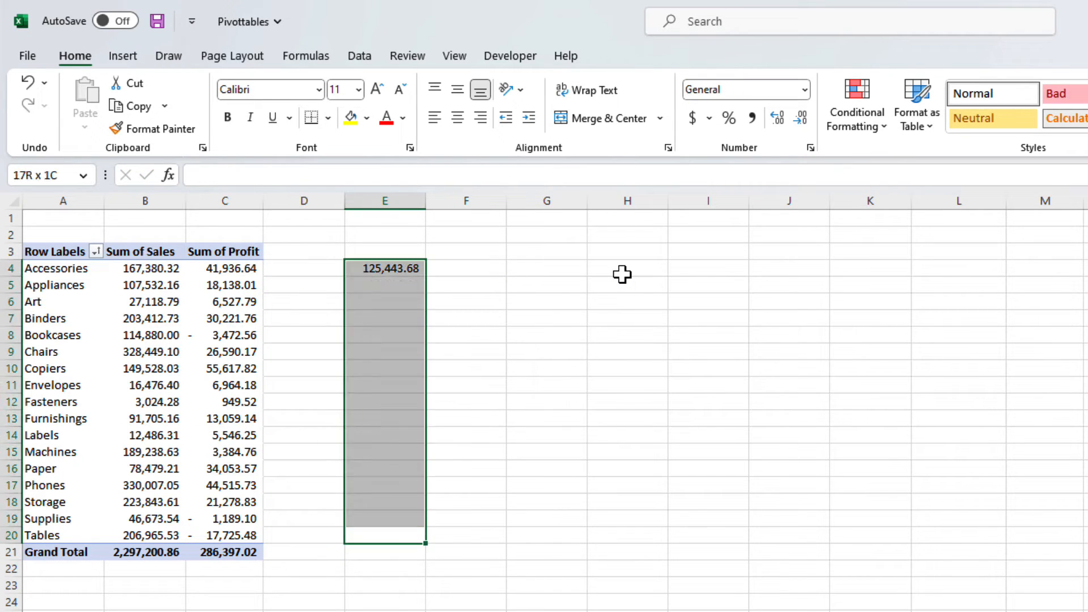
key("ctrl+d")
Step: Enter the heading Cost in cell E3 above the calculated values
key("Up")
type("Cost")
key("Return")
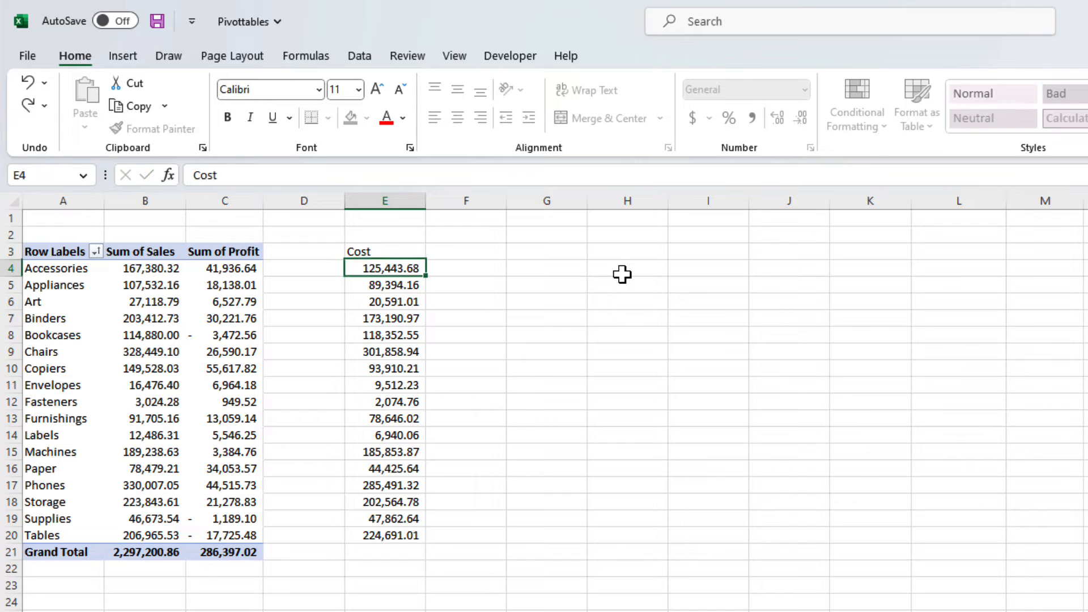
left_click(391, 353)
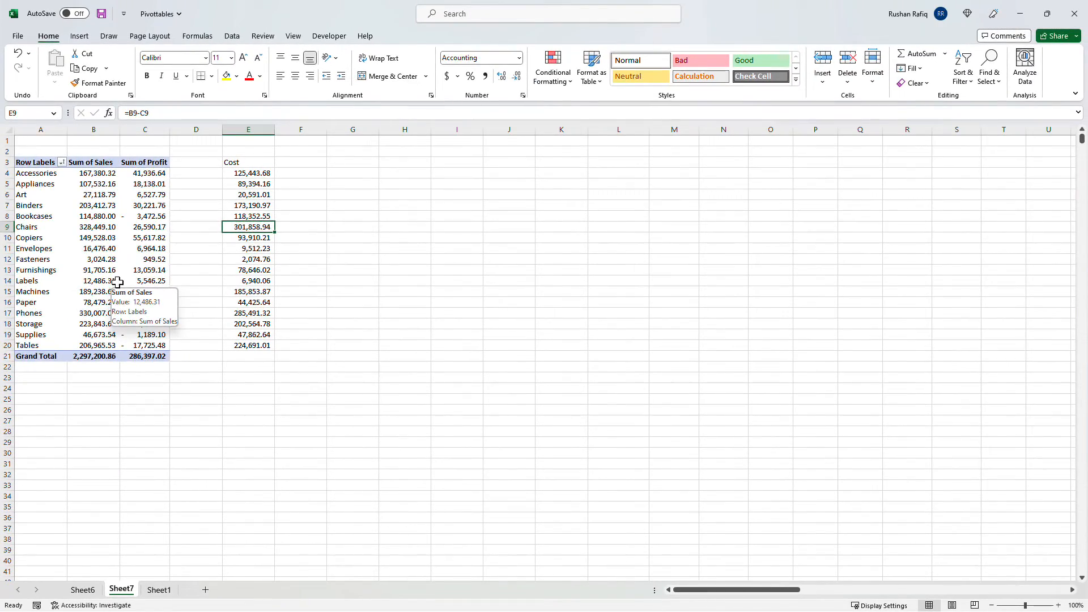
Step: Copy the pivot table in A3:C21 to cell A26 and delete the original pivot table
left_click_drag(37, 163, 148, 357)
key("ctrl+c")
left_click(53, 408)
key("ctrl+v")
left_click(67, 349)
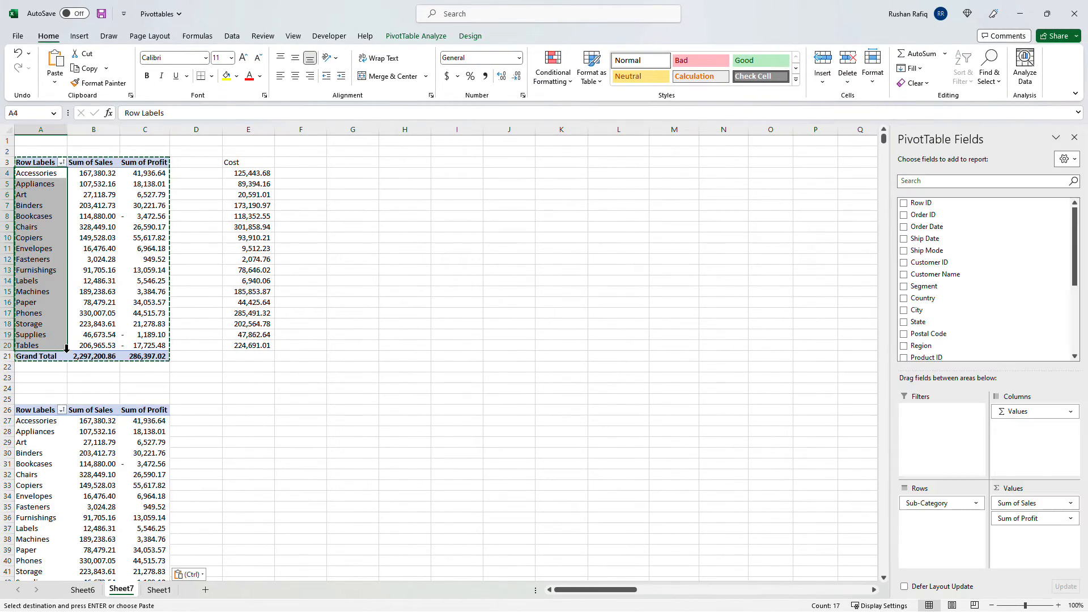
key("ctrl+a")
key("Delete")
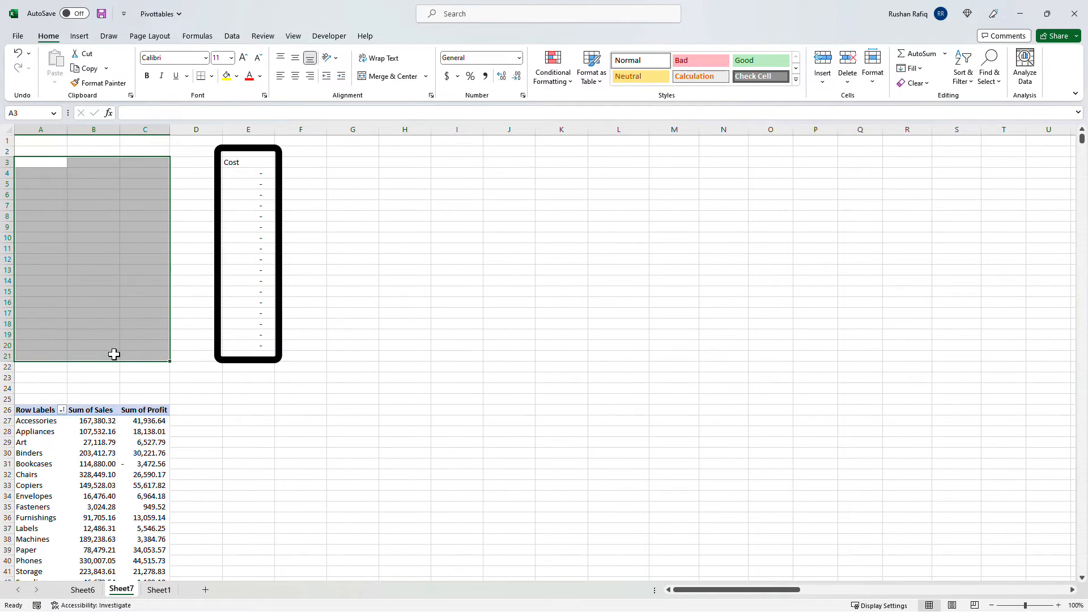
Step: Undo the deletion and the pasted copy of the pivot table, and cancel the copy selection
key("ctrl+z")
key("ctrl+z")
left_click(134, 290)
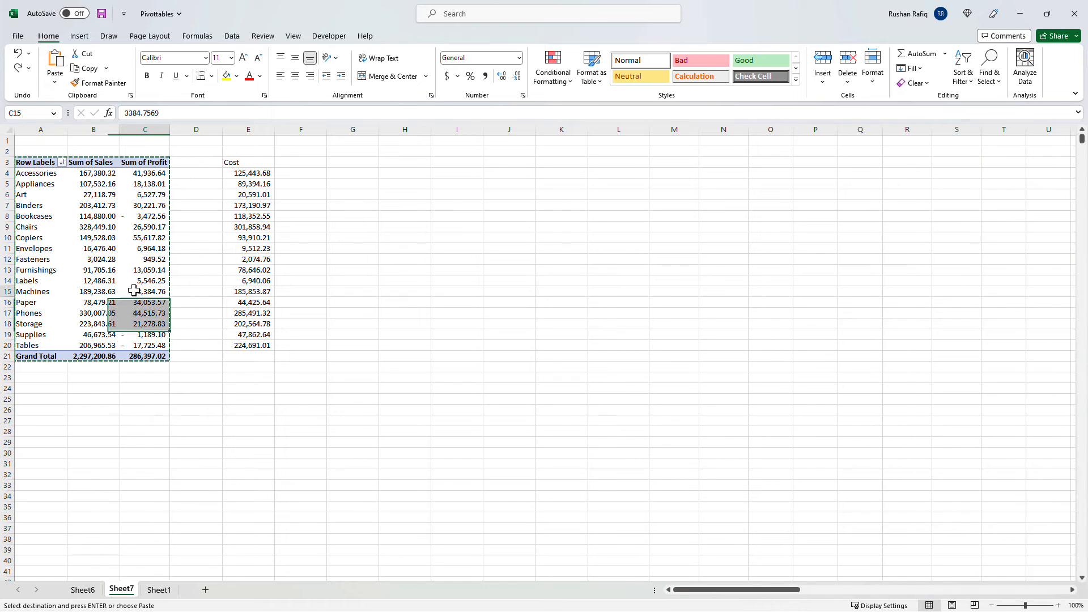
key("Escape")
Step: Add Segment above Sub-Category in the pivot table's rows to check the Cost formulas, and undo the addition
left_click(100, 235)
left_click(19, 239)
left_click(62, 272)
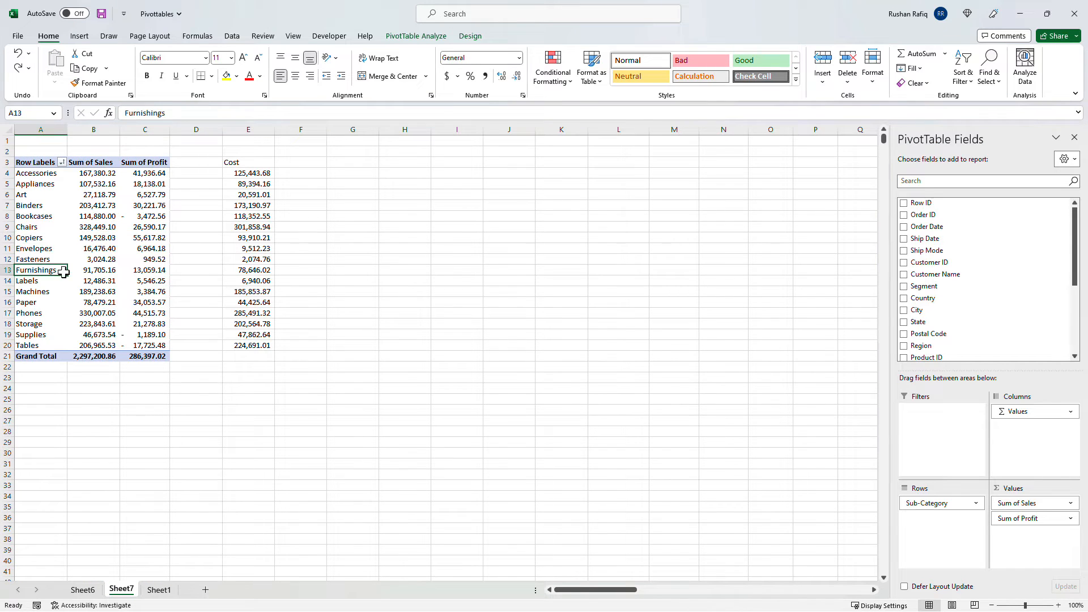
left_click_drag(924, 286, 953, 497)
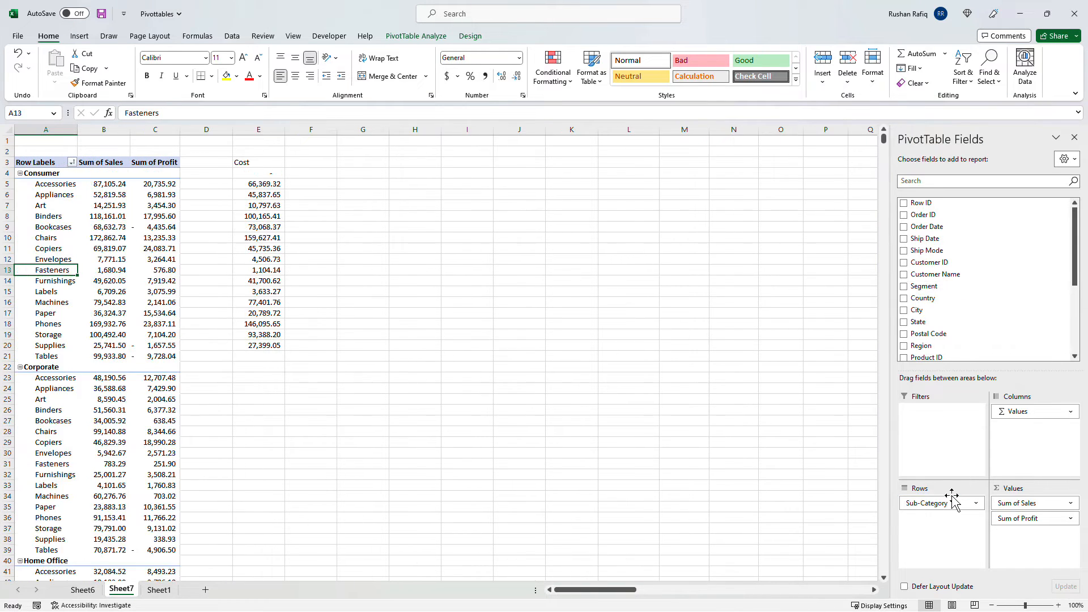
left_click(264, 185)
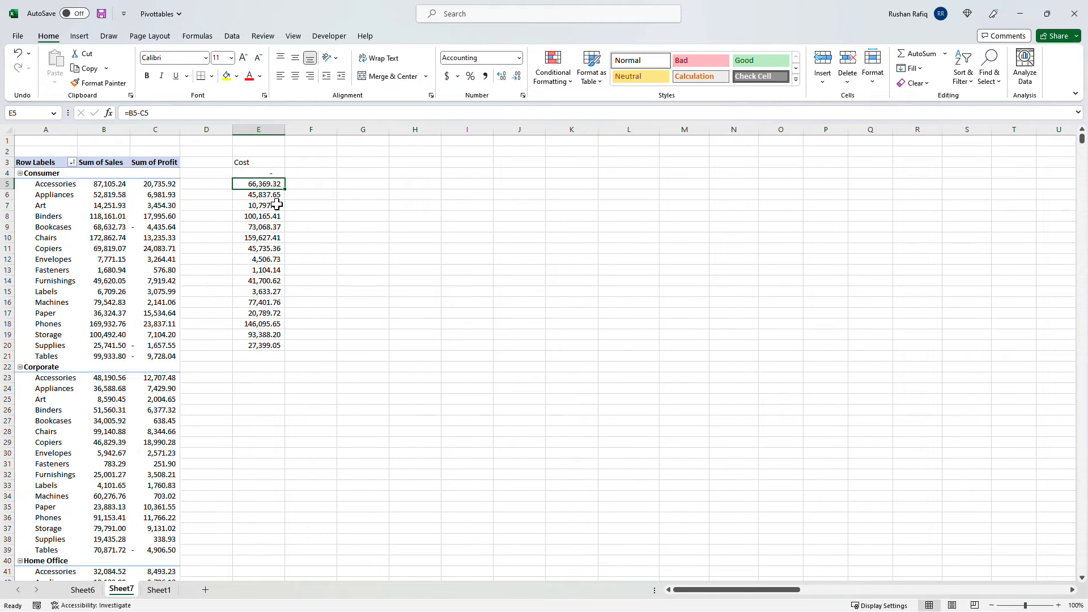
key("ctrl+z")
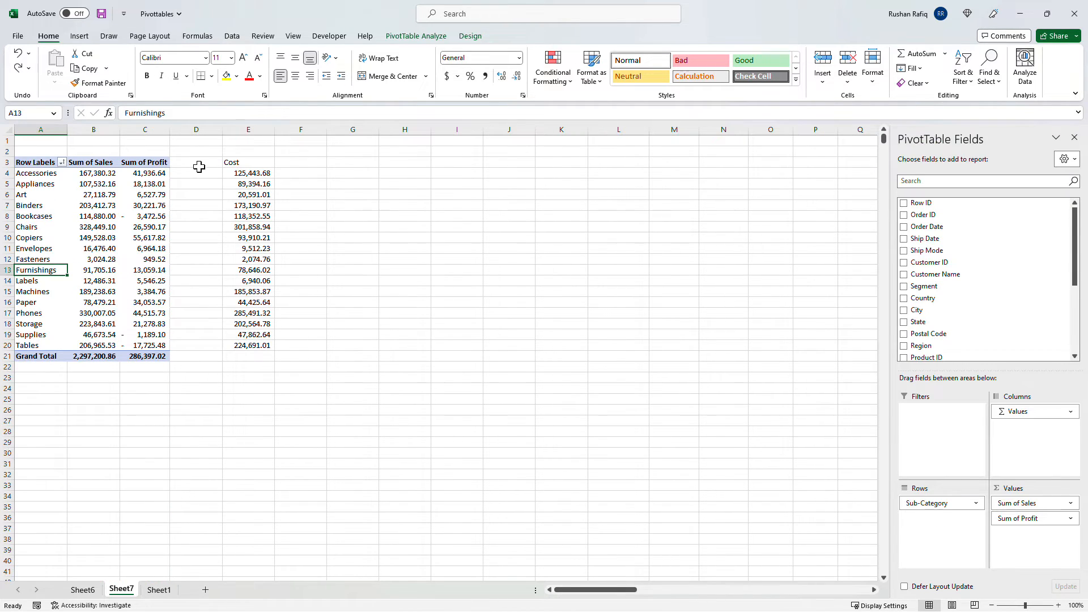
Step: Delete the manual Cost column in cells E3:E20
left_click(250, 162)
left_click_drag(250, 163, 264, 348)
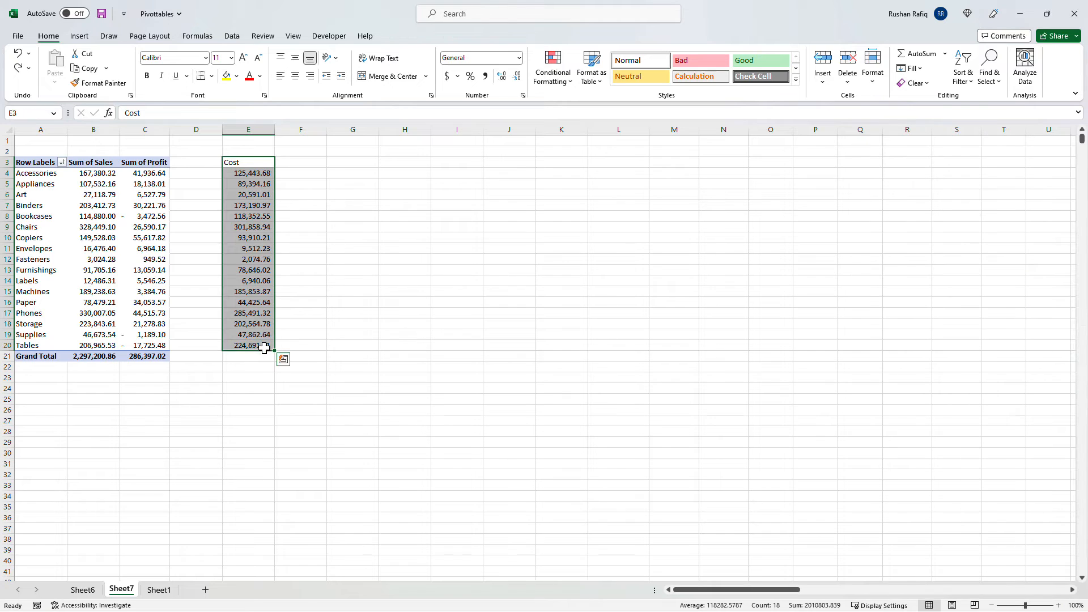
key("Delete")
Step: Start a calculated field named Cost for the pivot table on Sheet7
left_click(97, 216)
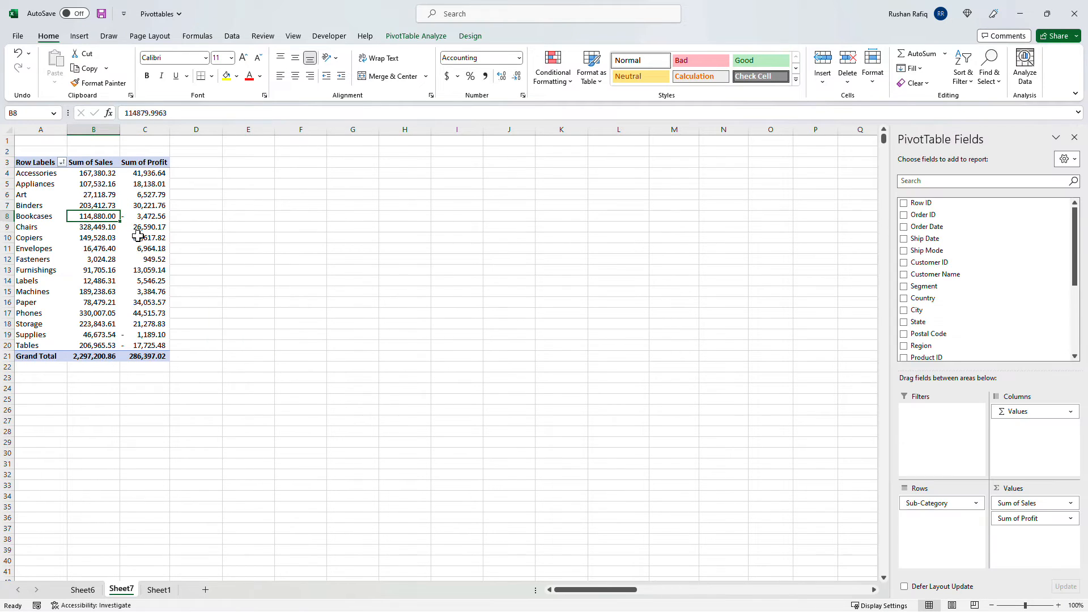
left_click(428, 36)
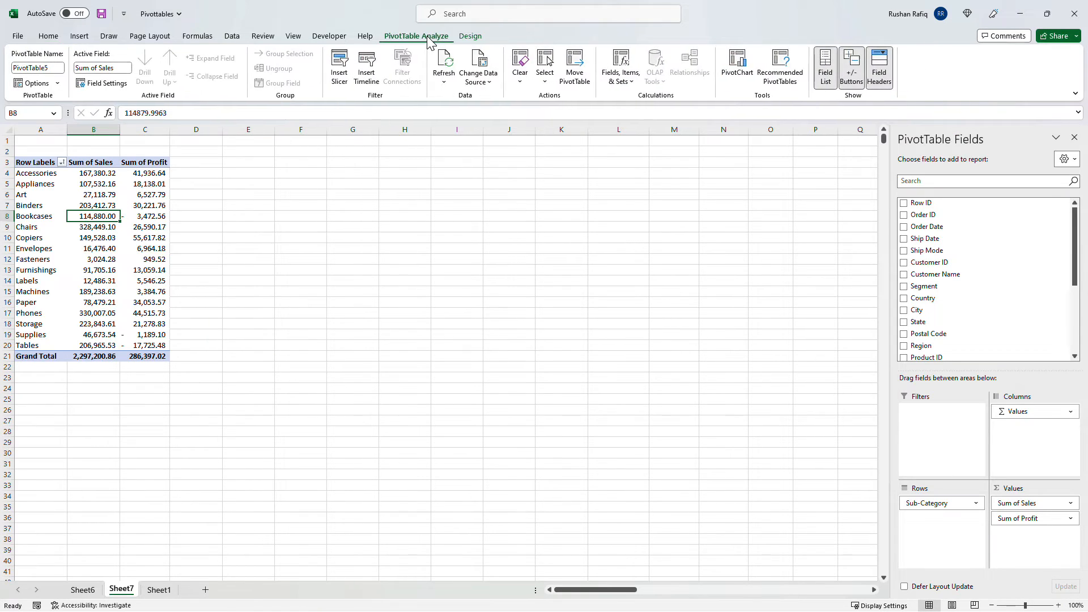
left_click(624, 81)
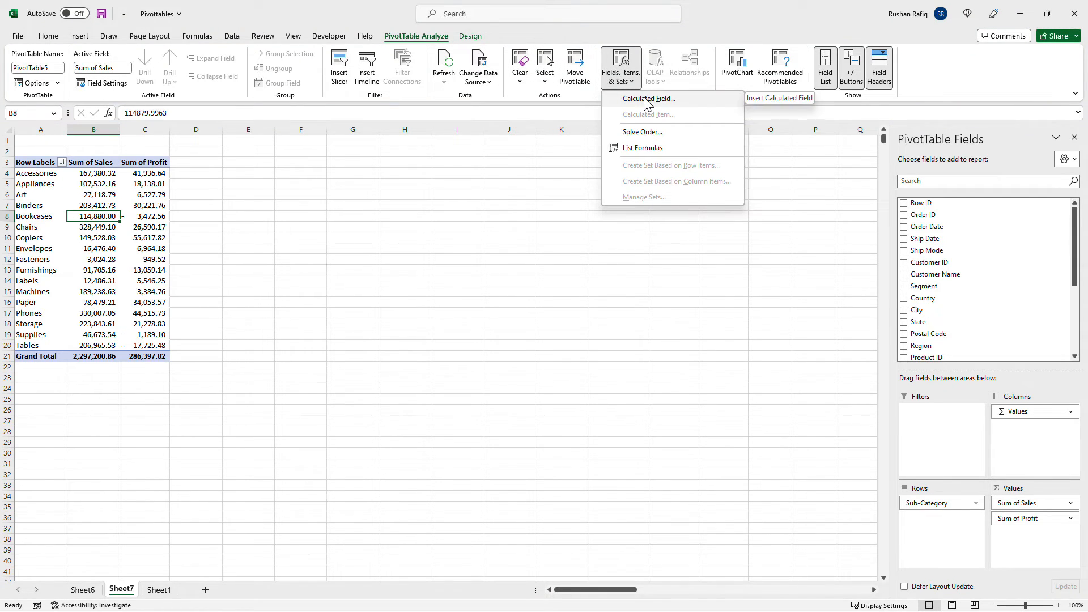
left_click(647, 99)
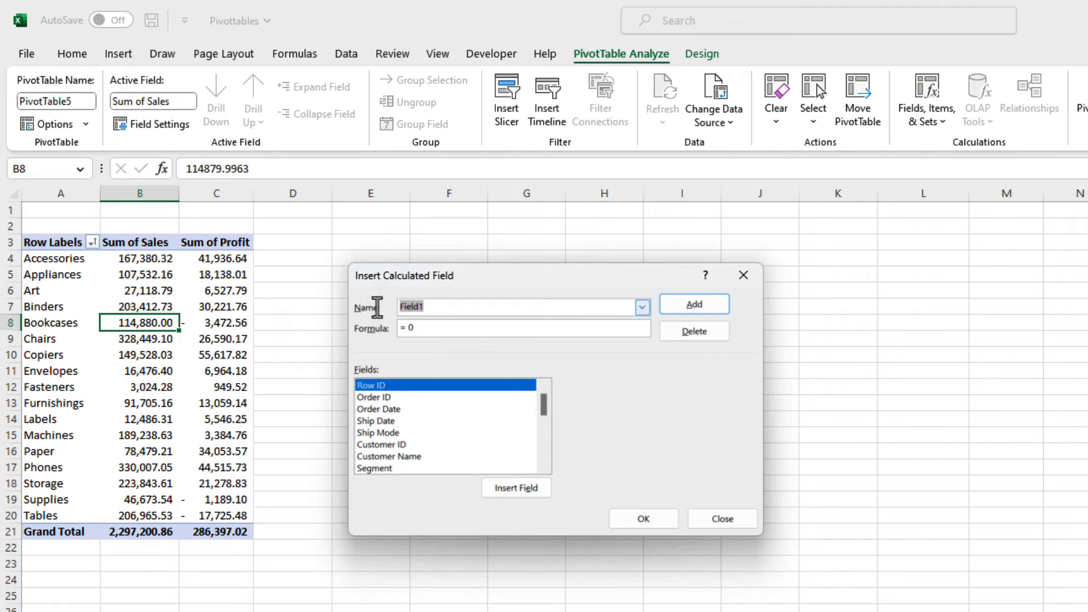
type("Cost")
Step: Set the Cost field's formula to = Sales - Profit and add the field to the pivot table
left_click(432, 327)
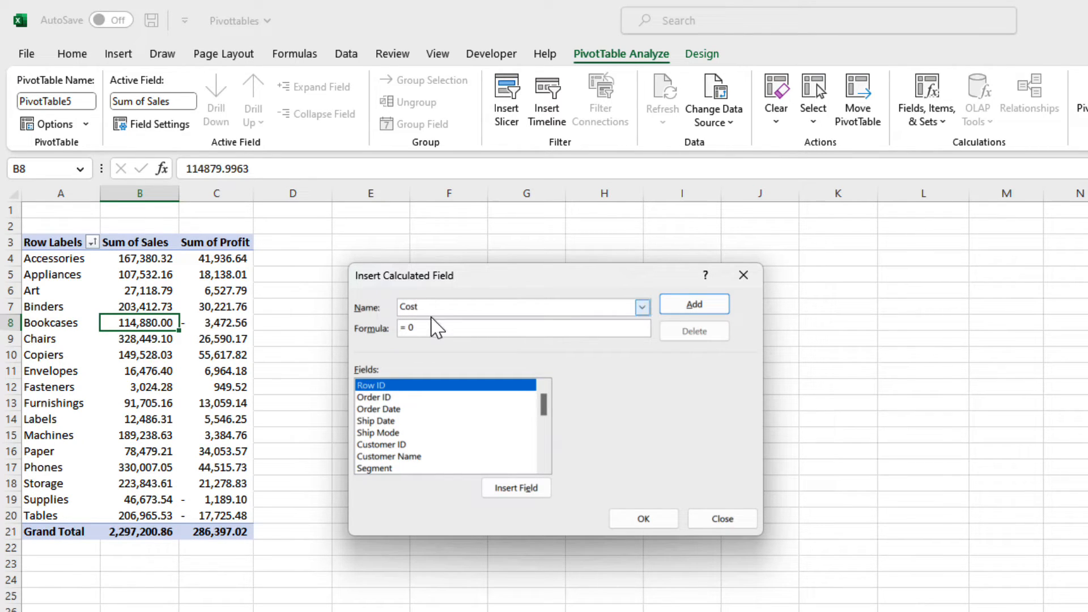
key("BackSpace")
scroll(445, 422, "down", 6)
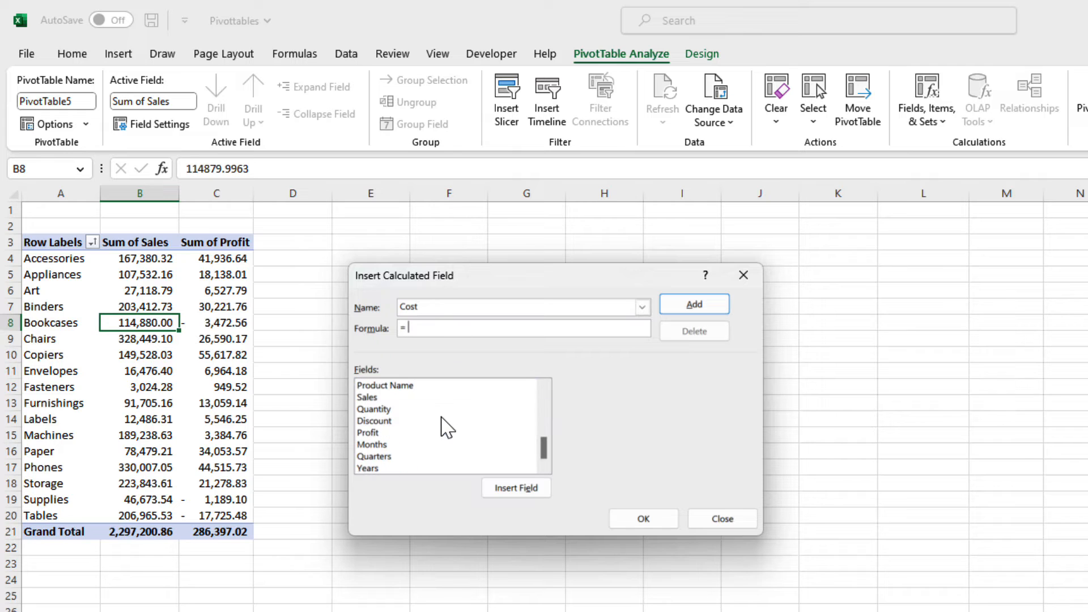
left_click(399, 397)
double_click(403, 397)
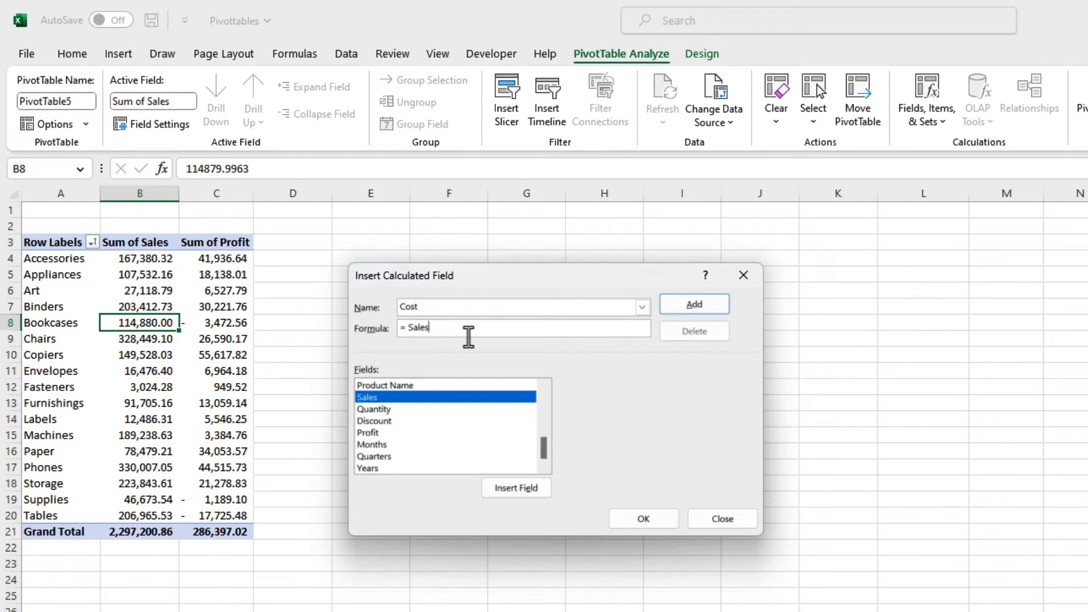
type("-")
double_click(369, 432)
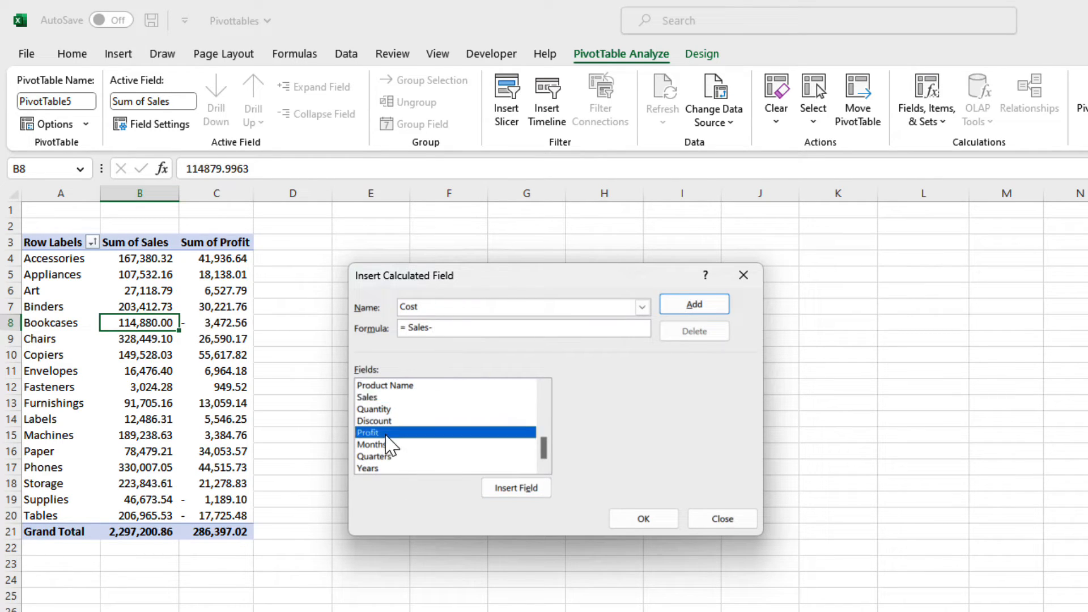
key("Return")
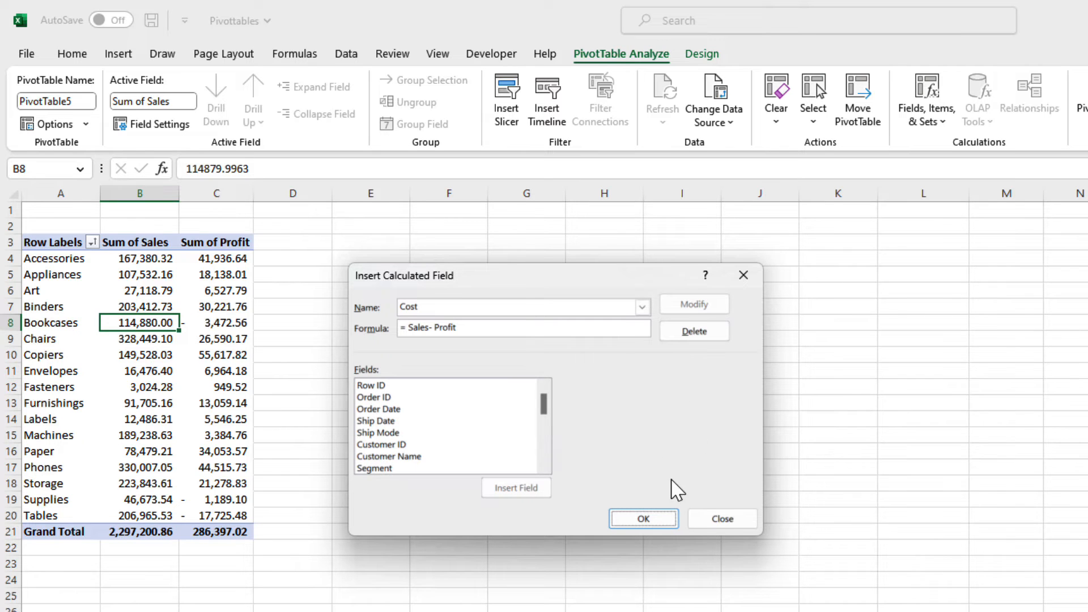
left_click(644, 518)
left_click(280, 257)
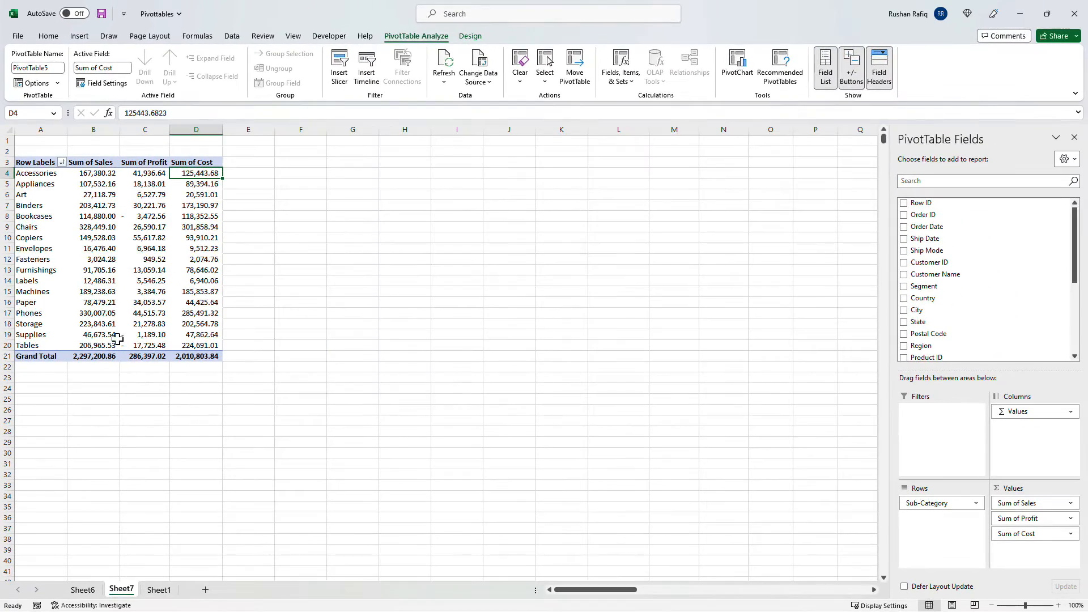
Step: Remove Sales and Profit from the pivot table's values and select the cost figures from Chairs downward
left_click_drag(1017, 502, 992, 340)
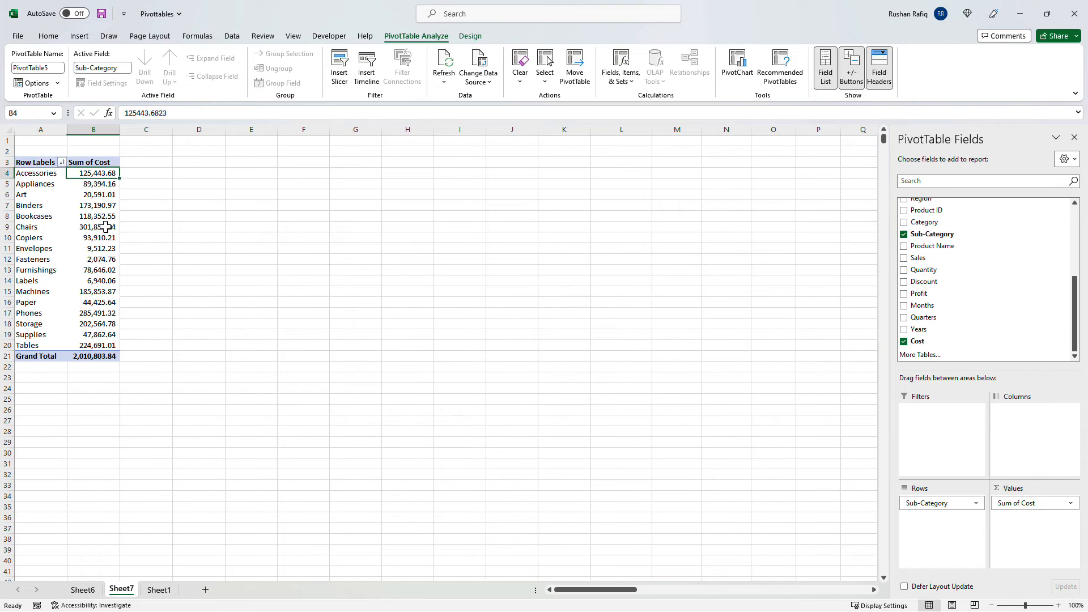
left_click_drag(106, 227, 107, 366)
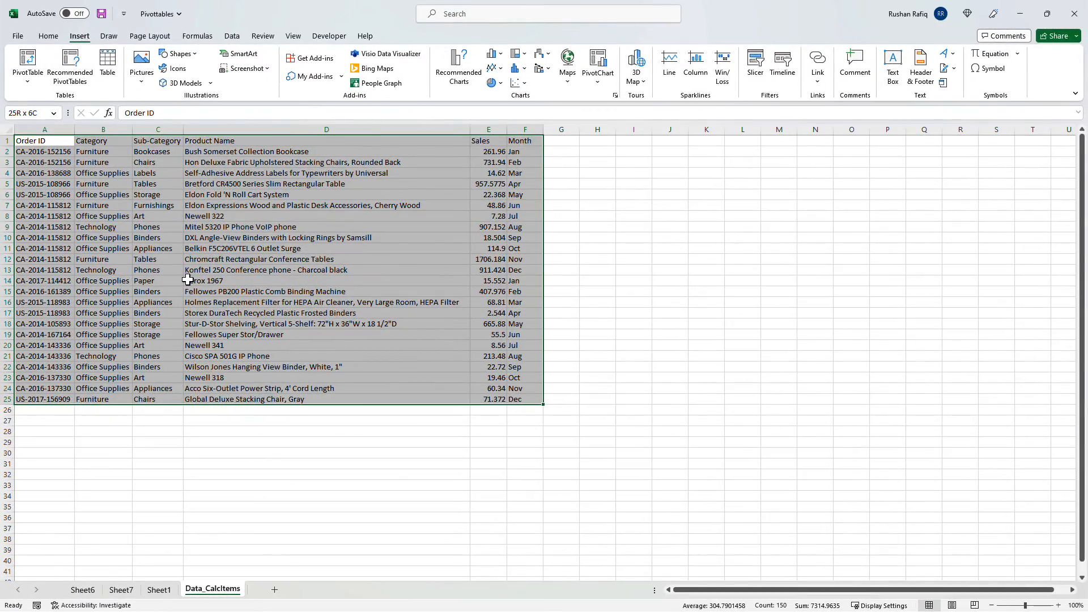
Step: Create a pivot table on a new worksheet from the selected data A1:F25 on Data_CalcItems
key("alt+n")
key("v")
key("t")
key("Return")
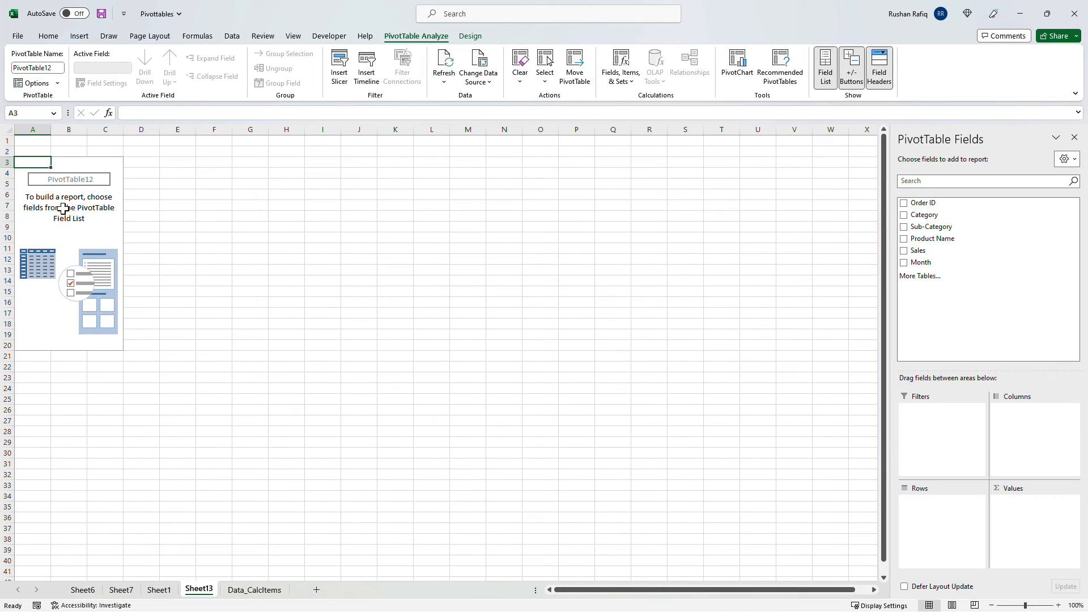
Step: Add Month to the new pivot table's rows and Sales to its values, and select the months Jan to Dec
left_click_drag(947, 262, 944, 508)
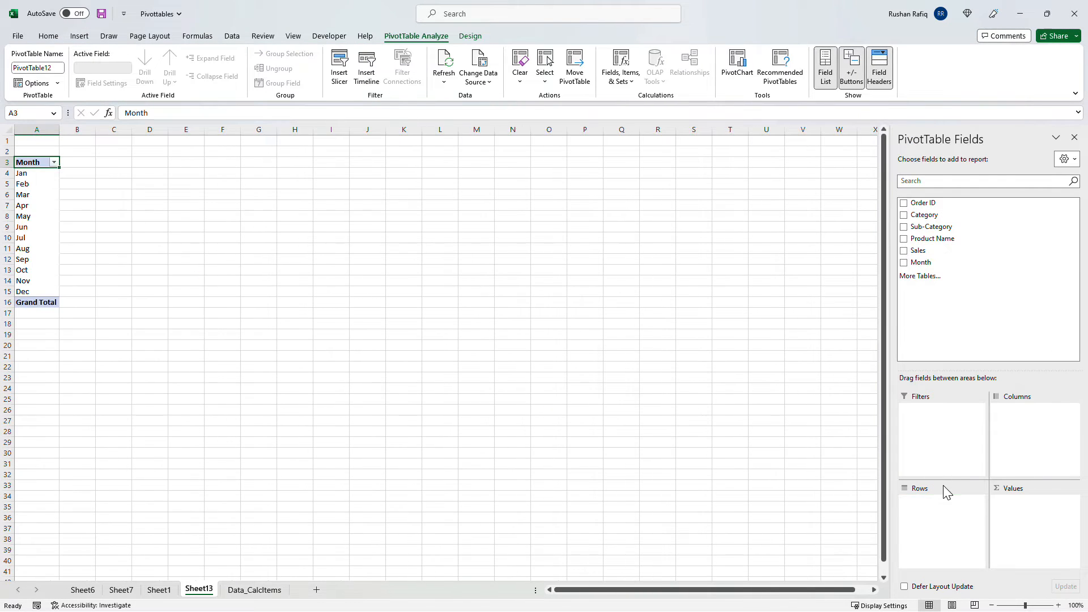
left_click_drag(943, 253, 1049, 522)
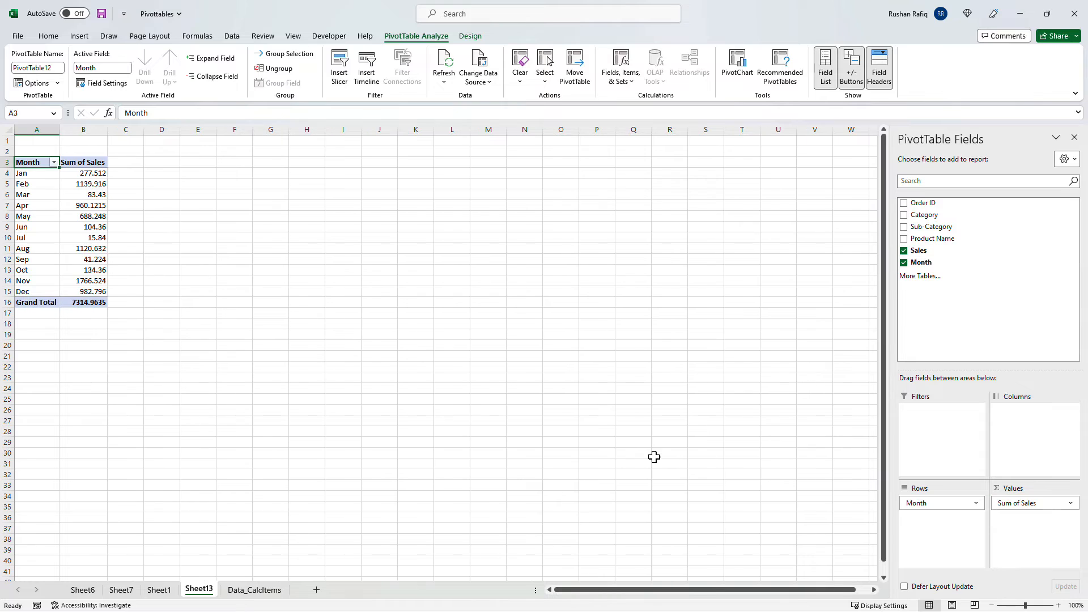
left_click_drag(30, 174, 35, 294)
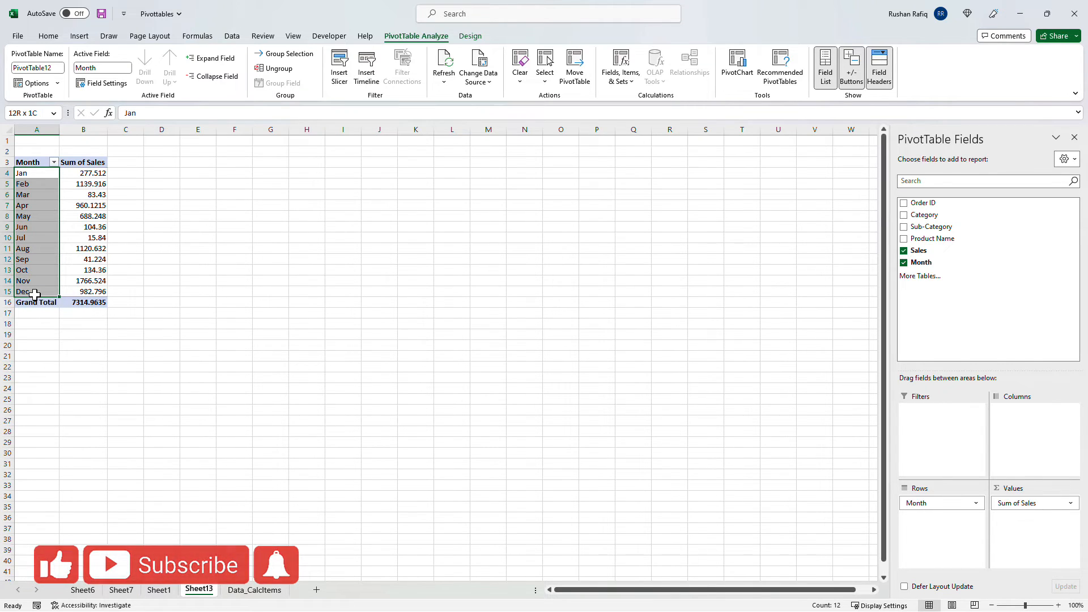
Step: Start a calculated item named Half 1 in the Month field and begin its formula as = average()
left_click(35, 294)
left_click(620, 70)
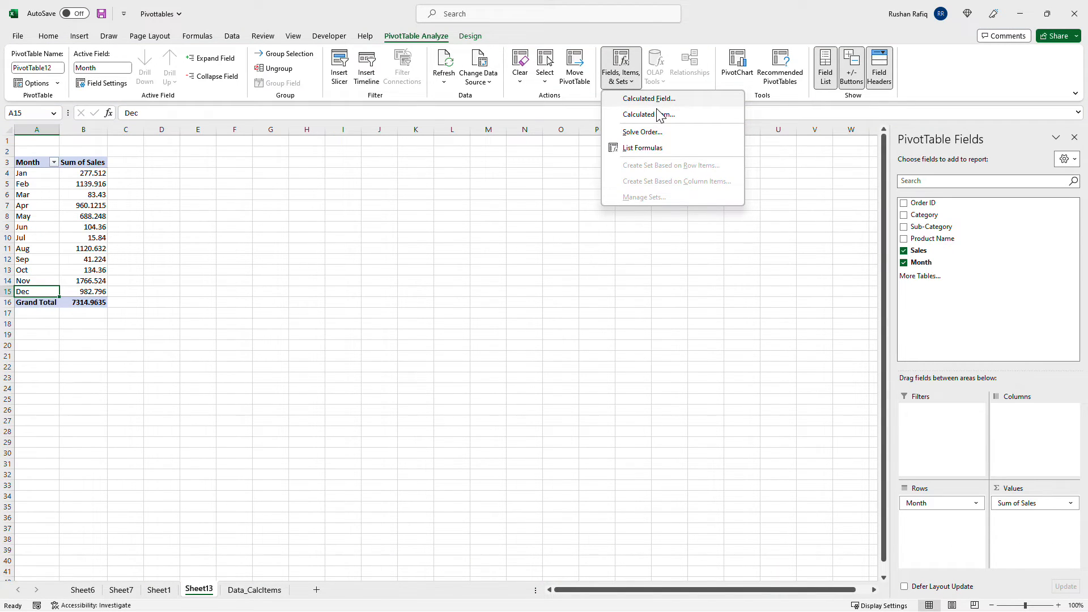
left_click(660, 115)
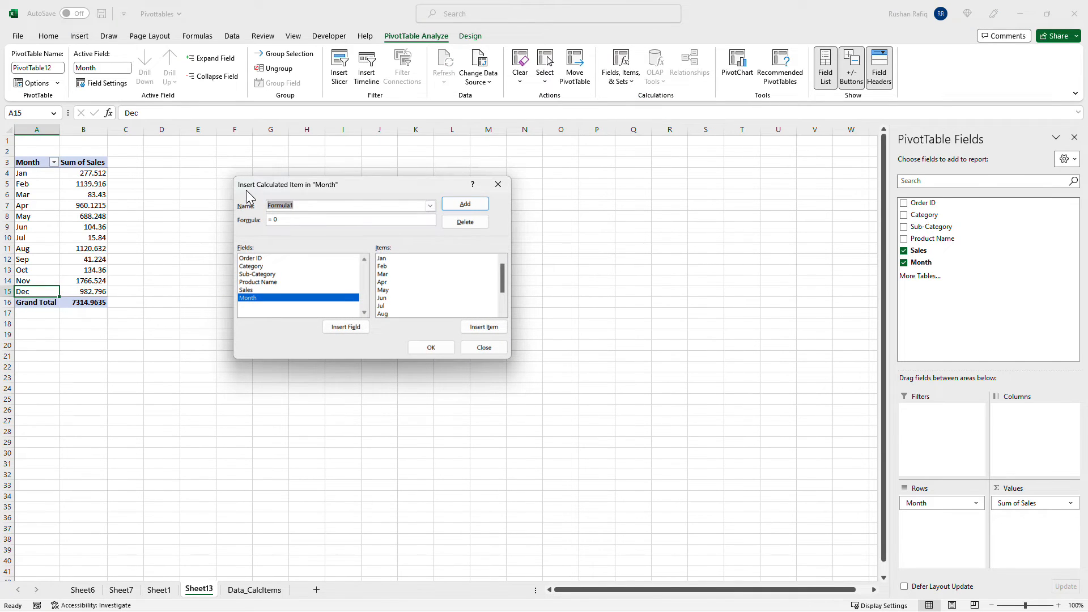
type("Half 1")
left_click_drag(282, 219, 271, 218)
type("average")
type("()")
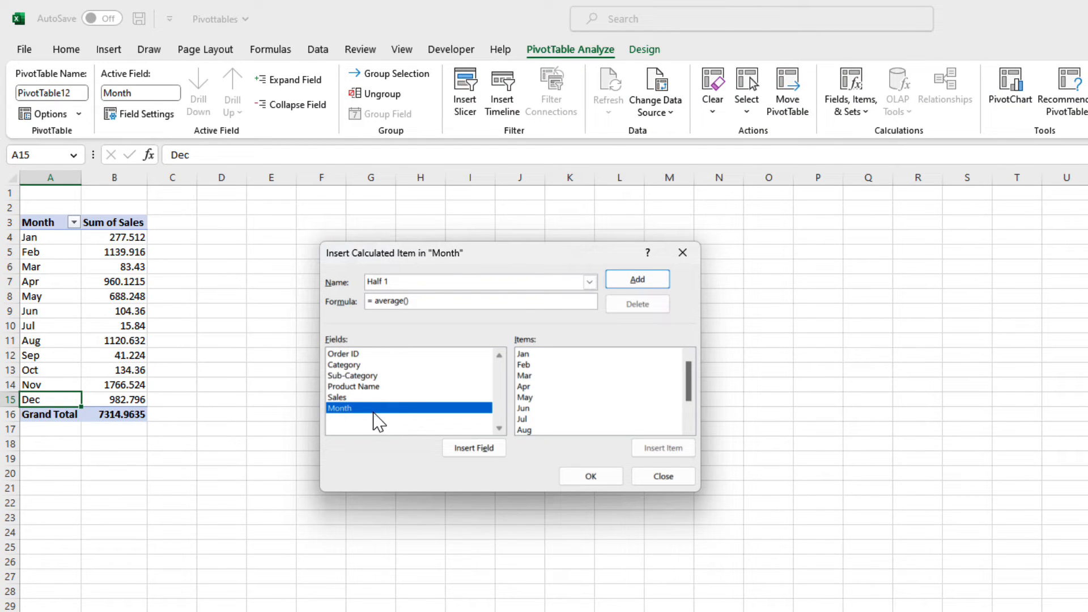
Step: Fill Half 1's average formula with the items Jan, Feb, Mar, Apr, May and Jun, and insert the item
double_click(554, 354)
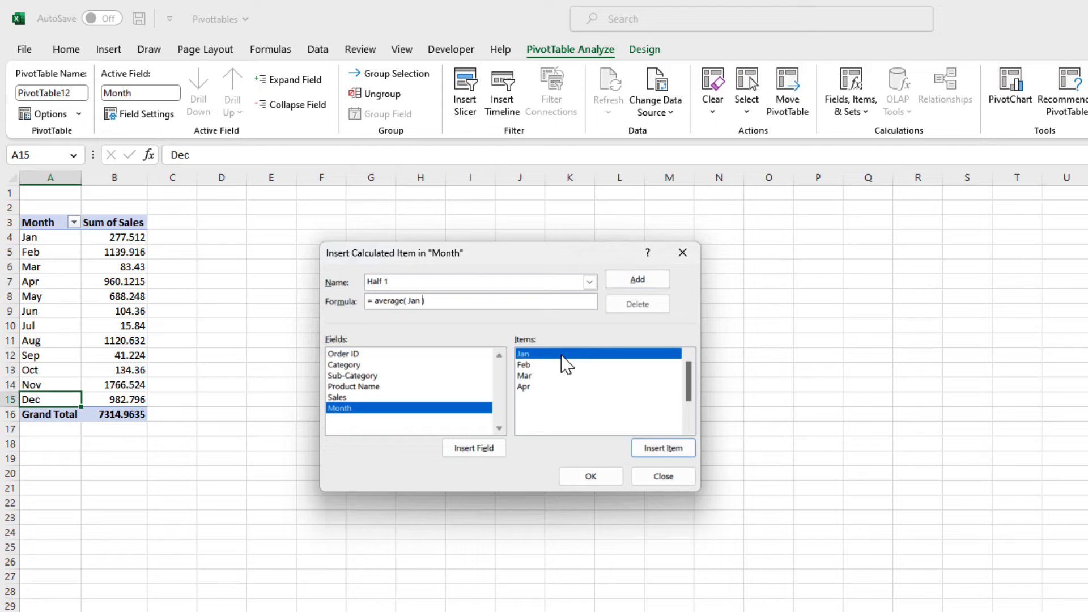
type(",")
double_click(559, 364)
type(",")
double_click(561, 375)
type(",")
double_click(565, 386)
type(", Apr")
double_click(569, 397)
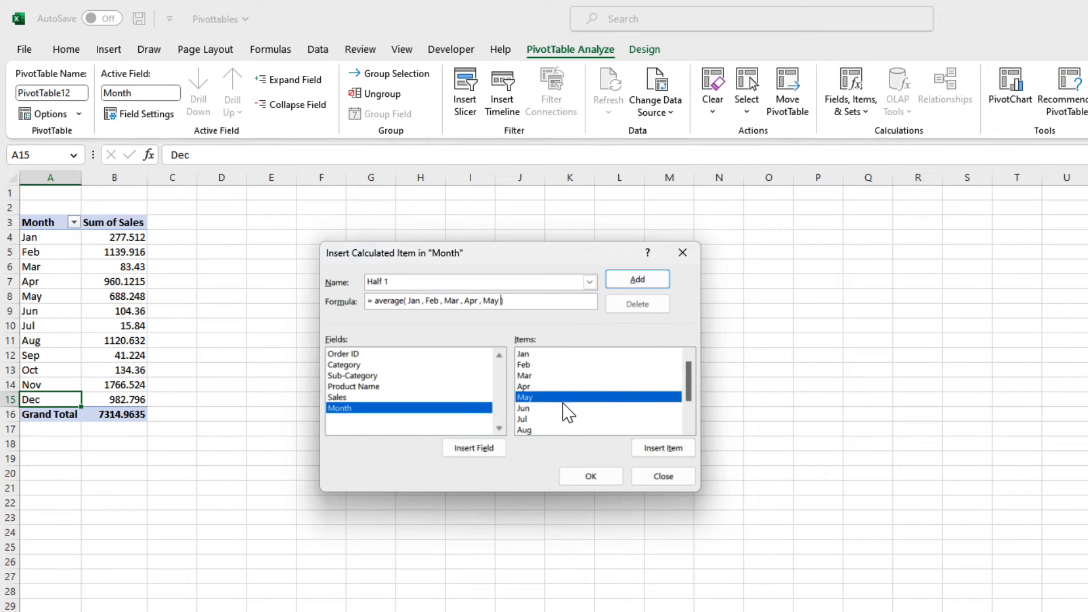
type(",")
double_click(567, 408)
key("Return")
left_click(590, 476)
left_click(116, 414)
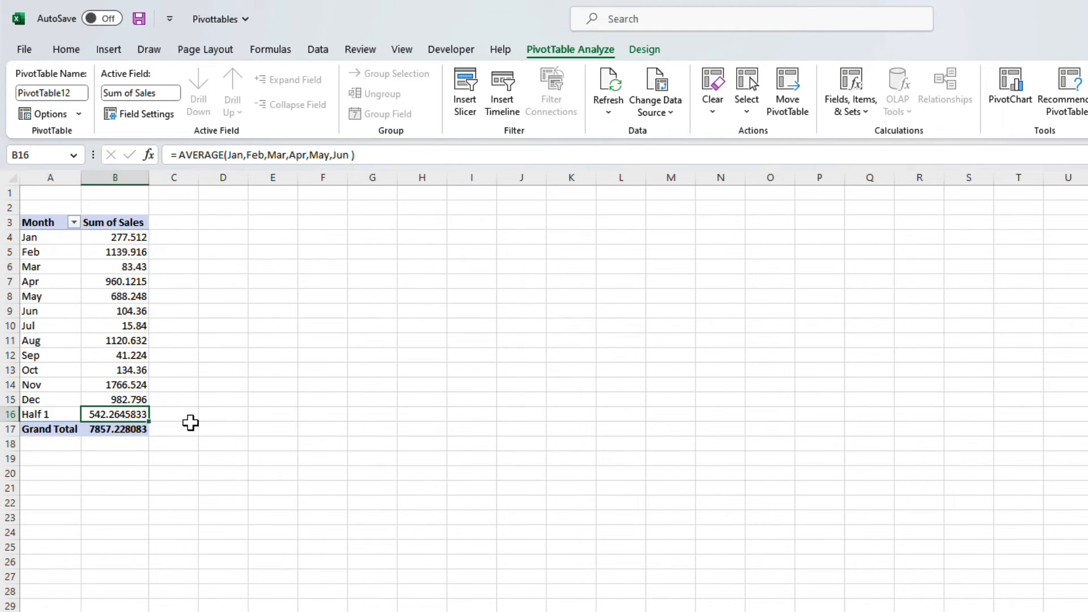
Step: Start a calculated item named Half 2 in the Month field and begin its formula as = Average()
left_click(74, 415)
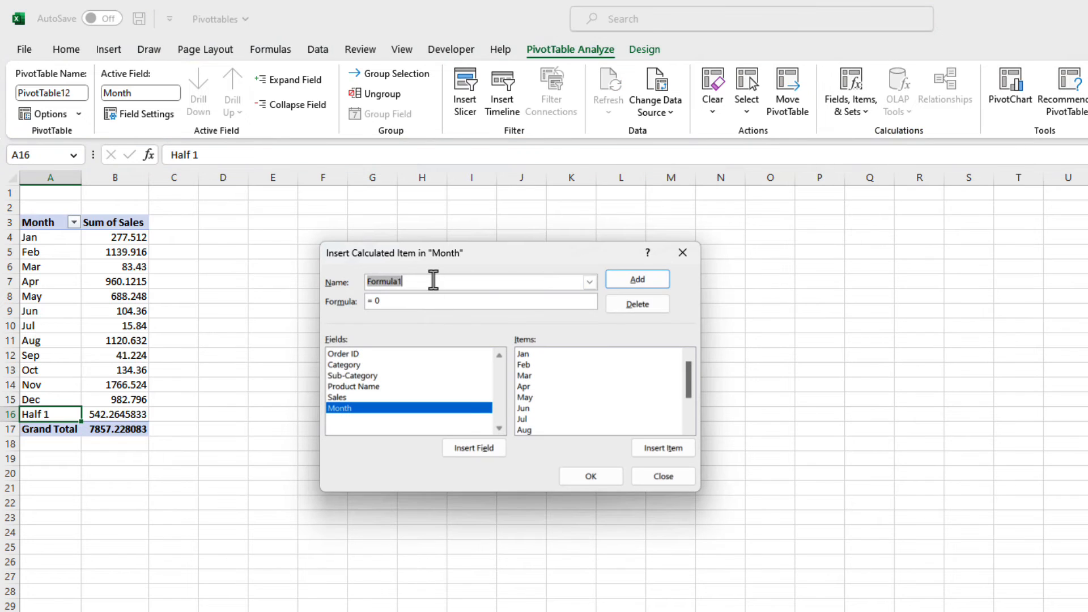
type("Half 2")
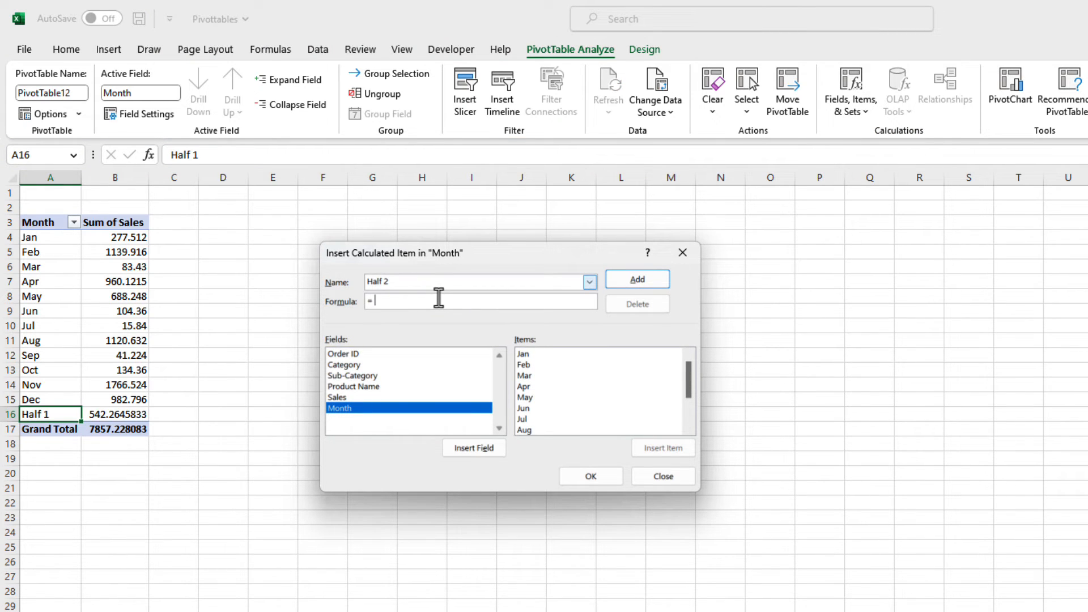
type("Average()")
key("Left")
Step: Fill Half 2's average formula with the items Jul, Aug, Sep, Oct, Nov and Dec, and insert the item
scroll(541, 369, "down", 2)
double_click(541, 364)
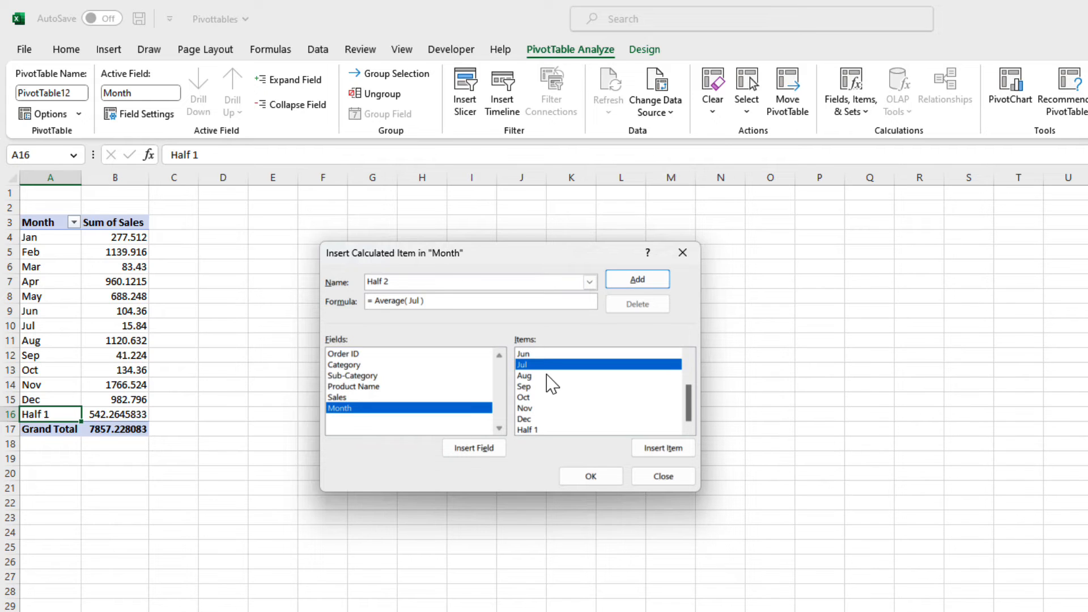
type(",")
double_click(547, 375)
type(",")
double_click(547, 387)
type(",")
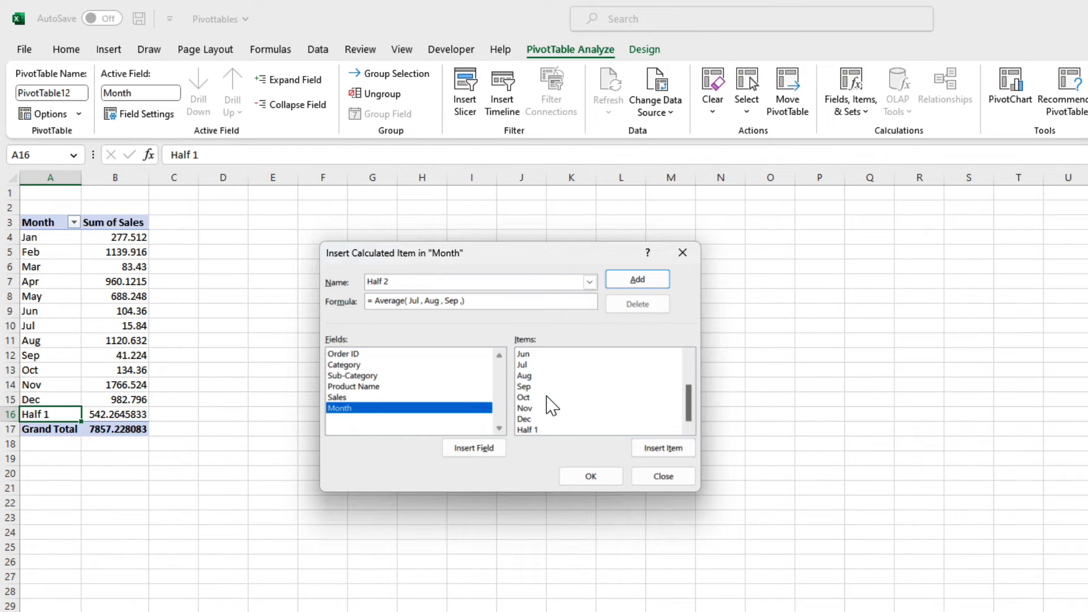
double_click(547, 397)
type(",")
double_click(548, 409)
type(", Nov")
double_click(550, 419)
key("Return")
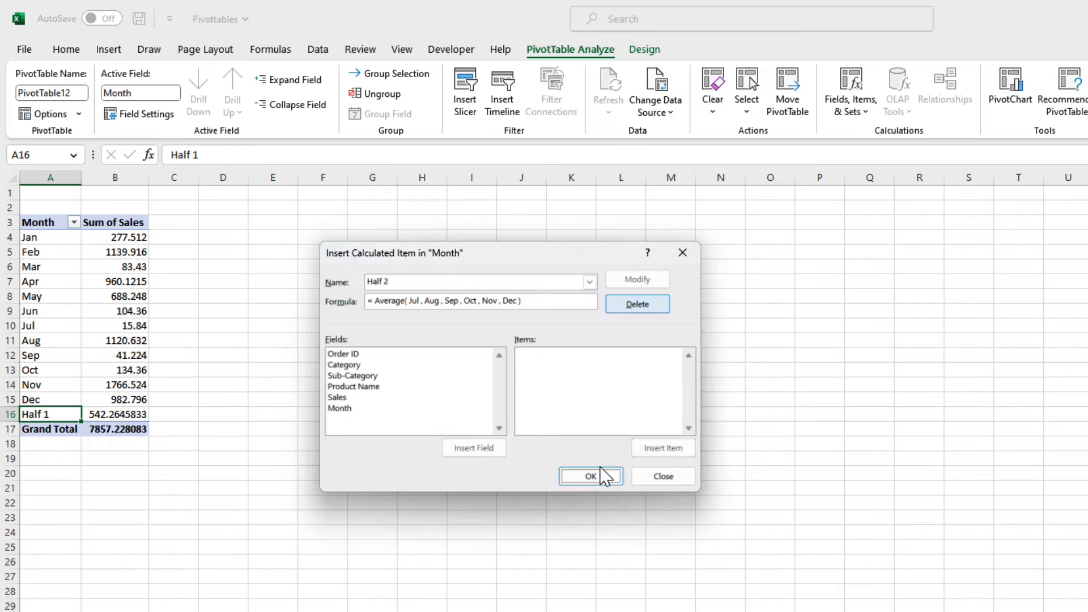
left_click(591, 476)
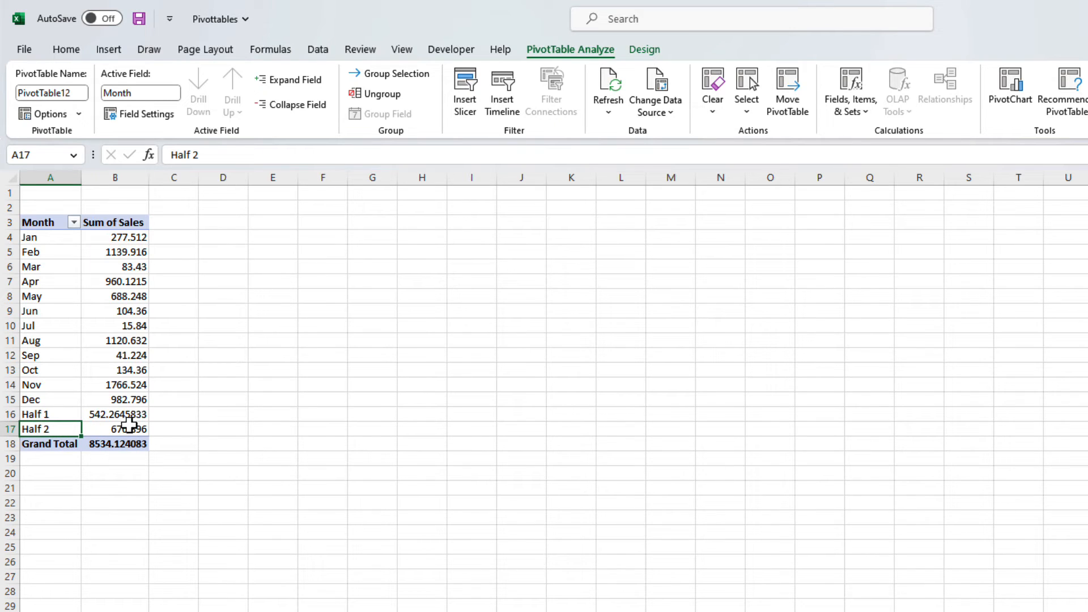
mouse_move(131, 426)
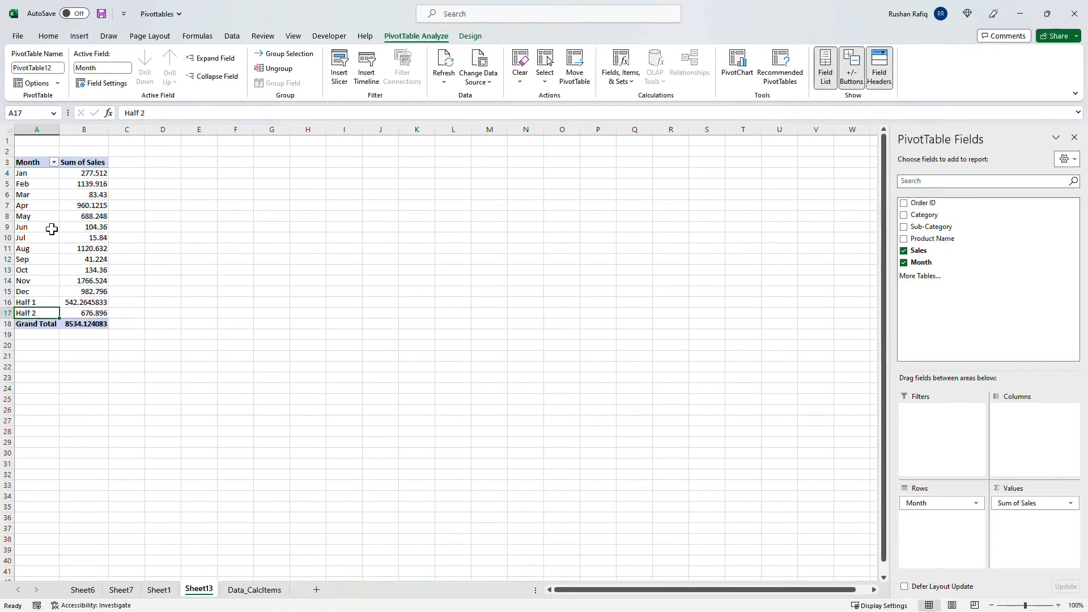
Step: Create another pivot table on a new worksheet from all the data on Data_CalcItems and add Month to its rows
left_click(61, 313)
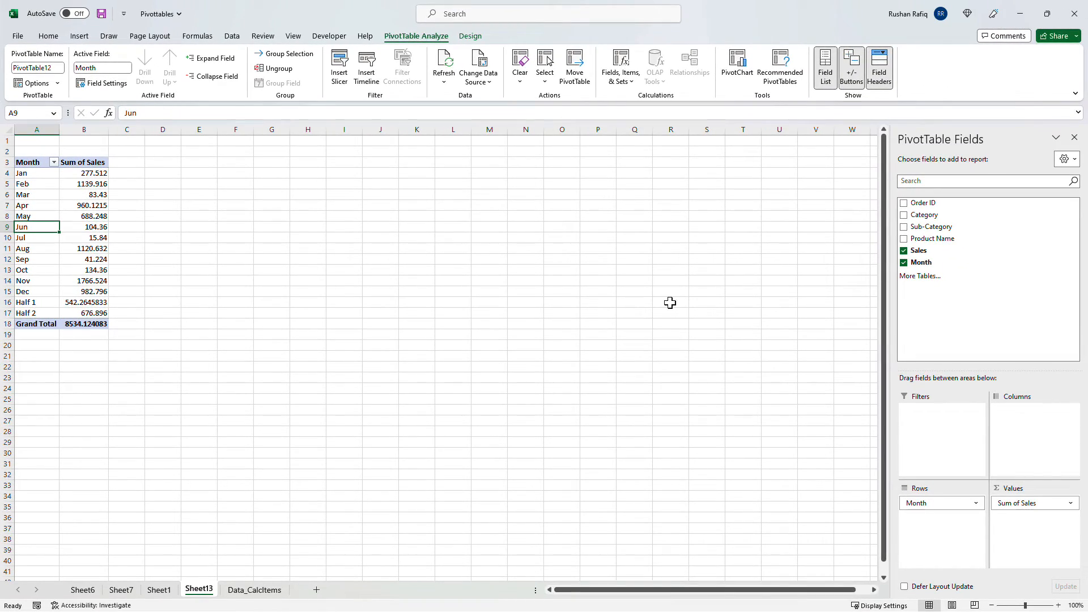
left_click(249, 591)
left_click(224, 325)
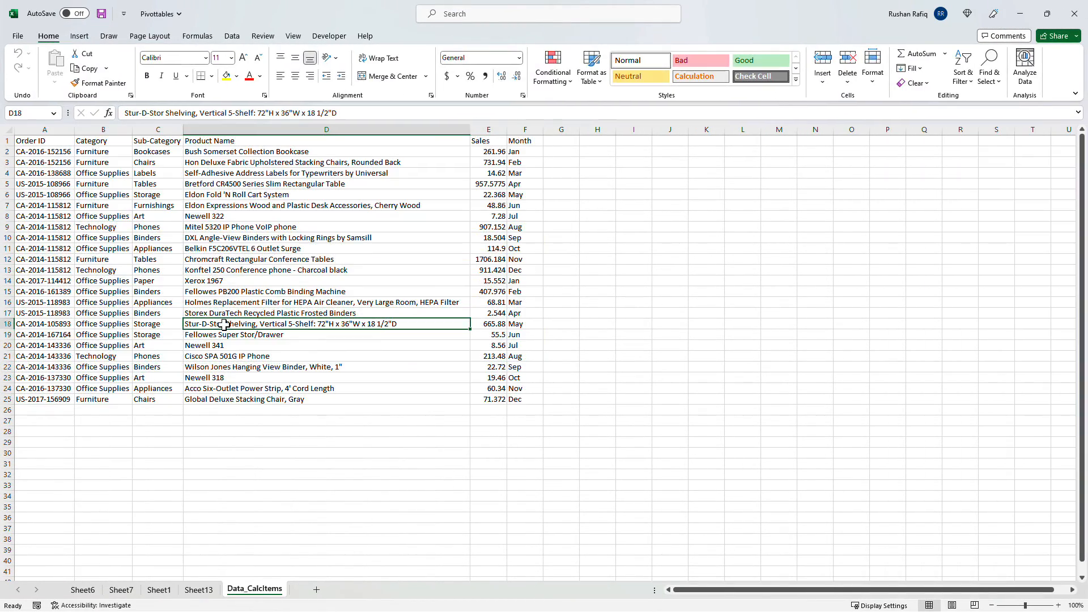
key("ctrl+Home")
key("ctrl+shift+Right")
key("ctrl+shift+Down")
key("alt")
key("n")
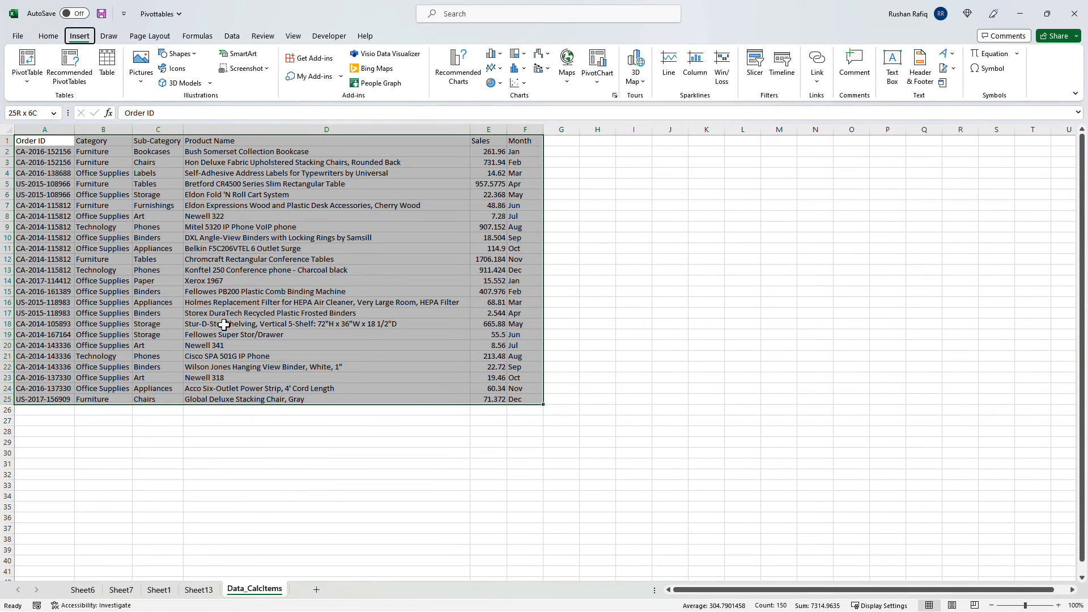
key("v")
key("t")
key("Return")
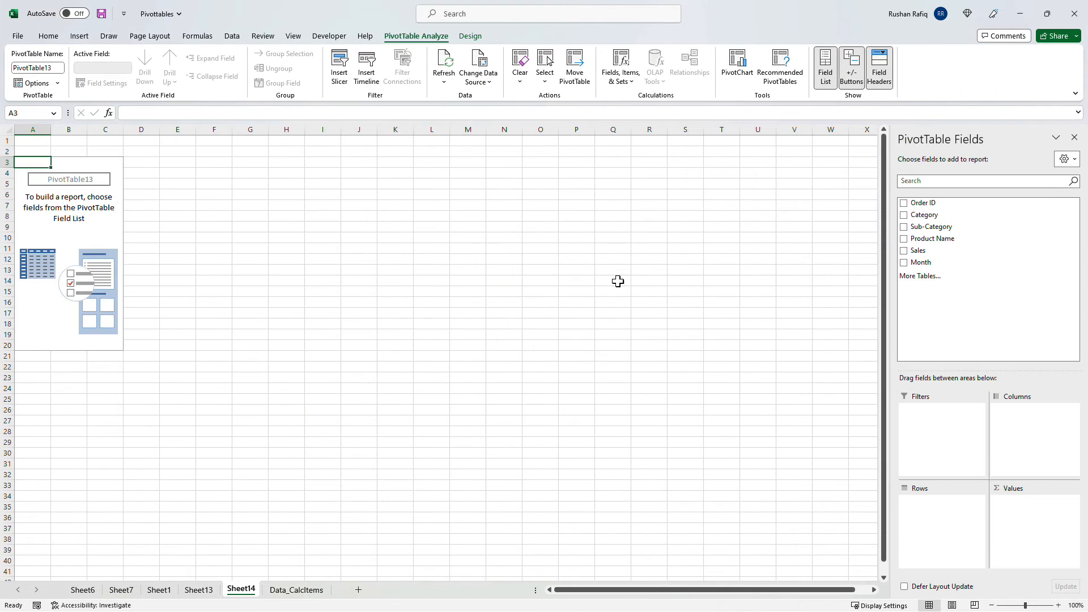
left_click_drag(936, 263, 939, 514)
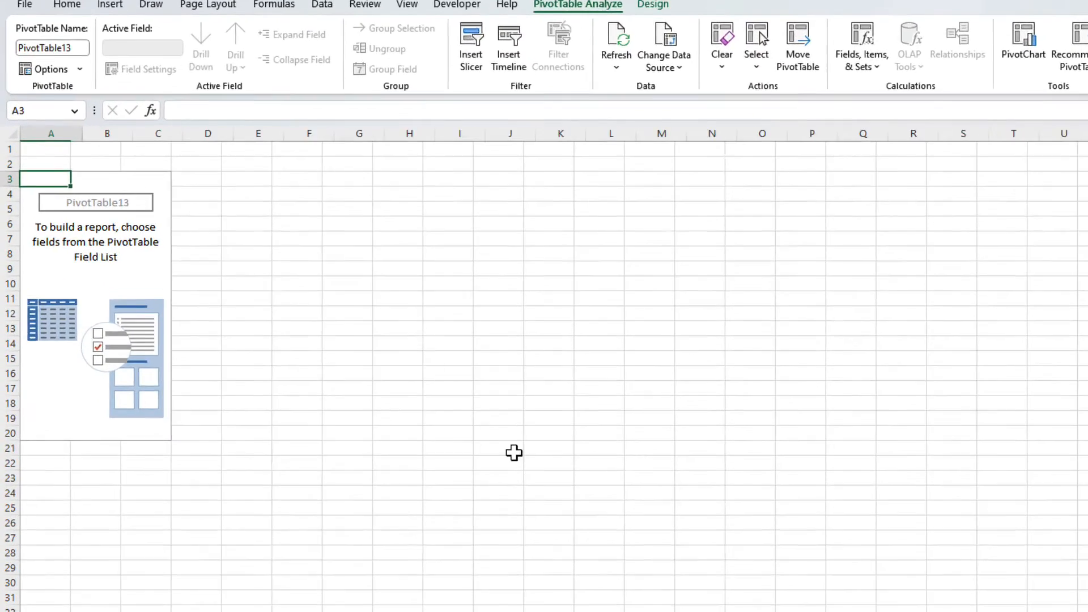
left_click_drag(27, 304, 26, 318)
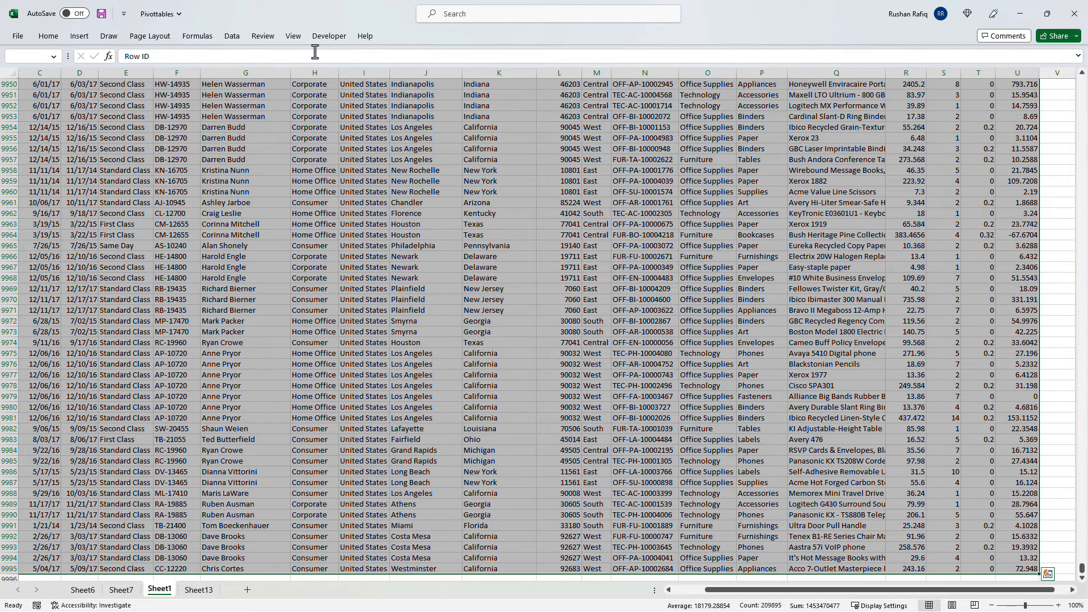
Step: Create a PivotChart on a new worksheet from Sheet1's range A1:U9995 and rename the new sheet PivotChart
left_click(71, 37)
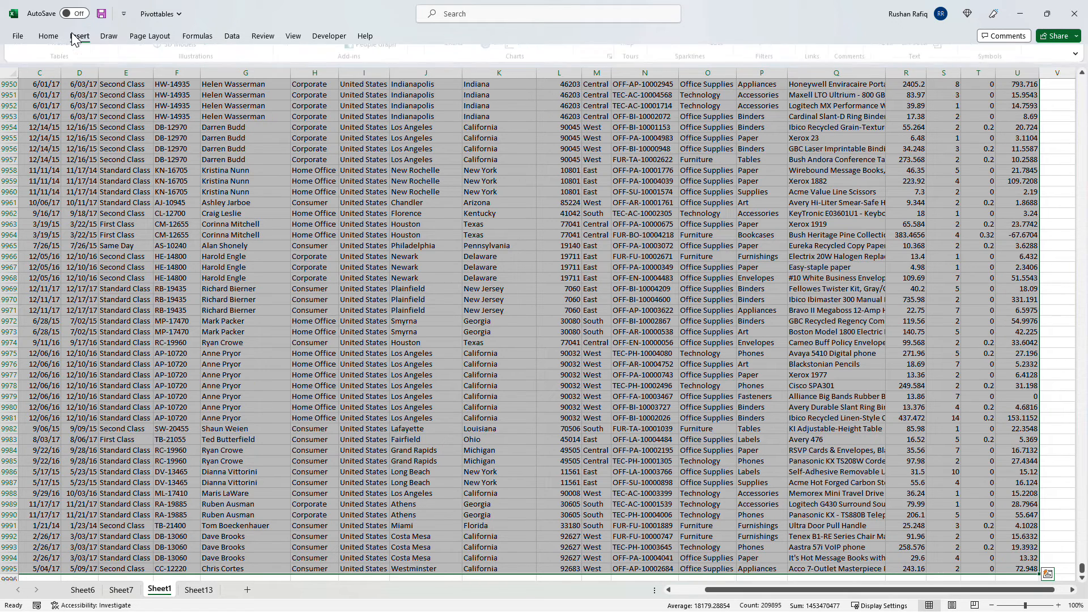
left_click(607, 80)
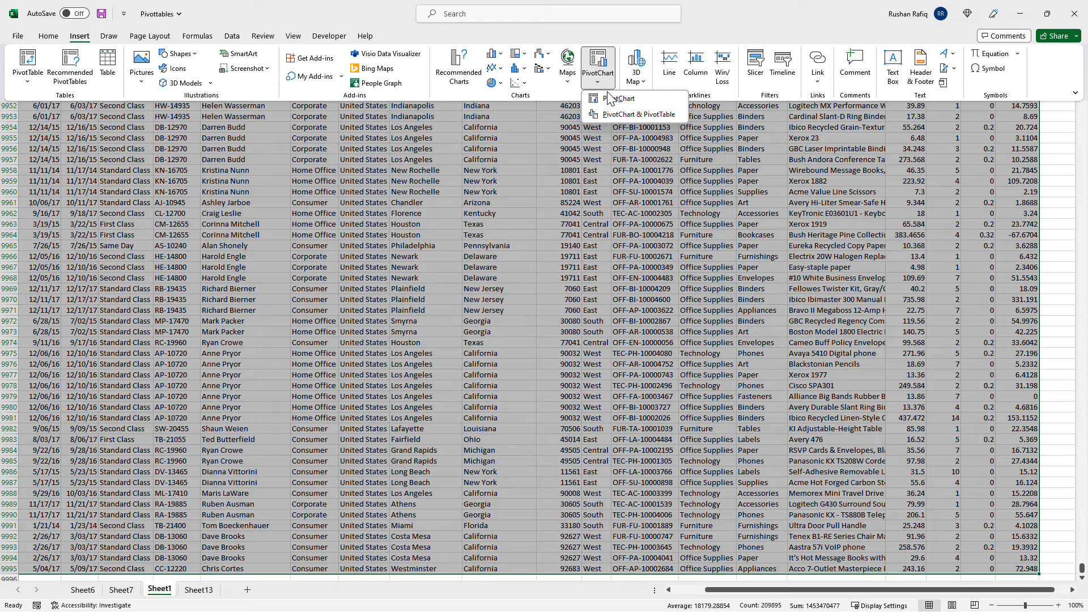
left_click(609, 97)
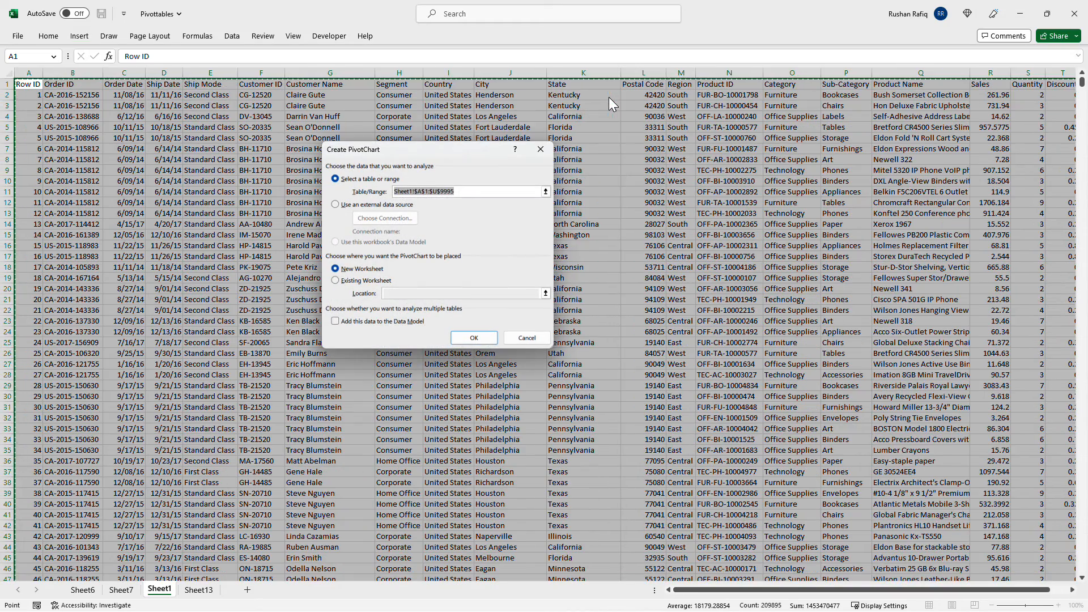
left_click(473, 338)
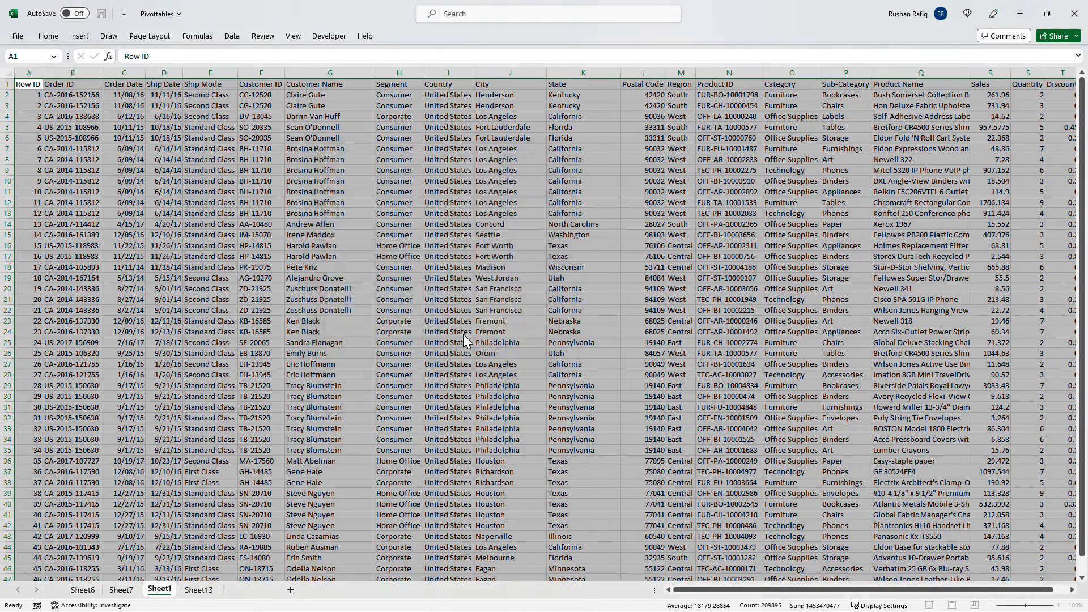
double_click(170, 584)
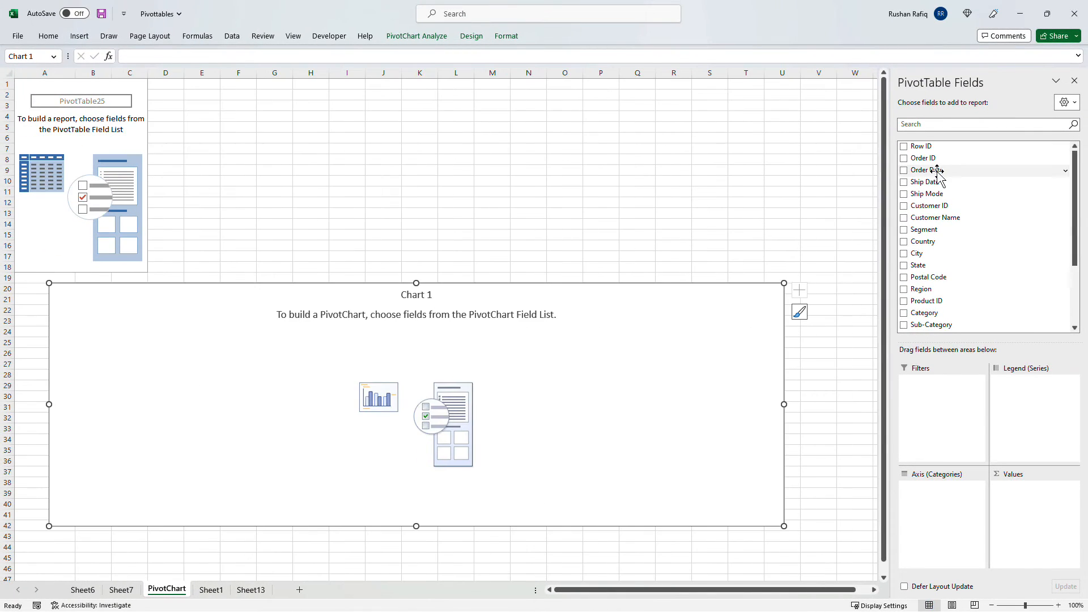
Step: Chart Sales by Order Date: put Order Date on the axis, Sales in the values and Category in the legend
left_click_drag(938, 176, 948, 533)
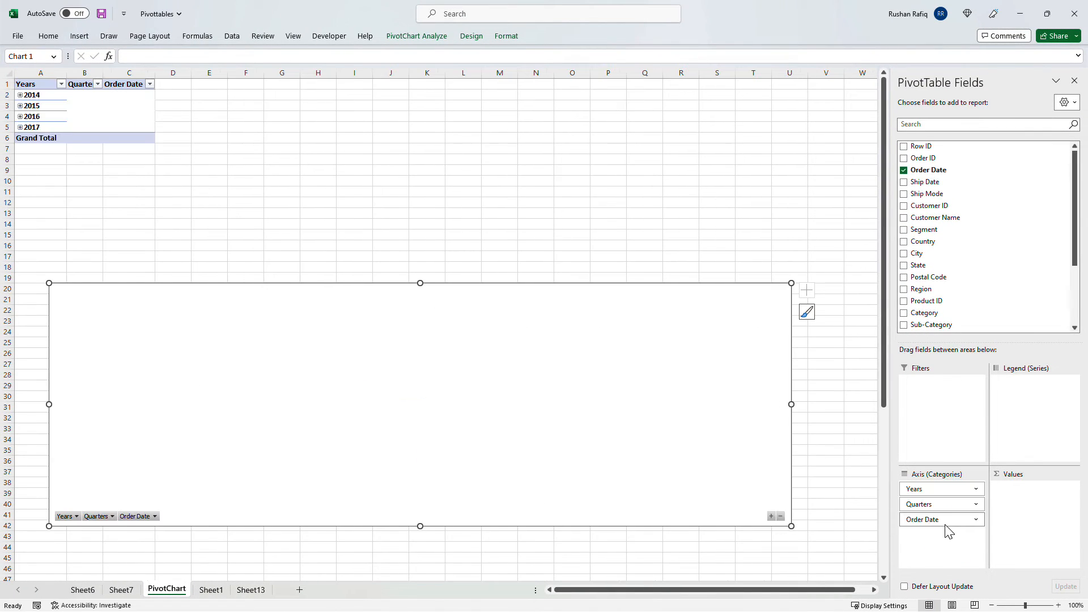
scroll(941, 304, "down", 3)
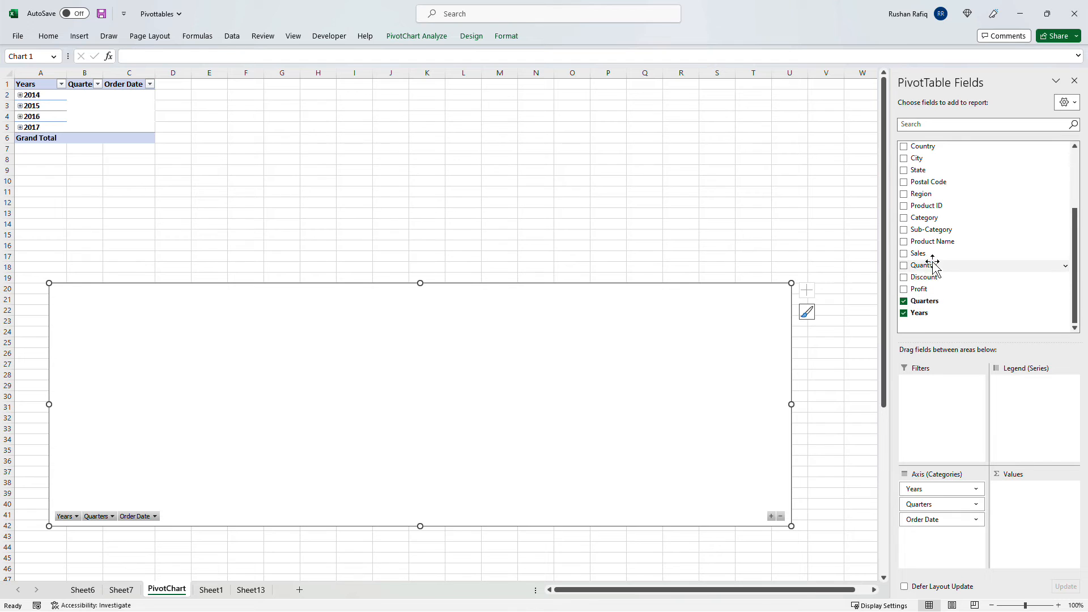
left_click_drag(930, 255, 1029, 508)
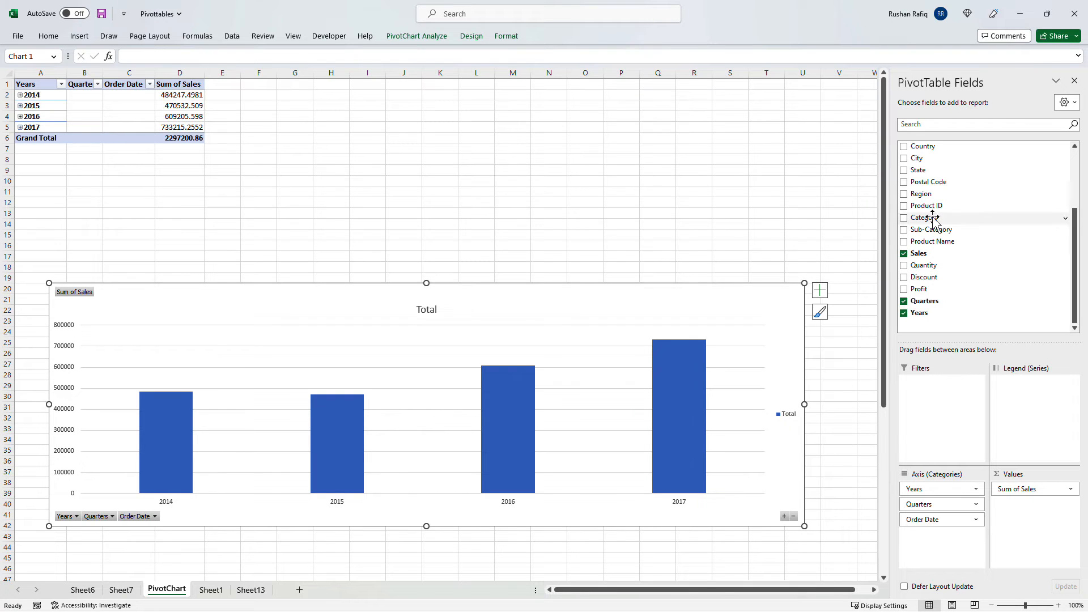
left_click_drag(929, 218, 1015, 414)
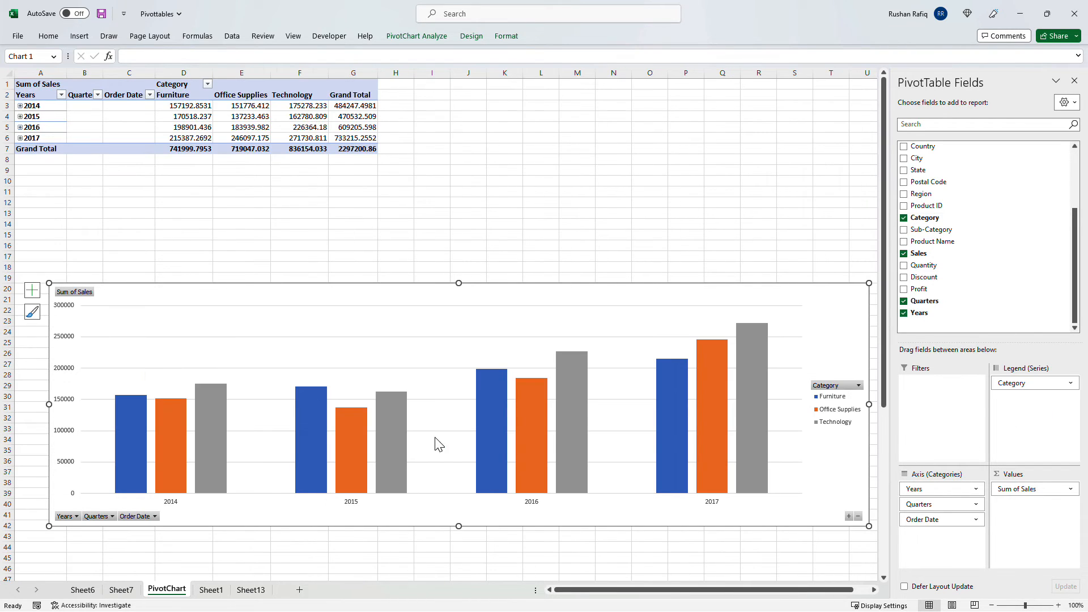
Step: Add Segment as a filter of the PivotChart and look at its filter choices without changing the selection
scroll(954, 226, "up", 4)
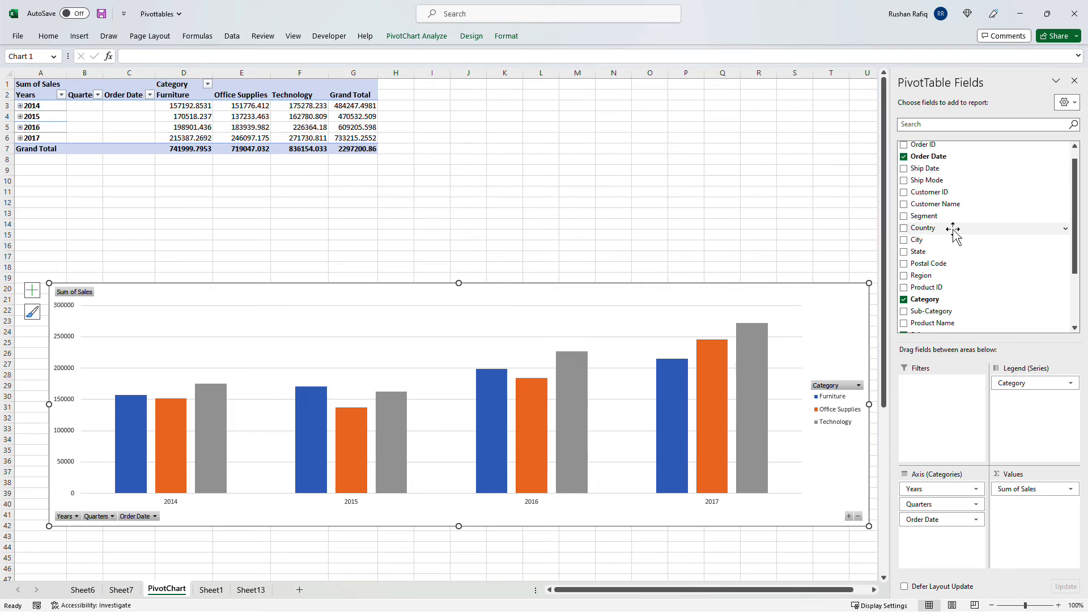
left_click_drag(945, 216, 936, 411)
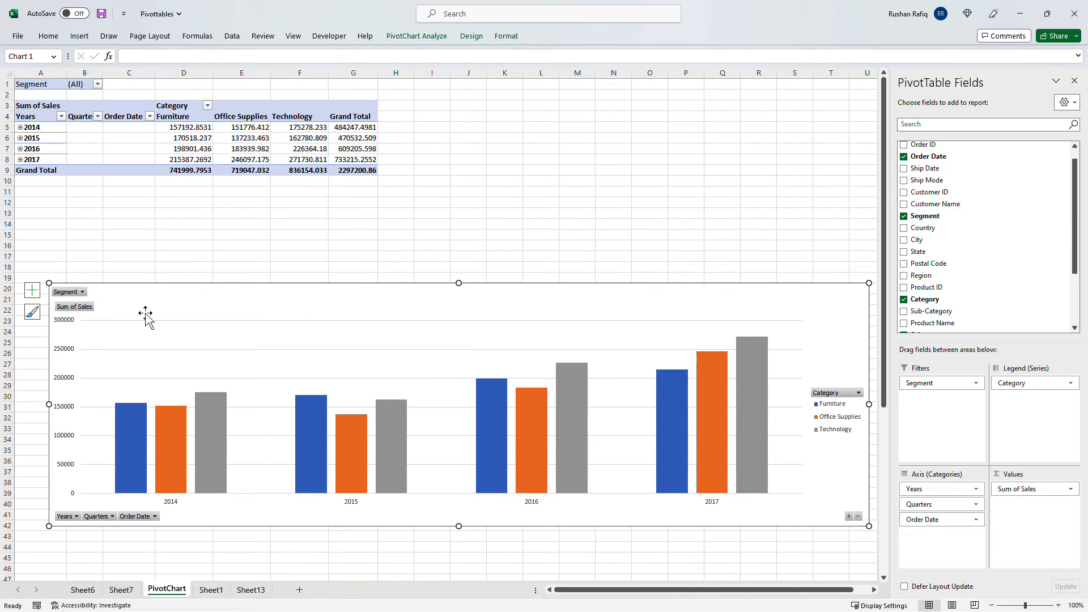
left_click(82, 292)
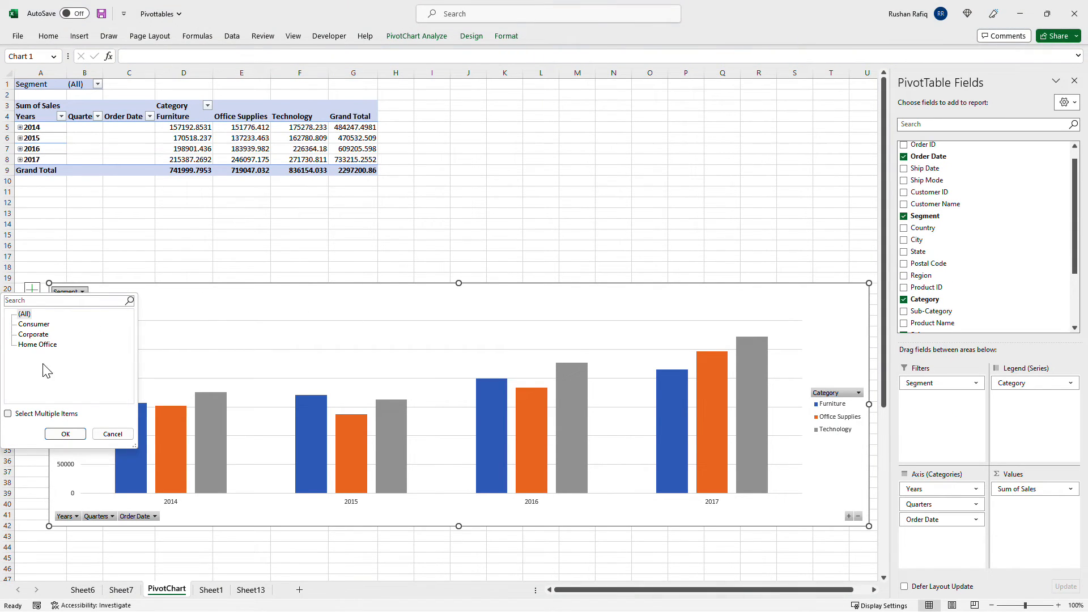
left_click(112, 435)
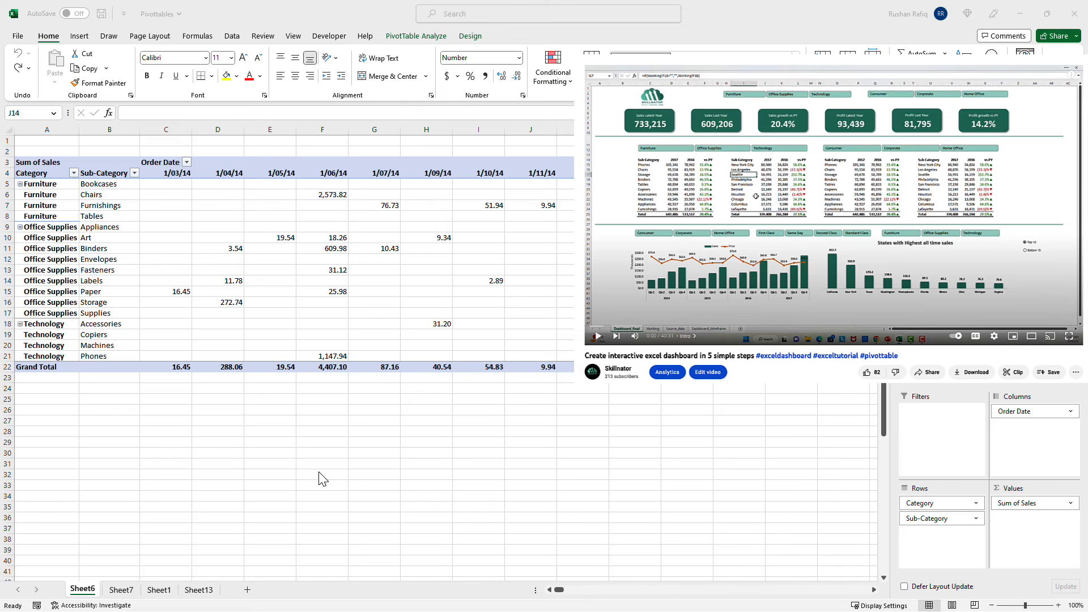
Step: Delete the worksheets Sheet6, Sheet7 and Sheet13 together, keeping only Sheet1
left_click(374, 421)
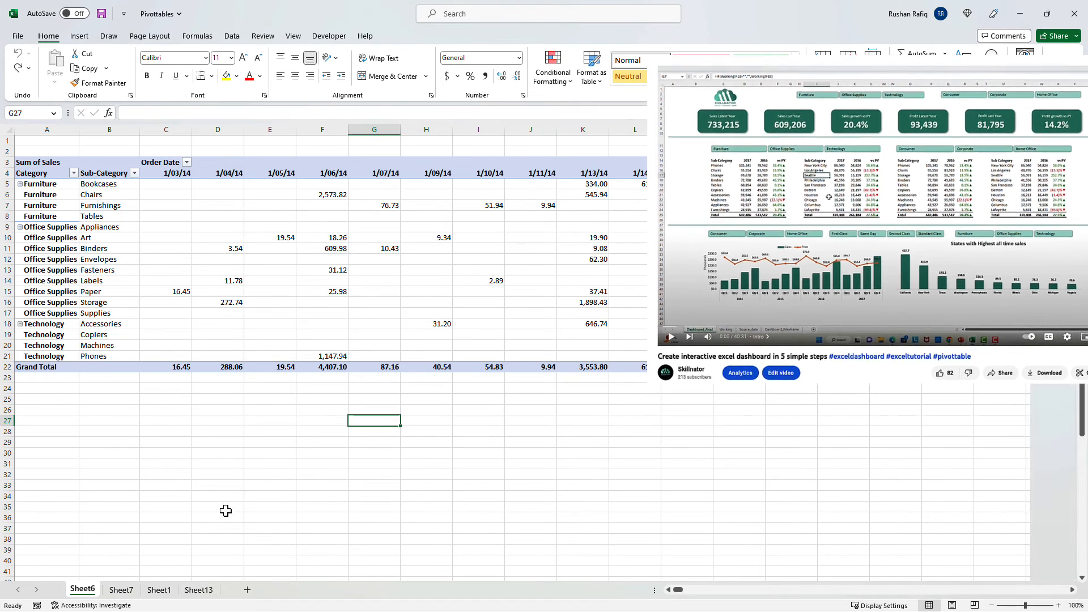
left_click(120, 590)
left_click(192, 590, "ctrl")
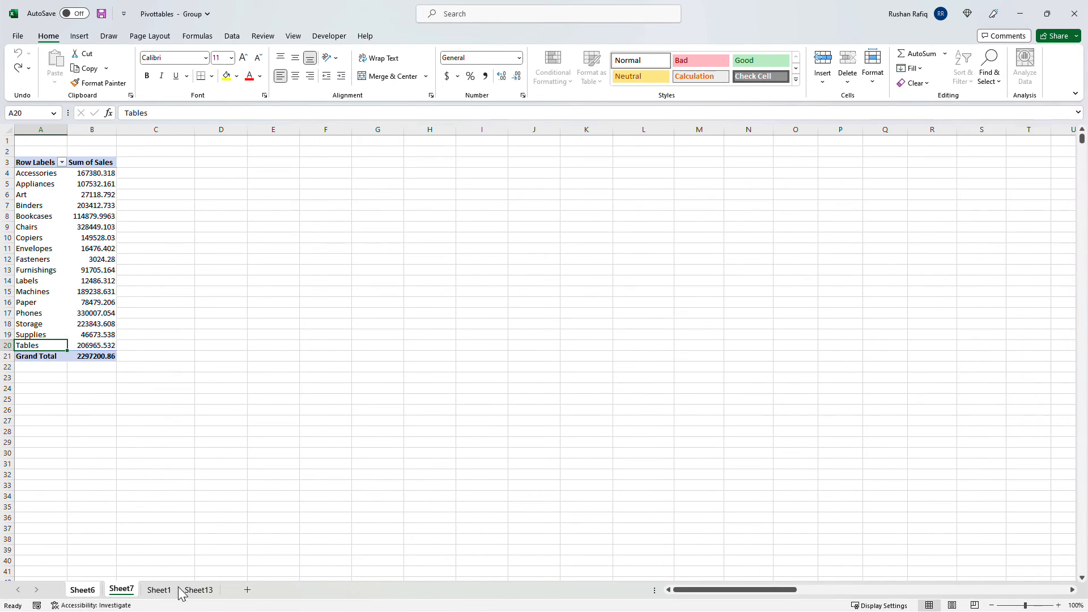
right_click(211, 589)
left_click(240, 433)
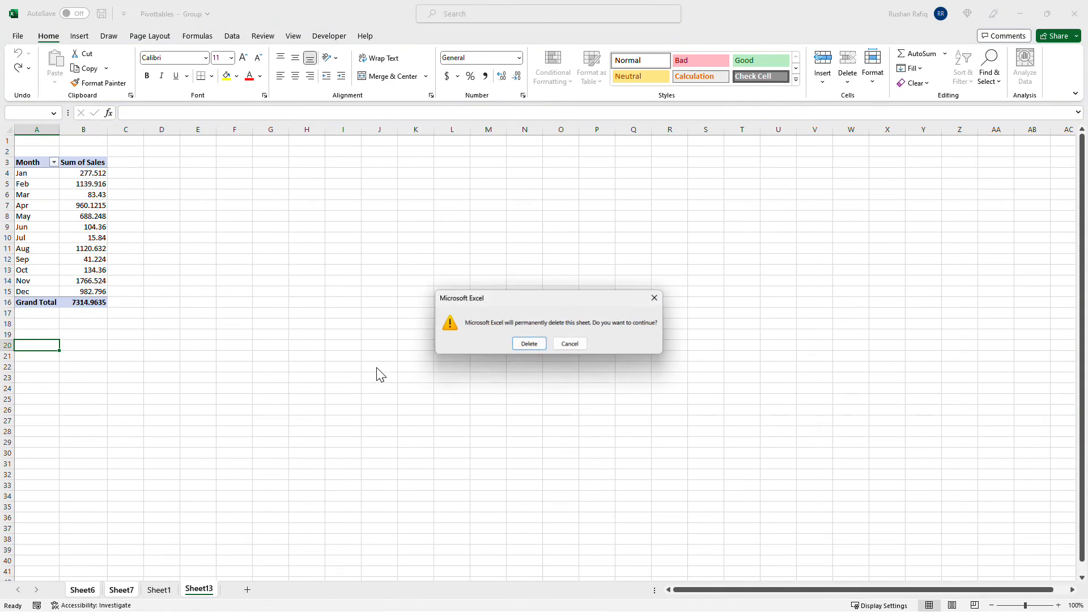
left_click(522, 343)
left_click(113, 464)
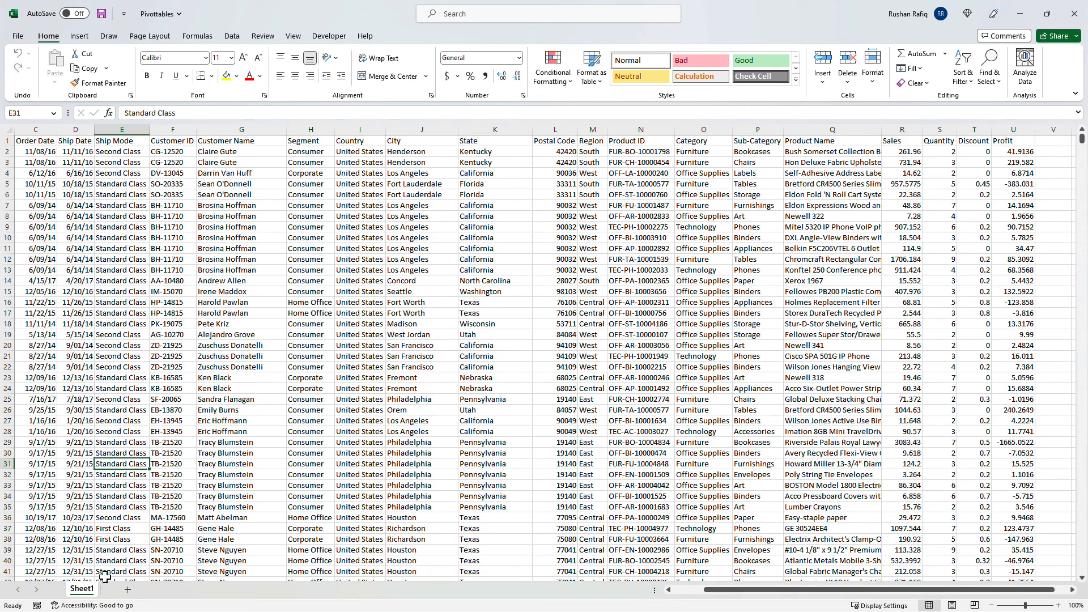
Step: On a new worksheet, draw a rounded rectangle about 17.9 cm wide and 12.9 cm high, and place a copy beside it
left_click(128, 589)
left_click(121, 214)
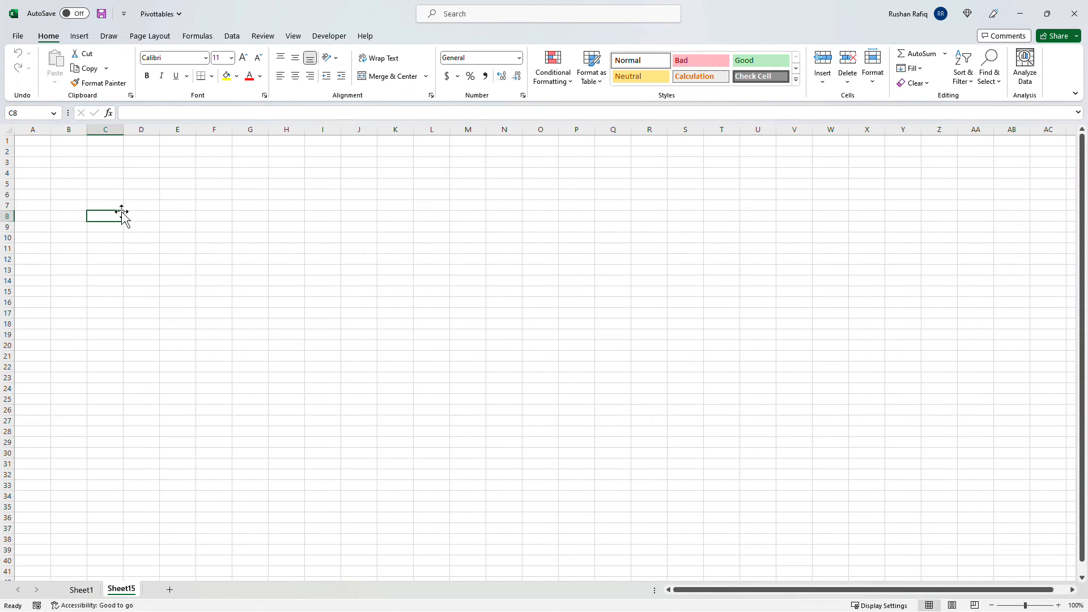
left_click_drag(120, 218, 363, 443)
left_click(286, 356)
left_click(79, 37)
left_click(188, 54)
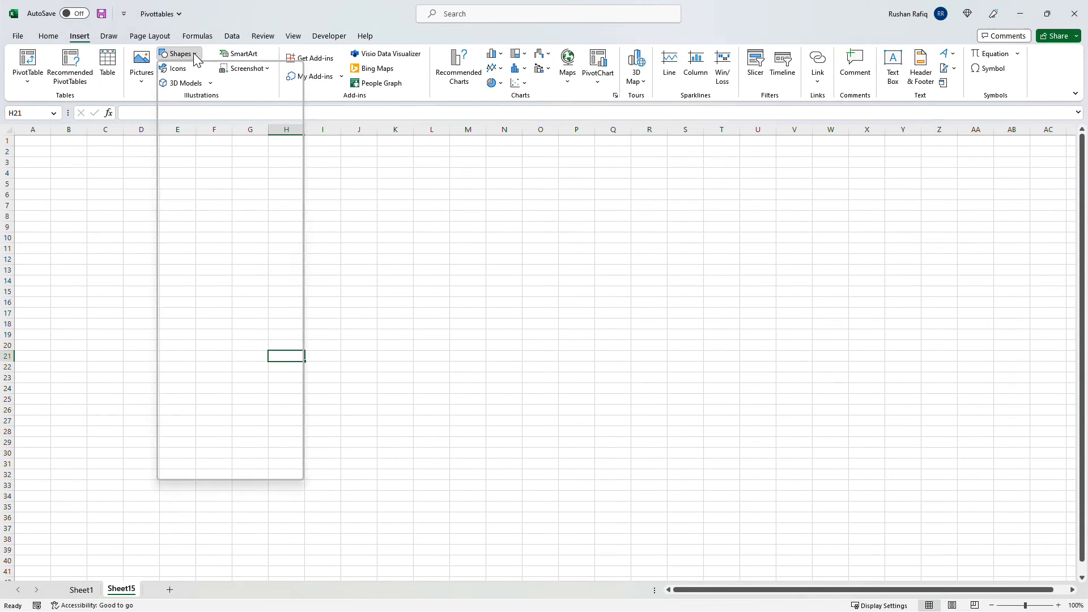
left_click(221, 80)
mouse_move(90, 207)
left_mouse_down()
mouse_move(474, 468)
mouse_move(475, 484)
left_mouse_up()
left_click_drag(280, 342, 765, 344)
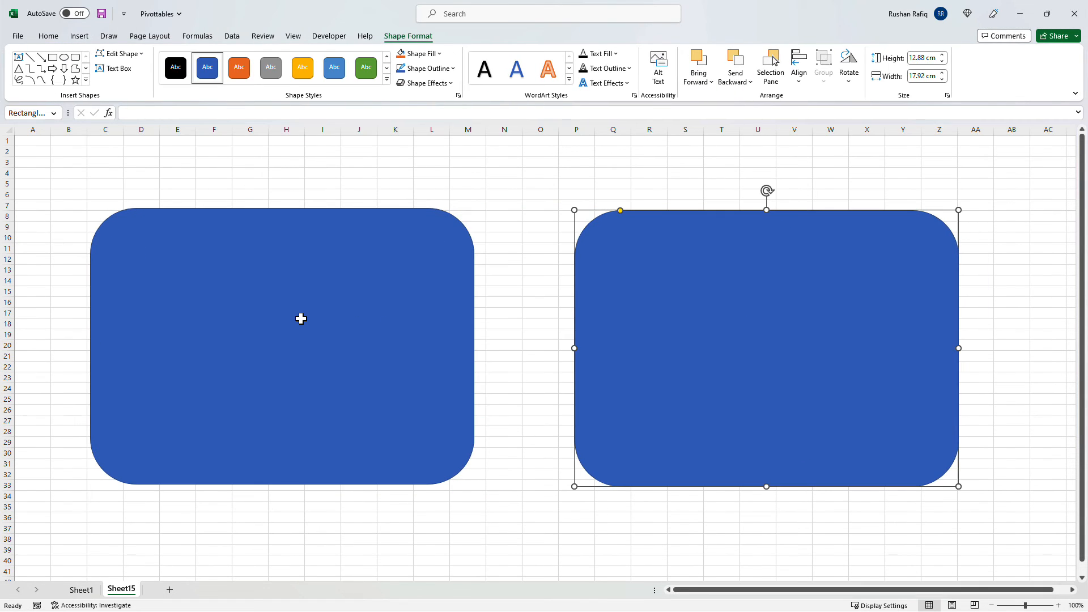
Step: Switch the workbook's theme colours to the scheme whose first accent is dark green
left_click(286, 151)
left_click(150, 35)
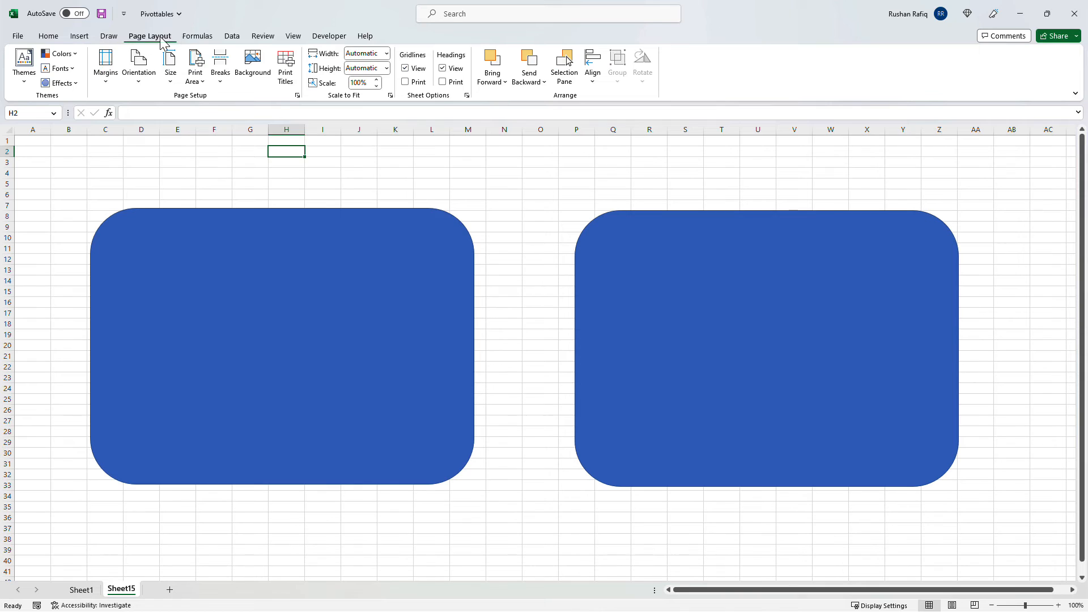
left_click(59, 53)
left_click(126, 107)
Step: Fill both rounded rectangles with Light Gray, Background 2, and hide the worksheet's gridlines
left_click(284, 318)
left_click(680, 318, "ctrl")
left_click(408, 36)
left_click(443, 55)
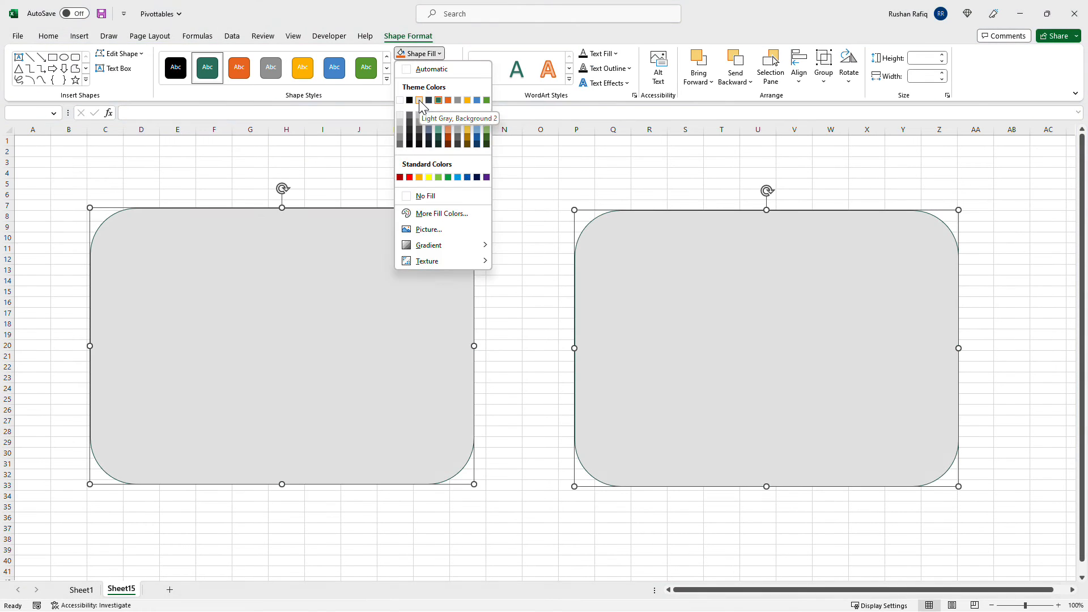
left_click(419, 100)
left_click(504, 216)
left_click(294, 35)
left_click(328, 76)
Step: Remove the outline of both rounded rectangles and add an outer shadow beneath them
left_click(342, 307)
left_click(685, 250, "ctrl")
left_click(425, 83)
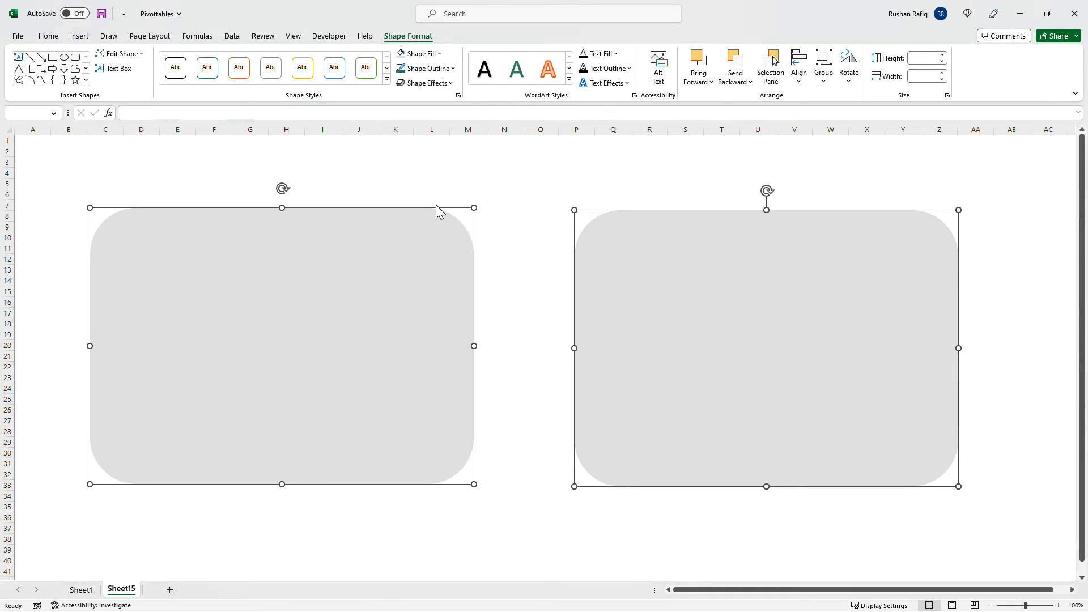
mouse_move(437, 135)
left_click(535, 203)
left_click(591, 538)
Step: Move both rounded rectangles toward column A, leaving only a narrow gap between them
left_click(340, 351)
left_click(729, 416, "ctrl")
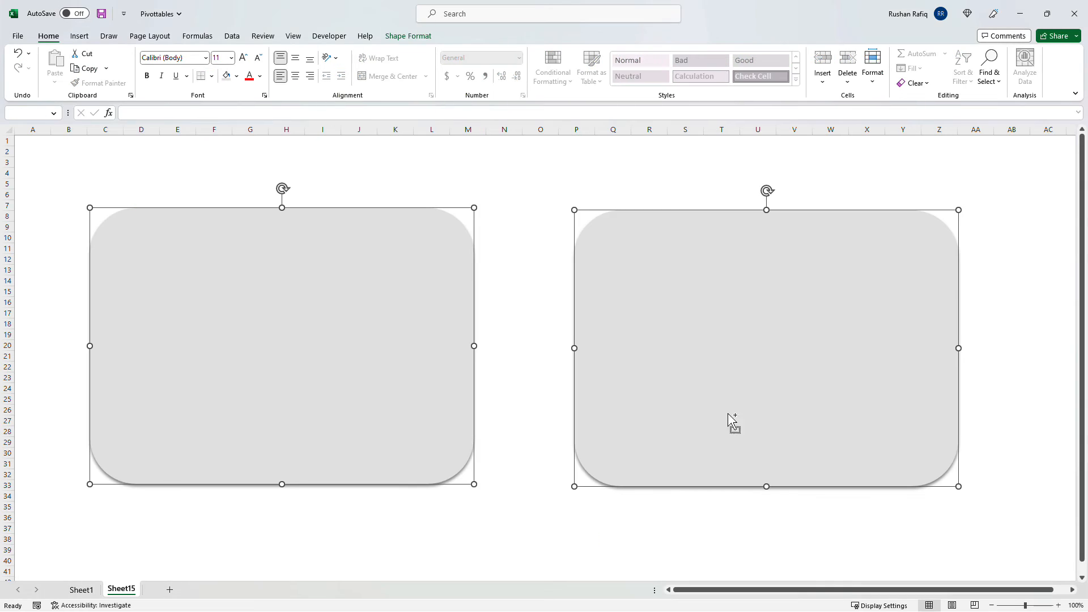
left_click(502, 527)
left_click_drag(713, 354, 631, 353)
left_click(378, 366, "ctrl")
left_click_drag(377, 363, 315, 366)
left_click(930, 386)
Step: Duplicate the second rectangle and arrange three panels in a row: a narrow one over columns A to D and two wide ones beside it
left_click(569, 390)
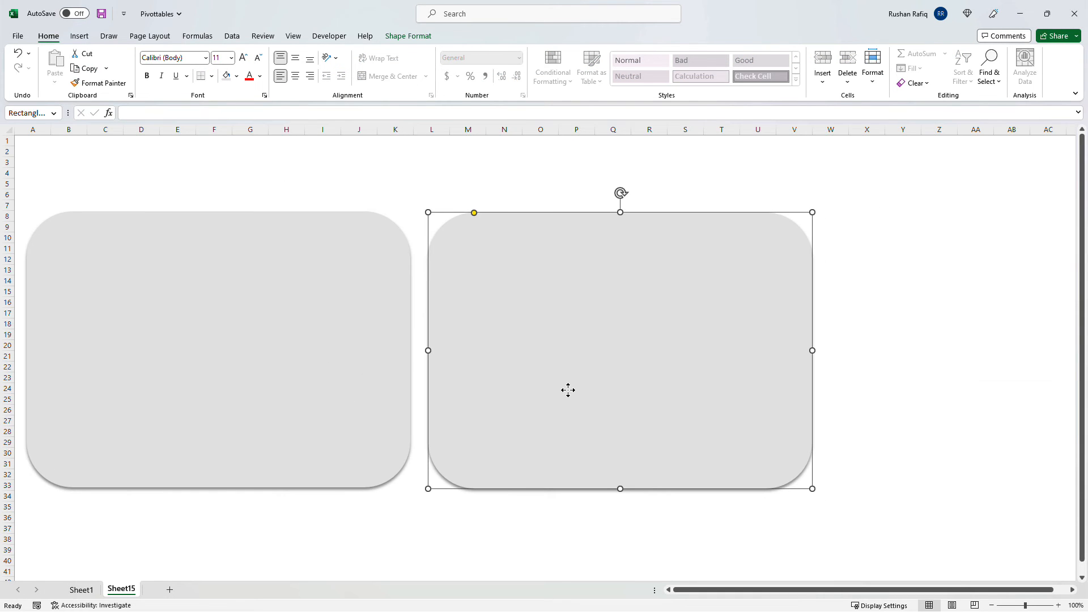
key("ctrl+d")
left_click_drag(568, 390, 806, 365)
mouse_move(683, 344)
left_mouse_down()
mouse_move(834, 344)
mouse_move(691, 351)
left_mouse_up()
left_click(748, 349)
left_click_drag(411, 350, 311, 350)
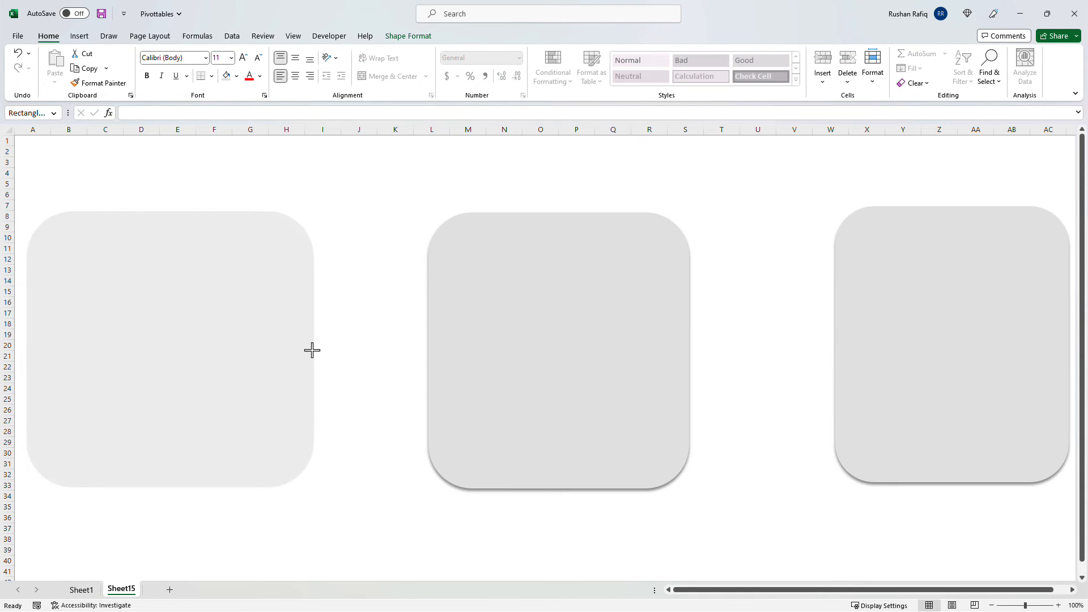
left_click_drag(571, 337, 477, 338)
left_click_drag(932, 316, 719, 320)
key("ctrl+a")
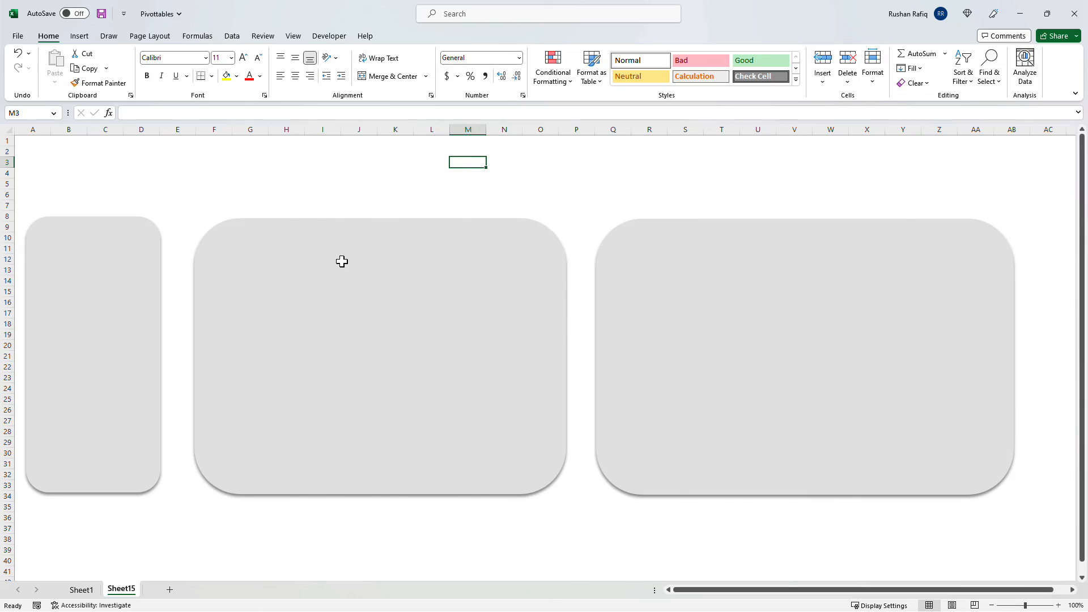
Step: Create a PivotTable on a new worksheet from the complete sales data range on Sheet1
key("ctrl+Page_Up")
left_click(317, 186)
key("ctrl+Up")
key("ctrl+Left")
key("ctrl+shift+Right")
key("ctrl+shift+Down")
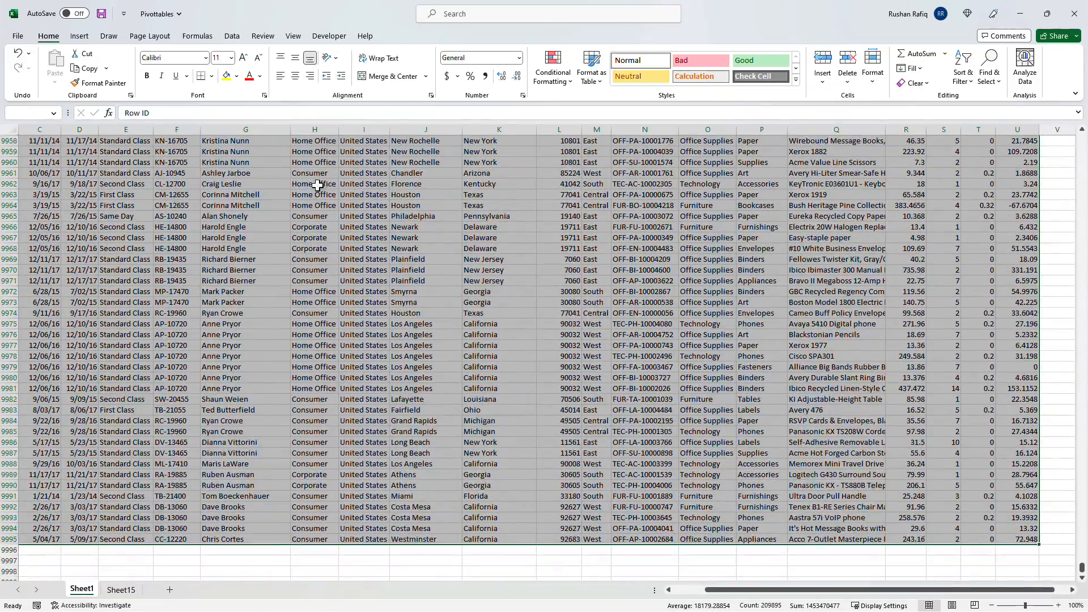
key("alt+n")
key("v")
key("t")
key("Return")
Step: Summarise the sum of Sales by Sub-Category, sorted largest to smallest, with thousands separators and no decimals
scroll(981, 274, "down", 3)
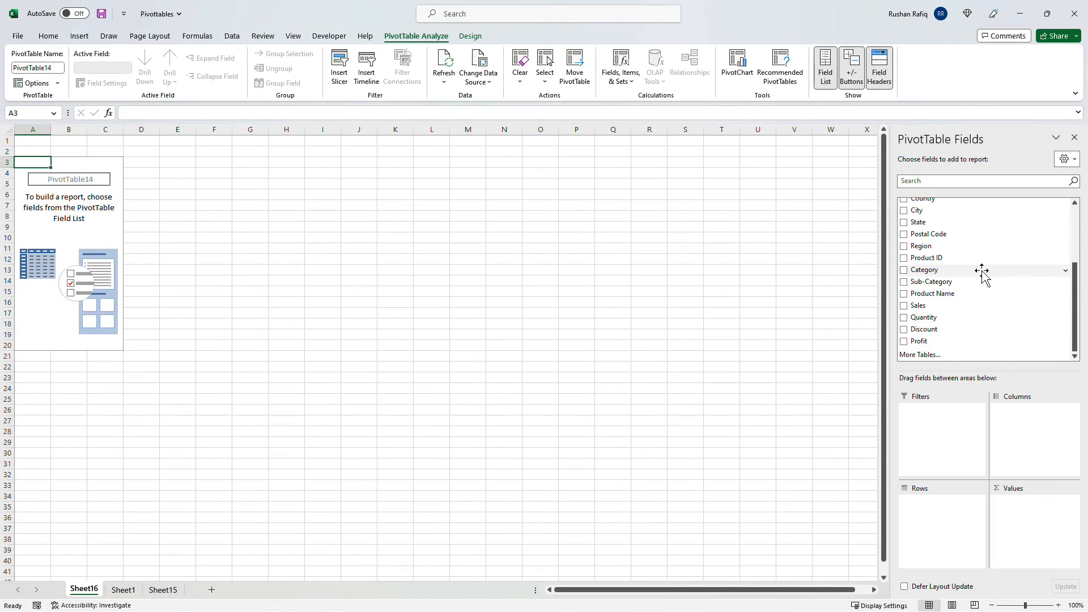
left_click_drag(955, 305, 1046, 525)
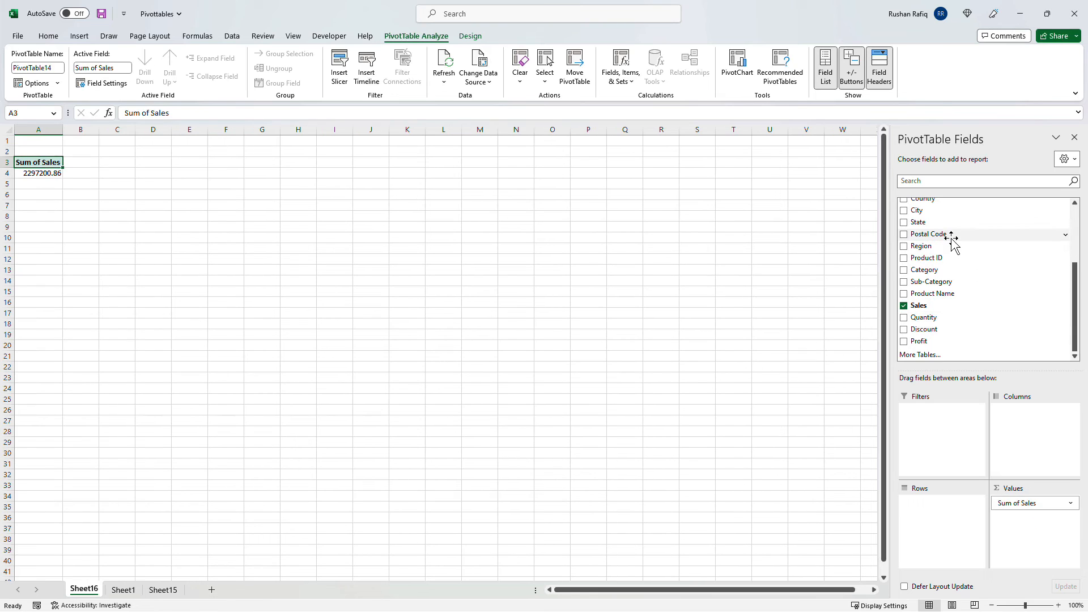
scroll(952, 243, "up", 2)
scroll(958, 260, "down", 2)
left_click_drag(963, 282, 952, 502)
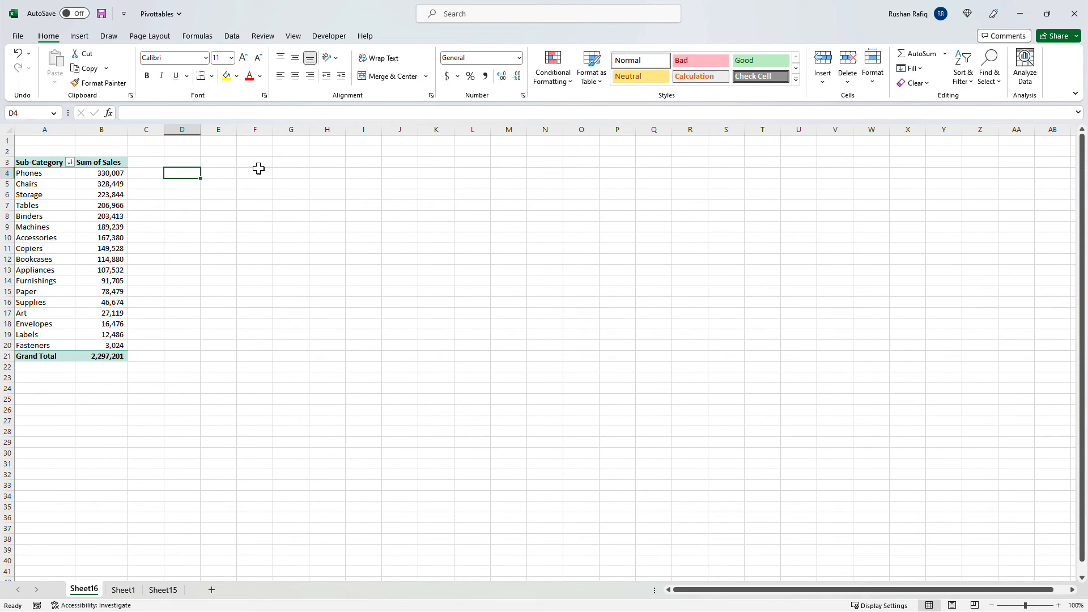
Step: Enter =A4 in D4 and fill it down to row 20 and across to column E
type("=")
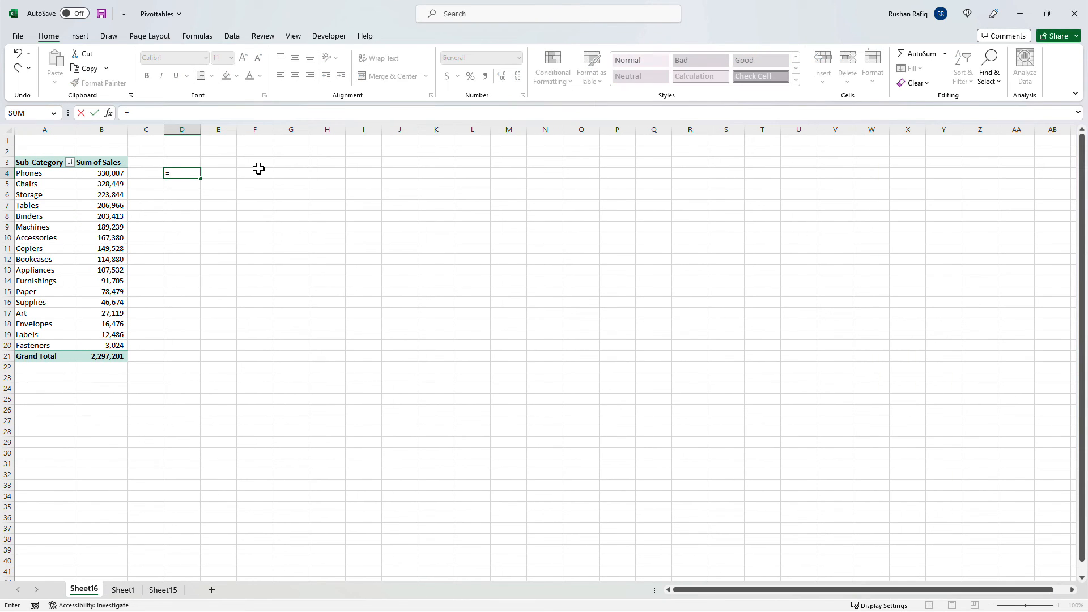
type("a4")
key("Return")
key("Left")
key("Left")
key("ctrl+Down")
key("Right")
key("Right")
key("Up")
key("ctrl+shift+Up")
key("ctrl+d")
key("shift+Right")
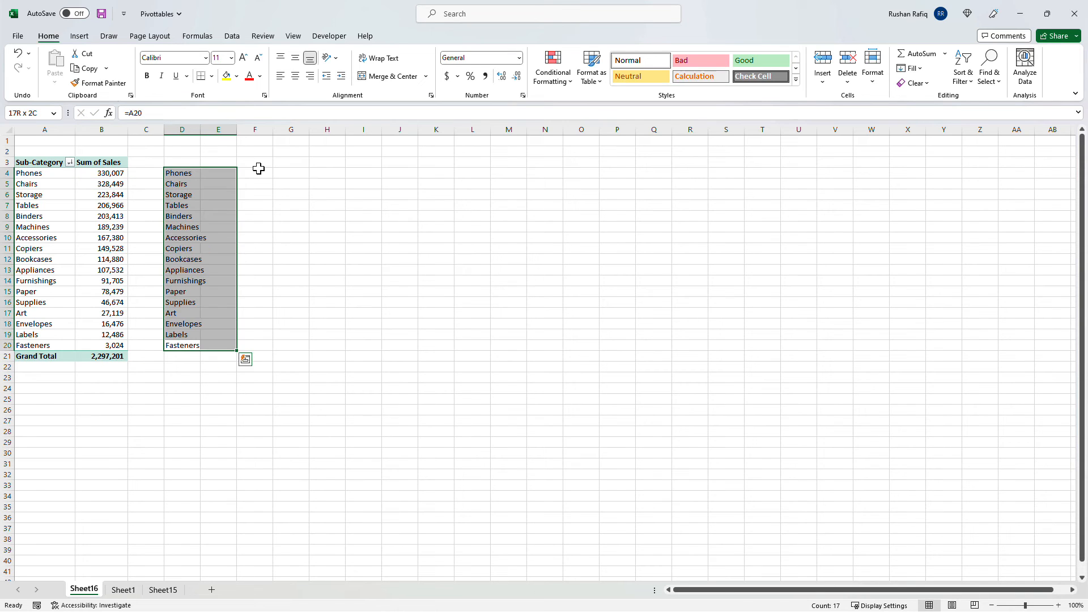
key("ctrl+r")
Step: Insert a clustered column chart from D4:E20 and place it around columns P to V near the sheet's top
left_click(79, 36)
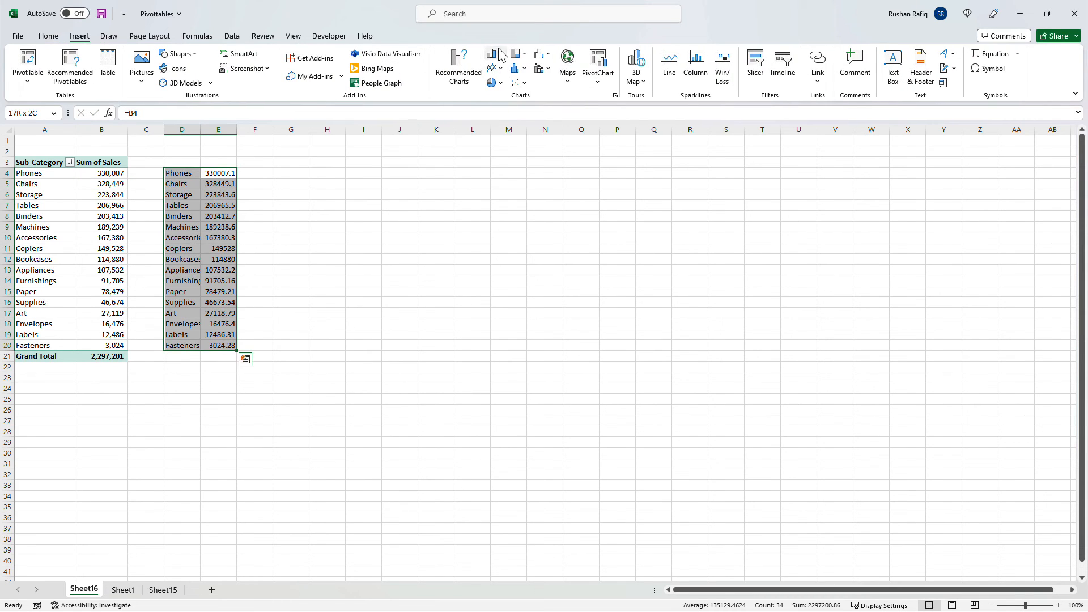
left_click(501, 56)
left_click(496, 79)
left_click_drag(478, 282, 672, 191)
Step: Copy the whole Sub-Category PivotTable and paste the copy at A30
left_click(51, 320)
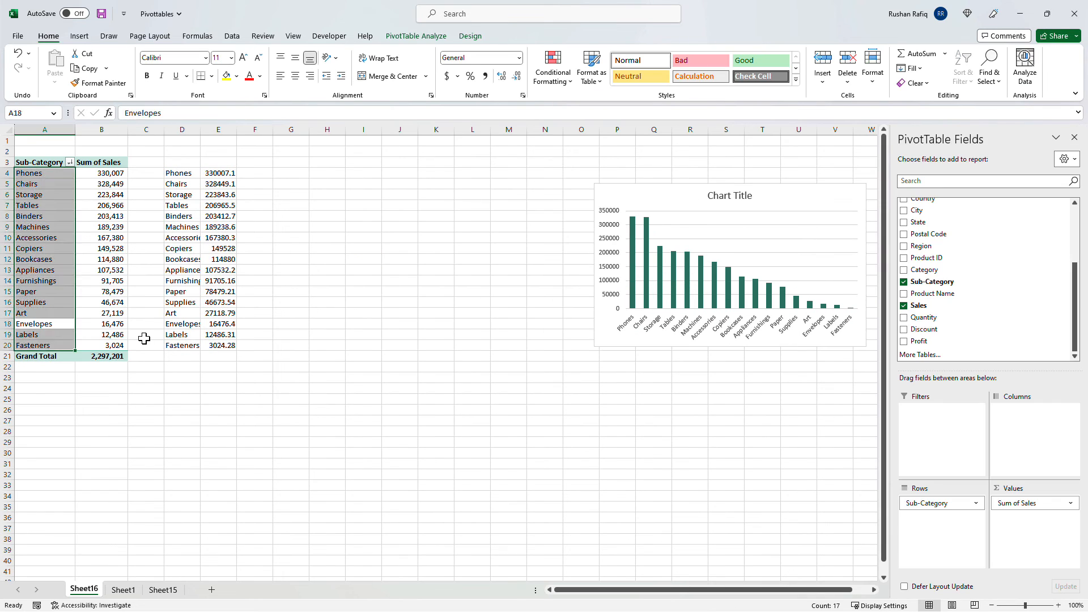
key("ctrl+a")
key("ctrl+c")
key("Down")
key("Down")
key("Down")
key("Down")
key("Down")
key("Down")
key("Down")
key("Down")
key("Down")
key("Down")
key("Down")
key("Down")
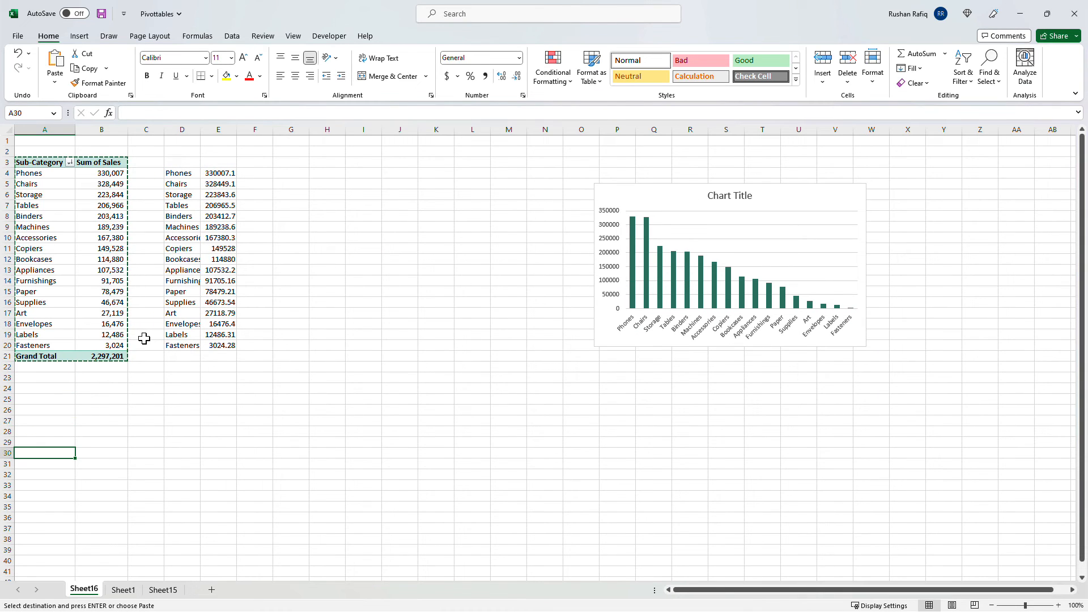
key("ctrl+v")
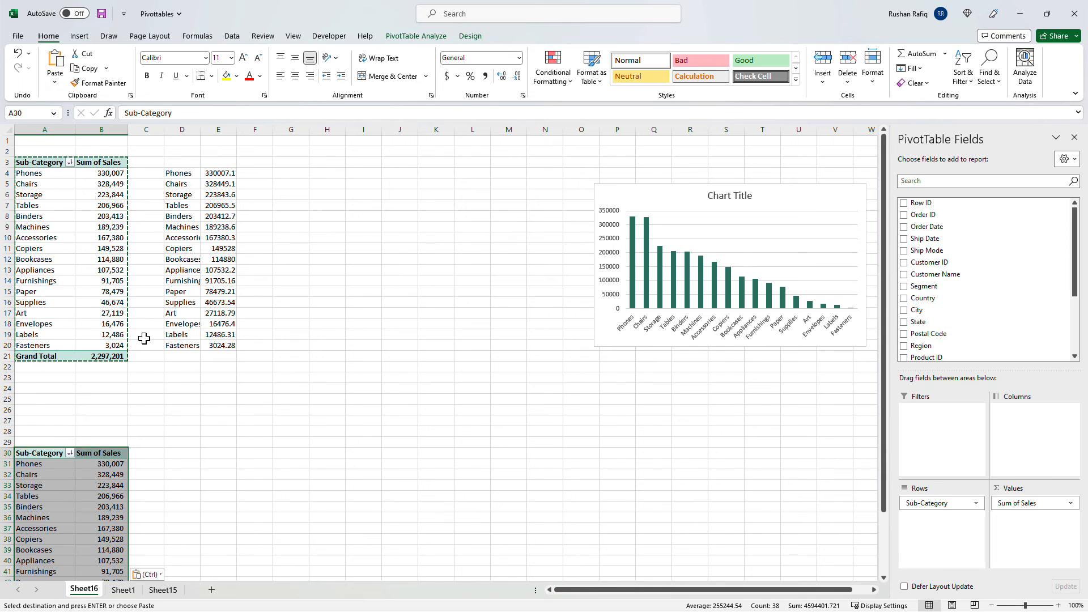
key("ctrl+v")
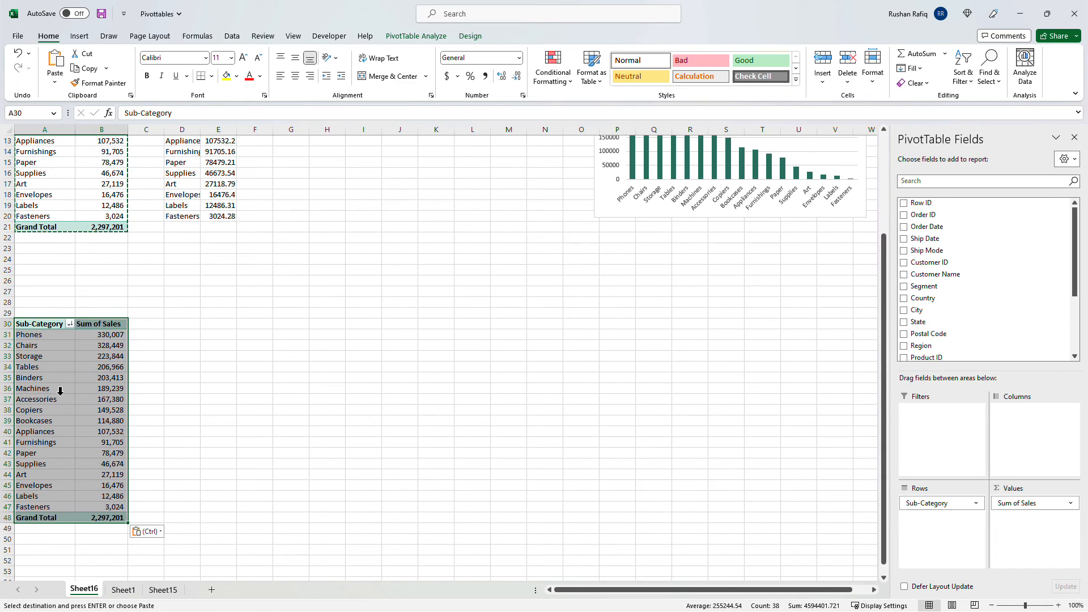
Step: Rearrange the copied PivotTable to show Sales by Order Date months in rows and Years in columns, without Sub-Category and Quarters
left_click(59, 398)
left_click(63, 411)
left_click(67, 396)
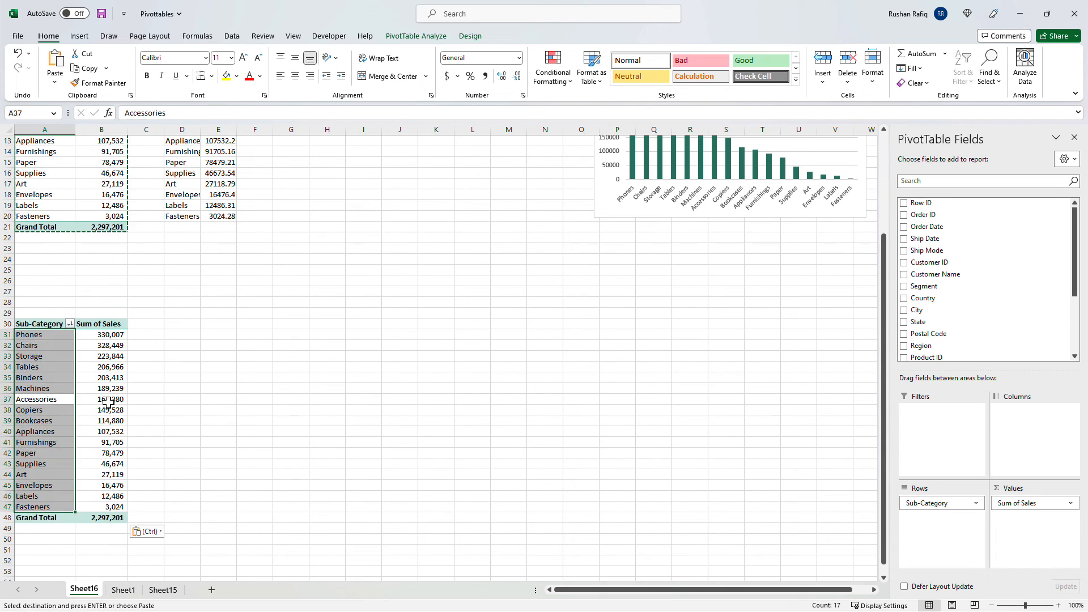
left_click(65, 412)
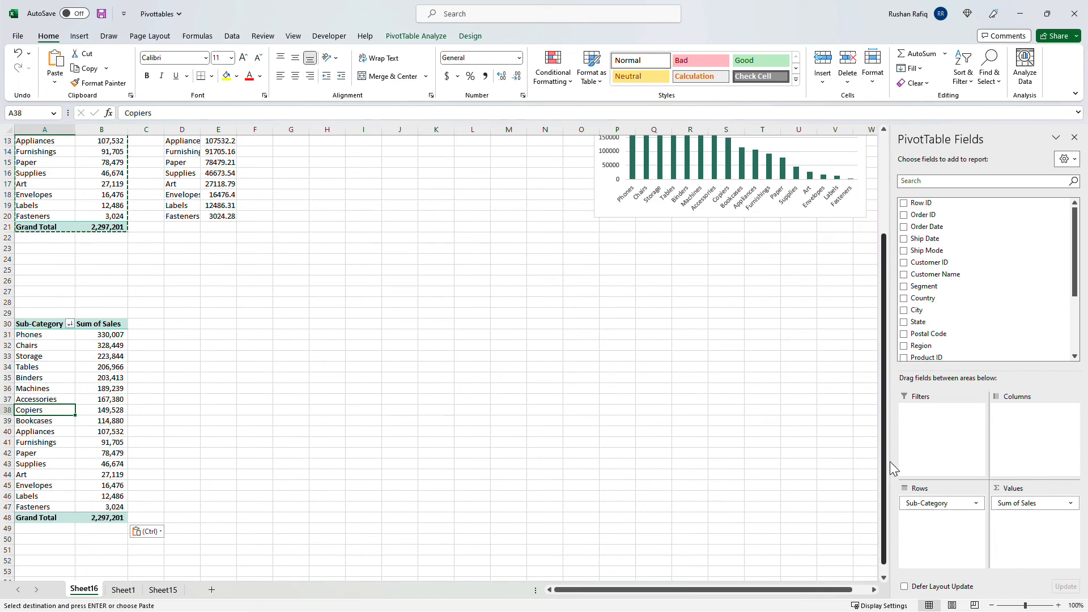
left_click_drag(933, 504, 1040, 450)
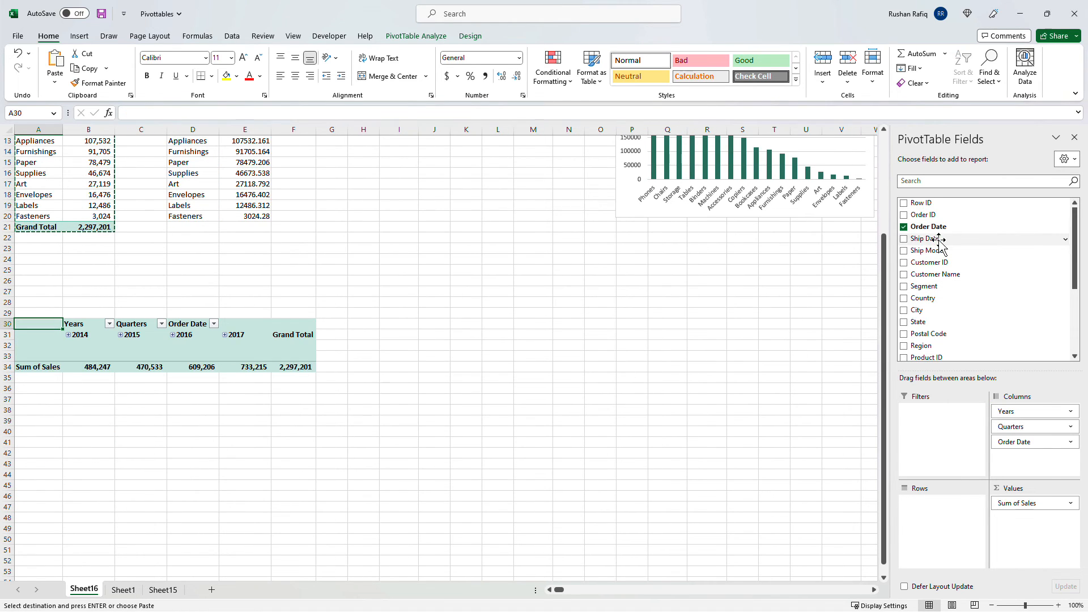
left_click_drag(930, 227, 962, 529)
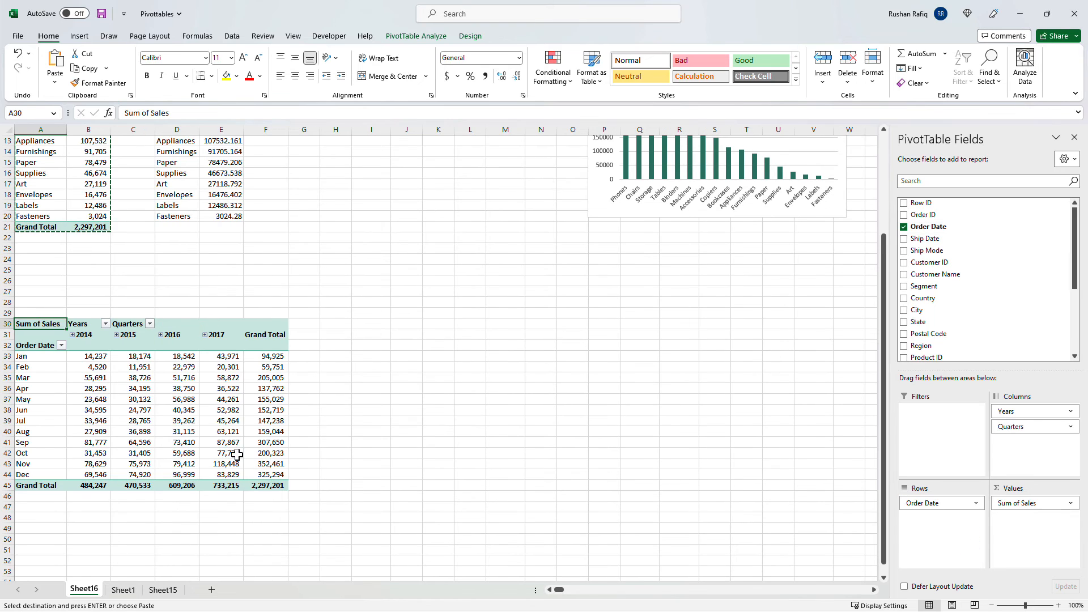
mouse_move(218, 450)
left_click_drag(1022, 426, 1009, 283)
Step: Enter =B31 in I31 and fill it across to column L and down to row 43
left_click(337, 334)
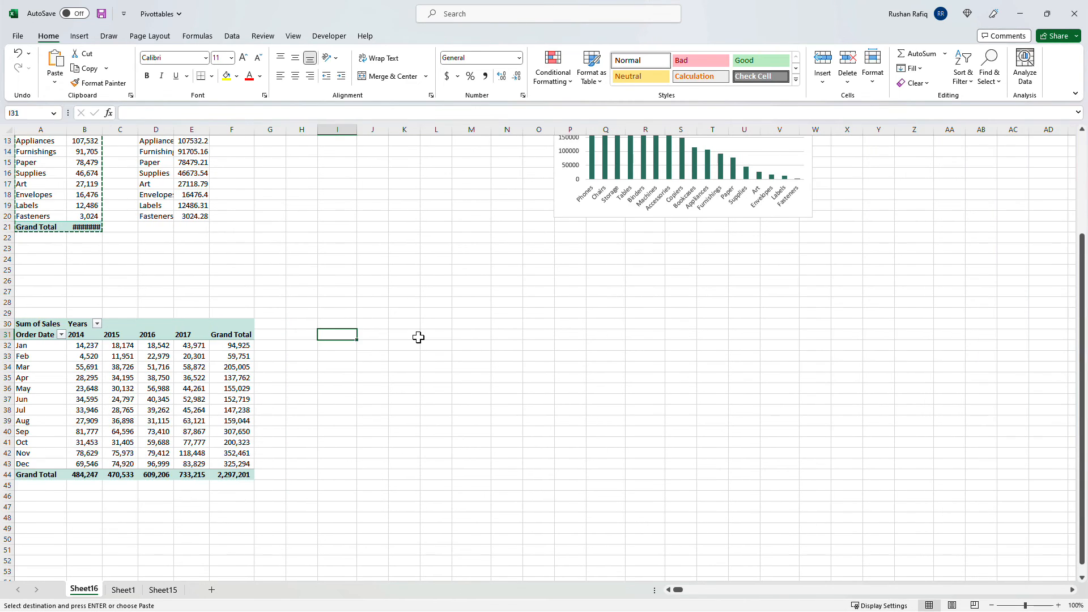
type("=B31")
key("ctrl+Return")
key("shift+Right")
key("shift+Right")
key("shift+Right")
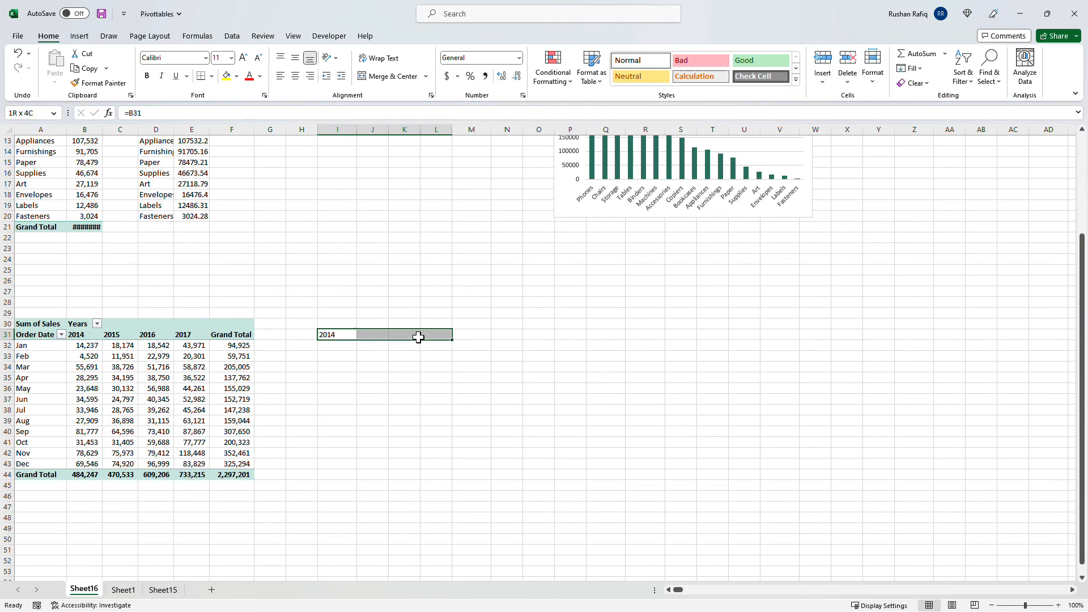
key("shift+Down")
key("shift+Down")
key("shift+Down")
key("shift+Down")
key("shift+Down")
key("shift+Down")
key("shift+Down")
key("shift+Down")
key("shift+Down")
key("shift+Down")
key("shift+Down")
key("shift+Down")
key("ctrl+d")
key("ctrl+r")
Step: Insert a line chart with markers from I31:L43 and place it below the column chart
key("ctrl+Down")
key("ctrl+shift+Right")
key("ctrl+shift+Up")
scroll(505, 89, "down", 1)
left_click(493, 69)
left_click(595, 106)
left_click_drag(645, 280, 782, 288)
Step: Set the column chart's vertical axis display units to Thousands and delete its gridlines
scroll(771, 285, "up", 4)
left_click(573, 223)
double_click(573, 223)
left_click(1042, 359)
left_click(1034, 390)
left_click(696, 239)
key("Delete")
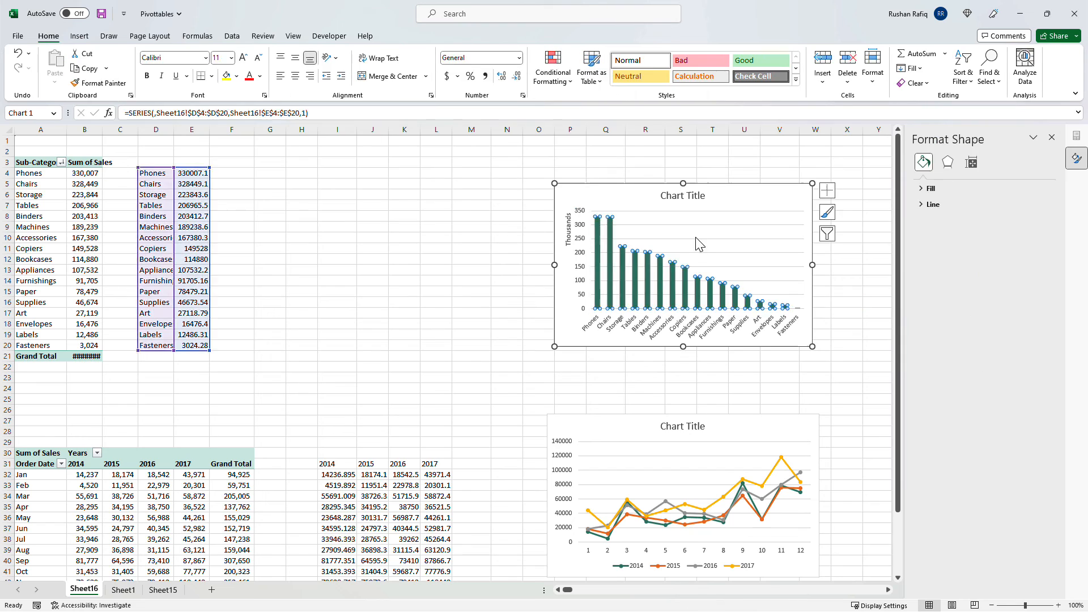
Step: Reduce the gap width of the column chart's series so the columns become wider
left_click(624, 260)
left_click(623, 260)
left_click(924, 179)
left_click(972, 179)
left_click_drag(979, 277, 971, 279)
Step: Filter the Sub-Category PivotTable to its top 10 items by Sum of Sales
left_click(41, 205)
right_click(49, 185)
mouse_move(79, 277)
left_click(255, 324)
left_click(427, 294)
Step: Turn off the grand totals of the Sub-Category PivotTable
left_click(44, 281)
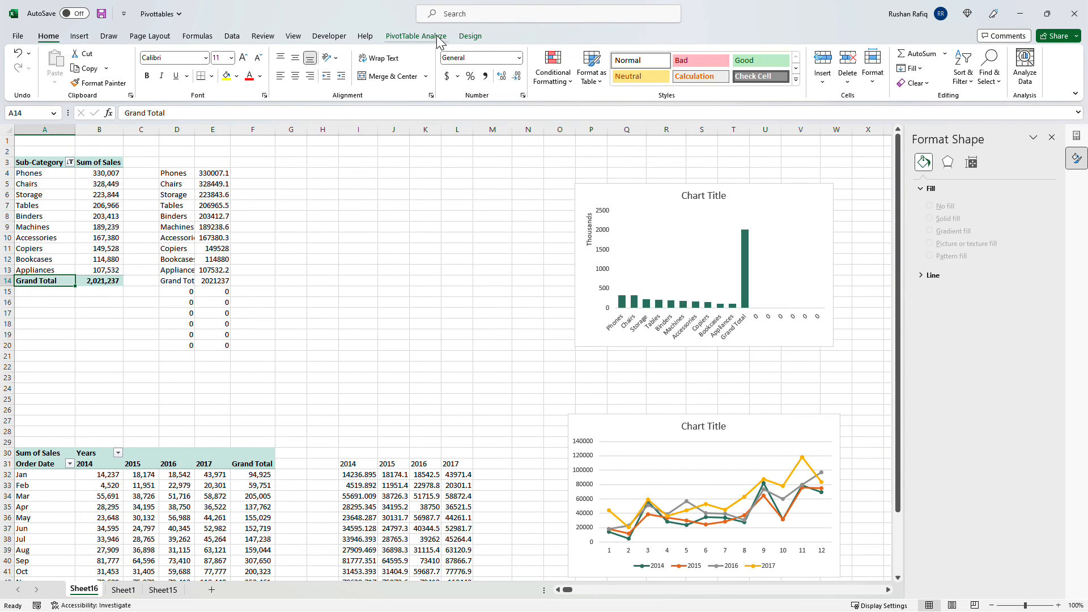
left_click(470, 37)
left_click(55, 71)
left_click(108, 106)
Step: Shrink the column chart's source range to D4:E13
left_click(785, 281)
left_click_drag(230, 351, 230, 275)
left_click(387, 237)
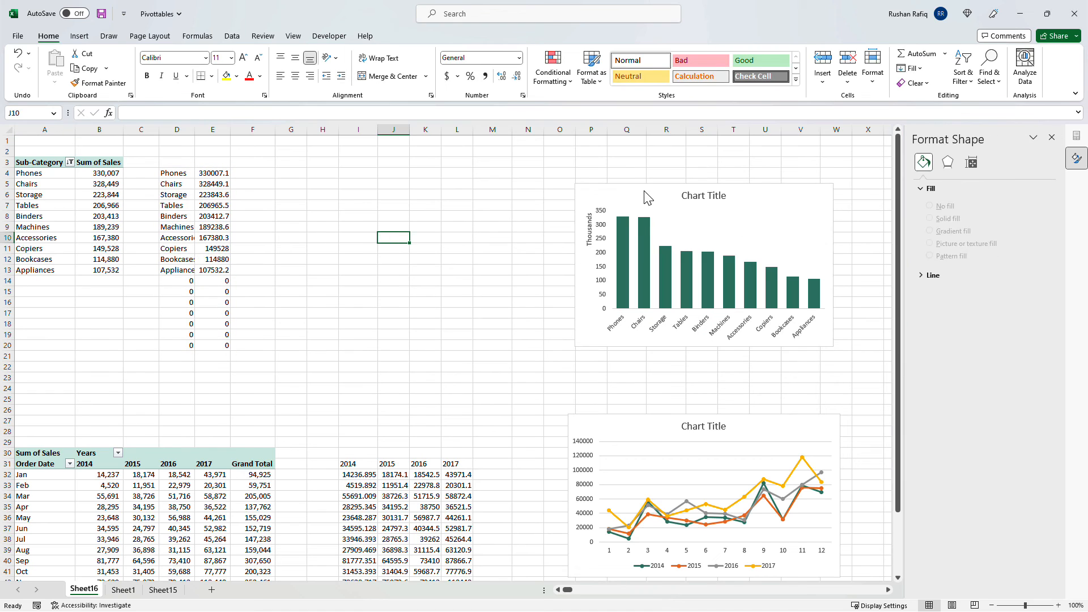
Step: Title the column chart "Top 10 Sub Categories" and set its border to no line
left_click(711, 197)
triple_click(712, 197)
type("Top 10 Sub Categories")
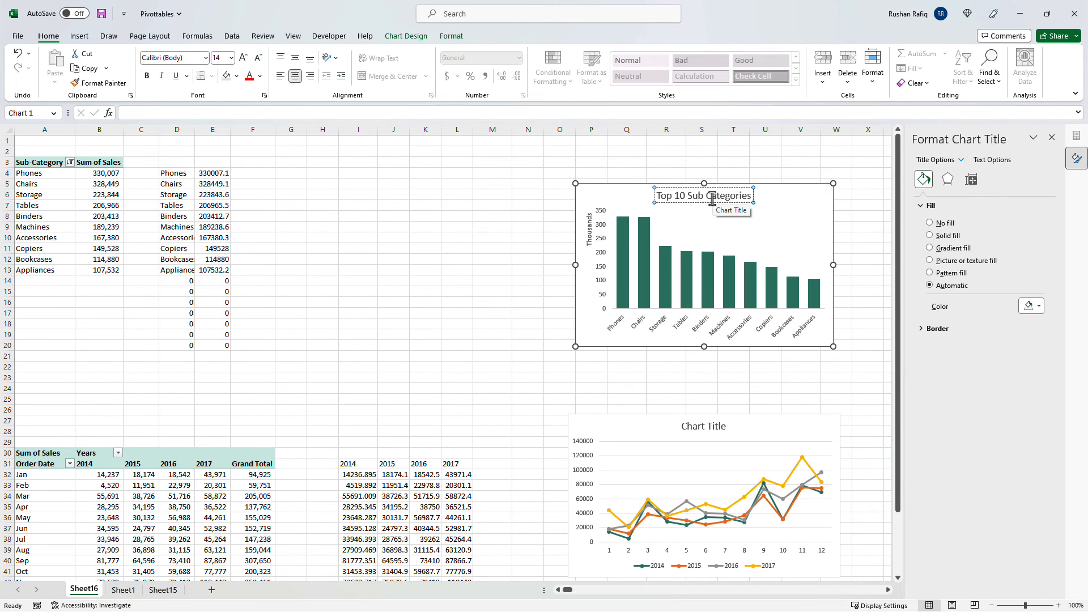
left_click(641, 183)
left_click(936, 328)
Step: Apply a preset shadow to the columns of the Top 10 Sub Categories chart
left_click(708, 278)
left_click(947, 179)
left_click(1032, 222)
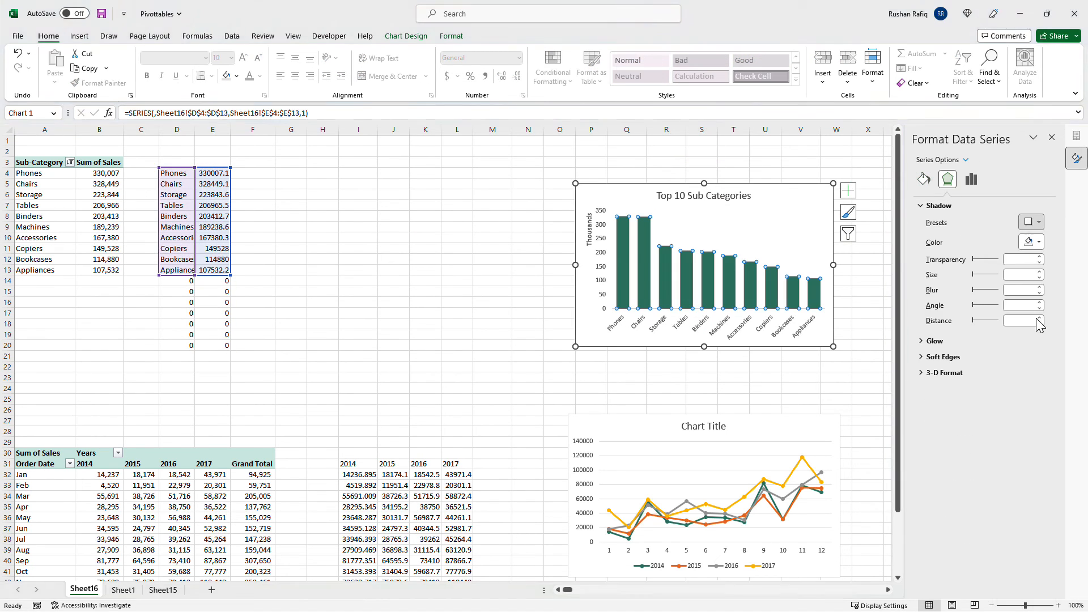
left_click(1039, 323)
left_click(772, 379)
Step: Make the title of the Top 10 Sub Categories chart bold
left_click(723, 201)
left_click(723, 201)
left_click(651, 182)
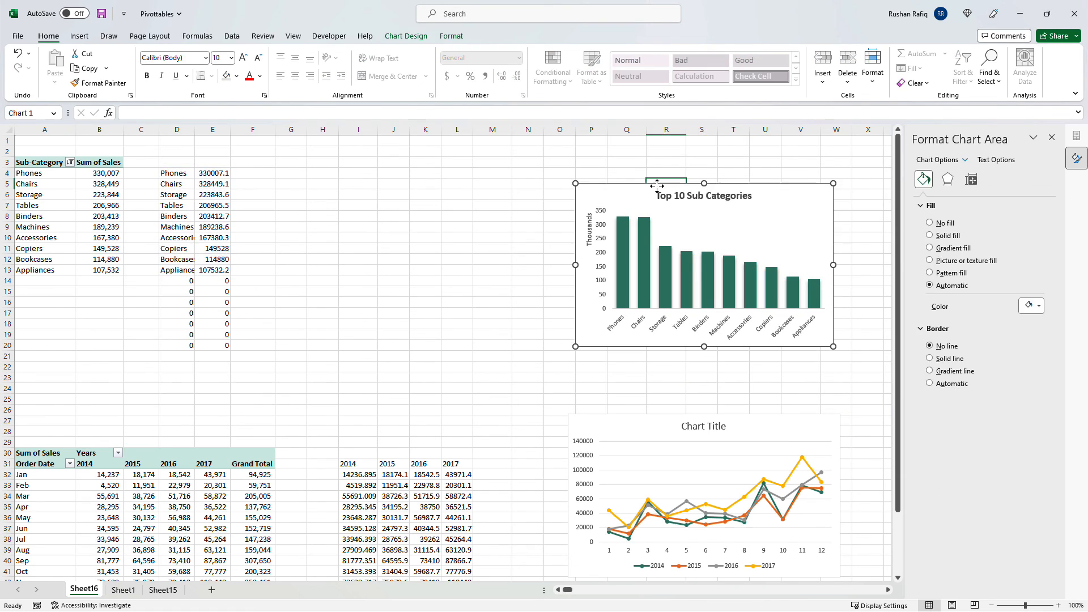
Step: Copy the Top 10 Sub Categories chart onto the middle panel of Sheet15 and enlarge it to nearly fill the panel
key("ctrl+c")
left_click(163, 590)
left_click(306, 529)
key("ctrl+v")
left_click_drag(362, 532, 283, 248)
left_click_drag(479, 403, 534, 468)
left_click(533, 530)
left_click(1053, 138)
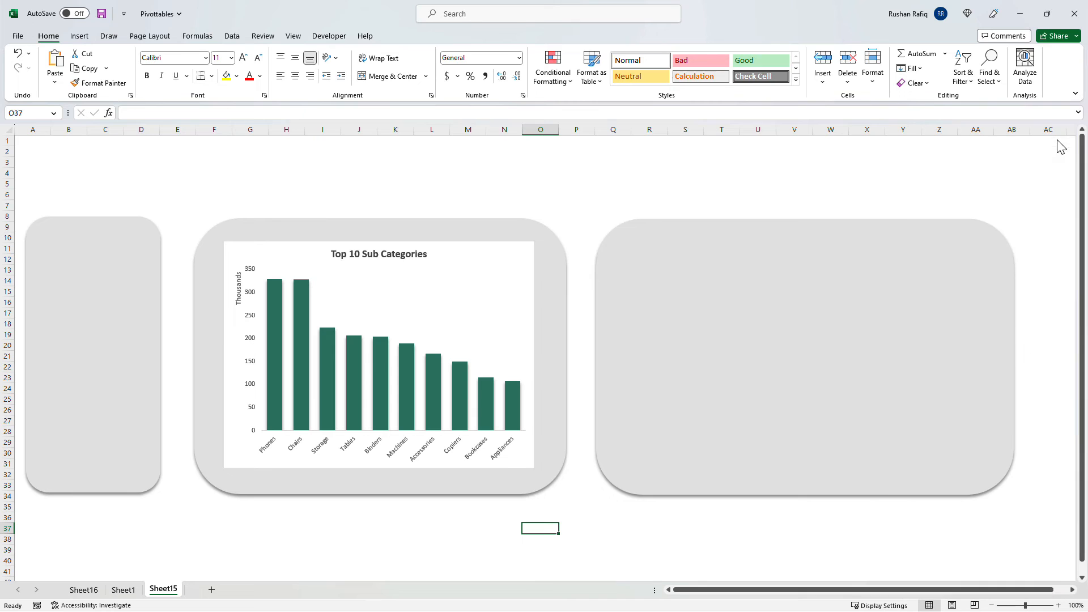
Step: Fill the Top 10 Sub Categories chart area with the same grey as its background panel
double_click(479, 253)
left_click(948, 235)
left_click(1039, 307)
left_click(996, 346)
left_click(540, 184)
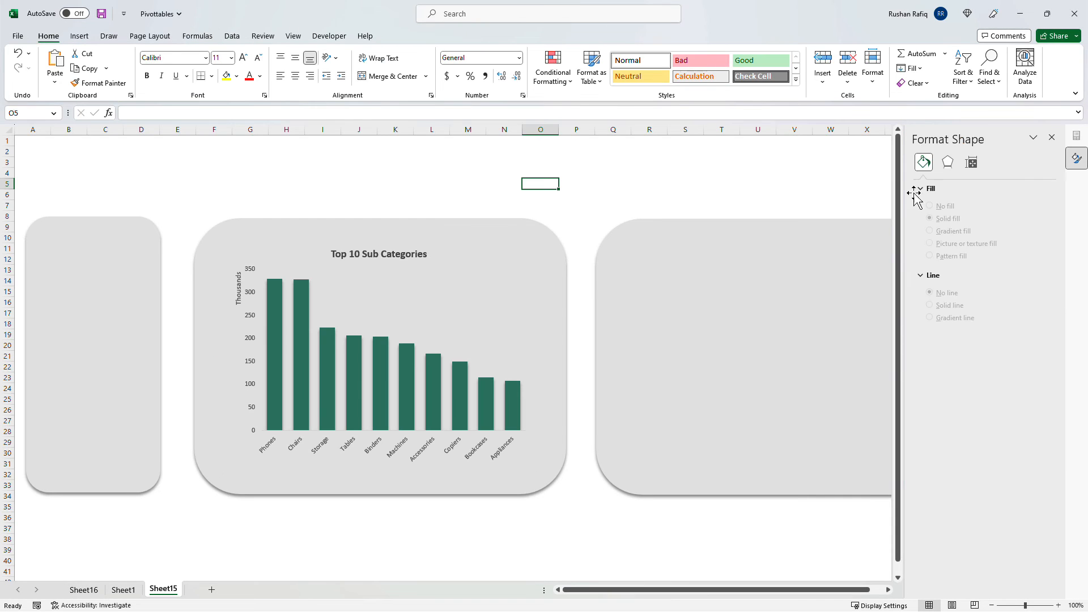
left_click(1053, 138)
Step: Copy the yearly sales line chart onto the wide empty panel of Sheet15 and enlarge it to nearly fill the panel
left_click(576, 162)
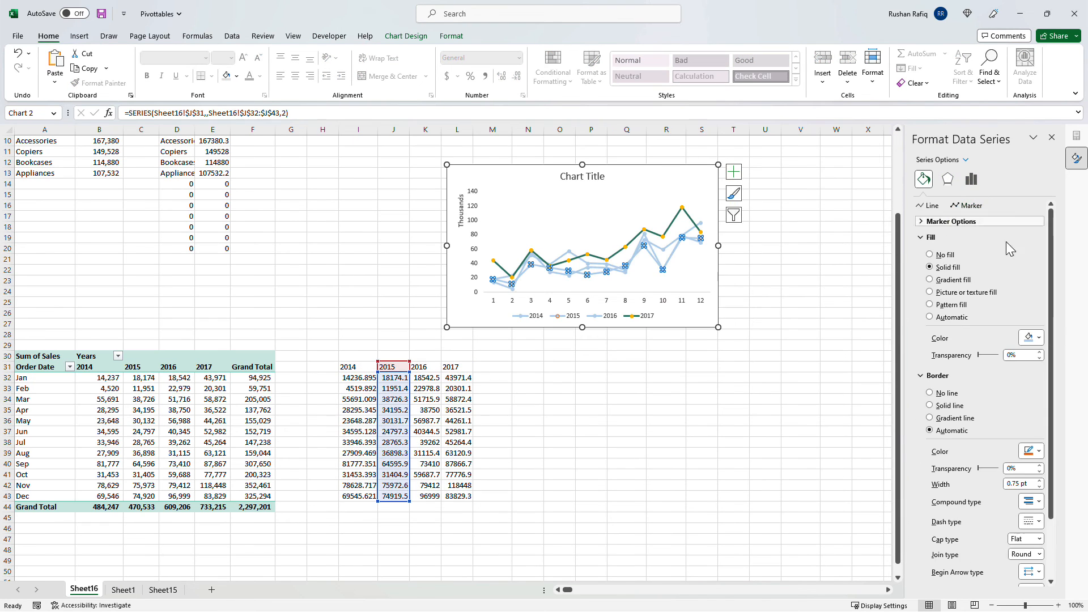
left_click(715, 203)
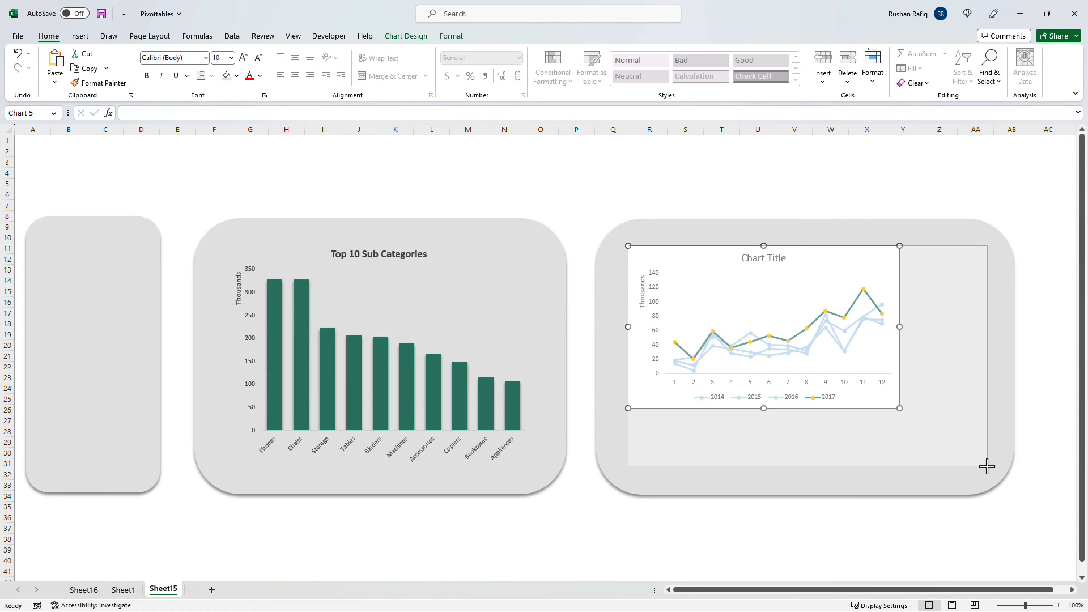
left_click(481, 278)
left_click(425, 37)
left_click(803, 67)
left_click(802, 181)
left_click(801, 185)
left_click(701, 261)
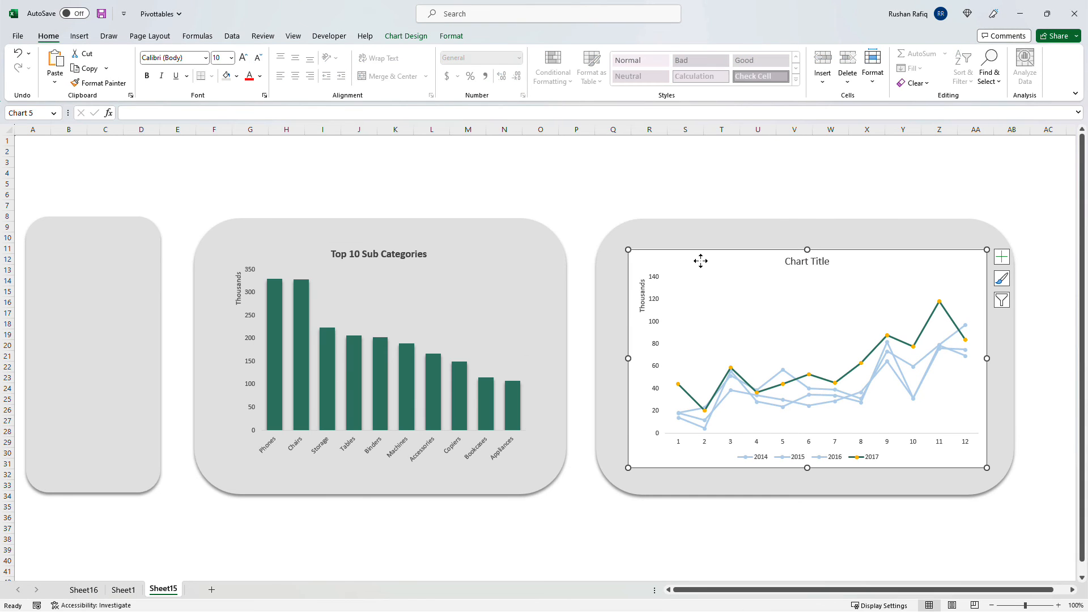
Step: Change the fill of the Top 10 Sub Categories chart area to a lighter grey
left_click(492, 294)
double_click(501, 242)
left_click(1039, 306)
mouse_move(979, 323)
left_mouse_down()
mouse_move(993, 324)
mouse_move(963, 322)
left_mouse_up()
left_click(1039, 306)
left_click(1015, 345)
left_click(1039, 306)
left_click(996, 350)
left_click(649, 183)
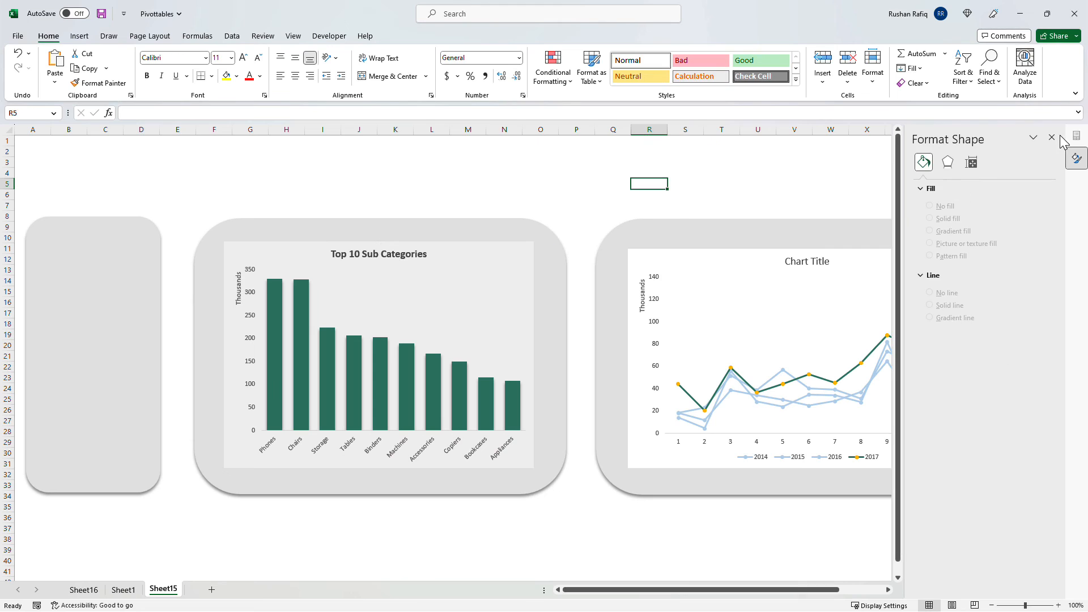
left_click(1052, 137)
Step: Fill the line chart's area with the same light grey as the column chart
left_click(850, 255)
left_click(1001, 300)
double_click(933, 253)
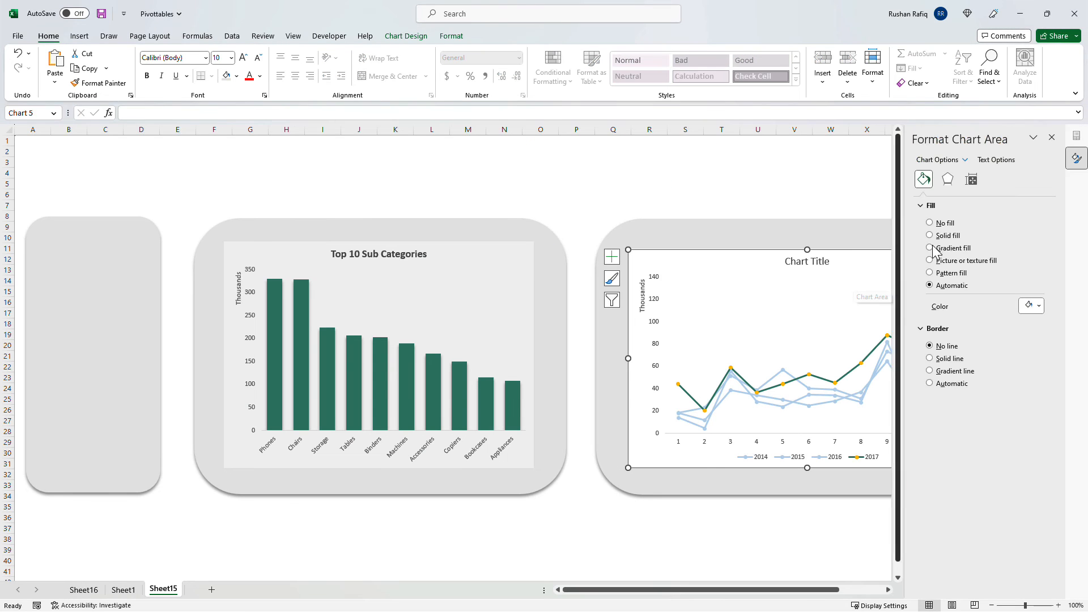
left_click(1039, 306)
left_click(995, 349)
left_click(765, 207)
Step: Fill the rounded panels behind the two charts with the same light grey as the chart areas
left_click(845, 236)
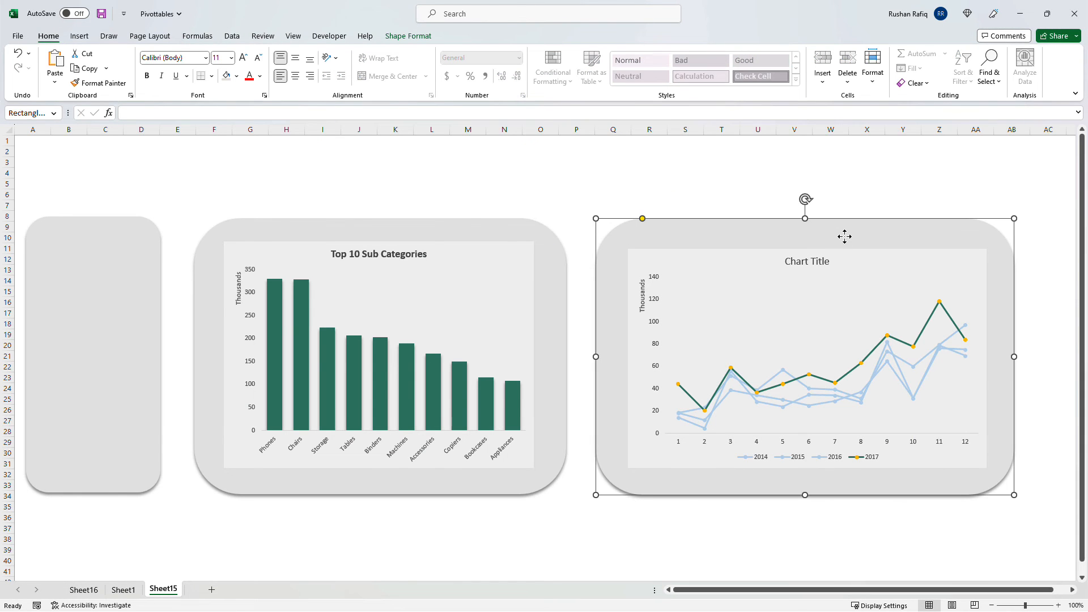
double_click(844, 237)
left_click(1035, 293)
left_click(996, 336)
left_click(474, 225)
left_click(1034, 292)
left_click(995, 335)
left_click(1052, 137)
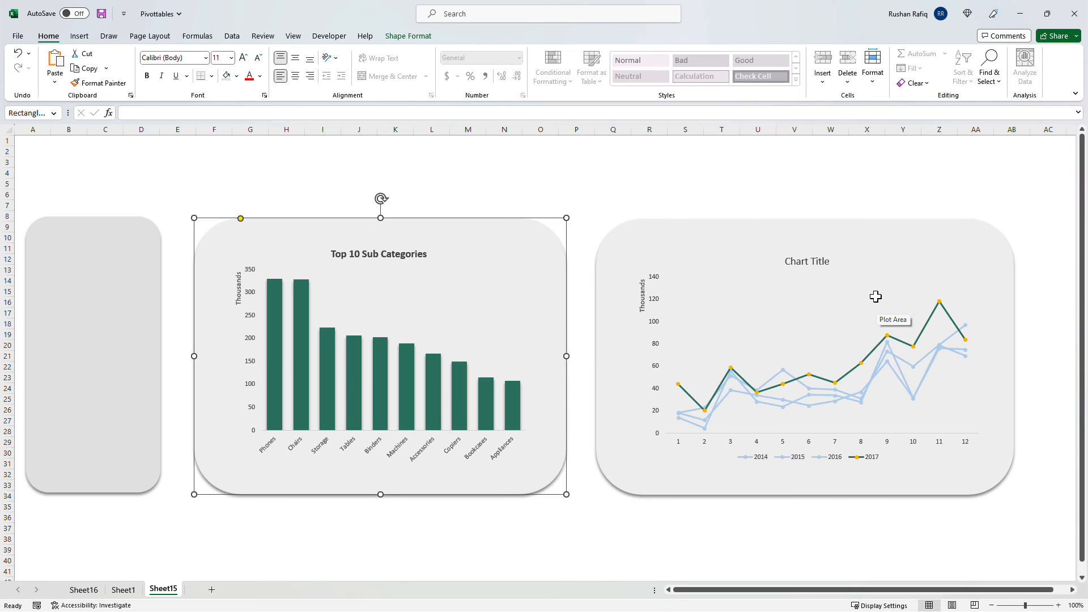
Step: Show month names on the line chart's horizontal axis and title the chart "Sales Year On Year"
left_click(876, 297)
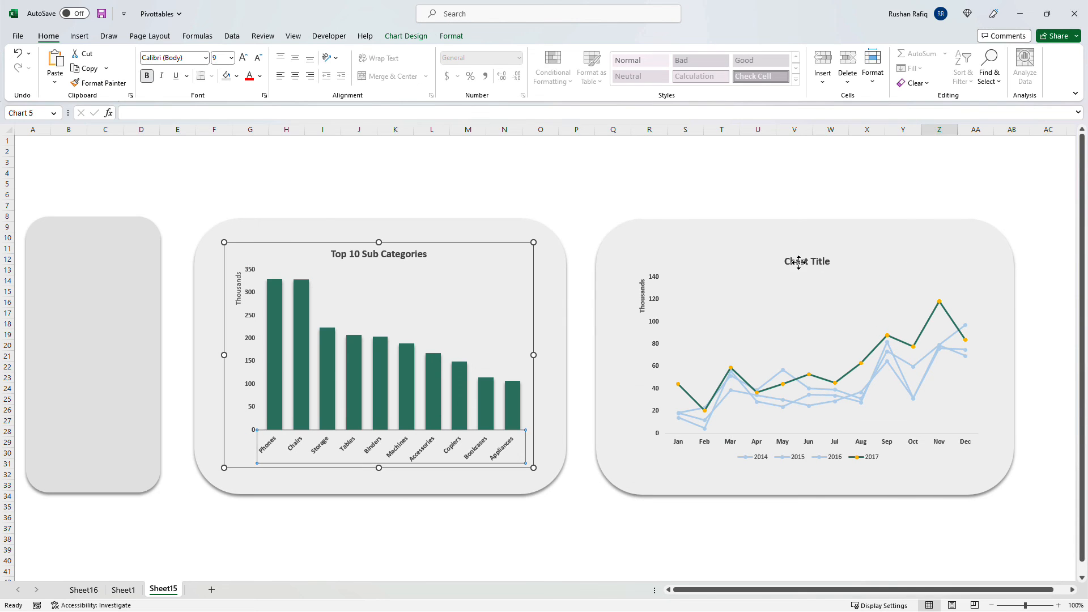
left_click(799, 263)
type("Sales Year On Year")
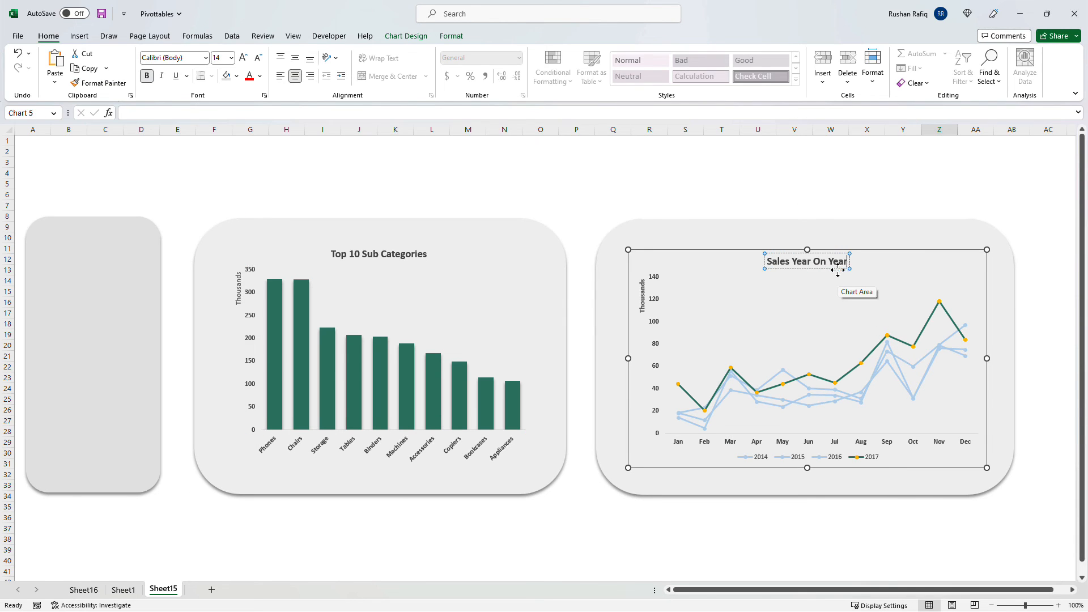
left_click(758, 182)
Step: Set the title text of the Sales Year On Year and Top 10 Sub Categories charts to black
left_click(807, 258)
left_click(838, 273)
left_click(260, 76)
left_click(258, 122)
left_click(379, 254)
left_click(260, 76)
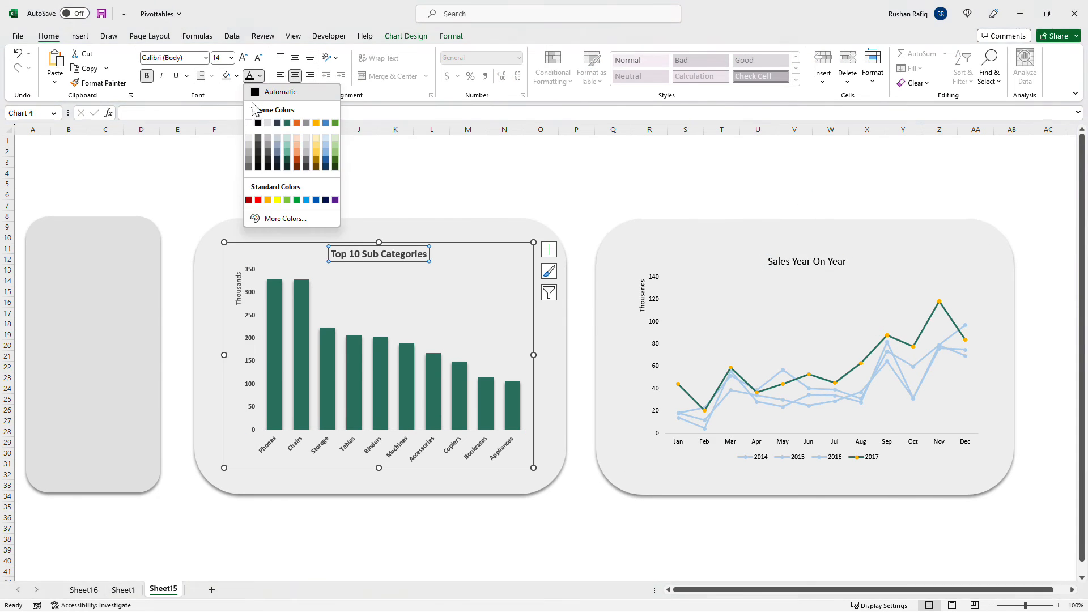
left_click(258, 122)
Step: Make the title, vertical axis labels and legend of the Sales Year On Year chart bold
left_click(803, 262)
left_click_drag(848, 263, 782, 262)
key("ctrl+b")
left_click(694, 189)
left_click(654, 277)
key("ctrl+b")
left_click(783, 441)
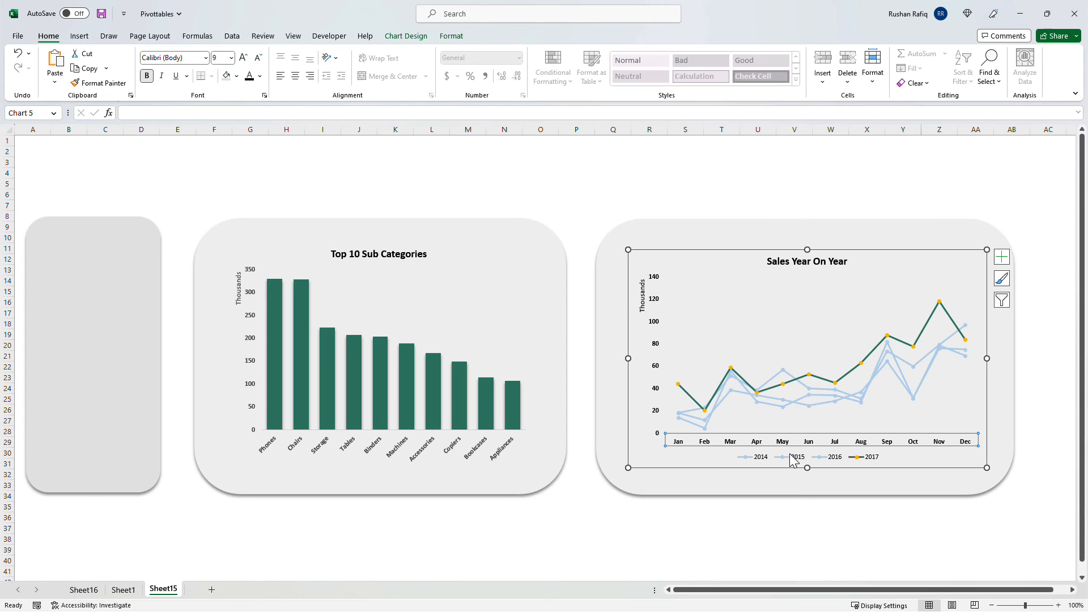
left_click(790, 455)
key("ctrl+b")
Step: Set the sub-category axis labels of the Top 10 Sub Categories chart to black
left_click(516, 448)
left_click(260, 76)
left_click(259, 123)
left_click(612, 186)
left_click(259, 181)
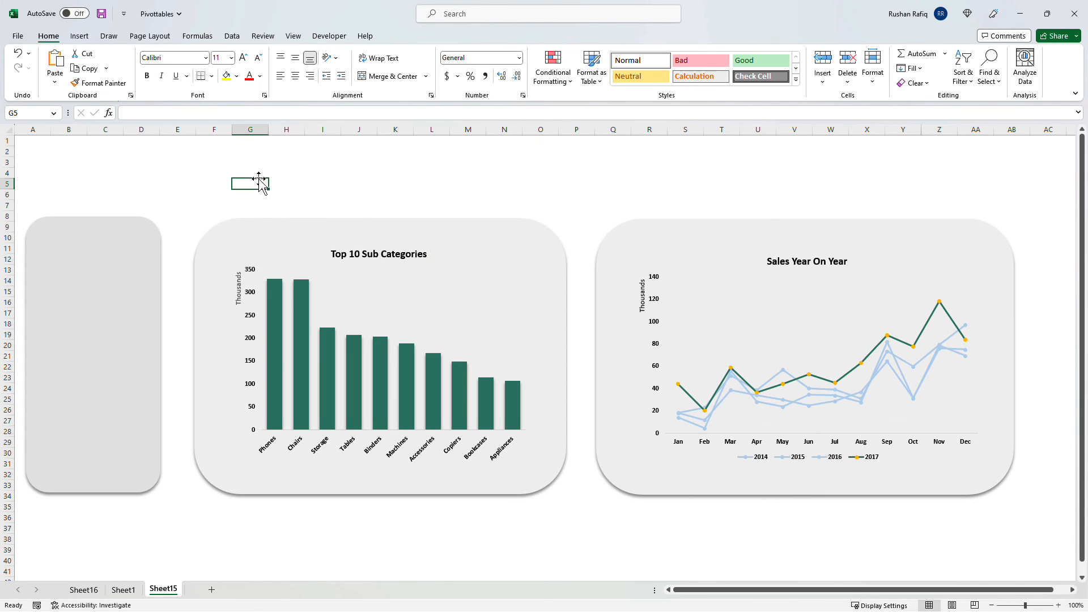
Step: Add a slicer for the Segment field to the sub-category PivotTable on Sheet16 and place it beside the data
left_click(578, 186)
left_click(123, 590)
left_click(84, 590)
left_click(100, 238)
right_click(954, 242)
left_click(911, 309)
left_click_drag(448, 291, 378, 168)
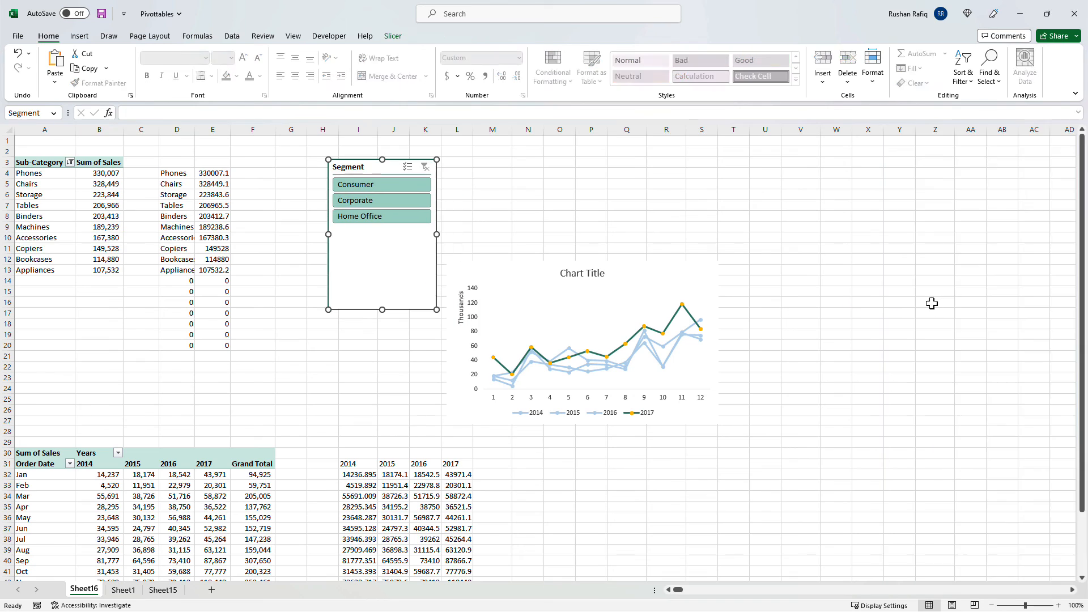
Step: Add a slicer for the Category field and place it next to the Segment slicer
left_click(99, 206)
right_click(954, 328)
left_click(908, 393)
left_click_drag(481, 242, 527, 168)
Step: Connect both the Category and the Segment slicers to PivotTable15 as well
left_click(393, 36)
left_click(99, 69)
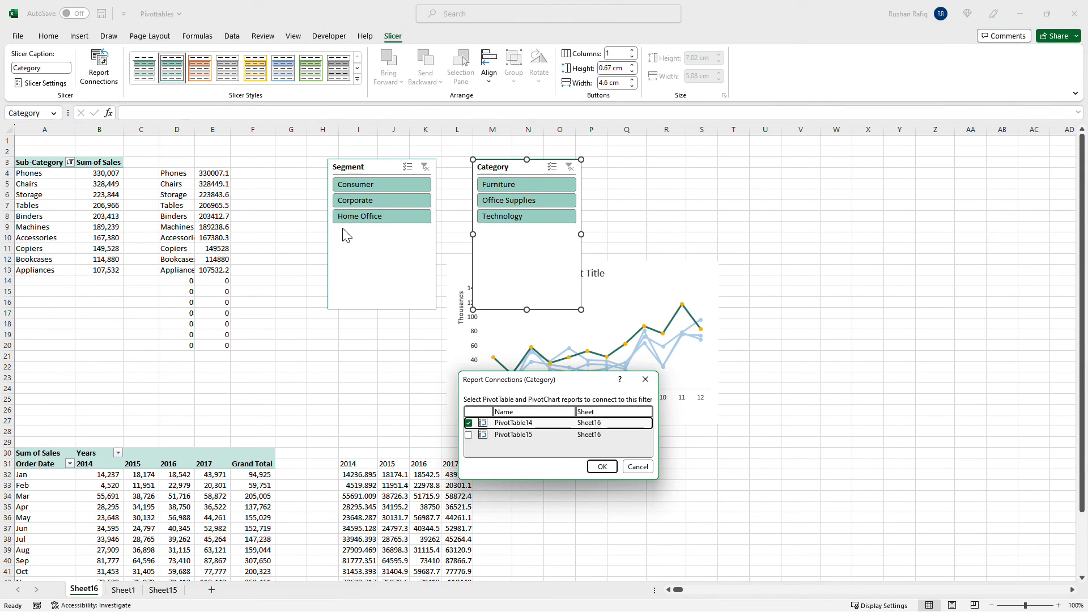
left_click(468, 435)
left_click(602, 467)
left_click(368, 166)
left_click(393, 37)
left_click(99, 69)
left_click(468, 434)
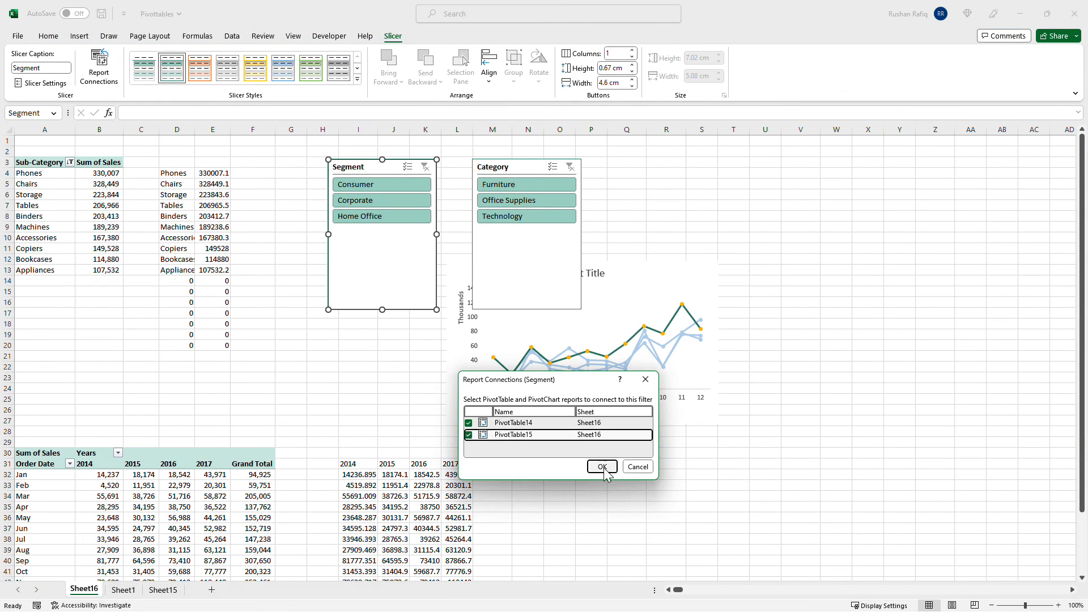
left_click(602, 466)
Step: Restyle the Category and Segment slicers so they have no outer border
left_click(557, 245)
left_click(393, 36)
left_click(294, 186)
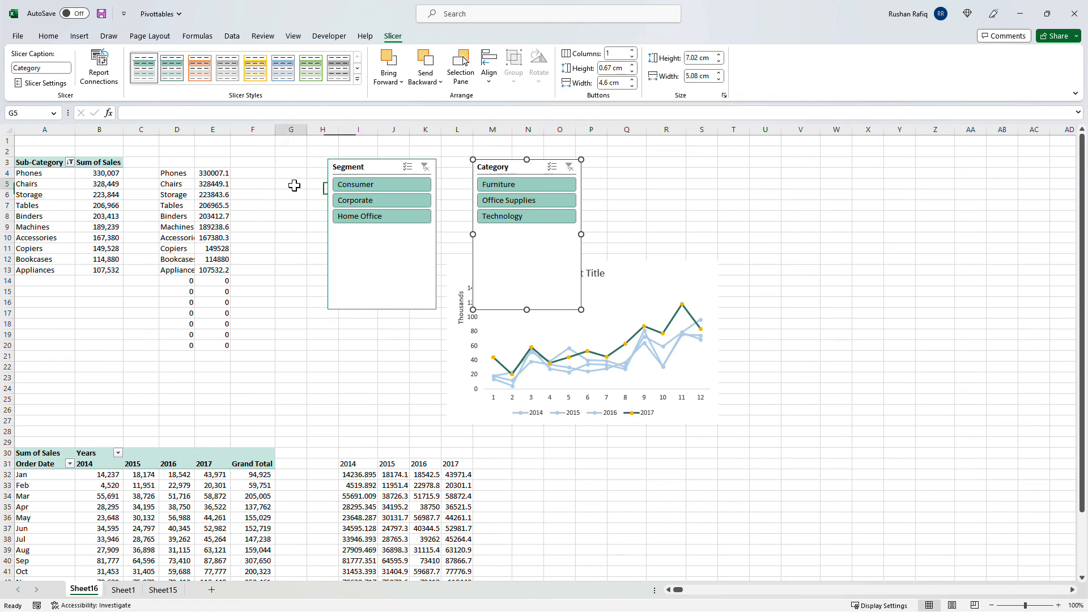
left_click(368, 167)
left_click(393, 37)
left_click(252, 195)
Step: Shorten the Segment and Category slicers to fit their three buttons and stack Category below Segment
left_click(410, 283)
left_click_drag(382, 310, 382, 228)
left_click(522, 165)
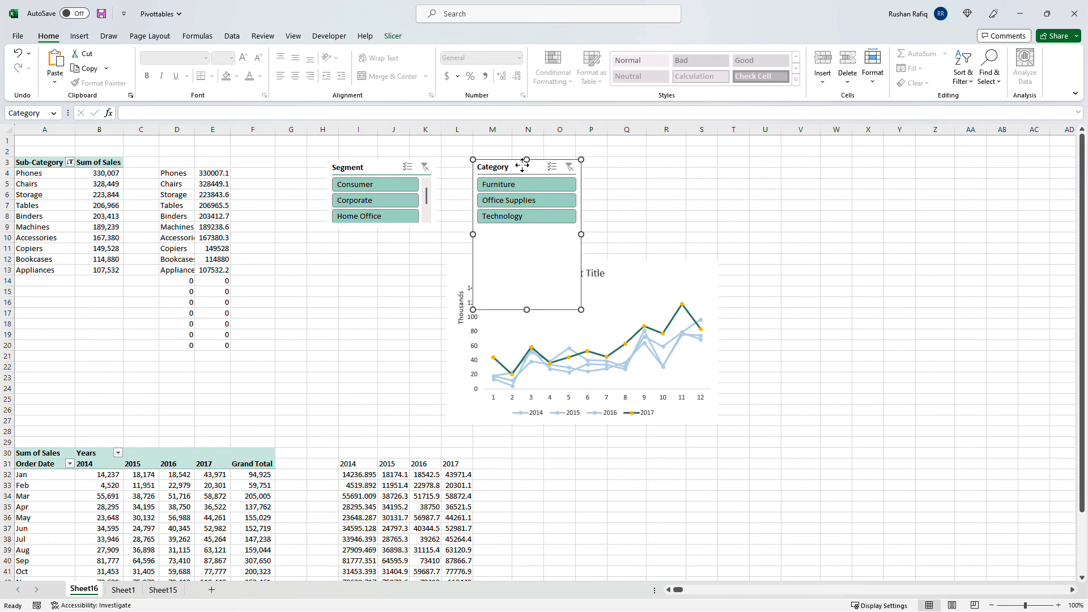
left_click_drag(522, 165, 373, 236)
left_click_drag(380, 384, 377, 304)
left_click(456, 163)
Step: Move both slicers to Sheet15 and arrange Segment above Category on the narrow panel
left_click(371, 166)
left_click(373, 241, "ctrl")
key("ctrl+x")
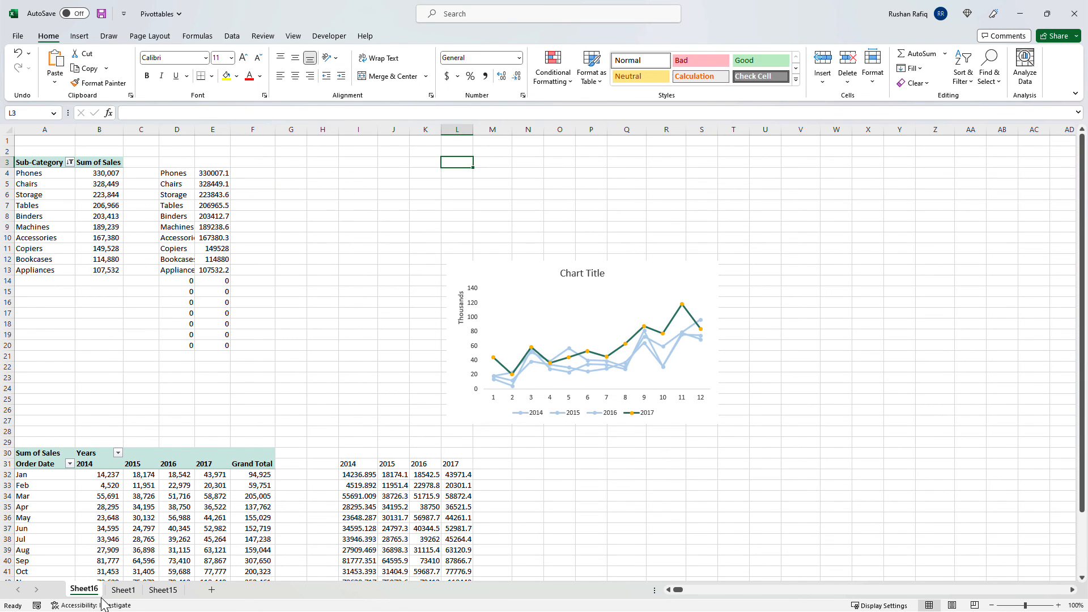
left_click(164, 590)
key("ctrl+v")
left_click_drag(85, 257, 70, 368)
left_click_drag(85, 186, 70, 261)
Step: Modify the slicers' custom style to use a light grey background fill for the whole slicer
left_click(393, 36)
right_click(149, 68)
left_click(170, 80)
left_click(503, 425)
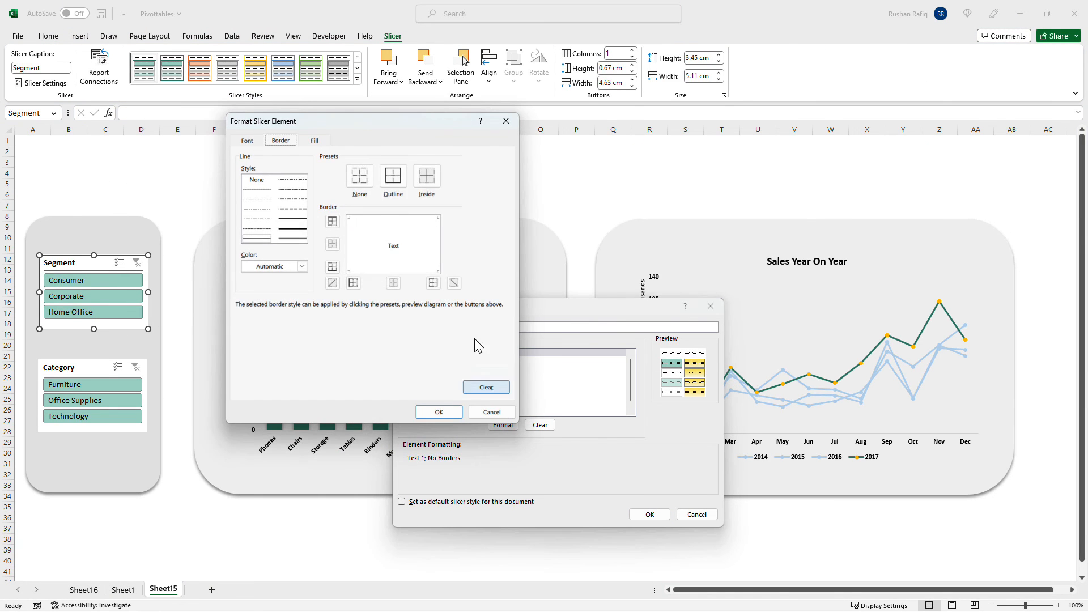
left_click(314, 140)
left_click(438, 412)
left_click(649, 514)
left_click(178, 184)
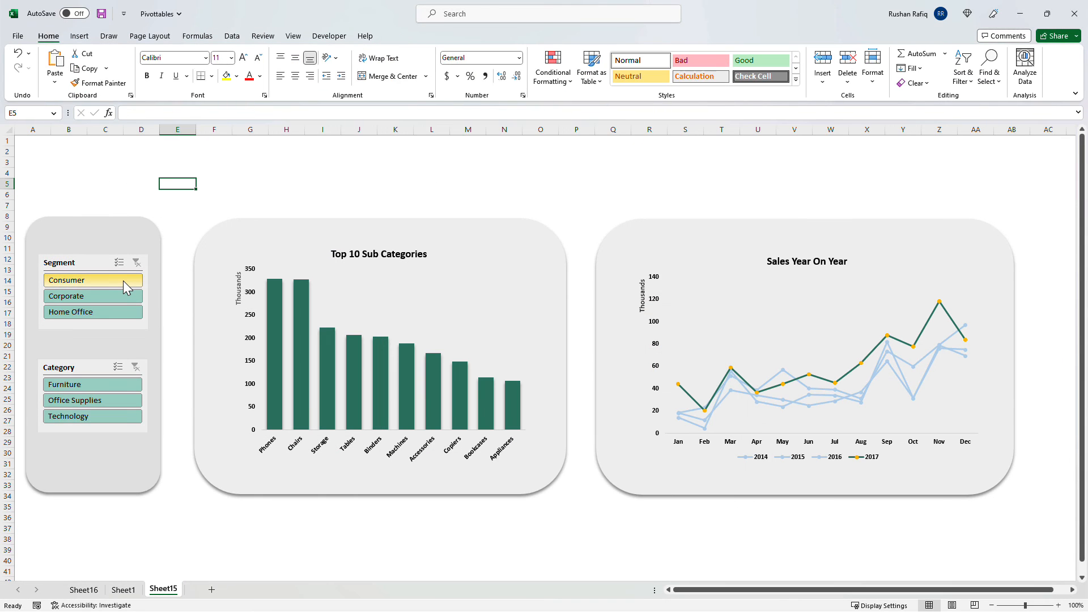
Step: Test the Segment slicer by filtering the charts to Consumer, Corporate and Home Office in turn
left_click(124, 281)
left_click(119, 295)
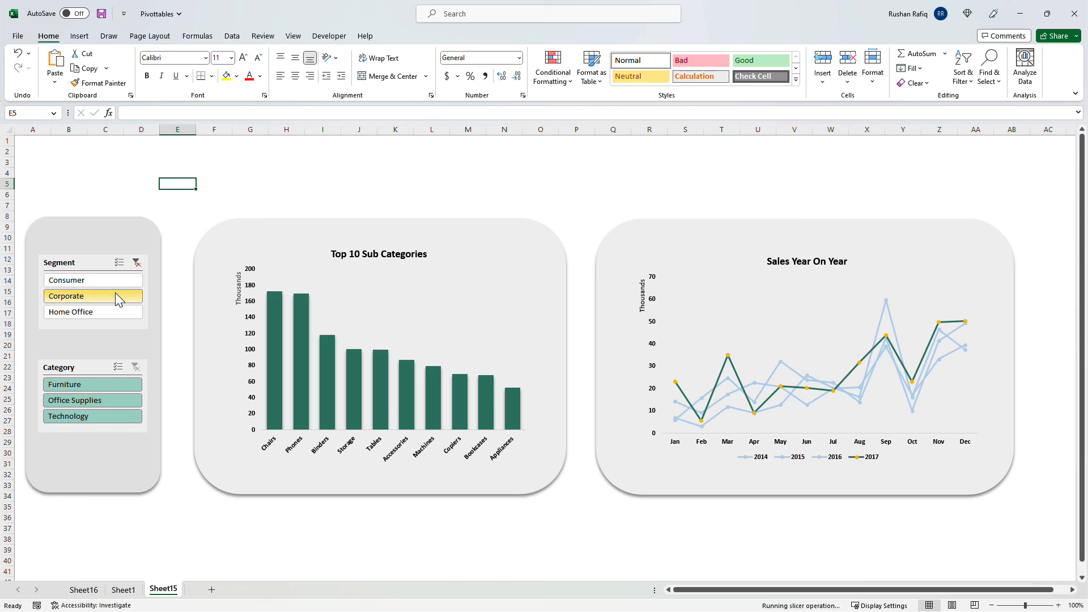
left_click(114, 310, "ctrl")
left_click(113, 308)
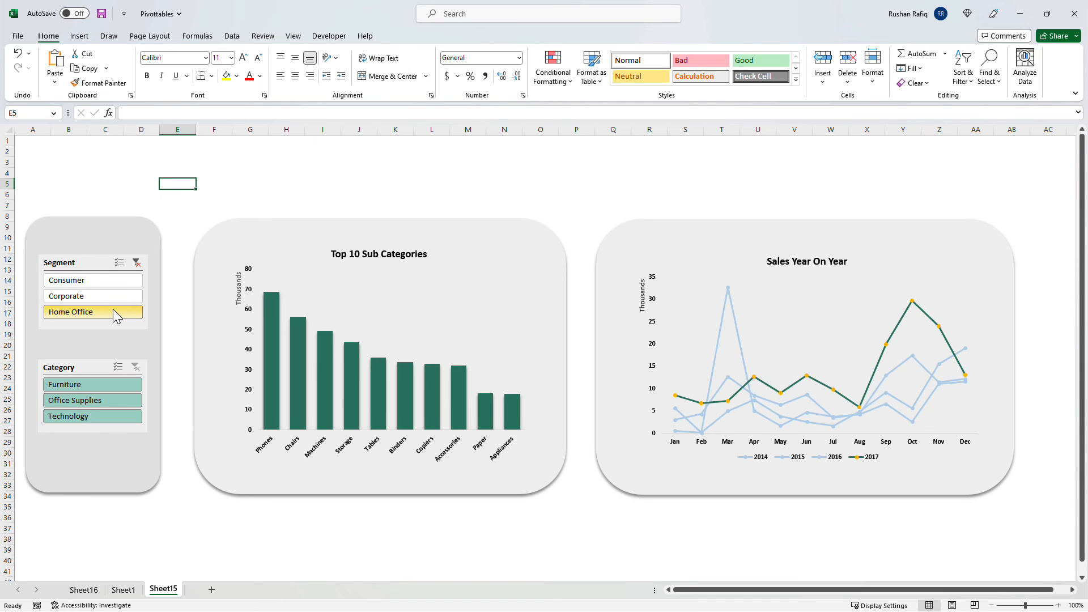
left_click(124, 280)
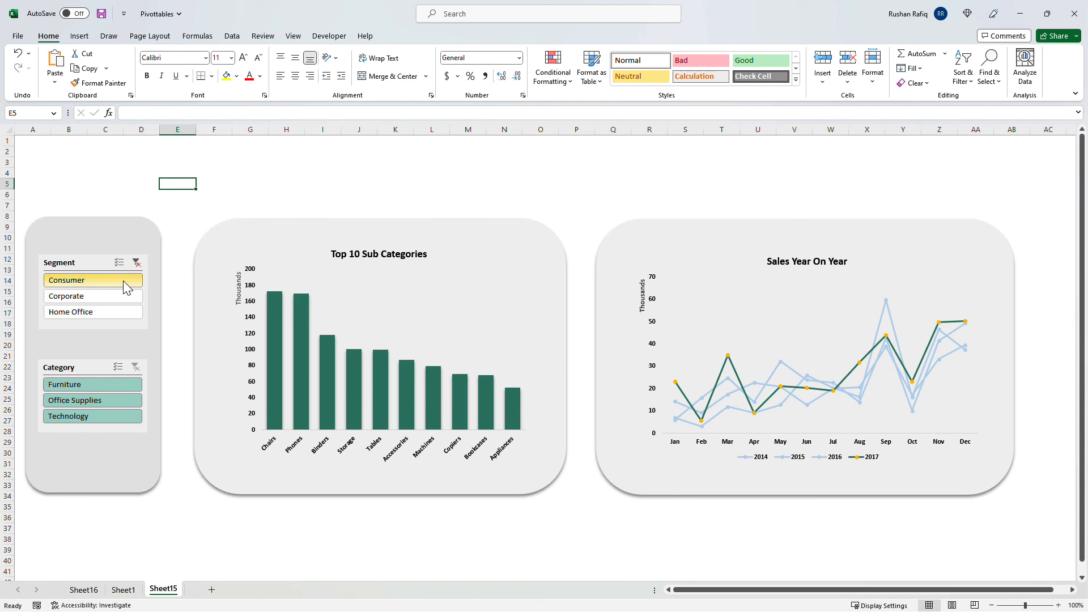
left_click(119, 295)
left_click(113, 308)
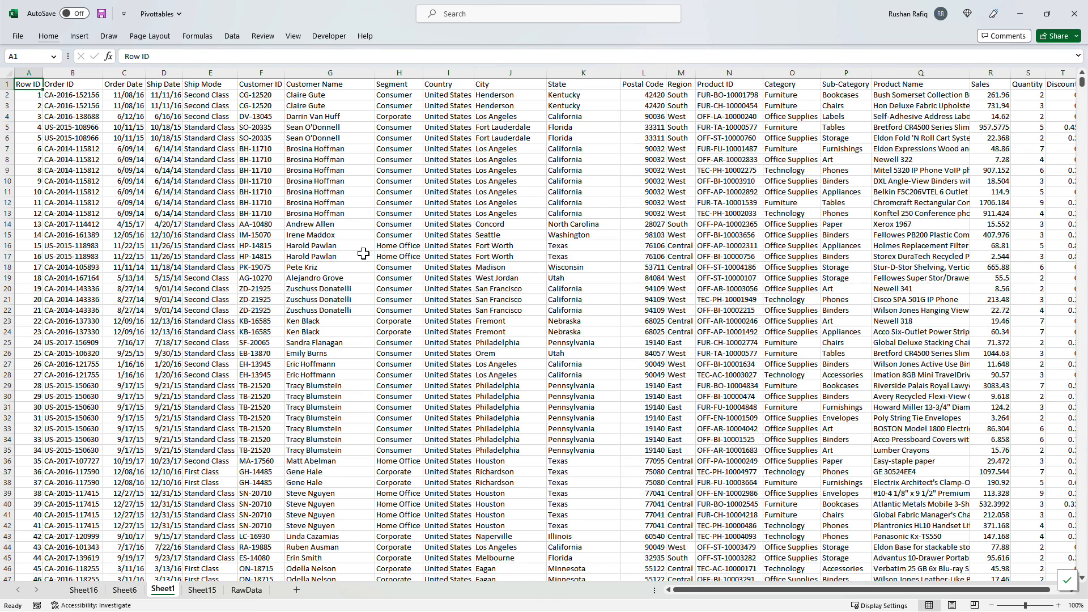
Step: Examine the column headers and row structure of the sales data on Sheet1
key("Right")
key("Right")
key("Right")
key("Right")
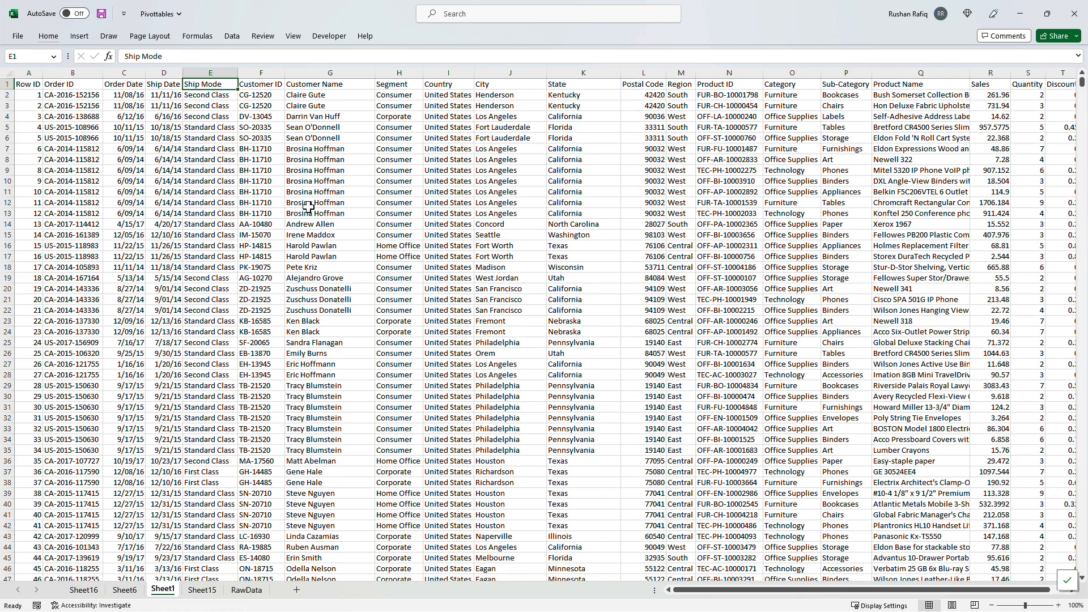
left_click(329, 139)
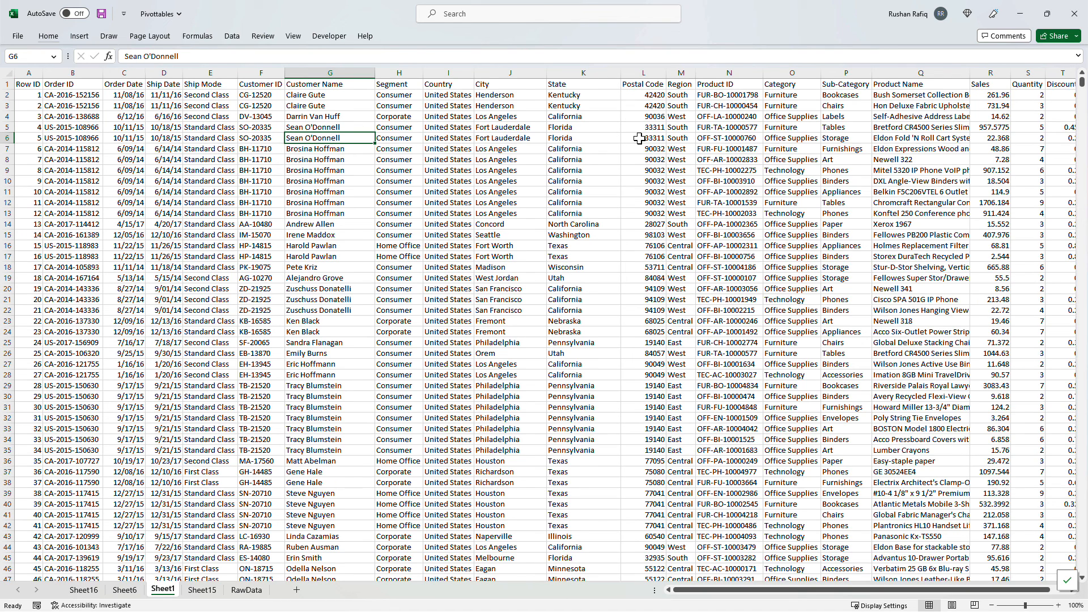
left_click(493, 178)
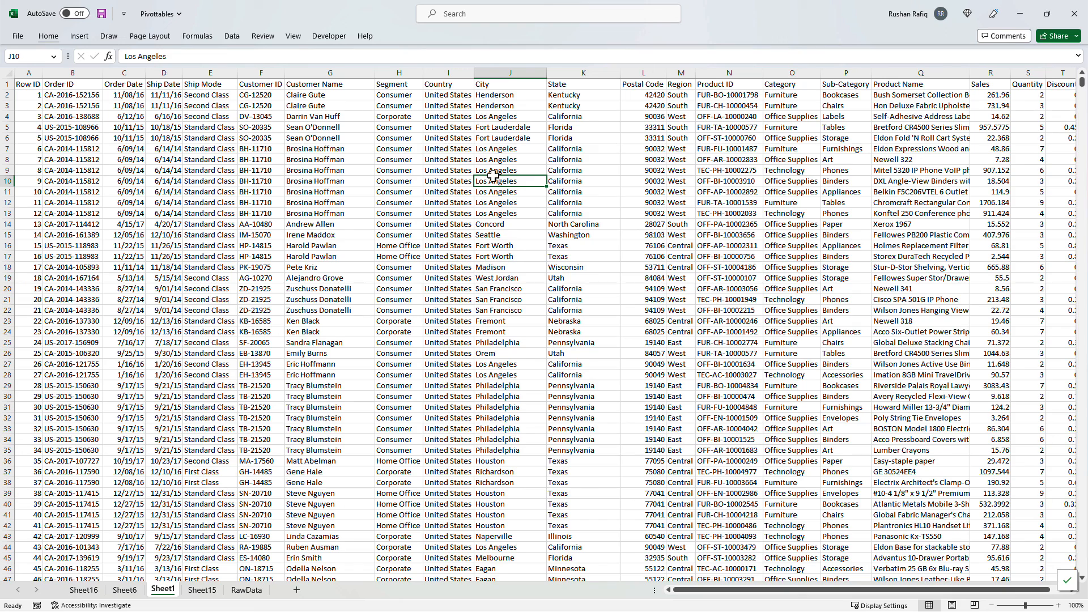
Step: Inspect the RawData sheet's layout, including empty row 7, empty column C and the month headers in row 2
left_click(246, 590)
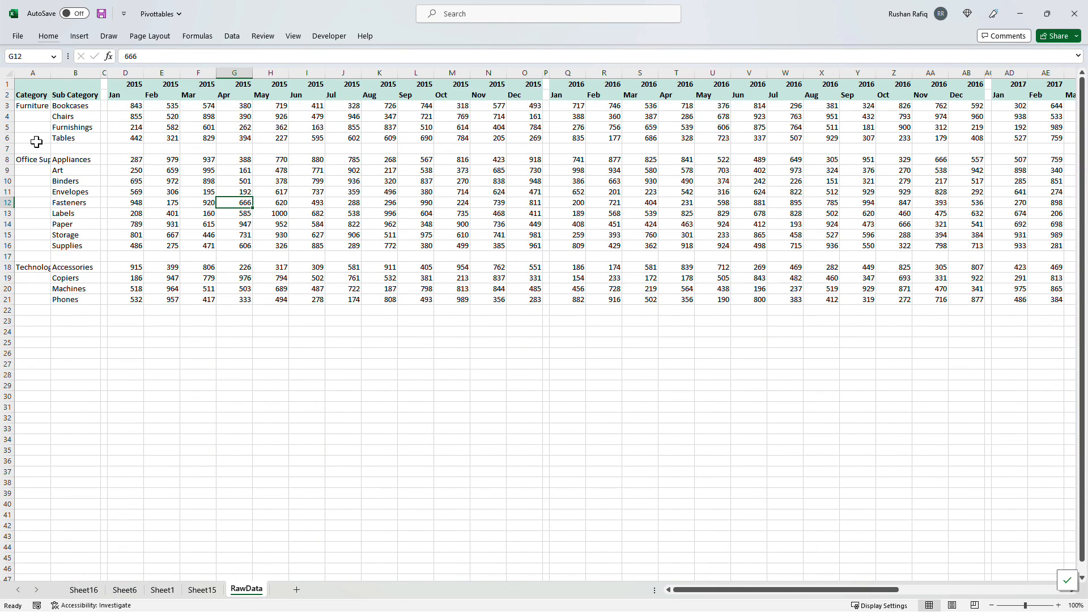
left_click(7, 148)
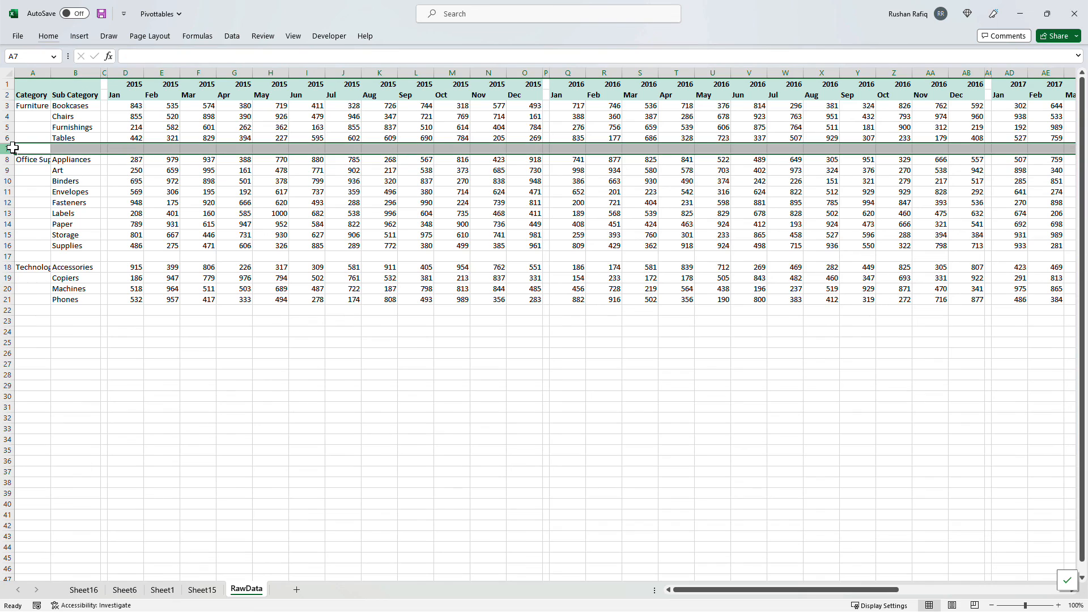
left_click(104, 71)
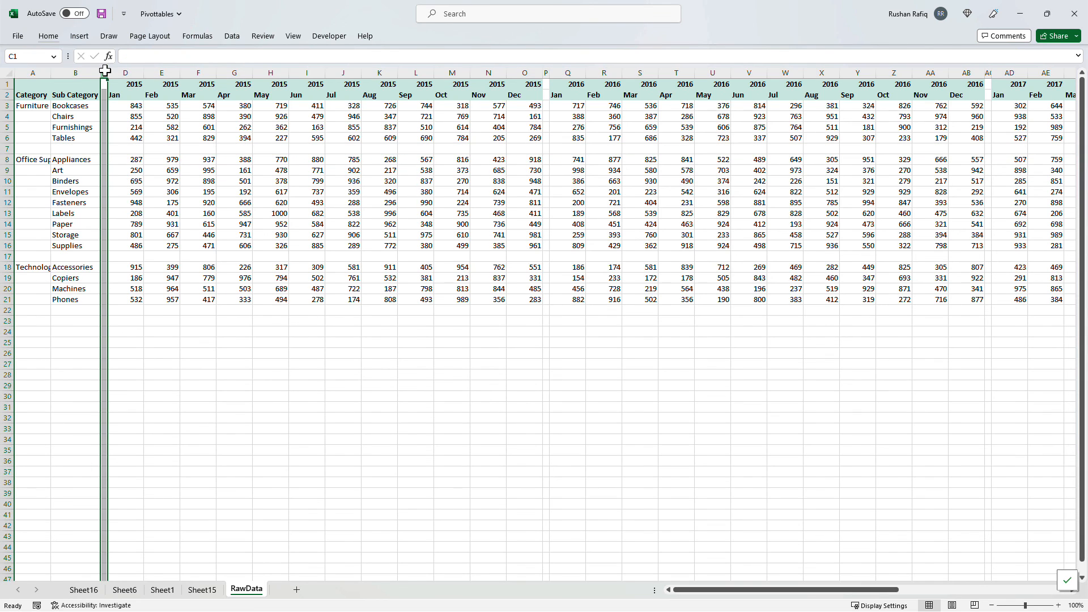
left_click(140, 94)
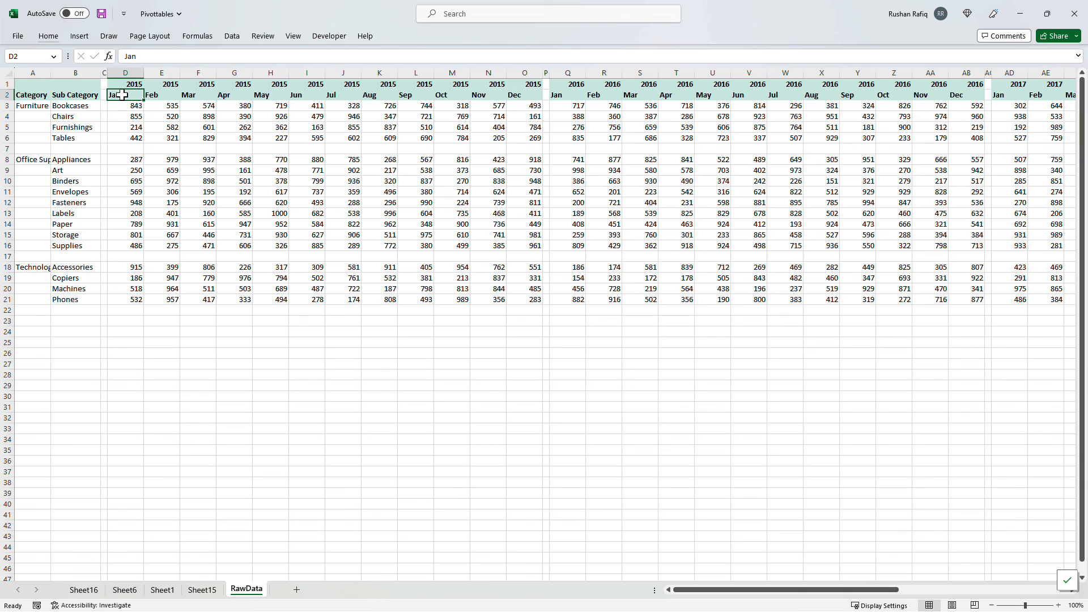
left_click_drag(122, 96, 979, 97)
left_click_drag(134, 95, 521, 95)
Step: Check the Furniture figures and the category cells A4:A6 beside its sub-categories on RawData
left_click(238, 115)
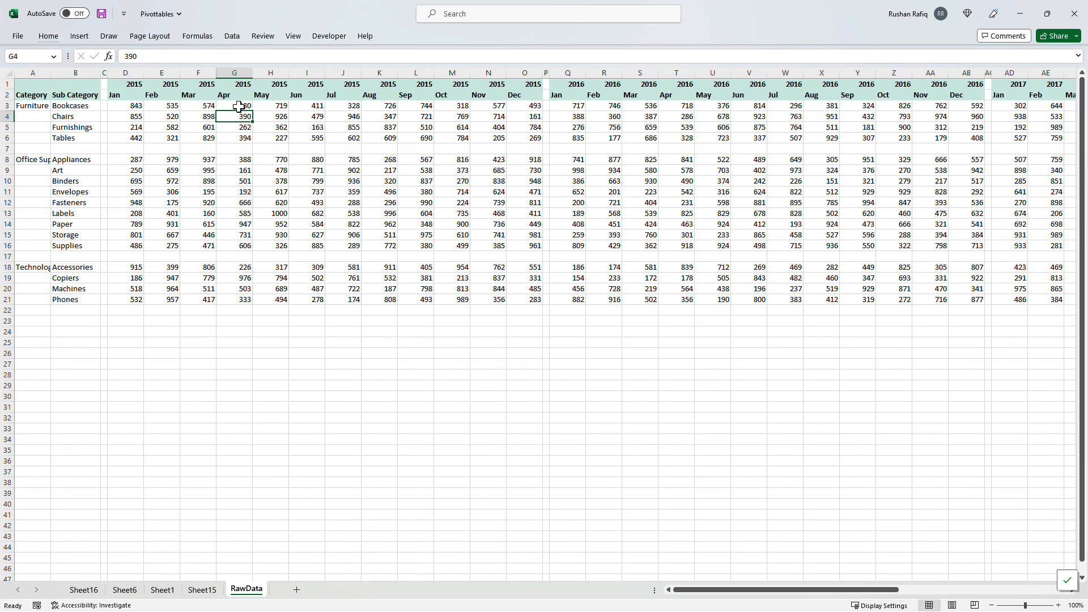
left_click(260, 131)
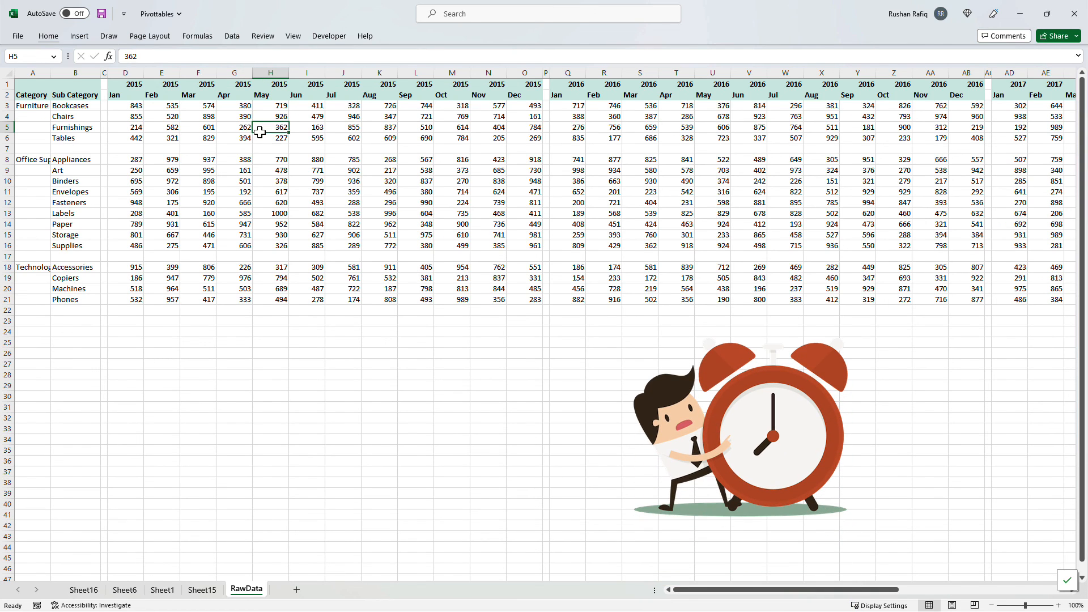
left_click(270, 137)
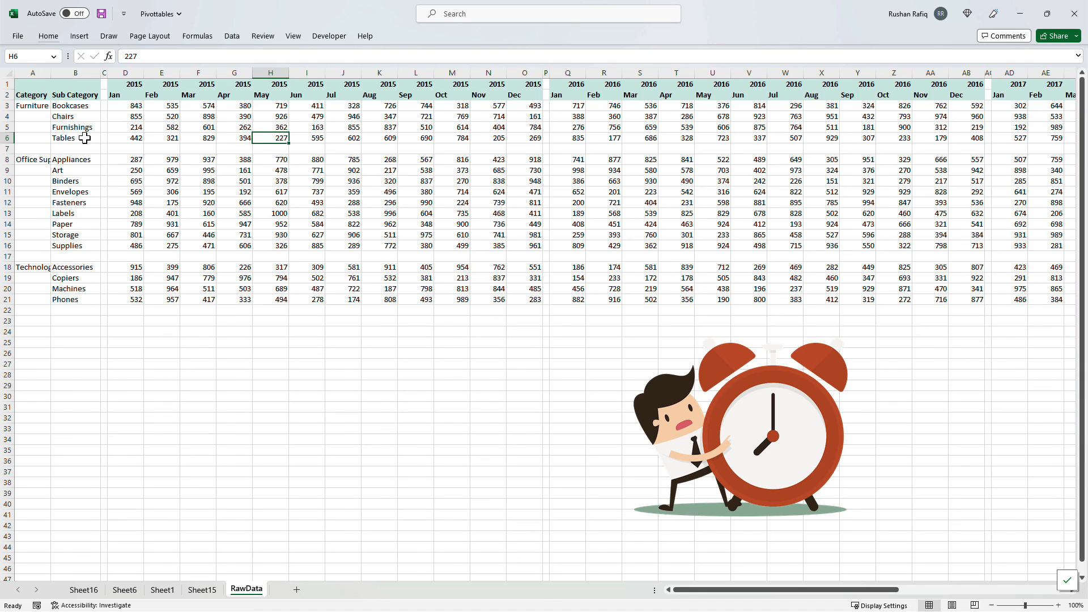
left_click(84, 138)
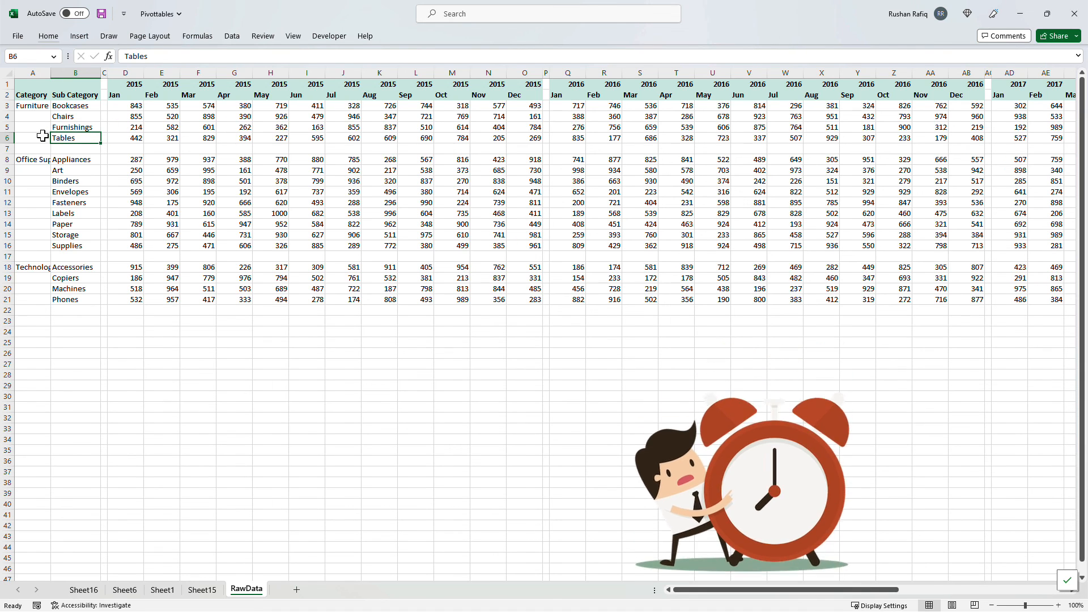
left_click_drag(33, 138, 33, 117)
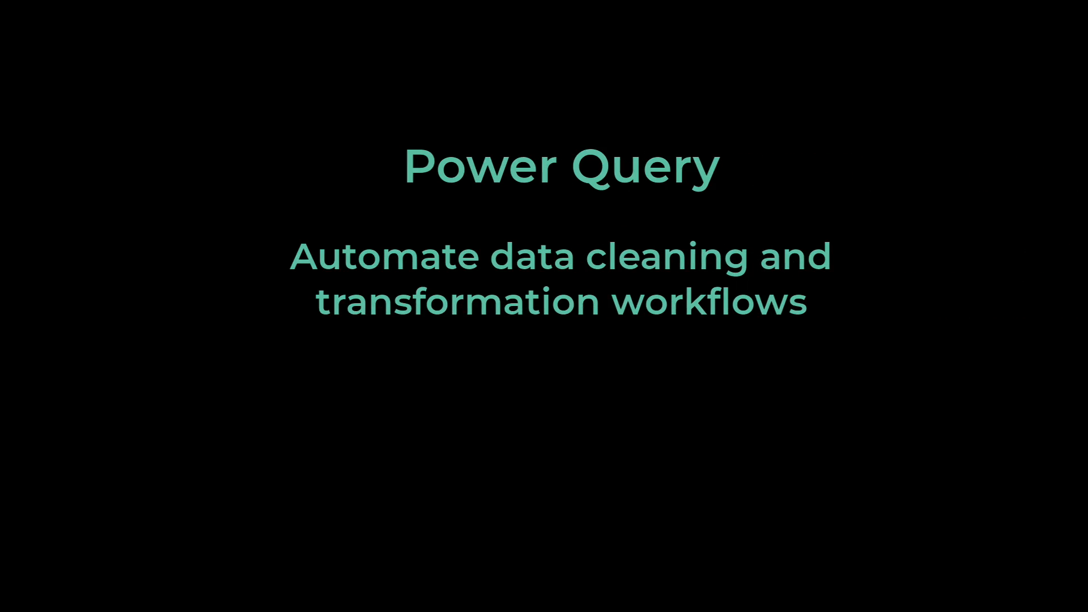